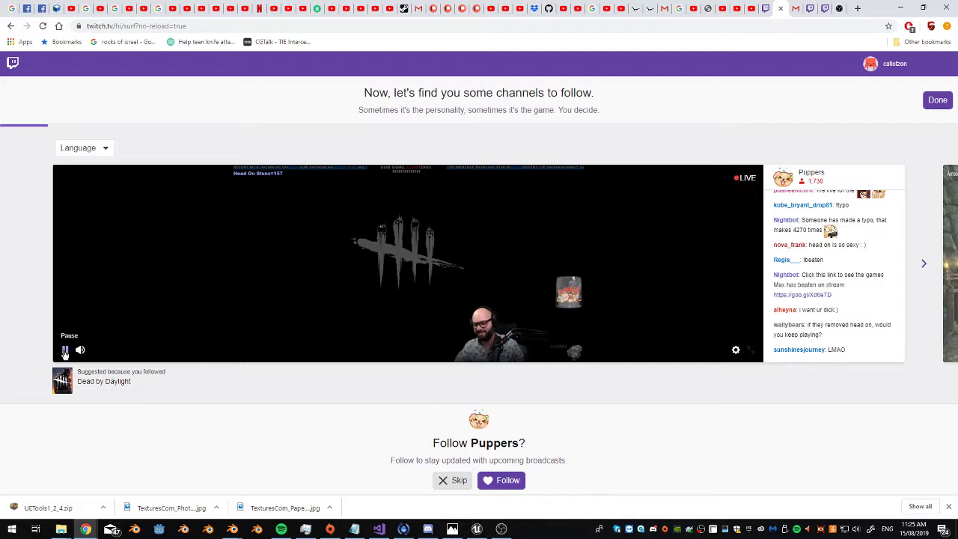
Pause the Twitch stream and switch from the browser to the Unreal Engine level
{"action": "left_click", "coordinate": [65, 349]}
{"action": "left_click", "coordinate": [837, 9]}
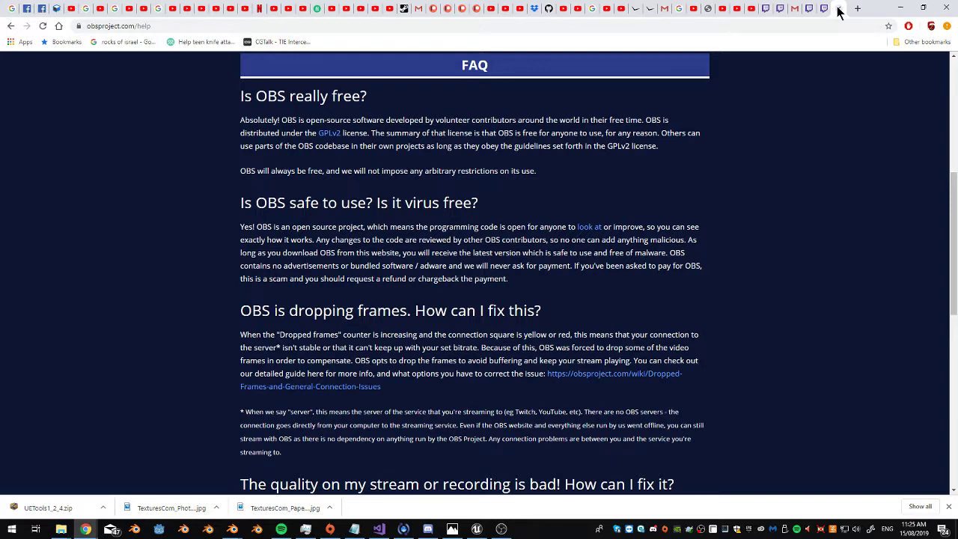
{"action": "left_click", "coordinate": [857, 10]}
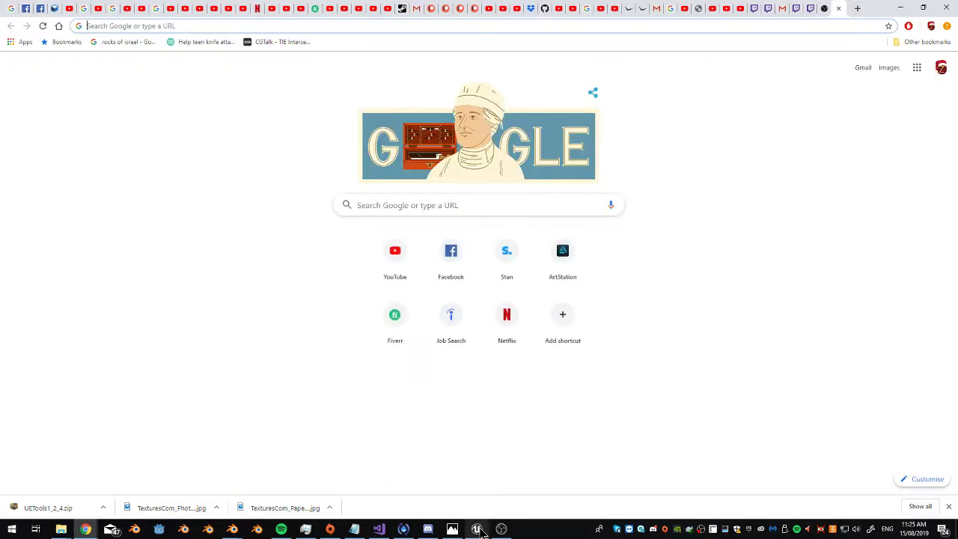
{"action": "left_click", "coordinate": [486, 479]}
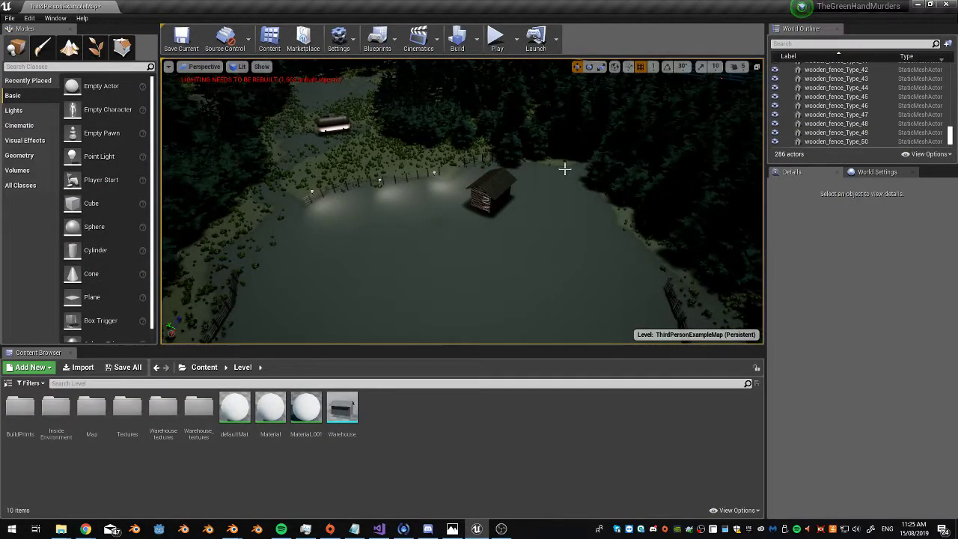
Examine the level's open yard, fences and shed, and check the asset list in first_list.txt
{"action": "right_click_drag", "start_coordinate": [463, 202], "coordinate": [499, 290]}
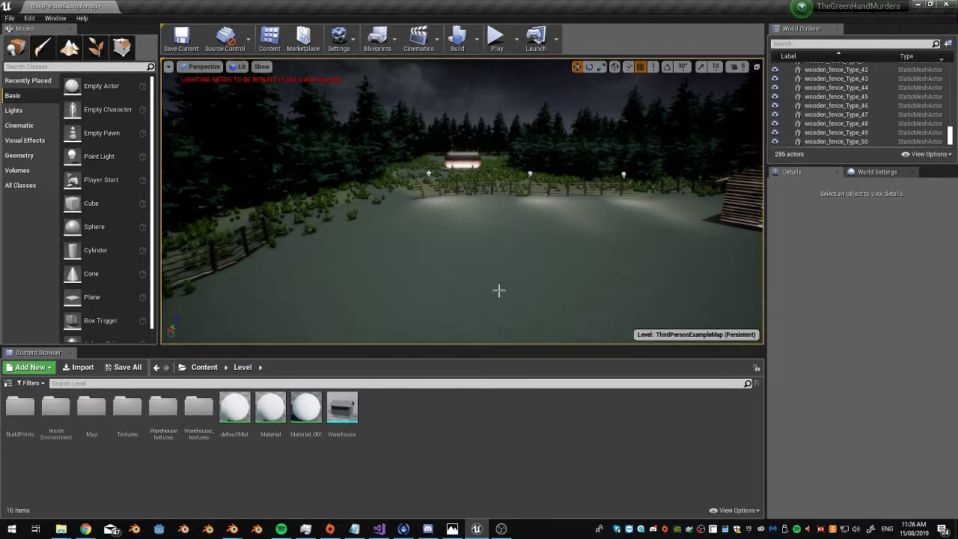
{"action": "left_click", "coordinate": [501, 529]}
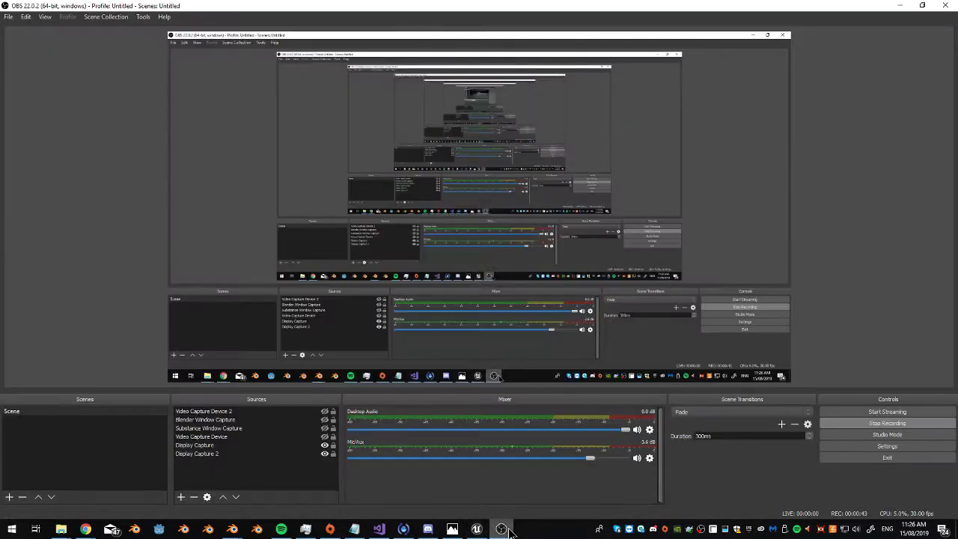
{"action": "left_click", "coordinate": [502, 529]}
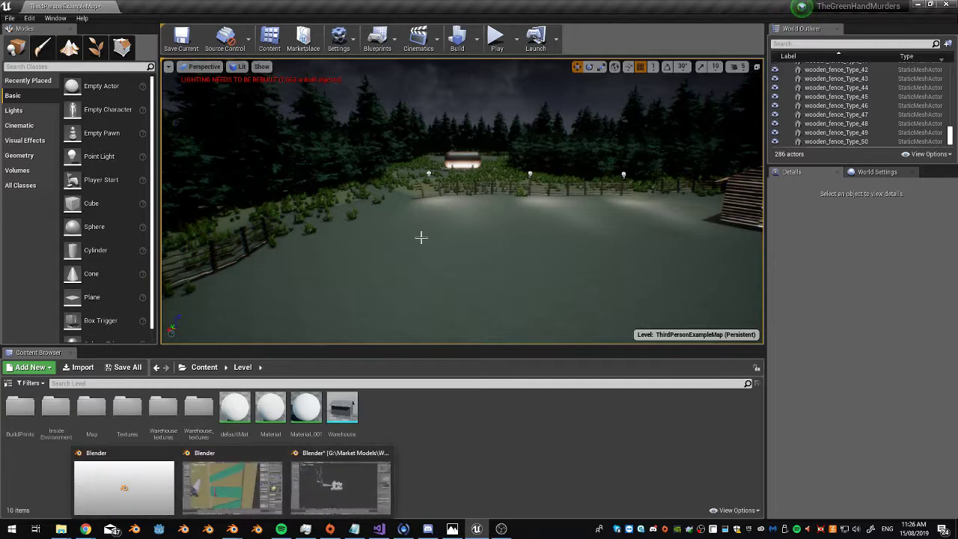
{"action": "right_click_drag", "start_coordinate": [421, 238], "coordinate": [274, 241]}
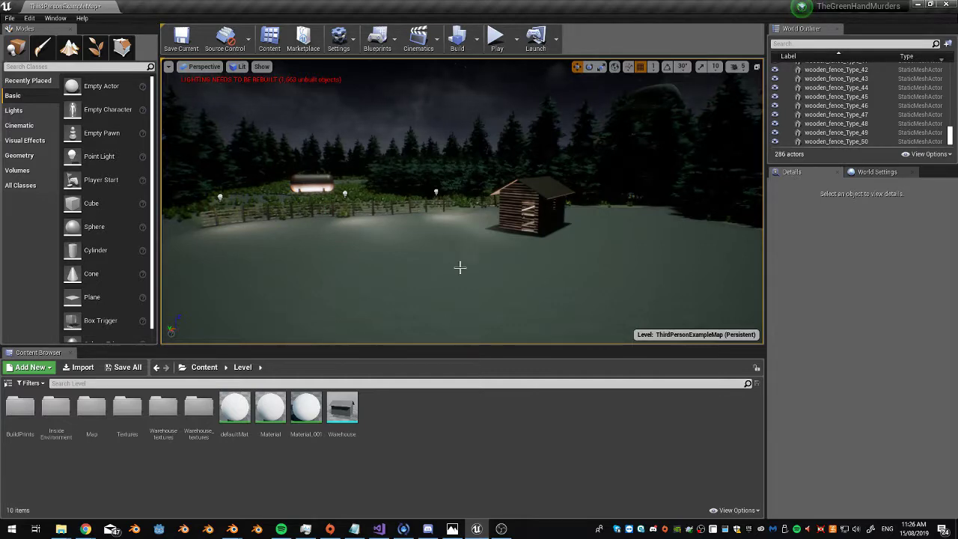
{"action": "right_click_drag", "start_coordinate": [459, 267], "coordinate": [457, 299]}
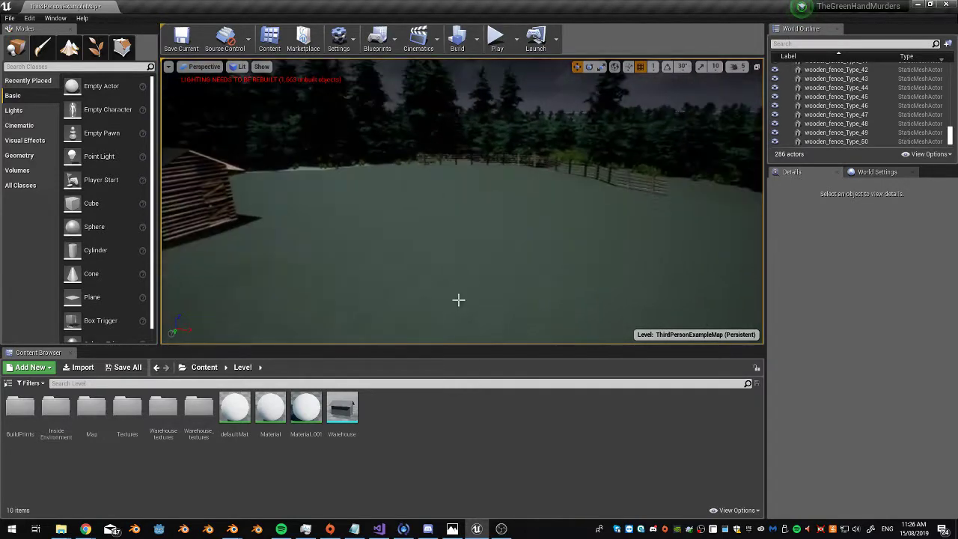
{"action": "left_click", "coordinate": [354, 529]}
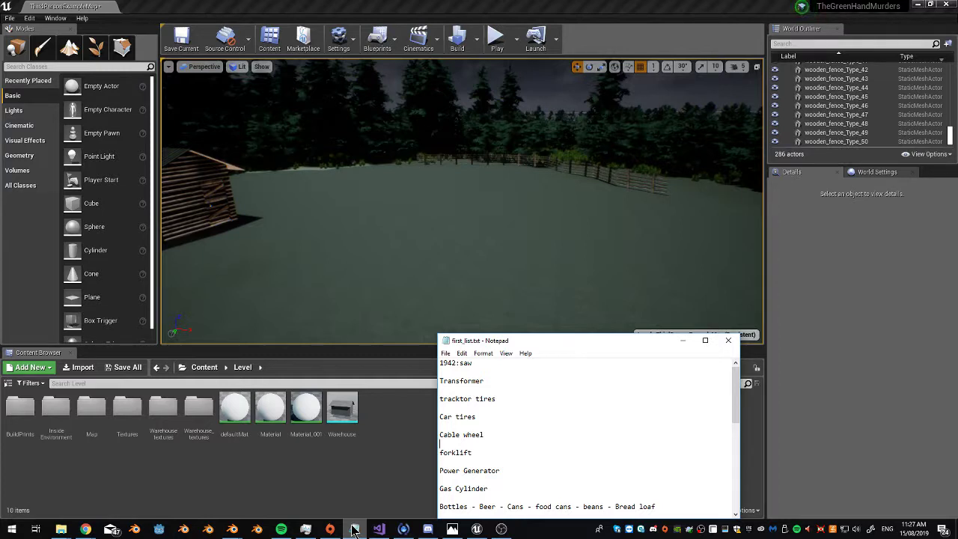
{"action": "left_click", "coordinate": [354, 529]}
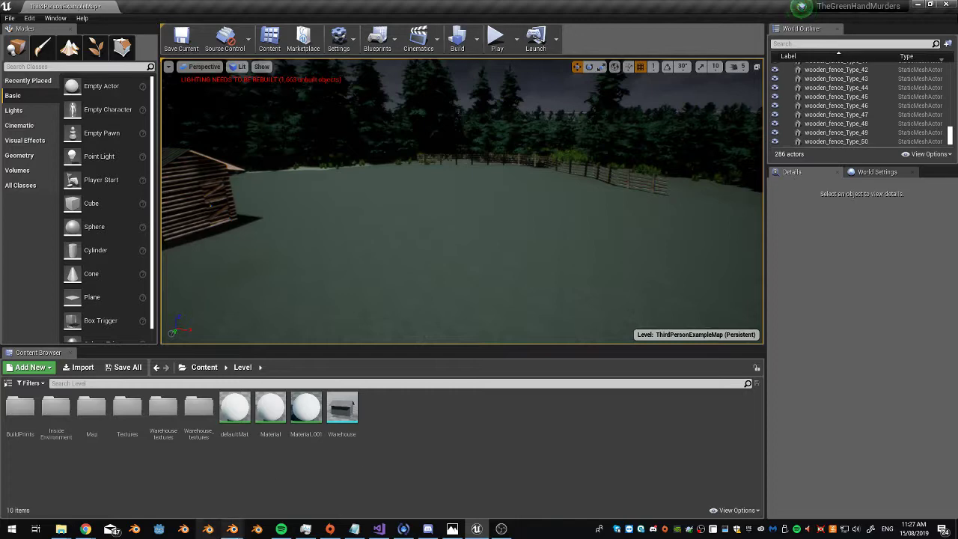
Switch to the Blender window with the cylinders and cube, and dismiss its splash screen
{"action": "right_click", "coordinate": [233, 529]}
{"action": "left_click", "coordinate": [216, 477]}
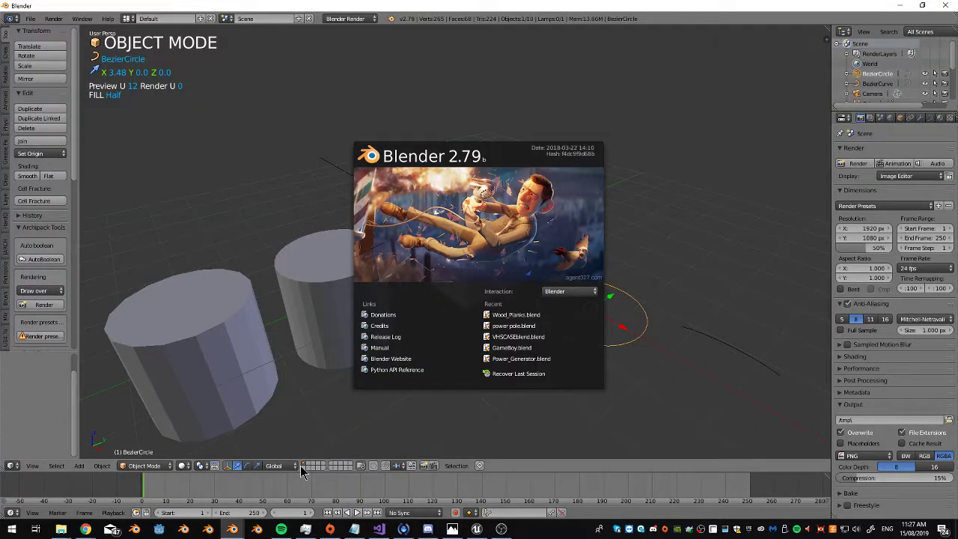
{"action": "left_click", "coordinate": [38, 389]}
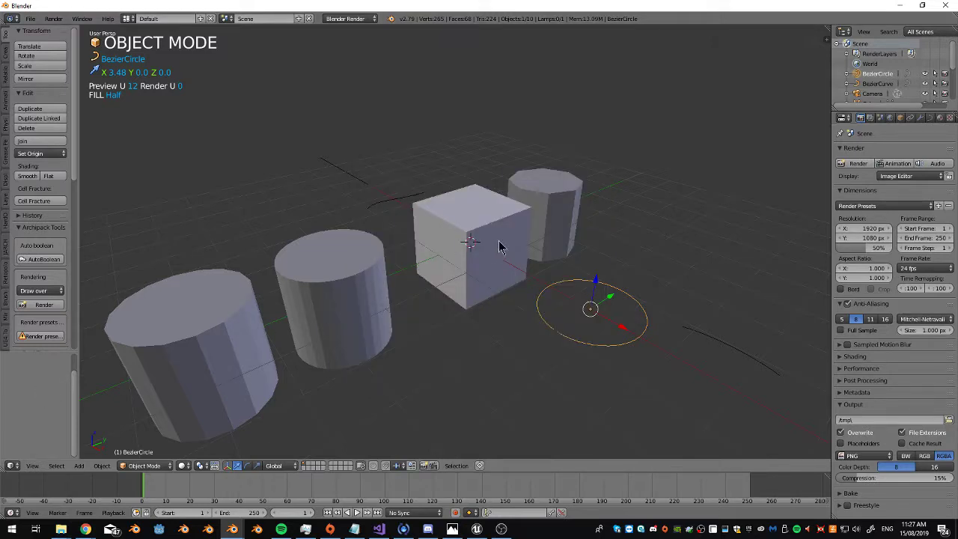
Add two evenly spaced horizontal loop cuts around the smoother cylinder next to the cube, without sliding them
{"action": "right_click", "coordinate": [357, 300]}
{"action": "middle_click_drag", "start_coordinate": [357, 299], "coordinate": [299, 306]}
{"action": "key", "text": "Tab"}
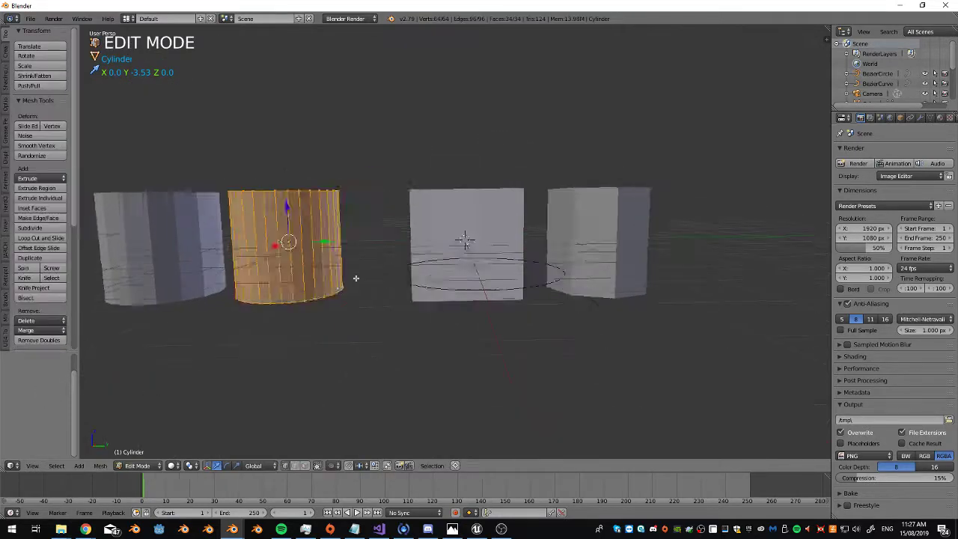
{"action": "middle_click_drag", "start_coordinate": [352, 278], "coordinate": [554, 288]}
{"action": "key", "text": "ctrl+r"}
{"action": "scroll", "coordinate": [464, 247], "scroll_direction": "up", "scroll_amount": 1}
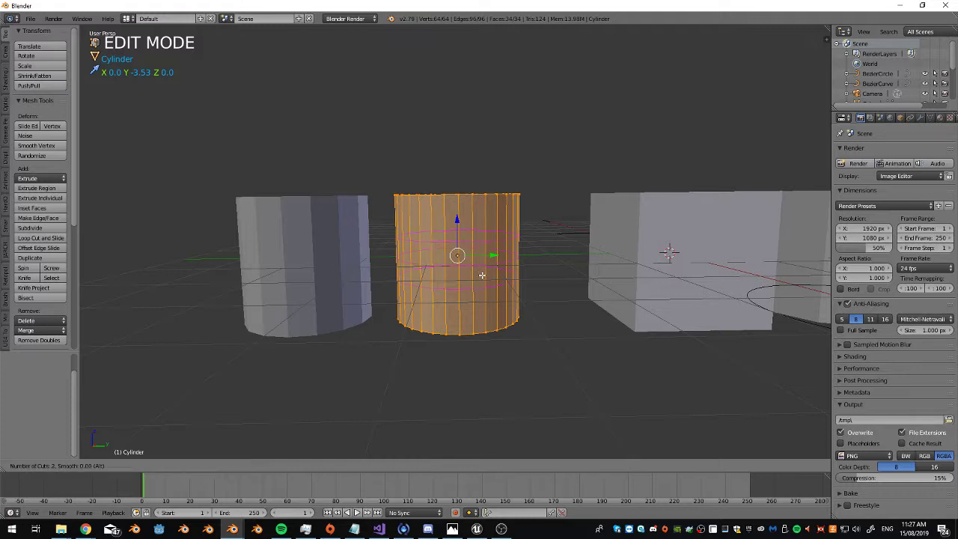
{"action": "left_click", "coordinate": [482, 276]}
{"action": "right_click", "coordinate": [482, 276]}
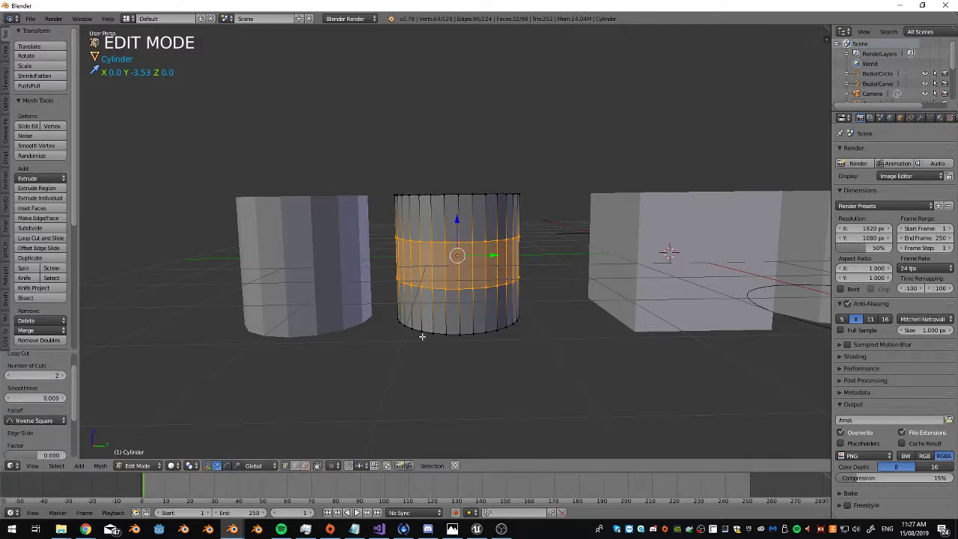
Spread the two new edge loops toward the cylinder's ends by scaling them about 2.54 along Z
{"action": "key", "text": "s"}
{"action": "key", "text": "z"}
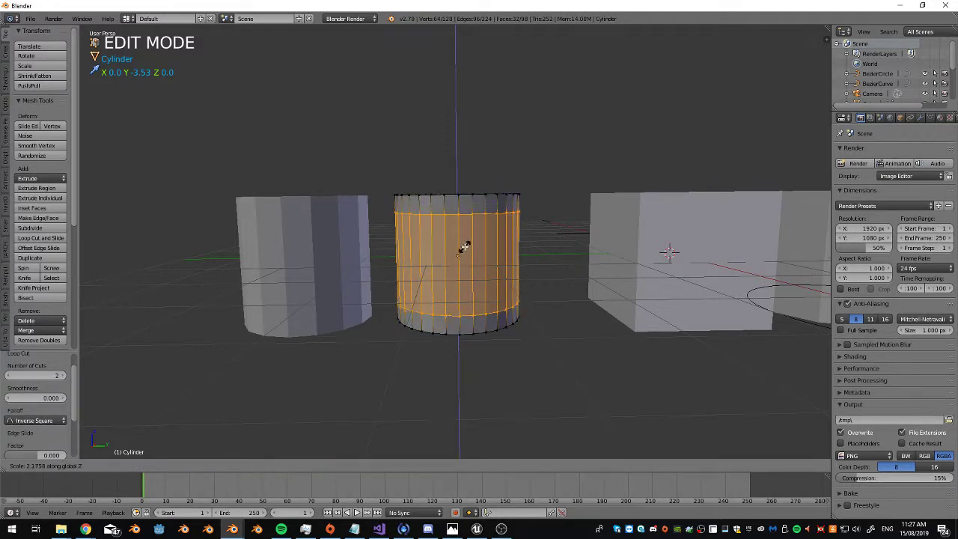
{"action": "left_click", "coordinate": [462, 244]}
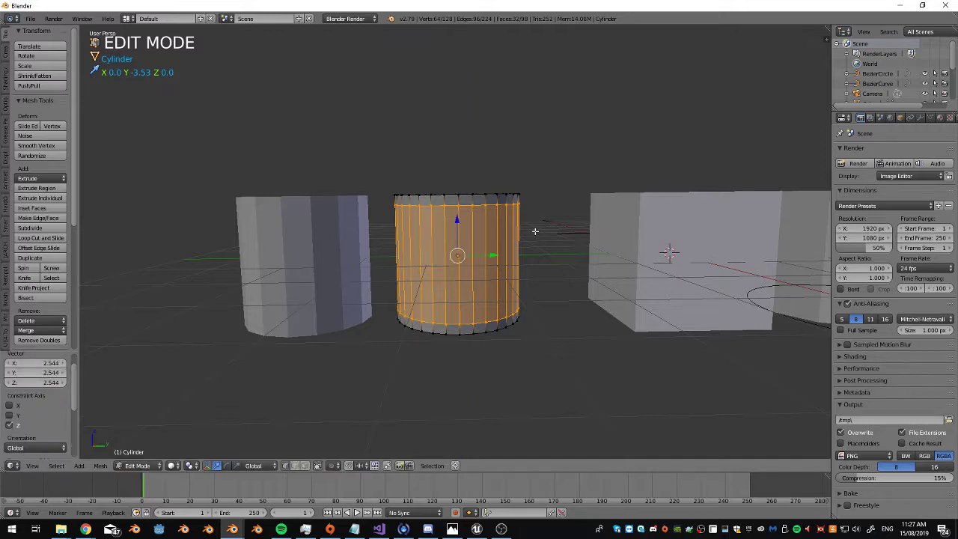
Extrude the cylinder's middle band of faces in place and shrink it inward by about 0.69 to form a spool core, then leave Edit Mode
{"action": "key", "text": "ctrl+Tab"}
{"action": "left_click", "coordinate": [505, 251]}
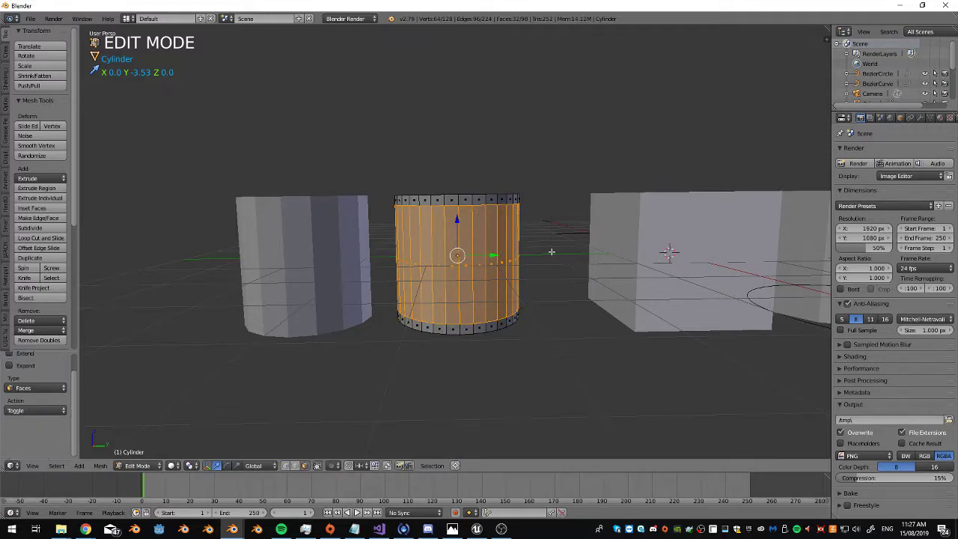
{"action": "key", "text": "e"}
{"action": "right_click", "coordinate": [552, 252]}
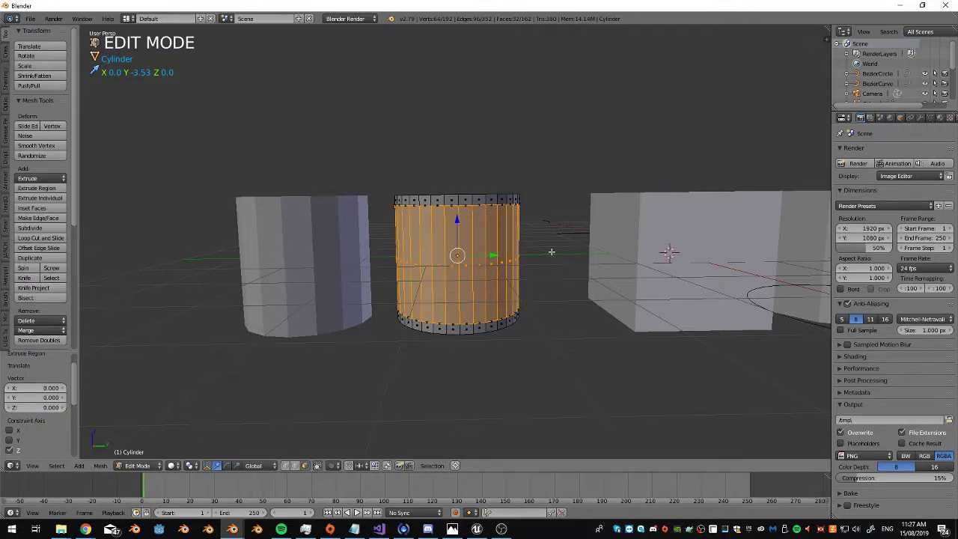
{"action": "key", "text": "alt+s"}
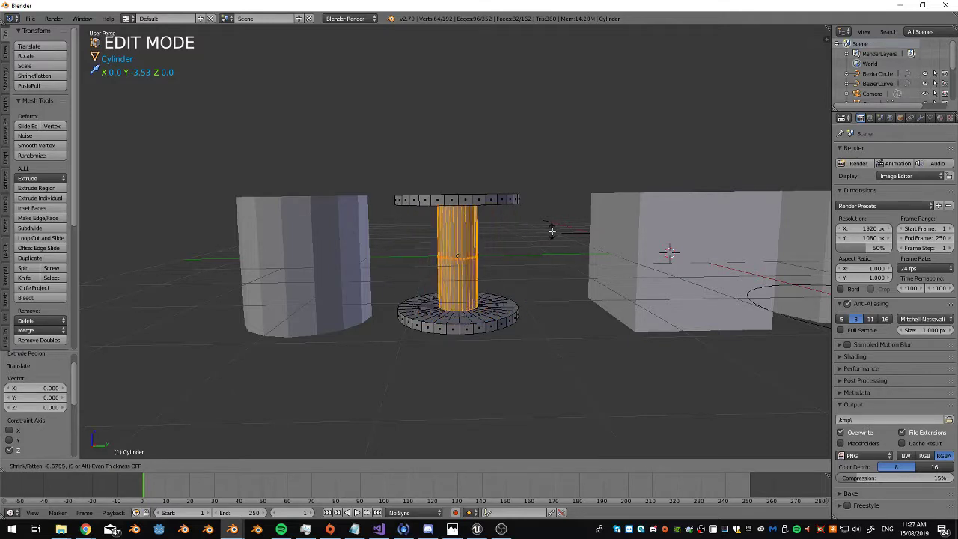
{"action": "left_click", "coordinate": [553, 232]}
{"action": "scroll", "coordinate": [554, 246], "scroll_direction": "up", "scroll_amount": 5}
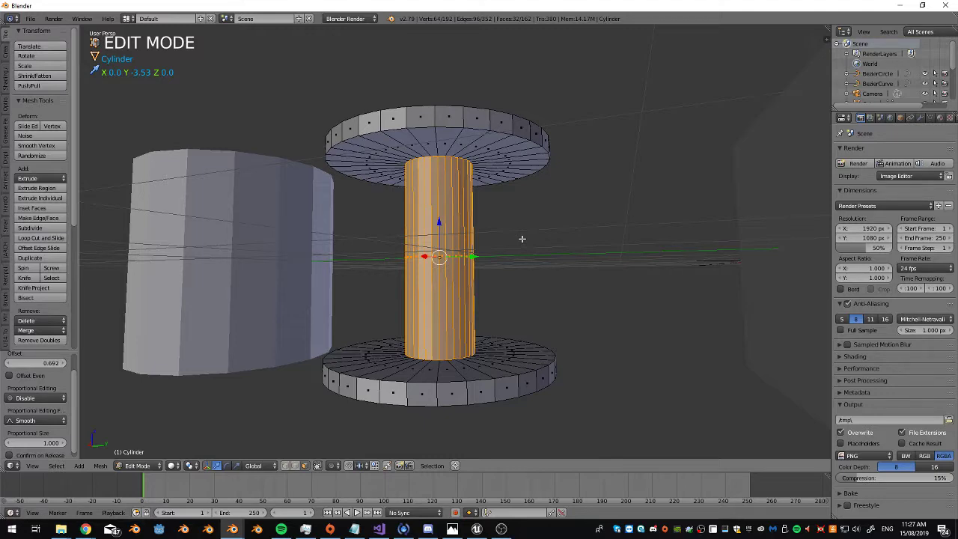
{"action": "middle_click_drag", "start_coordinate": [453, 248], "coordinate": [808, 245]}
{"action": "scroll", "coordinate": [495, 207], "scroll_direction": "up", "scroll_amount": 2}
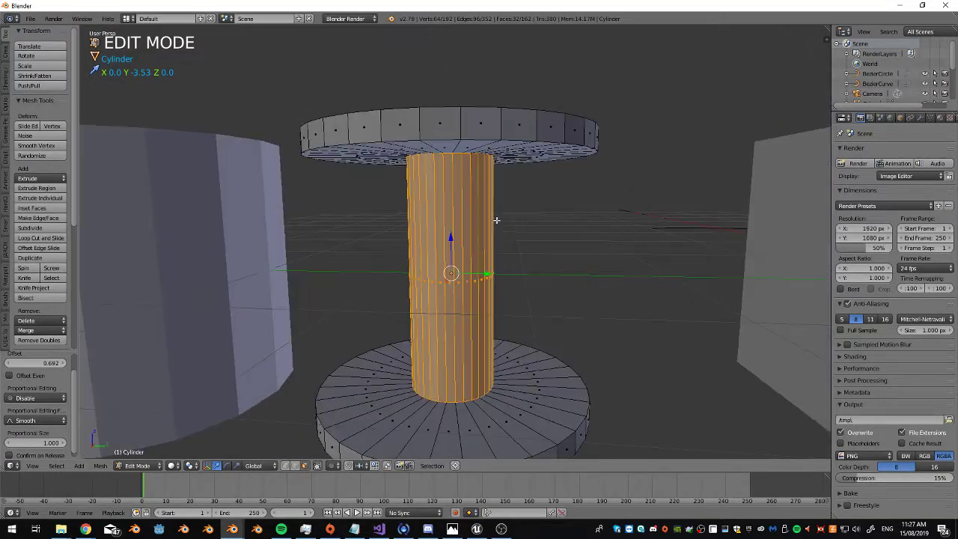
{"action": "middle_click_drag", "start_coordinate": [497, 220], "coordinate": [520, 228]}
{"action": "key", "text": "Tab"}
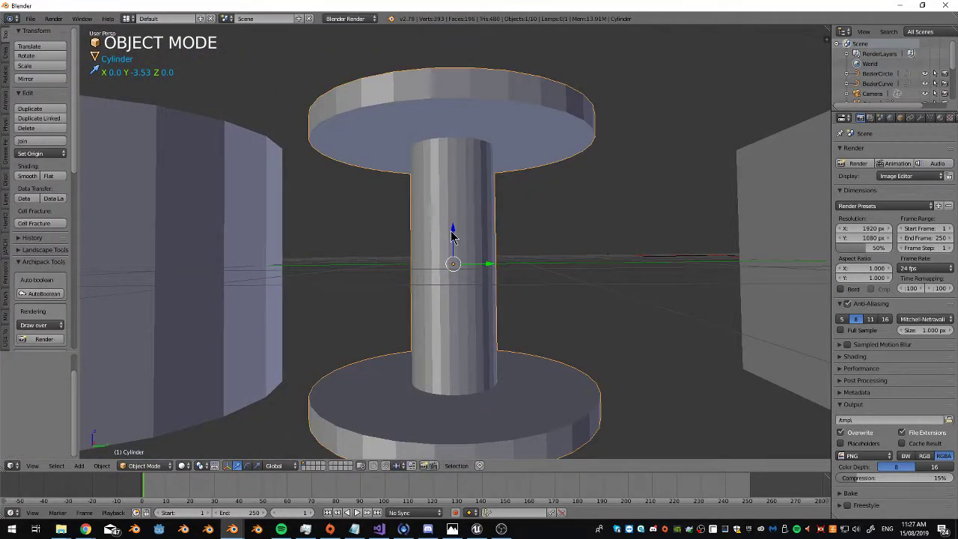
Snap the 3D cursor to the spool and add a Bezier circle at its centre
{"action": "key", "text": "shift+s"}
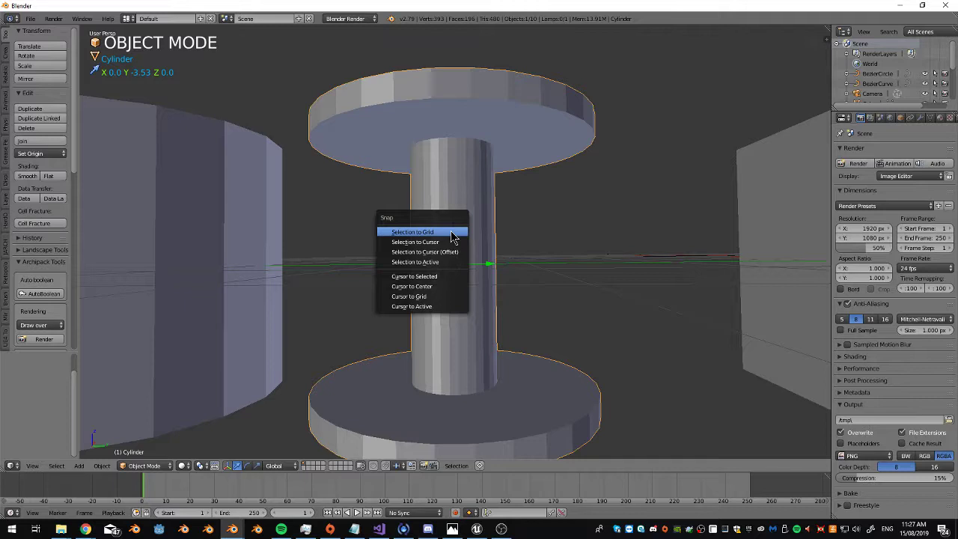
{"action": "left_click", "coordinate": [408, 276]}
{"action": "key", "text": "shift+a"}
{"action": "mouse_move", "coordinate": [406, 276]}
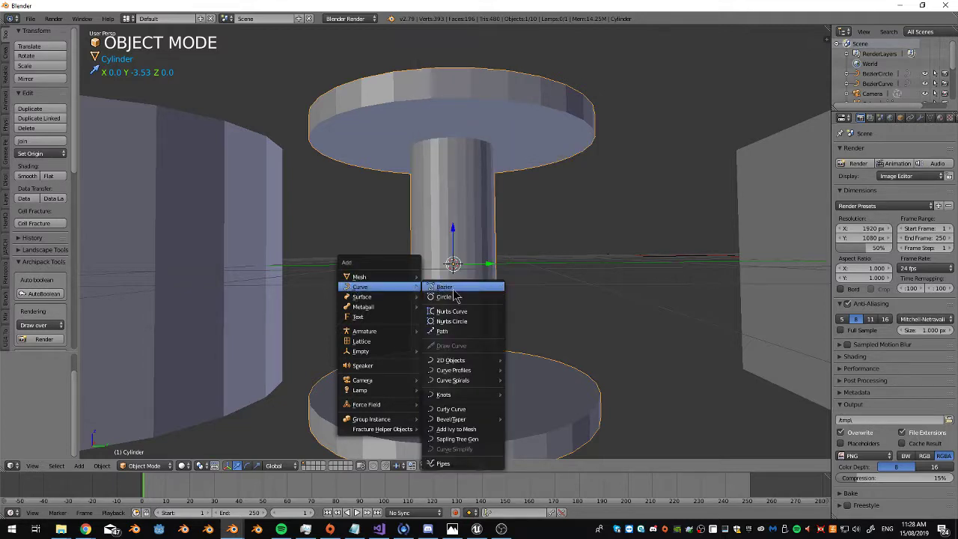
{"action": "left_click", "coordinate": [464, 297]}
Scale the Bezier circle to about 0.39 so it fits just outside the spool core
{"action": "middle_click_drag", "start_coordinate": [550, 262], "coordinate": [577, 273]}
{"action": "key", "text": "s"}
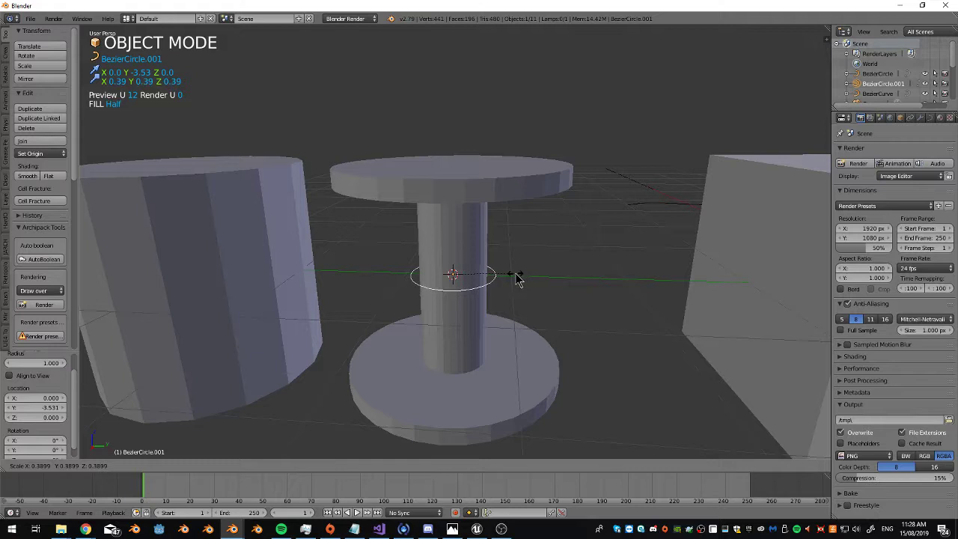
{"action": "left_click", "coordinate": [519, 277]}
{"action": "middle_click_drag", "start_coordinate": [483, 219], "coordinate": [479, 184]}
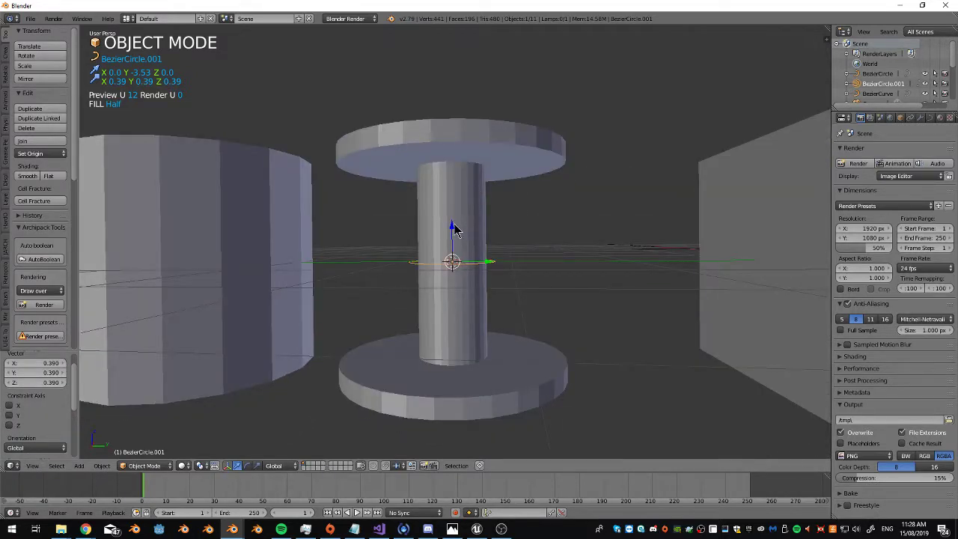
Turn the circle into a tube ring with Speedflow's Tubify at a depth of 0.1
{"action": "key", "text": "shift+a"}
{"action": "mouse_move", "coordinate": [456, 224]}
{"action": "key", "text": "space"}
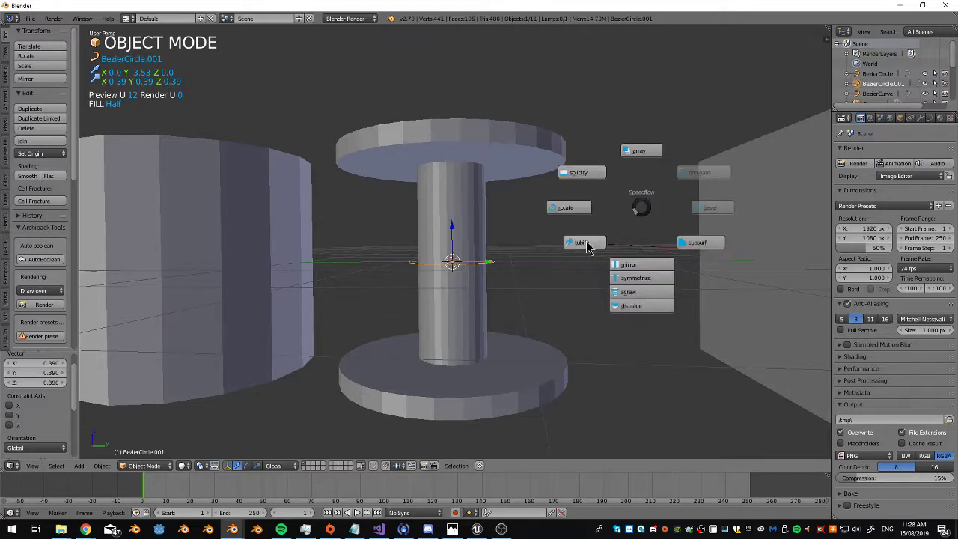
{"action": "left_click", "coordinate": [582, 242]}
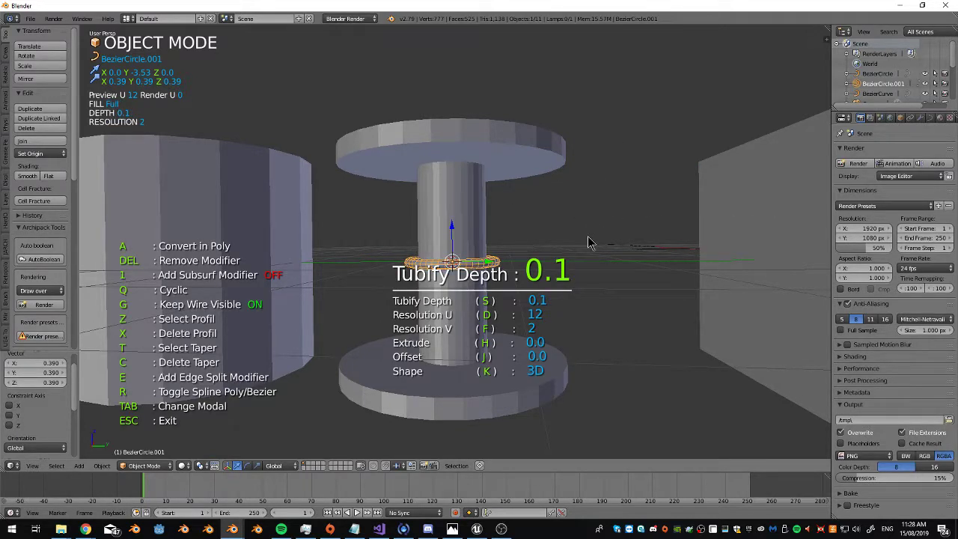
{"action": "key", "text": "n"}
{"action": "left_click", "coordinate": [630, 210]}
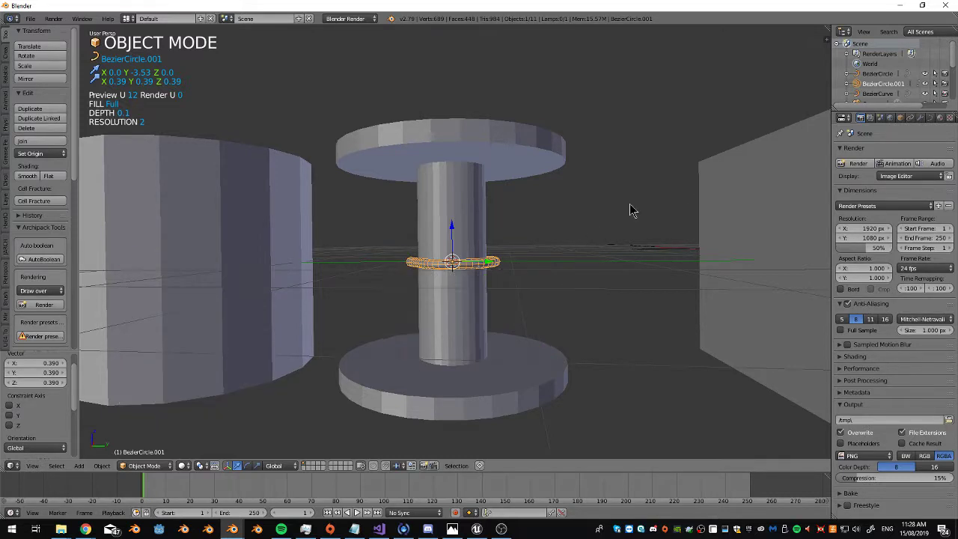
Add a Speedflow Array with a constant offset to the tube ring and set its count to 1
{"action": "key", "text": "shift+space"}
{"action": "left_click", "coordinate": [624, 145]}
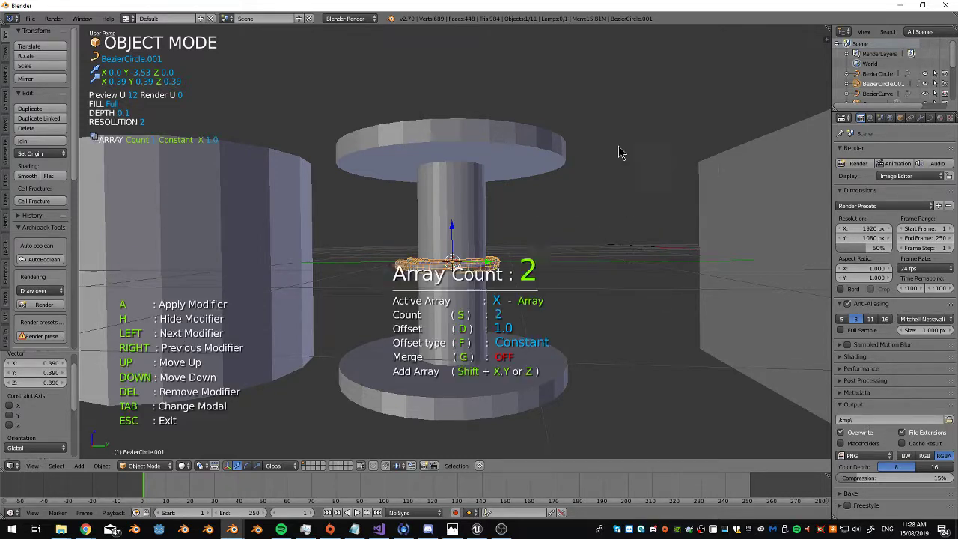
{"action": "scroll", "coordinate": [618, 139], "scroll_direction": "down", "scroll_amount": 1}
{"action": "key", "text": "n"}
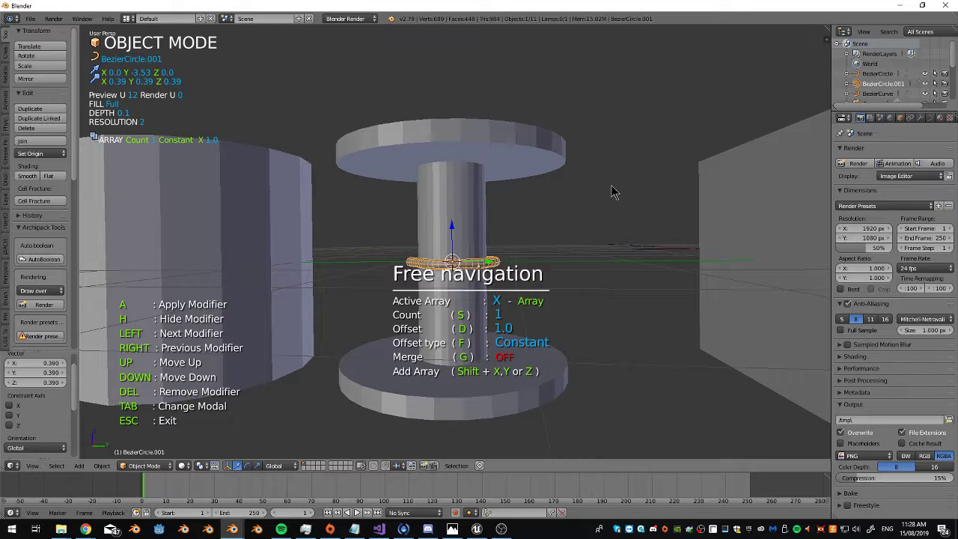
{"action": "left_click", "coordinate": [109, 229]}
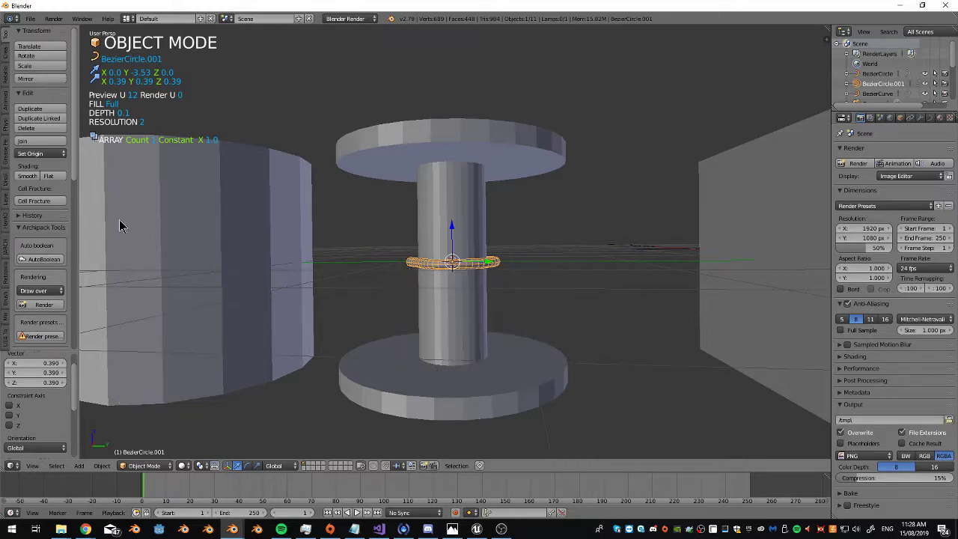
Set the ring array's constant offset to 0 on X and 1 on Y
{"action": "left_click", "coordinate": [920, 117]}
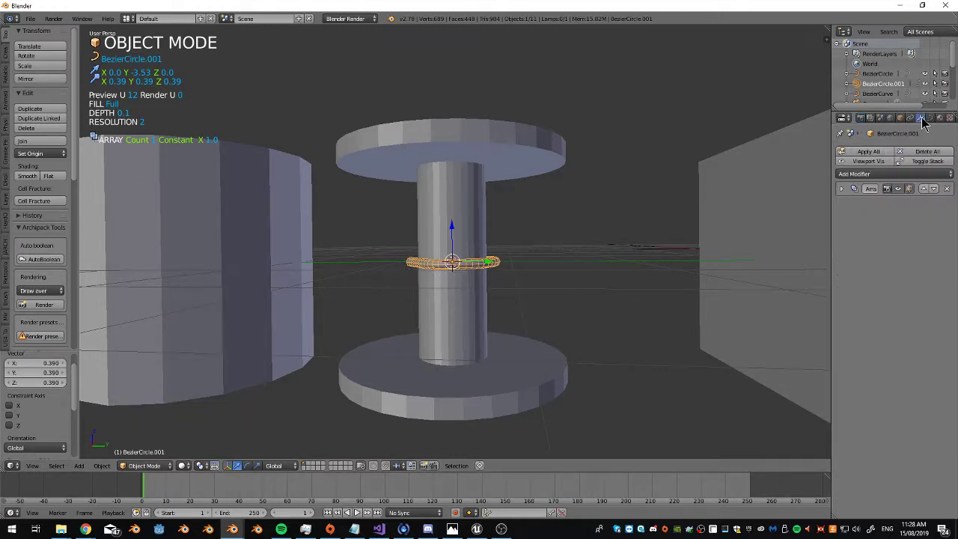
{"action": "left_click", "coordinate": [842, 189]}
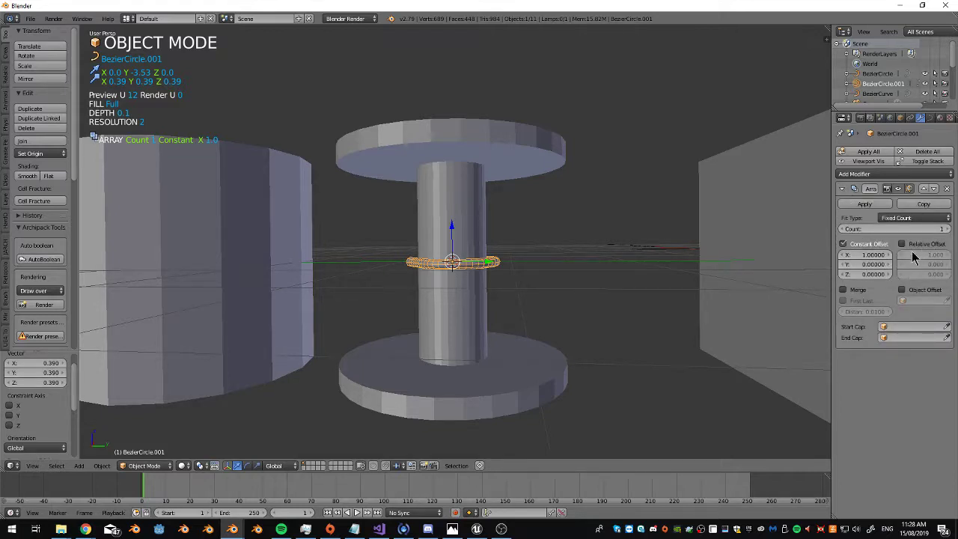
{"action": "left_click", "coordinate": [855, 263]}
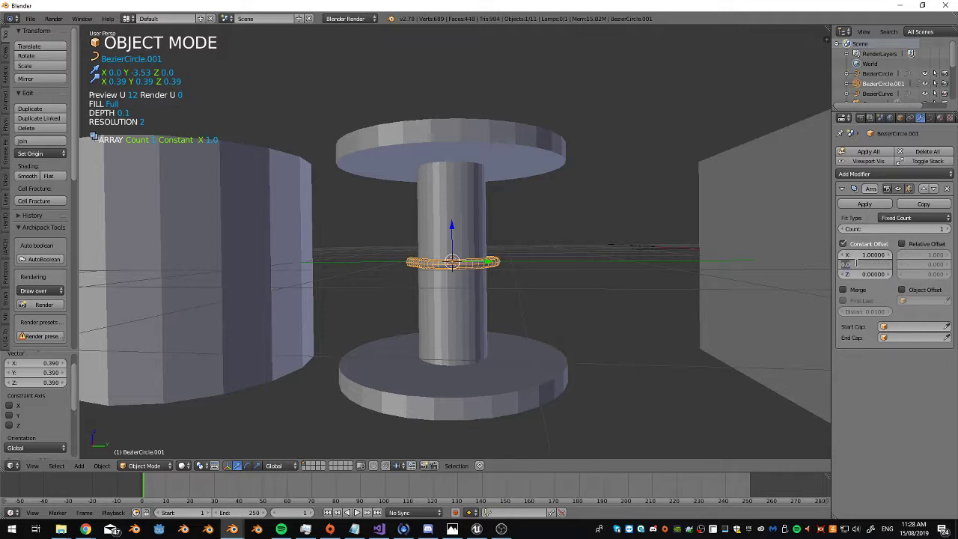
{"action": "type", "text": "1"}
{"action": "key", "text": "Return"}
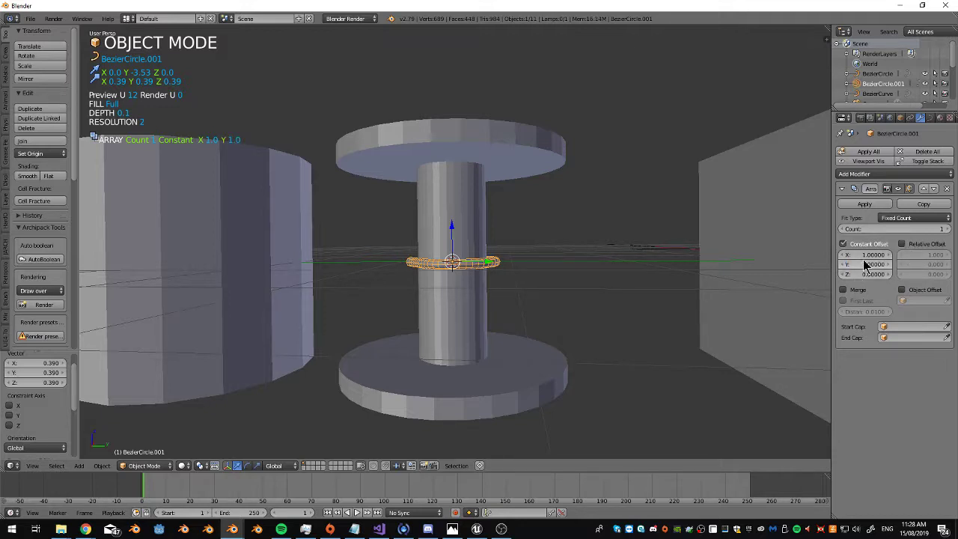
{"action": "left_click", "coordinate": [865, 256]}
{"action": "type", "text": "0"}
{"action": "key", "text": "Return"}
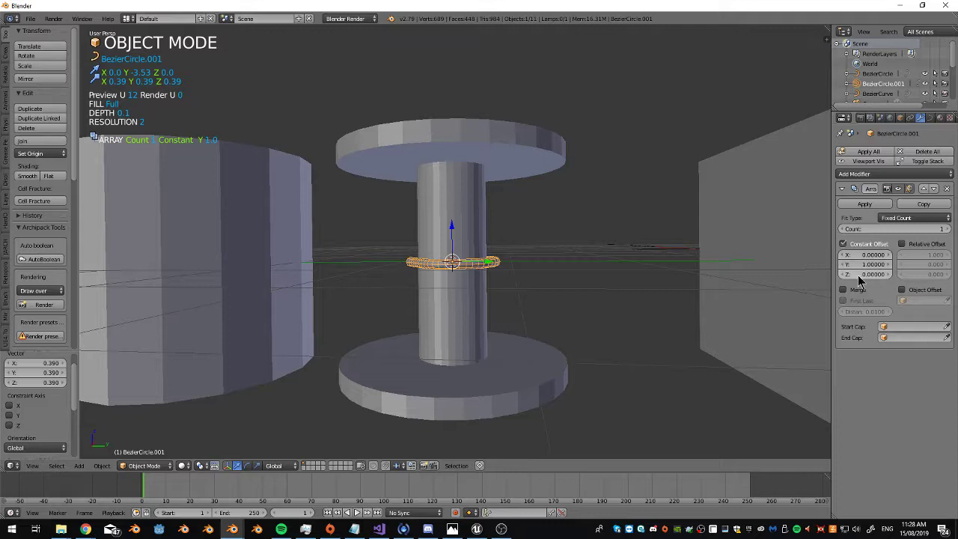
Raise the ring array's count to 2 and its constant Y offset to 1.67
{"action": "left_click", "coordinate": [944, 228]}
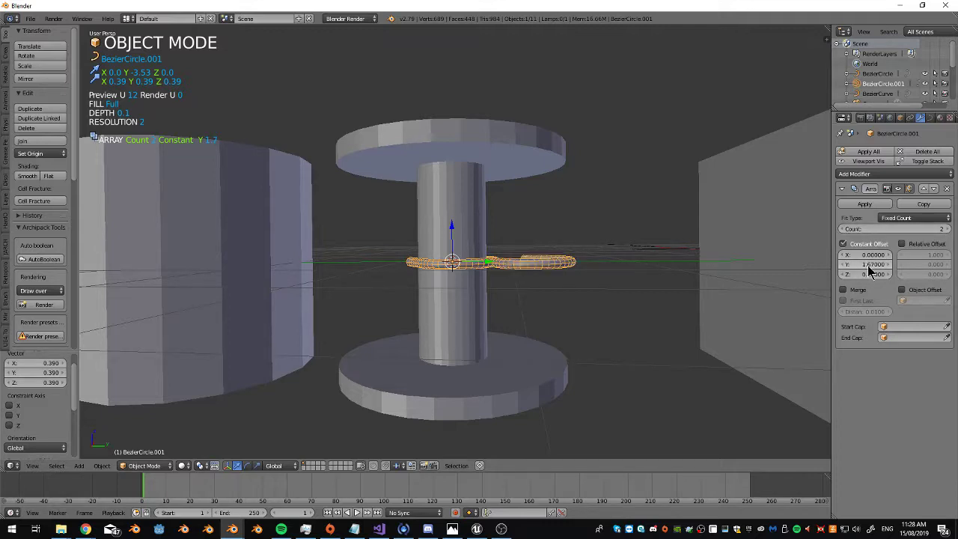
{"action": "middle_click_drag", "start_coordinate": [516, 300], "coordinate": [628, 238]}
{"action": "scroll", "coordinate": [536, 278], "scroll_direction": "up", "scroll_amount": 3}
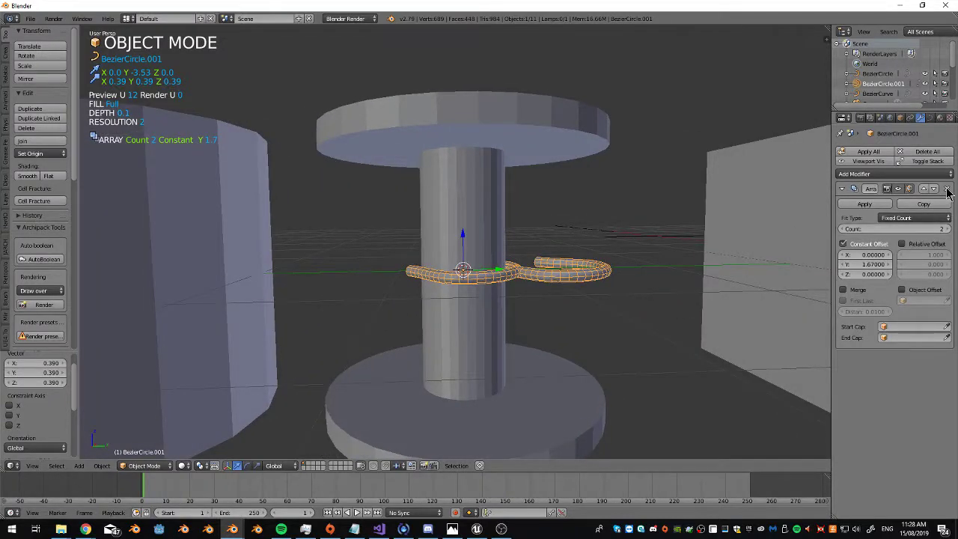
Remove the array modifier from the ring and make its curve cyclic in U to close the loop
{"action": "left_click", "coordinate": [946, 189]}
{"action": "left_click", "coordinate": [928, 119]}
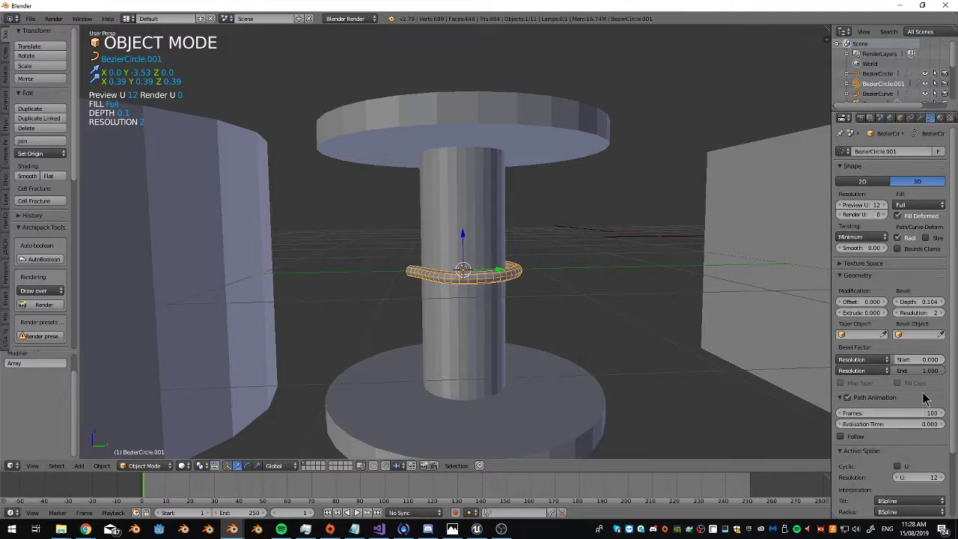
{"action": "scroll", "coordinate": [909, 408], "scroll_direction": "down", "scroll_amount": 2}
{"action": "left_click", "coordinate": [898, 406]}
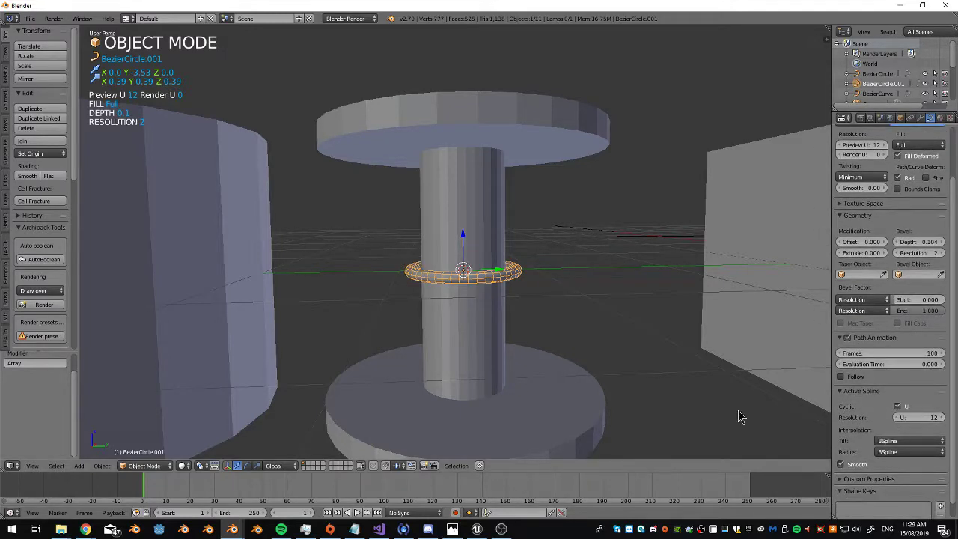
Add a new Array modifier to the closed ring and set its relative Y offset to 1
{"action": "middle_click_drag", "start_coordinate": [738, 417], "coordinate": [620, 245]}
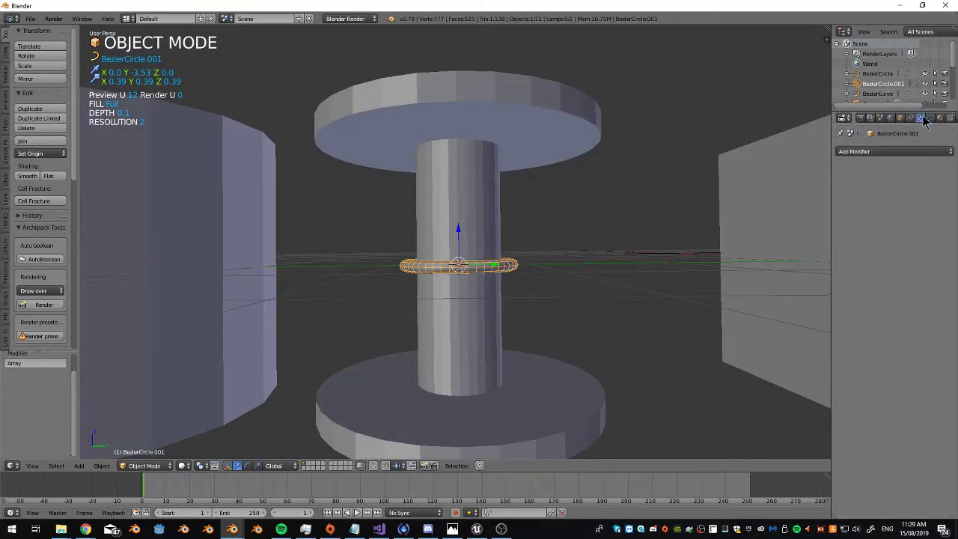
{"action": "left_click", "coordinate": [876, 151]}
{"action": "left_click", "coordinate": [776, 186]}
{"action": "middle_click_drag", "start_coordinate": [748, 247], "coordinate": [711, 299]}
{"action": "left_click", "coordinate": [928, 264]}
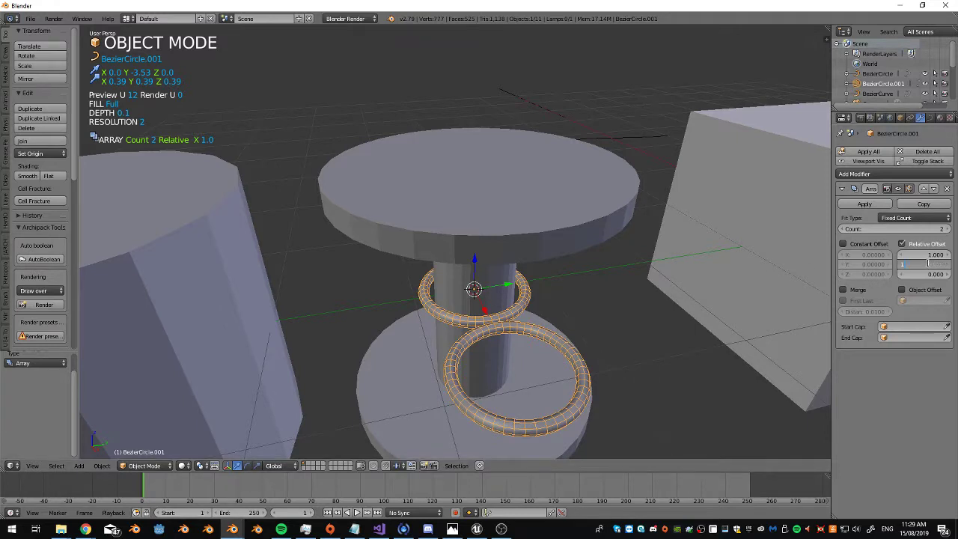
{"action": "type", "text": "1"}
{"action": "key", "text": "Return"}
{"action": "key", "text": "KP_3"}
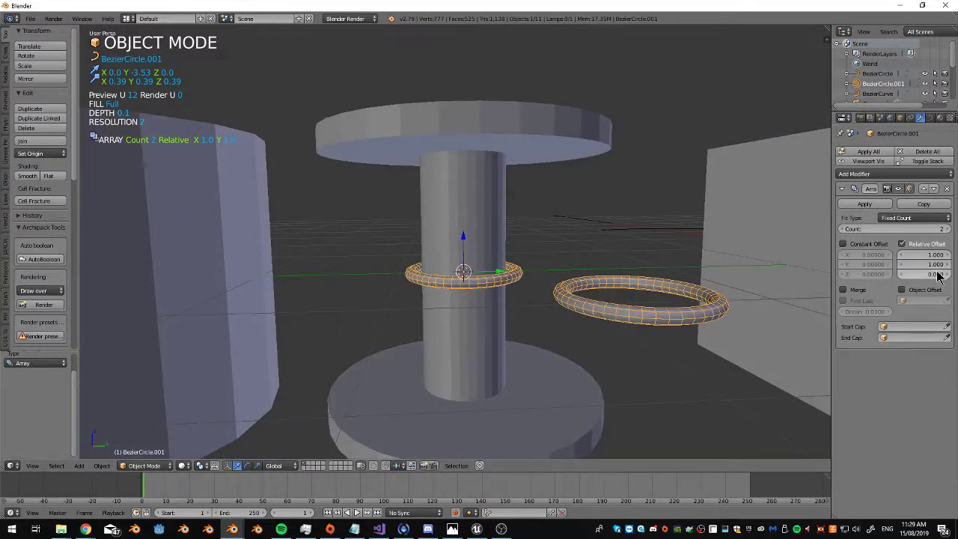
Stack the arrayed rings vertically with a relative offset of 0 on X, 0 on Y and 1 on Z
{"action": "left_click", "coordinate": [935, 272]}
{"action": "type", "text": "1"}
{"action": "key", "text": "Return"}
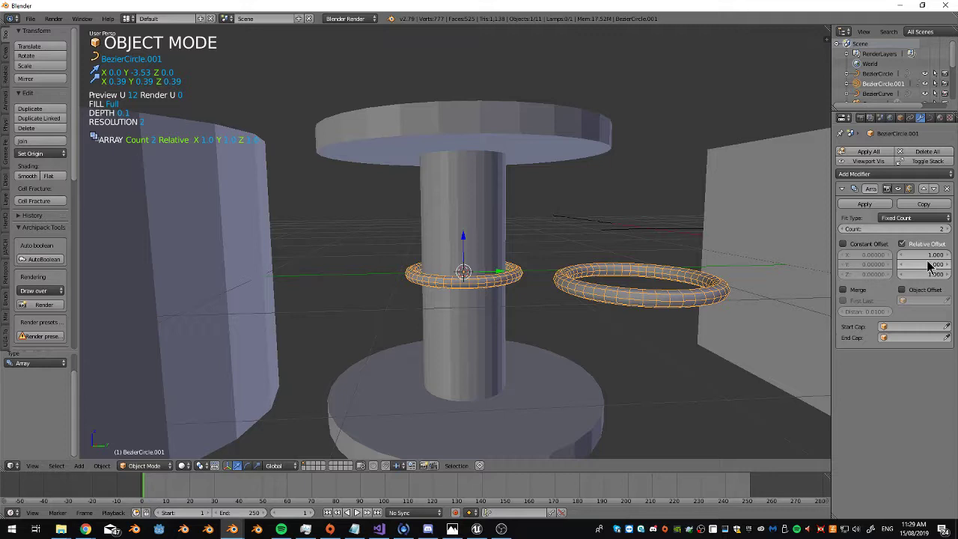
{"action": "left_click", "coordinate": [928, 265]}
{"action": "type", "text": "0"}
{"action": "key", "text": "Return"}
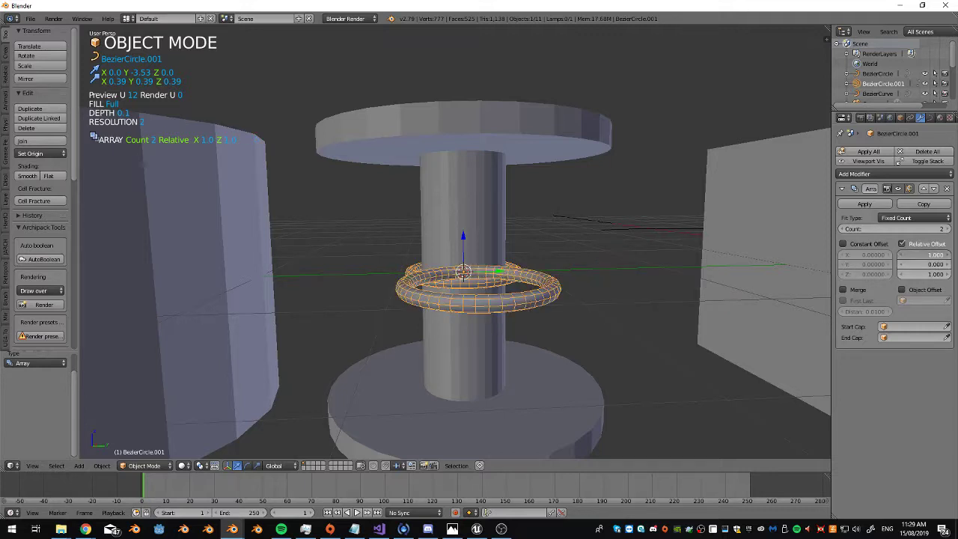
{"action": "key", "text": "Return"}
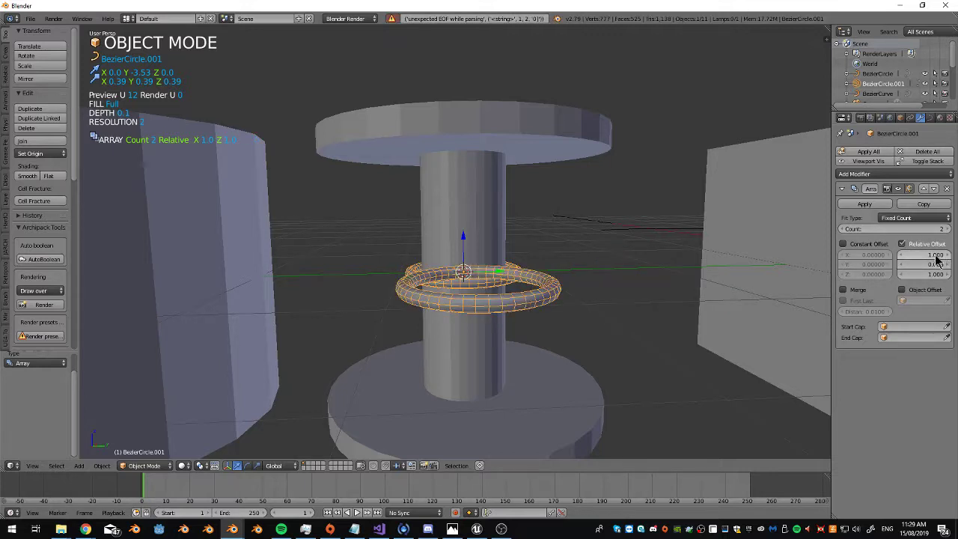
{"action": "type", "text": "0"}
{"action": "key", "text": "Return"}
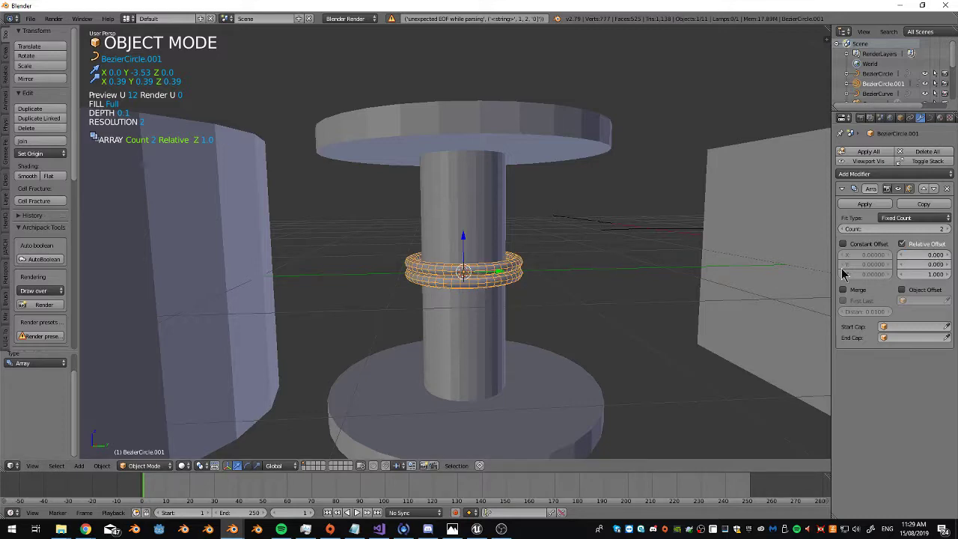
Set the array count to 11 and move the rings down about 0.81 along Z to the spool's lower disc
{"action": "left_click_drag", "start_coordinate": [928, 228], "coordinate": [957, 228]}
{"action": "middle_click_drag", "start_coordinate": [643, 262], "coordinate": [446, 272]}
{"action": "key", "text": "g"}
{"action": "key", "text": "z"}
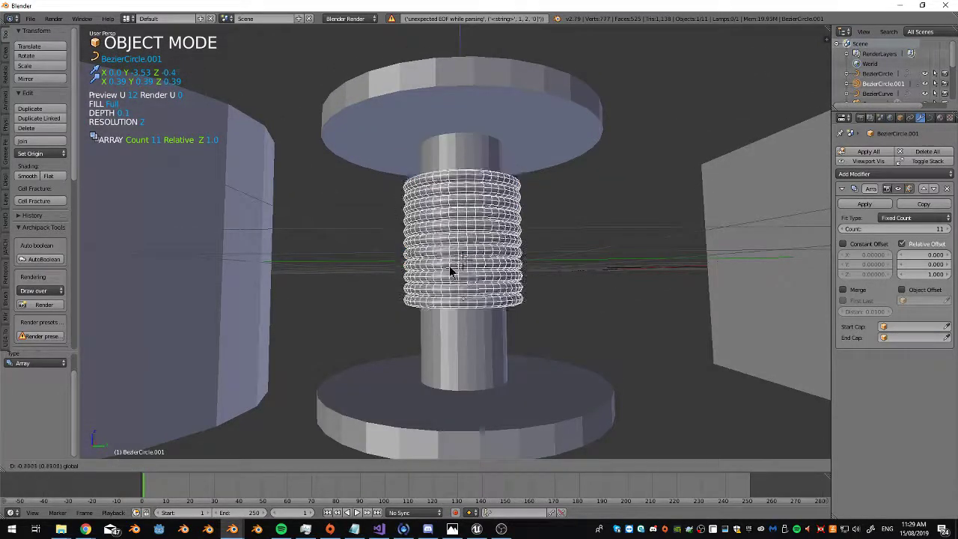
{"action": "left_click", "coordinate": [448, 339]}
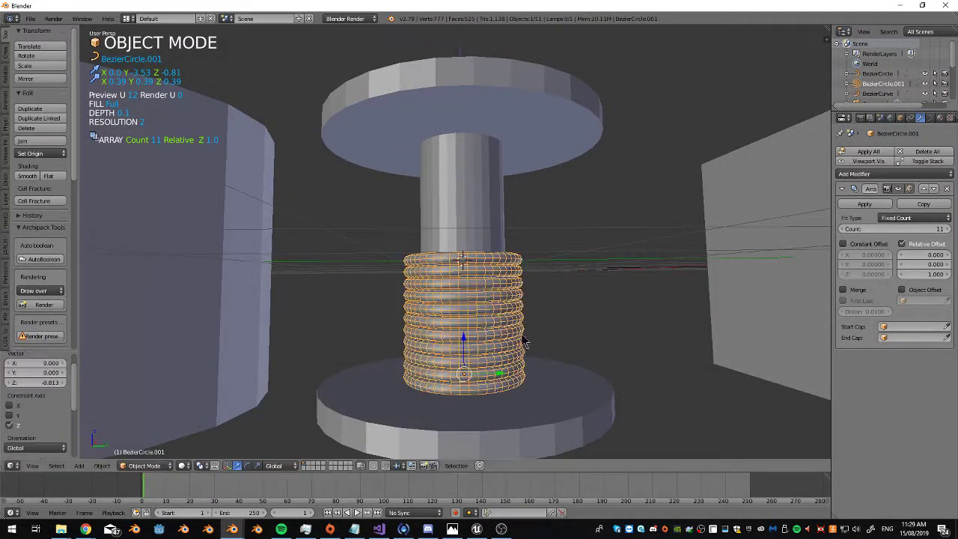
Set the array count to 21 and raise the ring stack to about Z -0.67 on the spool core
{"action": "mouse_move", "coordinate": [944, 228]}
{"action": "left_mouse_down"}
{"action": "mouse_move", "coordinate": [957, 228]}
{"action": "mouse_move", "coordinate": [947, 234]}
{"action": "left_mouse_up"}
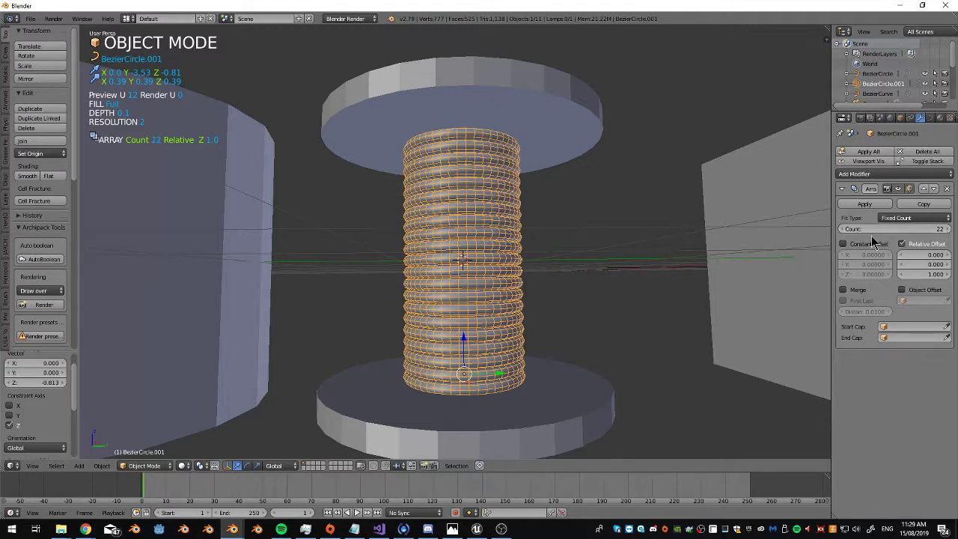
{"action": "middle_click_drag", "start_coordinate": [749, 225], "coordinate": [485, 329]}
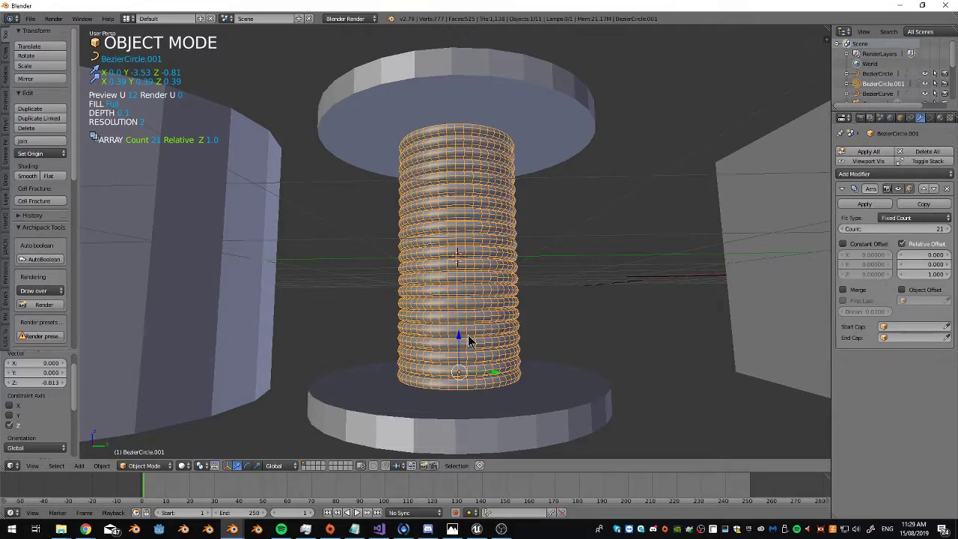
Enter Edit Mode on the bottom ring's curve and add a Screw modifier below the array
{"action": "key", "text": "Tab"}
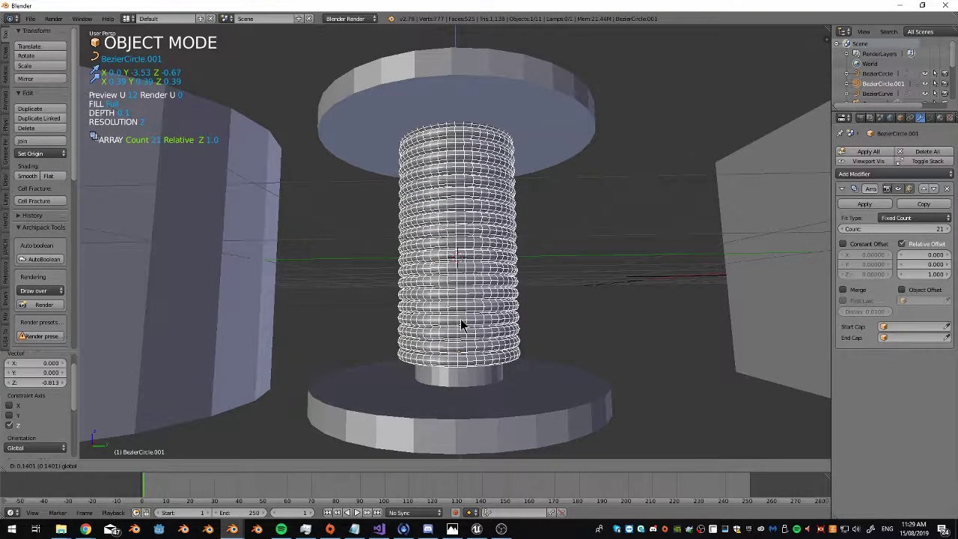
{"action": "scroll", "coordinate": [460, 319], "scroll_direction": "up", "scroll_amount": 5}
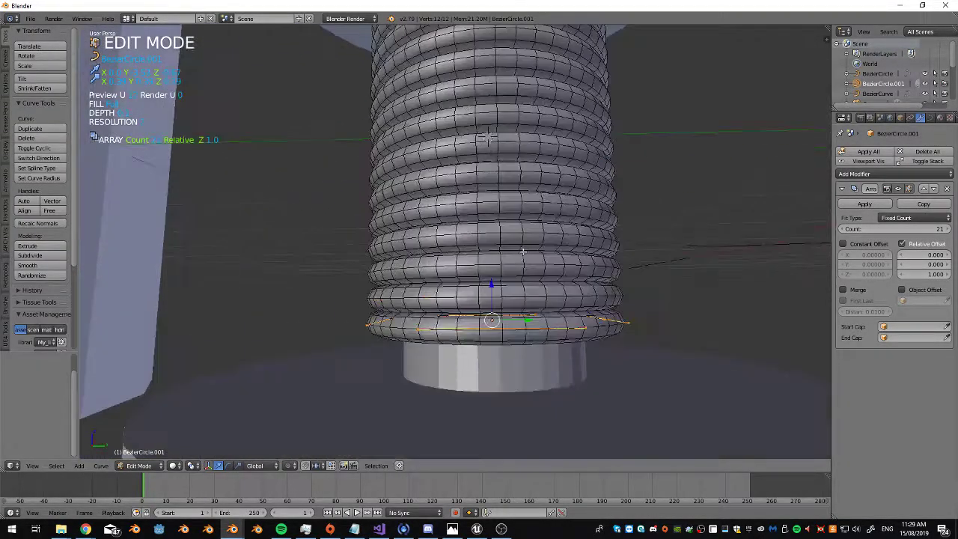
{"action": "middle_click_drag", "start_coordinate": [492, 159], "coordinate": [555, 272]}
{"action": "left_click", "coordinate": [894, 174]}
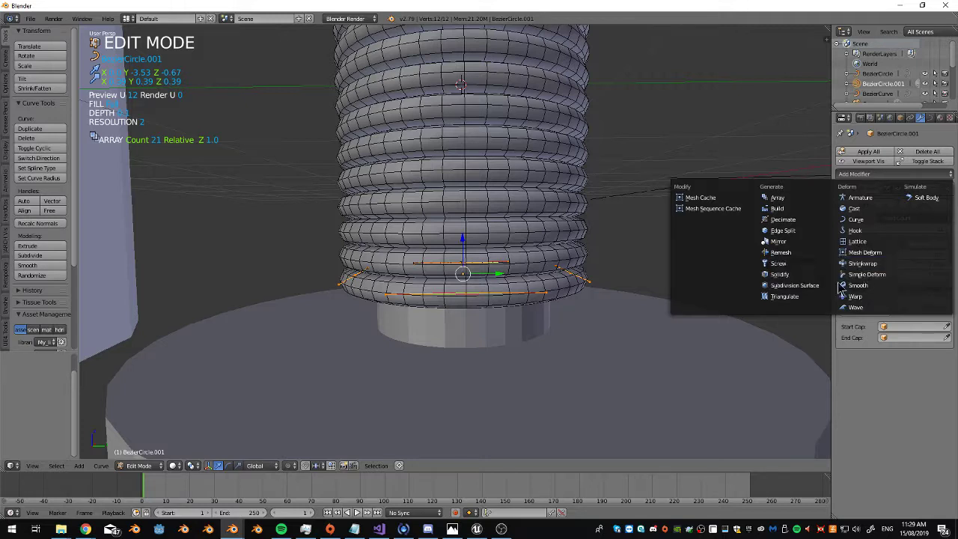
{"action": "left_click", "coordinate": [774, 263]}
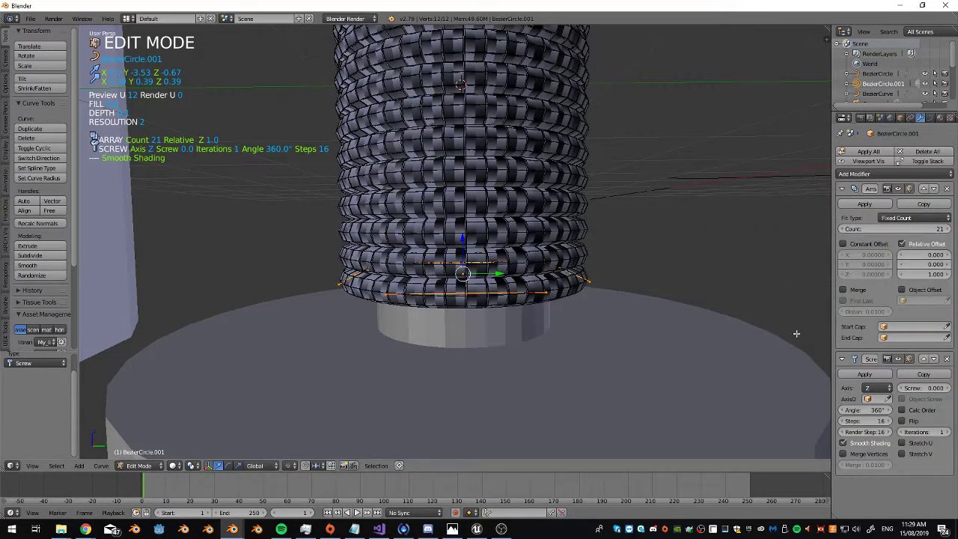
Try to move the bottom ring's front control point up along Z
{"action": "right_click", "coordinate": [465, 293]}
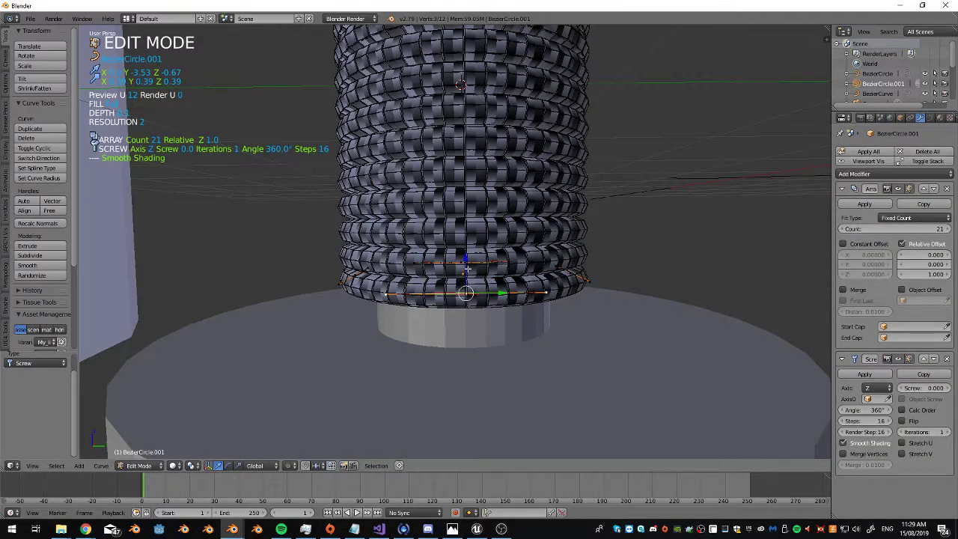
{"action": "key", "text": "g"}
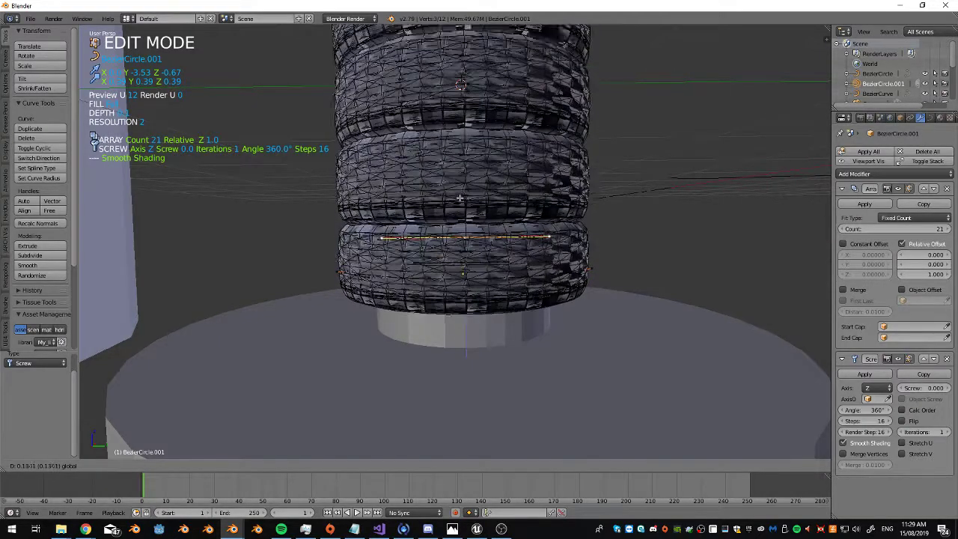
{"action": "left_click", "coordinate": [471, 234]}
{"action": "scroll", "coordinate": [489, 245], "scroll_direction": "down", "scroll_amount": 2}
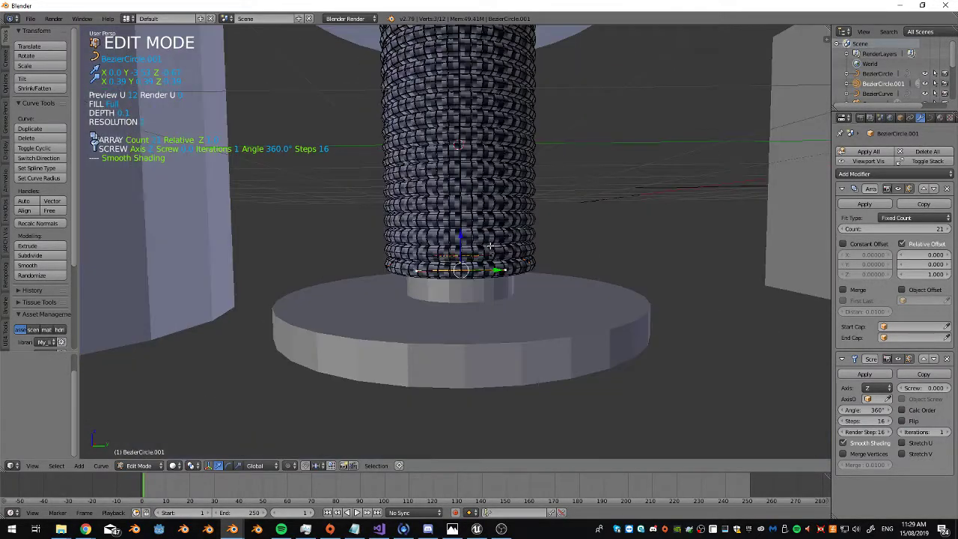
Try deleting the segments between three selected control points of the bottom ring, and undo the deletion
{"action": "mouse_move", "coordinate": [506, 261]}
{"action": "middle_mouse_down"}
{"action": "mouse_move", "coordinate": [501, 297]}
{"action": "mouse_move", "coordinate": [517, 280]}
{"action": "mouse_move", "coordinate": [509, 265]}
{"action": "middle_mouse_up"}
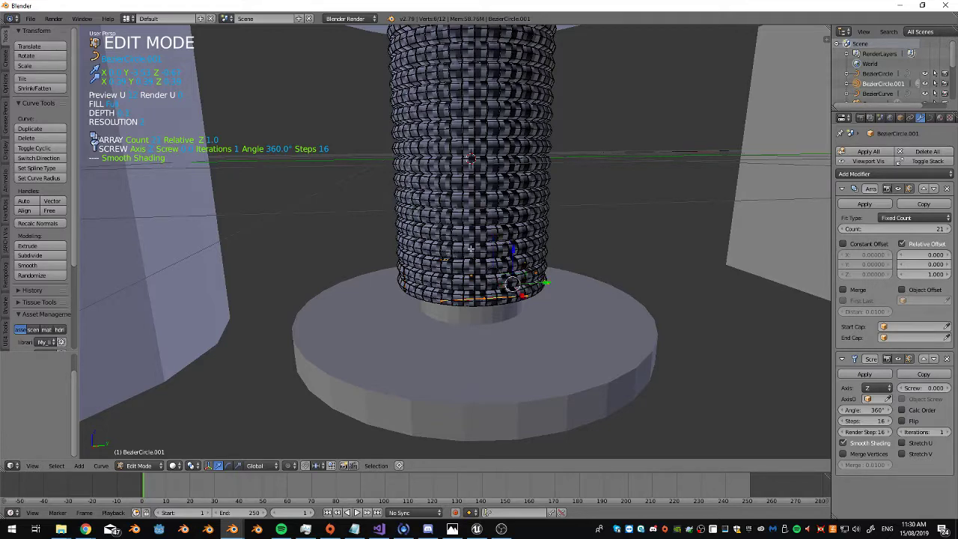
{"action": "key", "text": "KP_Decimal"}
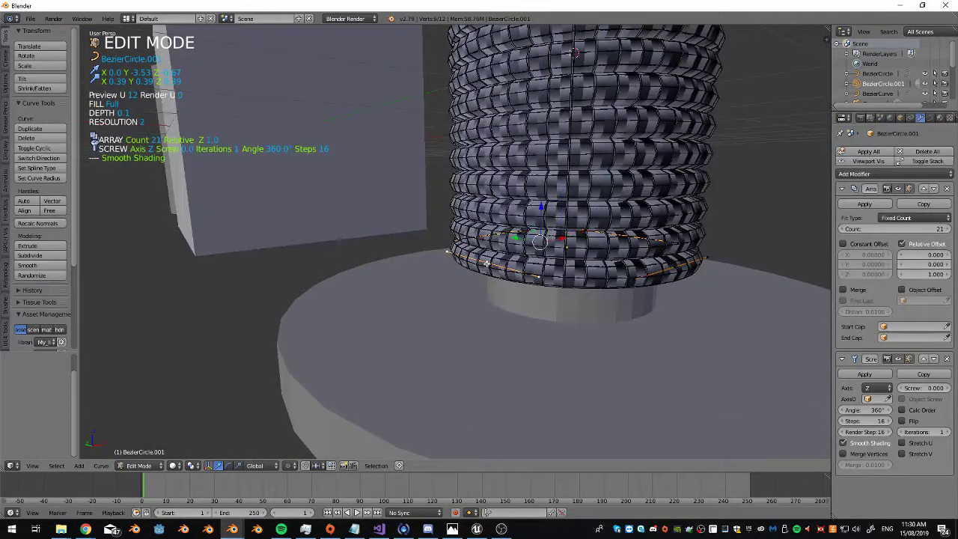
{"action": "key", "text": "x"}
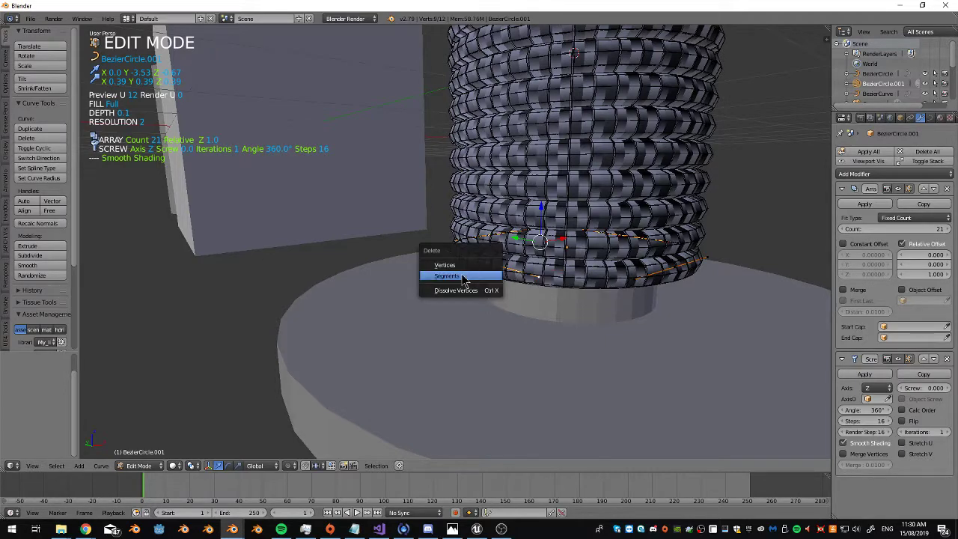
{"action": "left_click", "coordinate": [462, 274]}
{"action": "middle_click_drag", "start_coordinate": [462, 274], "coordinate": [598, 259]}
{"action": "key", "text": "ctrl+z"}
Delete the vertices of the three selected control points, leaving a single point of the ring curve
{"action": "key", "text": "x"}
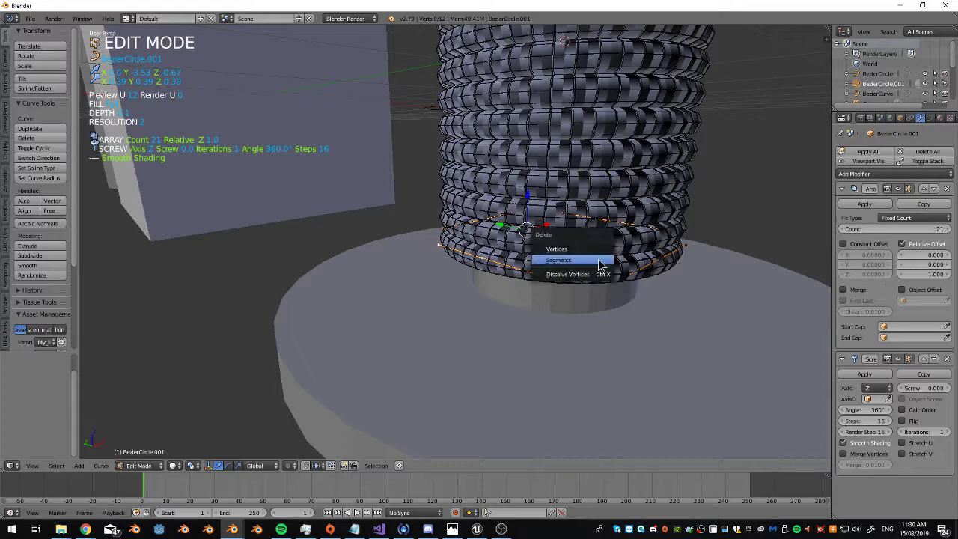
{"action": "left_click", "coordinate": [571, 249]}
{"action": "middle_click_drag", "start_coordinate": [624, 238], "coordinate": [535, 305]}
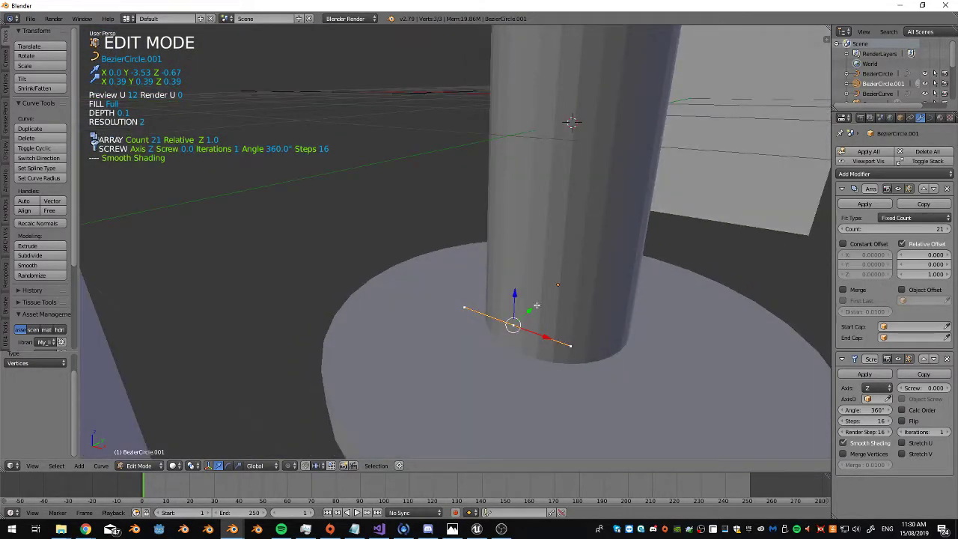
Try placing a new curve point beside the remaining control point near the base of the spool core
{"action": "left_click", "coordinate": [509, 303], "text": "ctrl"}
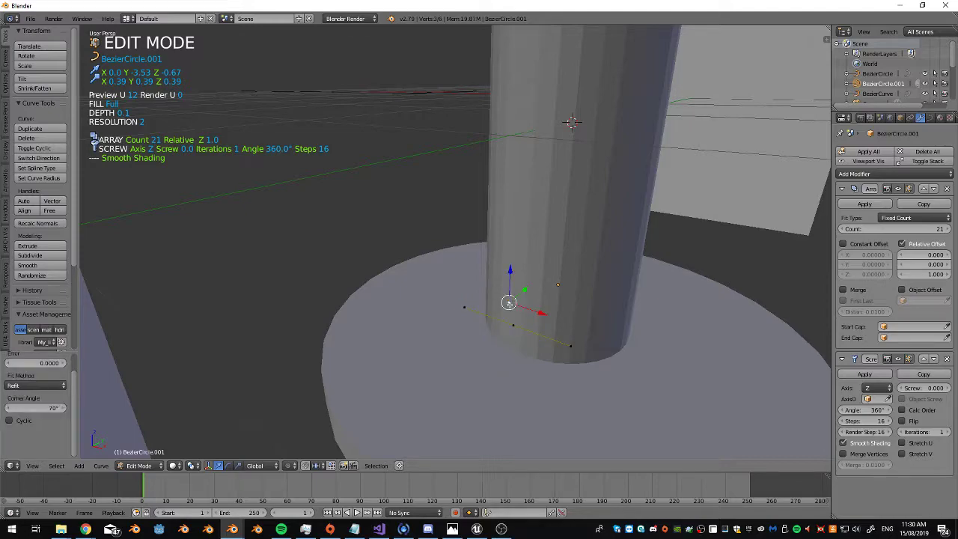
{"action": "key", "text": "ctrl+z"}
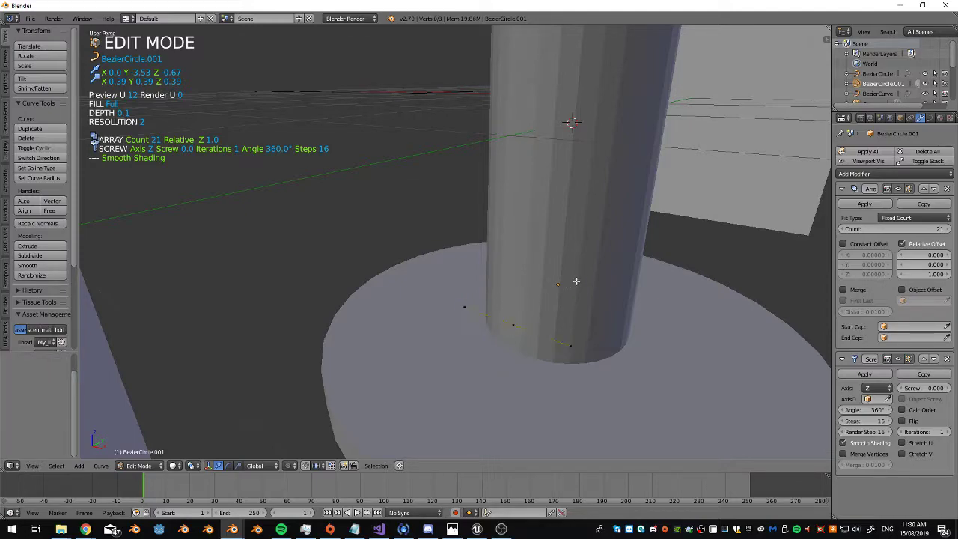
{"action": "left_click", "coordinate": [576, 281], "text": "ctrl"}
{"action": "middle_click_drag", "start_coordinate": [577, 281], "coordinate": [591, 251]}
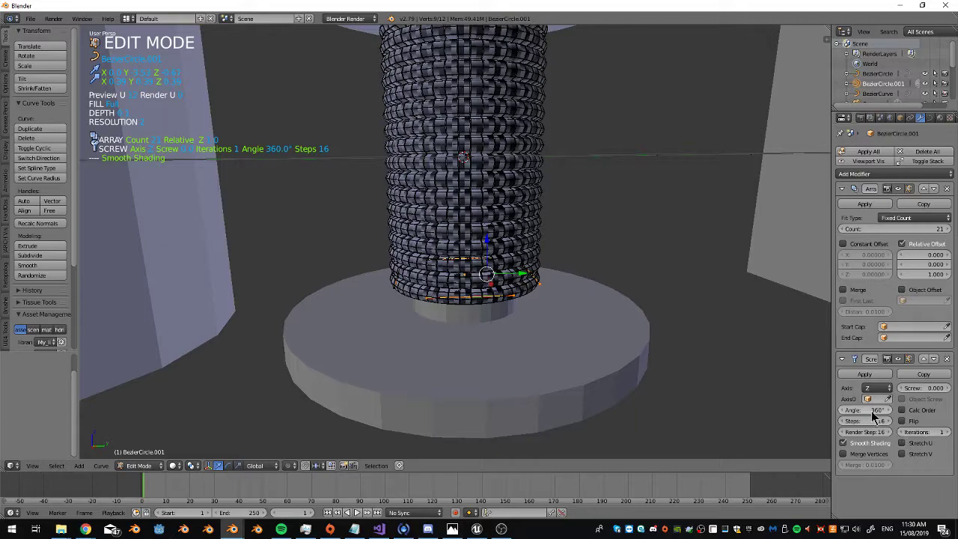
Try an angle of 384° and 3 steps in the ring's Screw modifier, and remove that modifier
{"action": "left_click_drag", "start_coordinate": [865, 410], "coordinate": [837, 420]}
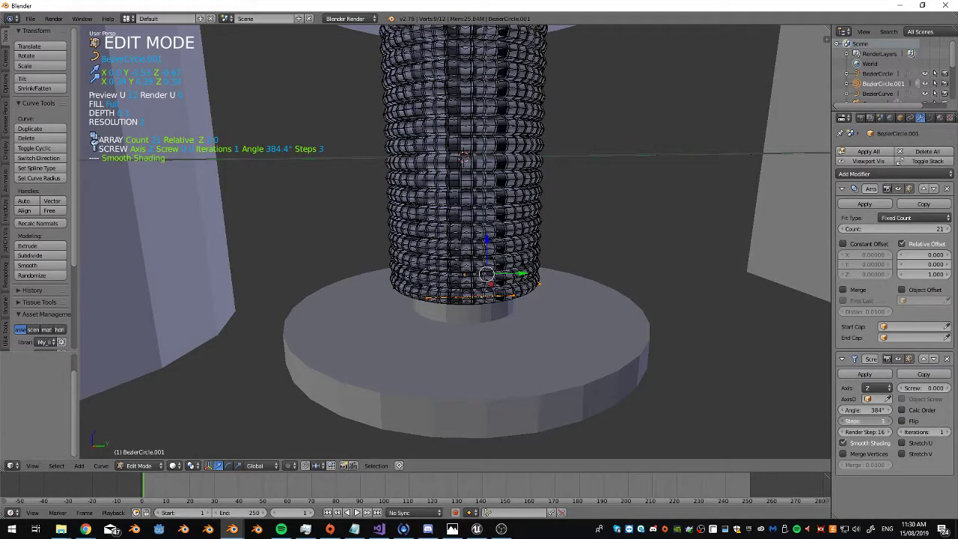
{"action": "left_click", "coordinate": [843, 442]}
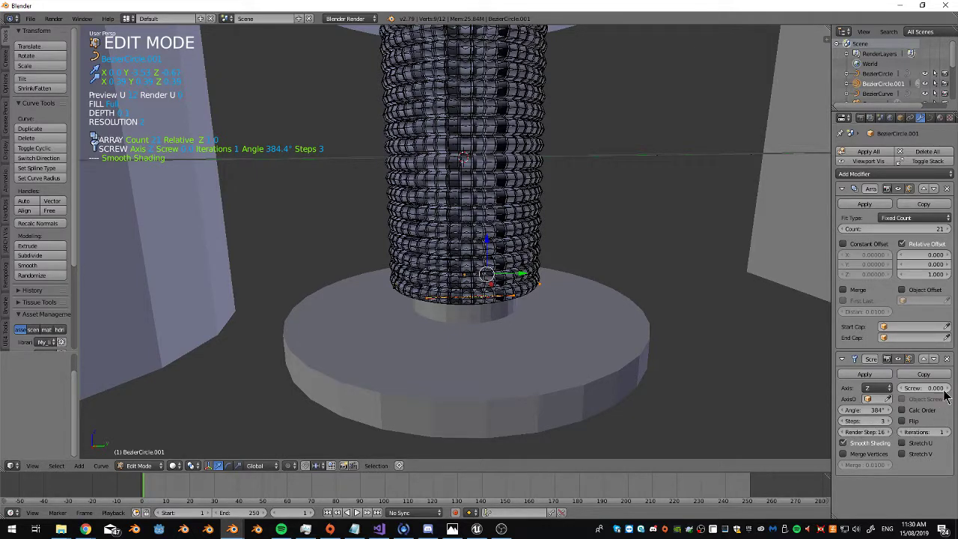
{"action": "left_click", "coordinate": [947, 359]}
{"action": "scroll", "coordinate": [546, 220], "scroll_direction": "down", "scroll_amount": 4}
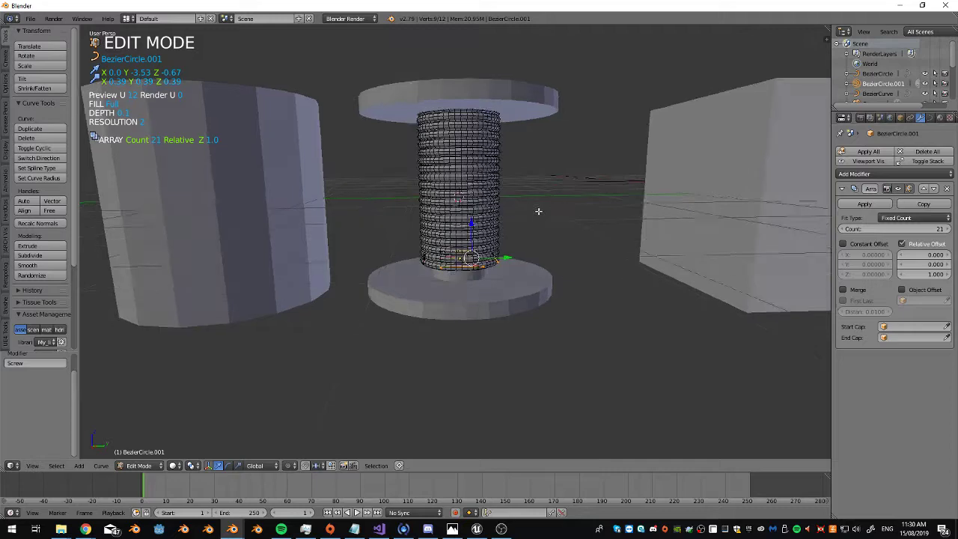
Try scaling up the selected control points of the bottom ring to widen the coil stack
{"action": "key", "text": "Tab"}
{"action": "scroll", "coordinate": [449, 239], "scroll_direction": "up", "scroll_amount": 5}
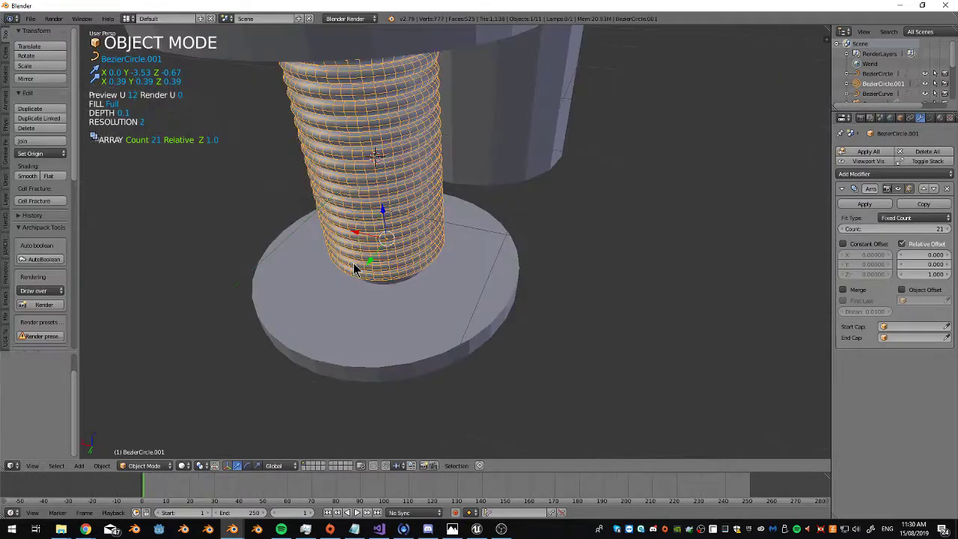
{"action": "middle_click_drag", "start_coordinate": [376, 259], "coordinate": [484, 296]}
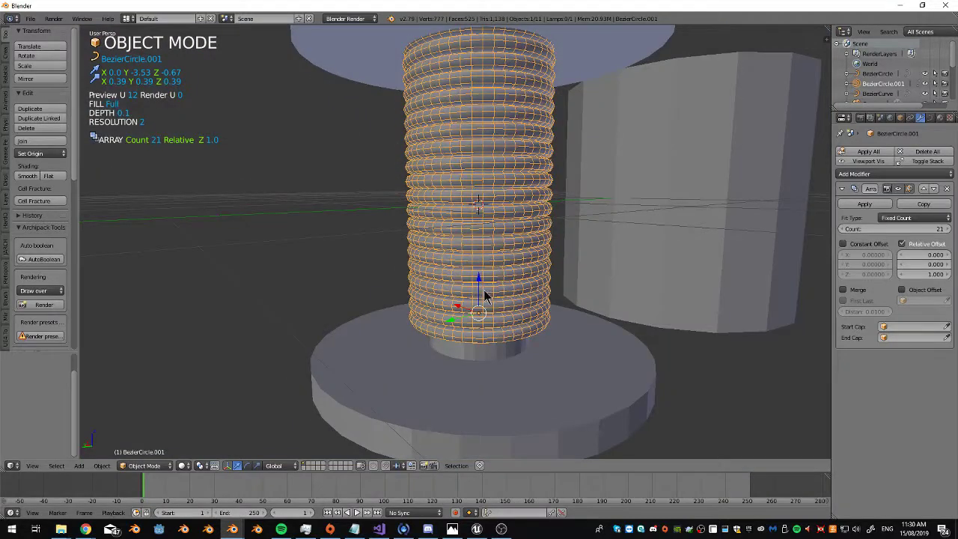
{"action": "scroll", "coordinate": [479, 281], "scroll_direction": "down", "scroll_amount": 3}
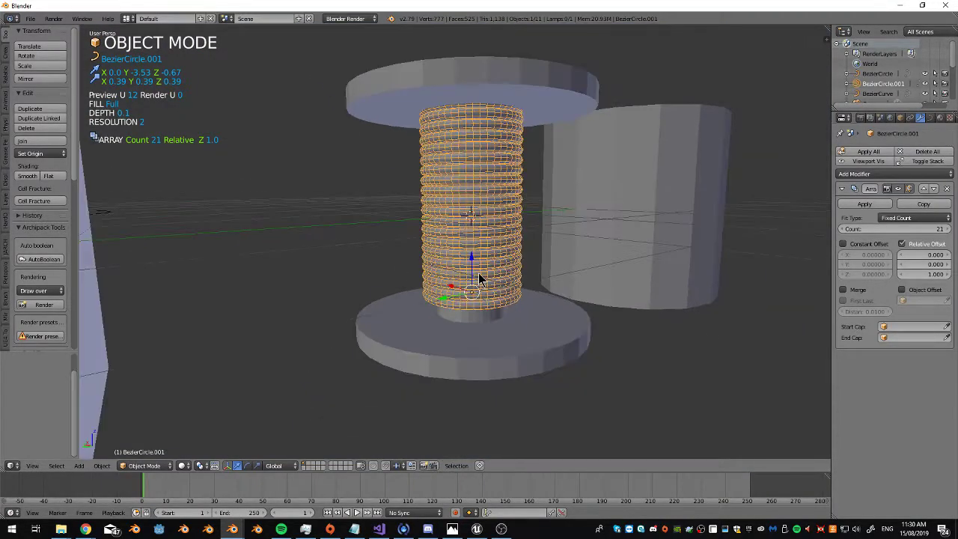
{"action": "scroll", "coordinate": [487, 281], "scroll_direction": "up", "scroll_amount": 2}
{"action": "key", "text": "Tab"}
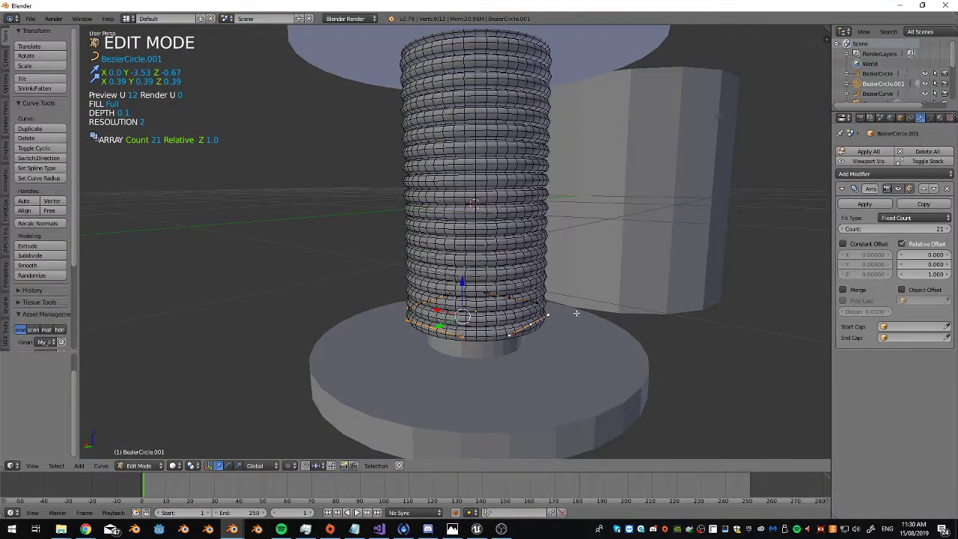
{"action": "key", "text": "s"}
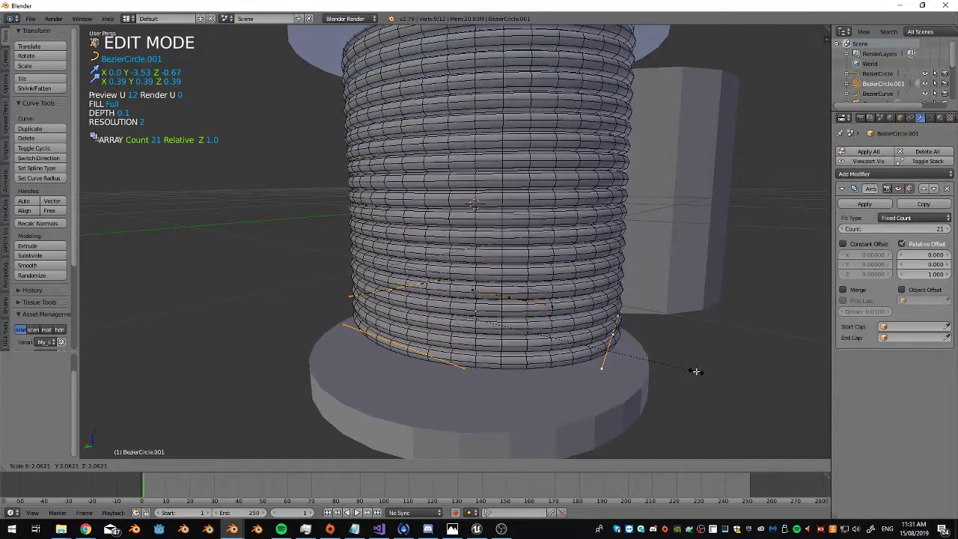
{"action": "left_click", "coordinate": [679, 364]}
{"action": "middle_click_drag", "start_coordinate": [680, 363], "coordinate": [521, 282]}
{"action": "scroll", "coordinate": [526, 285], "scroll_direction": "up", "scroll_amount": 2}
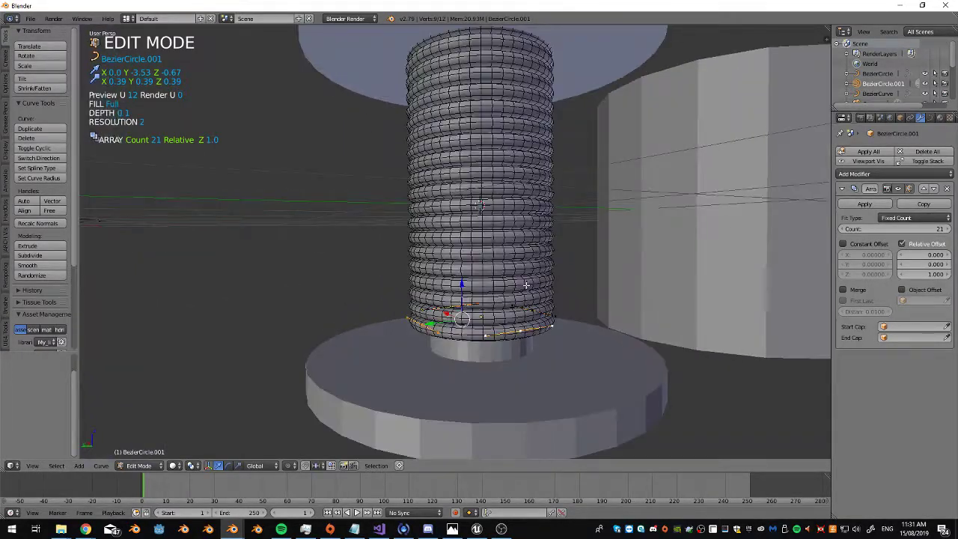
Select all control points of the ring curve and fatten the cable by a factor of 2.684
{"action": "key", "text": "Tab"}
{"action": "key", "text": "Tab"}
{"action": "key", "text": "a"}
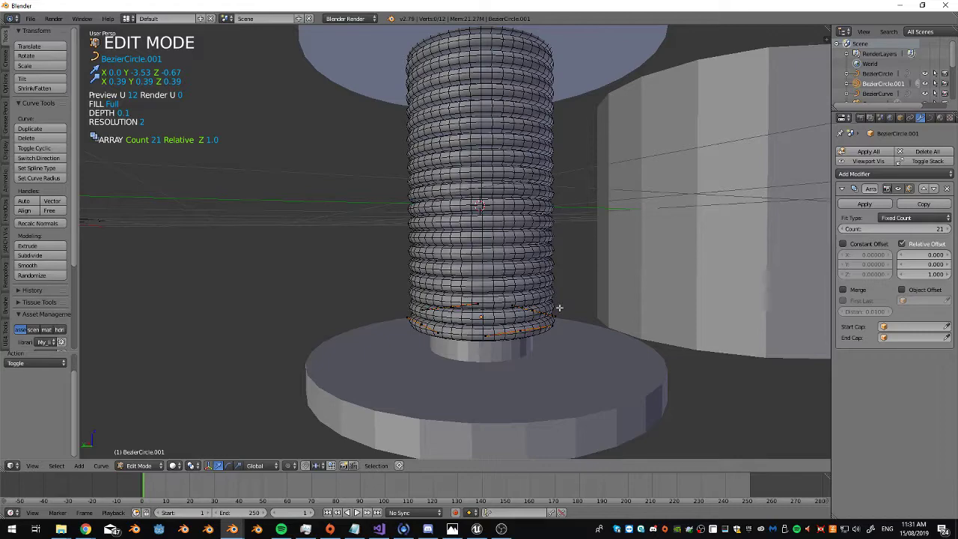
{"action": "key", "text": "alt+s"}
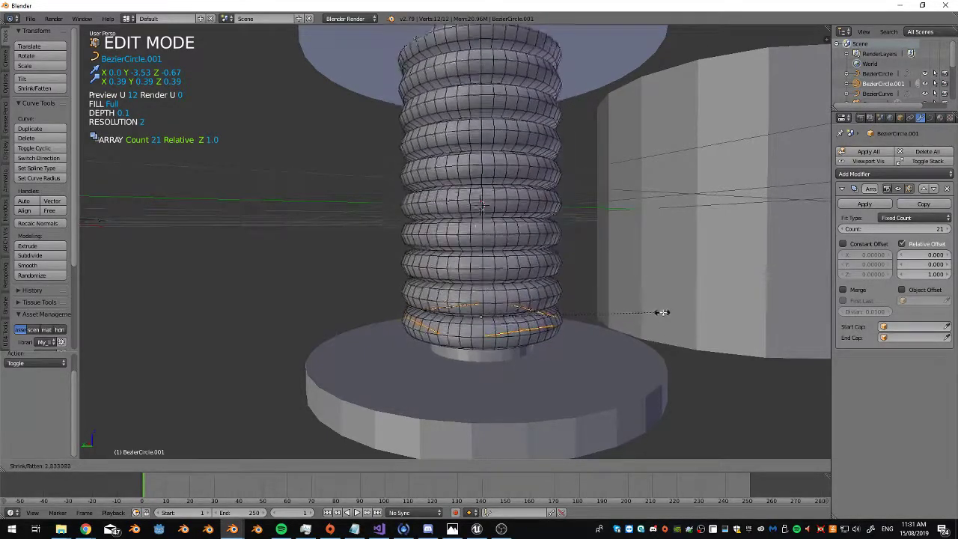
{"action": "left_click", "coordinate": [715, 309]}
{"action": "middle_click_drag", "start_coordinate": [715, 309], "coordinate": [662, 315]}
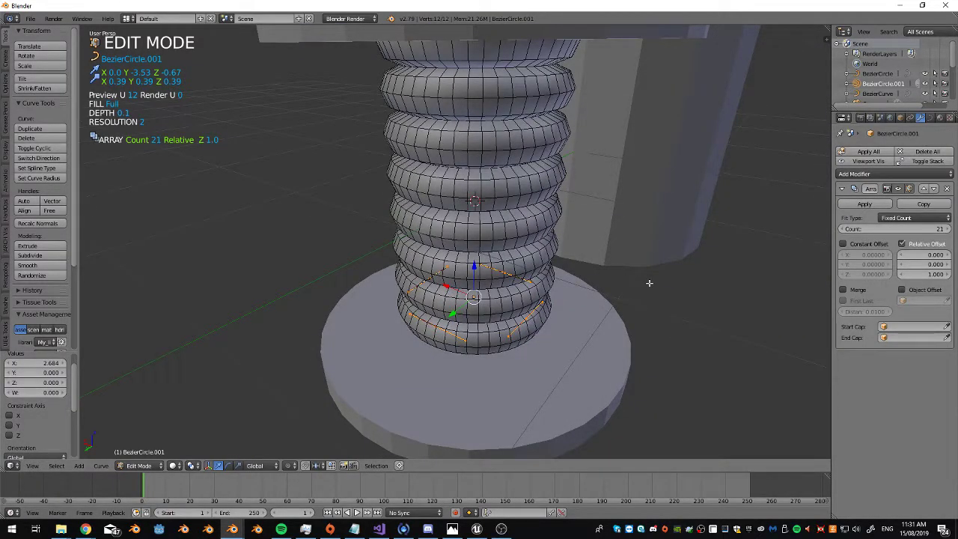
Try scaling the ring's control points along the global X axis and uniformly, cancelling both attempts
{"action": "key", "text": "s"}
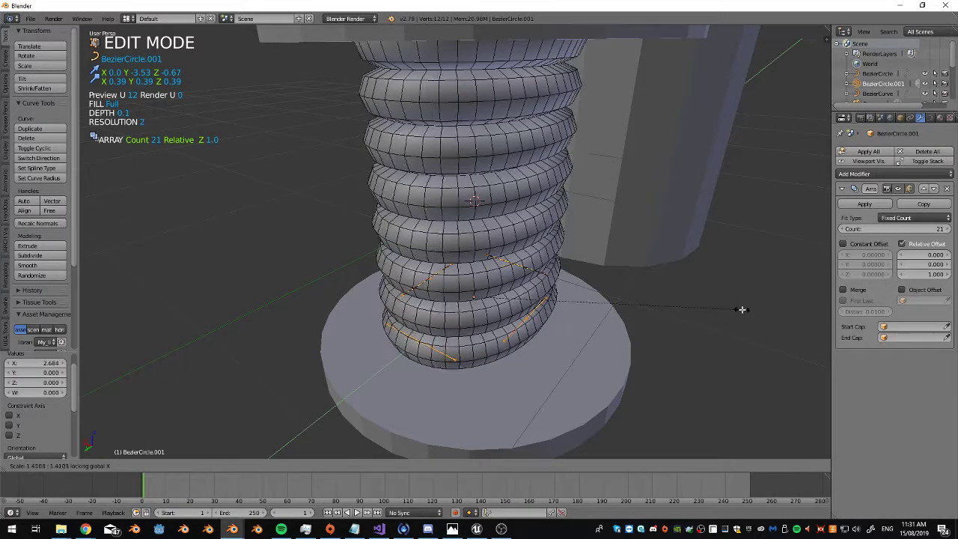
{"action": "right_click", "coordinate": [742, 309]}
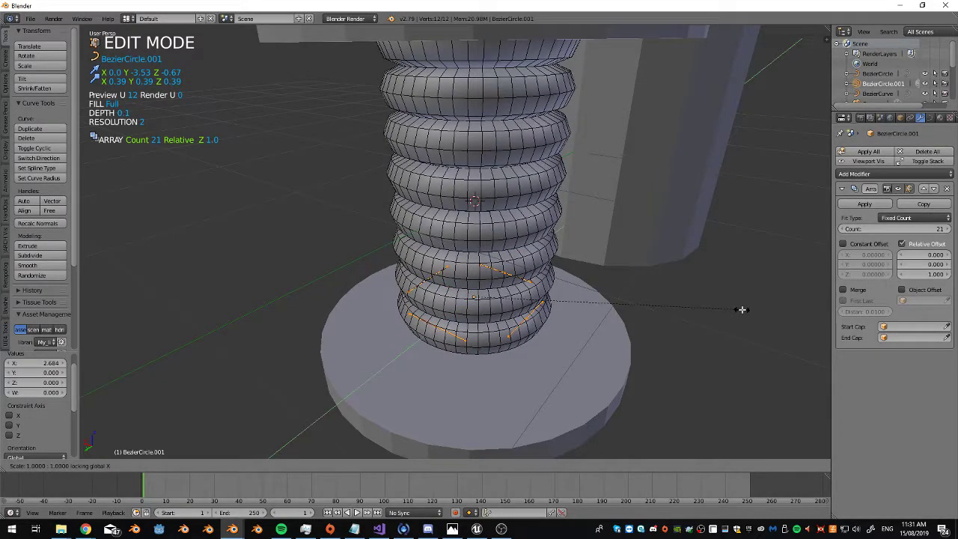
{"action": "key", "text": "s"}
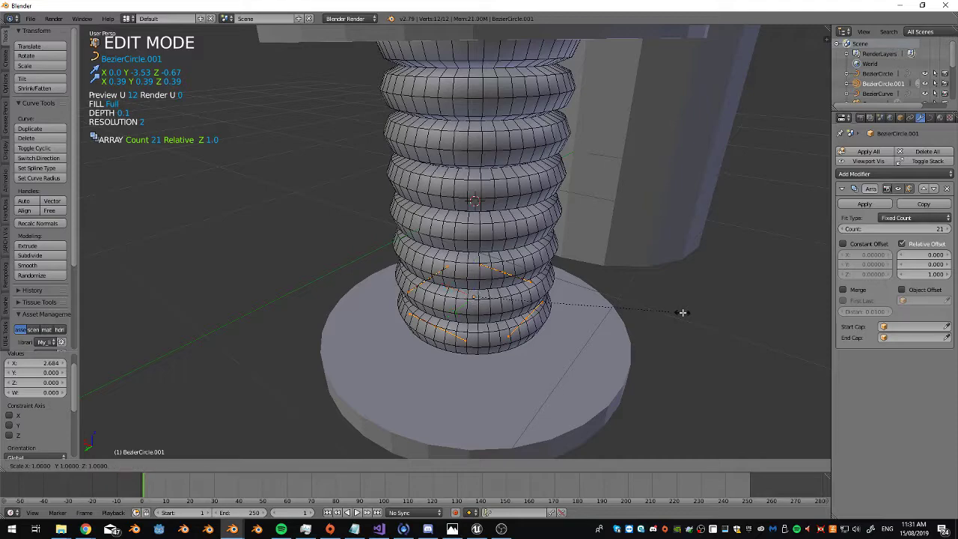
{"action": "right_click", "coordinate": [244, 333]}
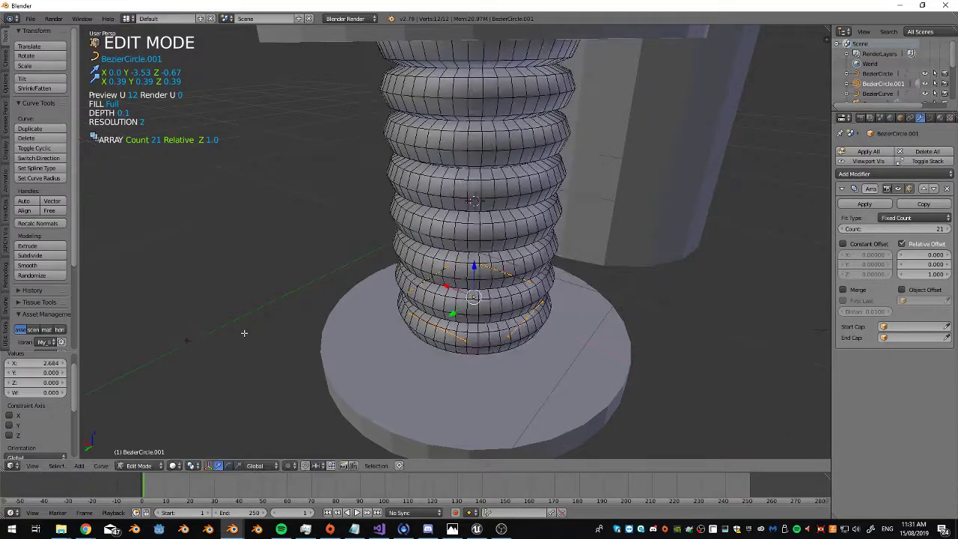
{"action": "middle_click_drag", "start_coordinate": [437, 285], "coordinate": [472, 331]}
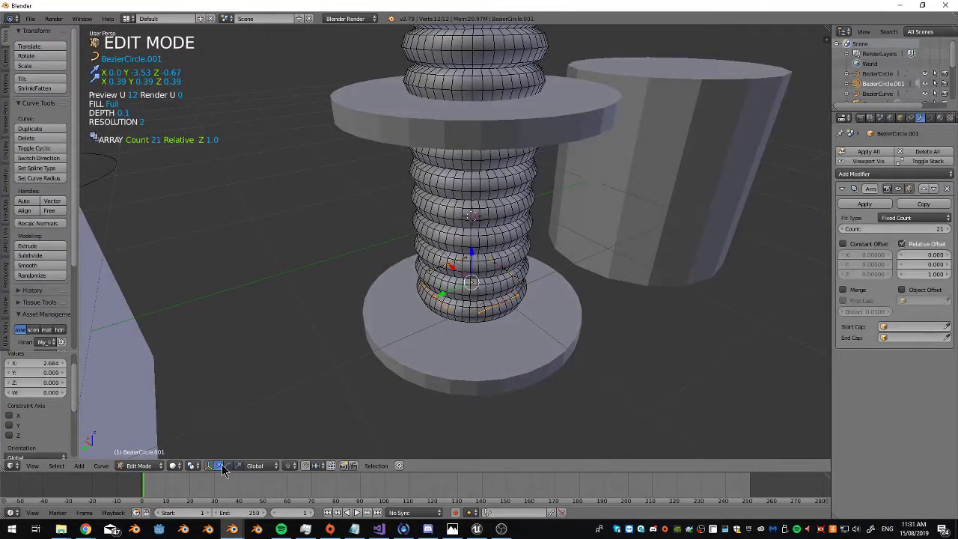
Undo the cable fattening and earlier curve and array edits, back to a single ring without modifiers around the spool core
{"action": "key", "text": "alt+s"}
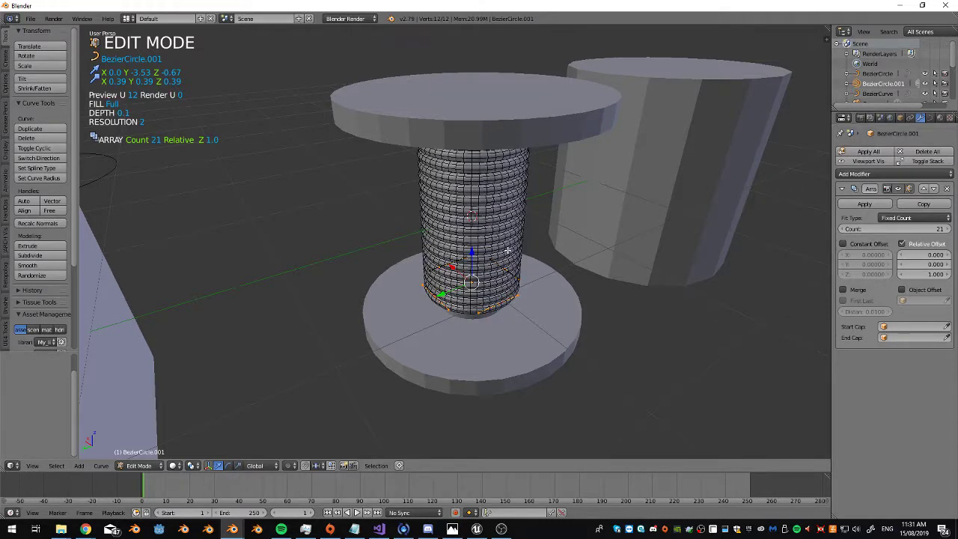
{"action": "key", "text": "Tab"}
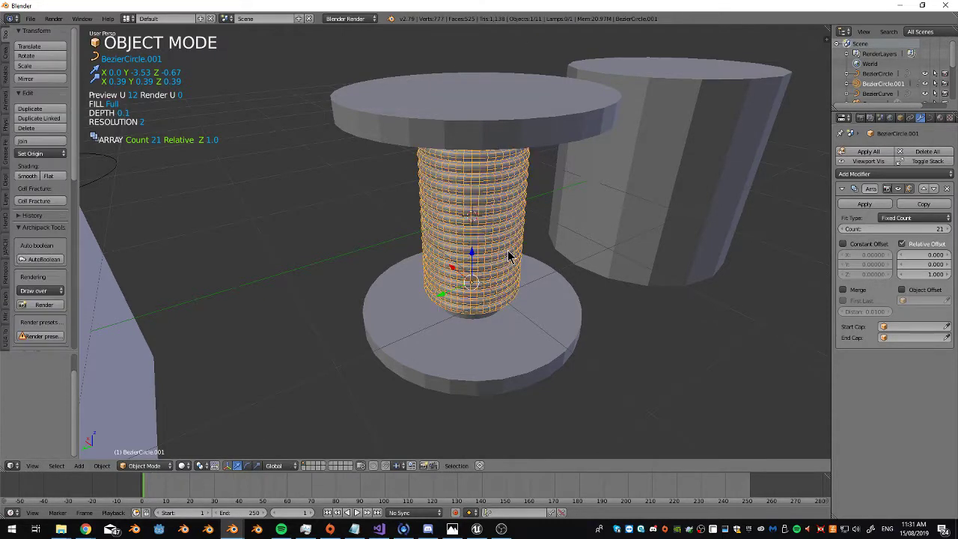
{"action": "key", "text": "ctrl+z"}
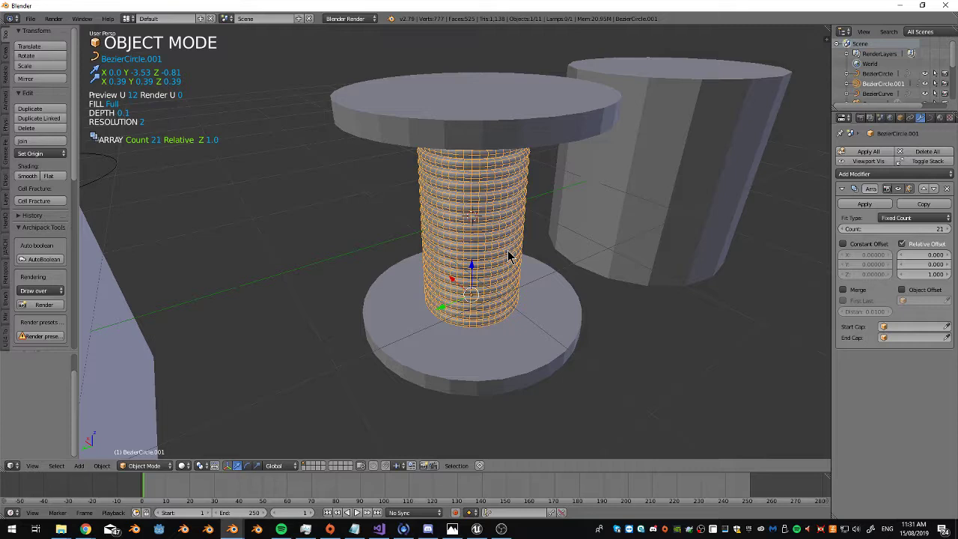
{"action": "key", "text": "ctrl+z"}
{"action": "key", "text": "ctrl+z"}
{"action": "key", "text": "ctrl+z"}
{"action": "key", "text": "ctrl+z"}
{"action": "key", "text": "ctrl+z"}
{"action": "key", "text": "ctrl+z"}
{"action": "key", "text": "ctrl+z"}
{"action": "key", "text": "ctrl+z"}
{"action": "key", "text": "ctrl+z"}
{"action": "key", "text": "ctrl+z"}
{"action": "key", "text": "ctrl+z"}
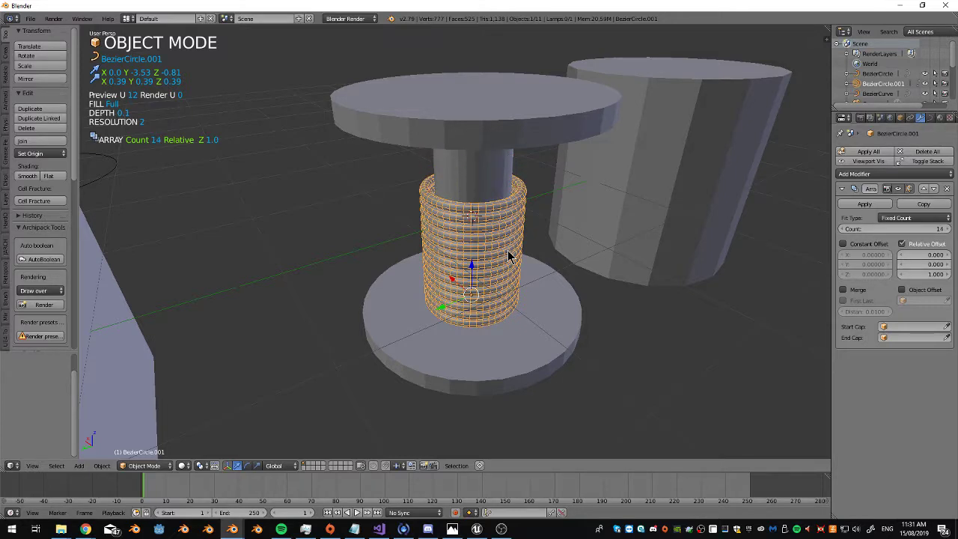
{"action": "key", "text": "ctrl+z"}
{"action": "key", "text": "ctrl+z"}
{"action": "key", "text": "ctrl+z"}
{"action": "key", "text": "ctrl+z"}
{"action": "key", "text": "ctrl+z"}
{"action": "key", "text": "ctrl+z"}
{"action": "key", "text": "ctrl+z"}
{"action": "key", "text": "ctrl+z"}
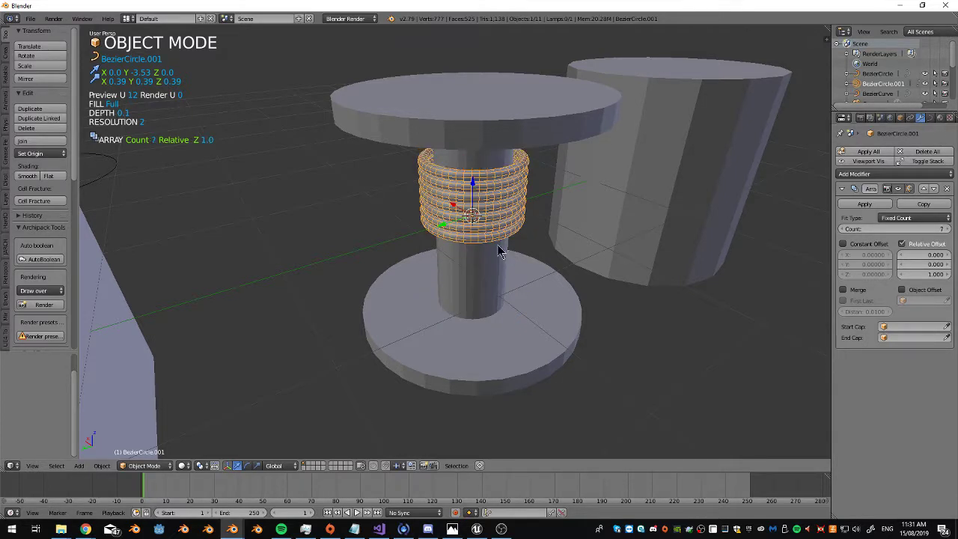
{"action": "key", "text": "ctrl+z"}
{"action": "key", "text": "ctrl+z"}
{"action": "key", "text": "ctrl+z"}
{"action": "key", "text": "ctrl+z"}
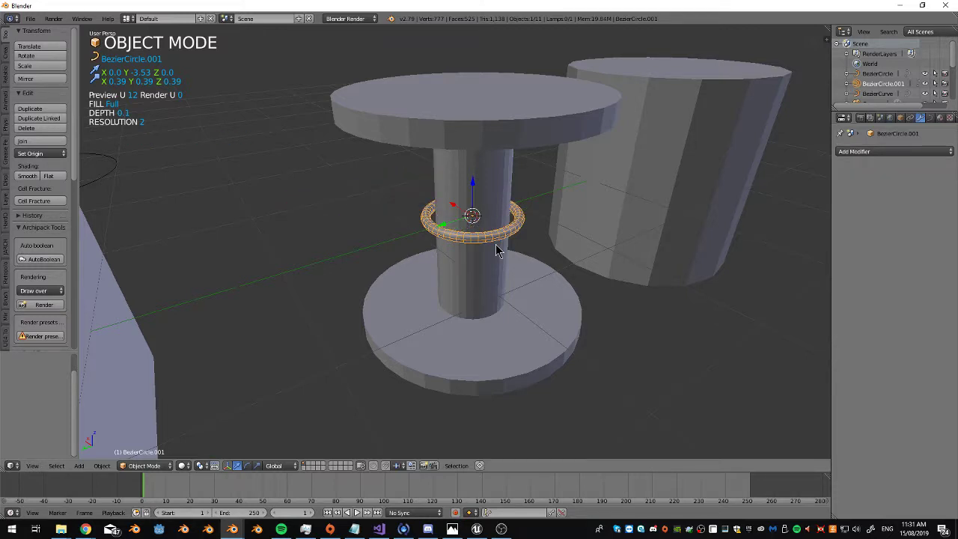
Scale the single ring up uniformly by a factor of 1.971 around the spool core
{"action": "scroll", "coordinate": [484, 237], "scroll_direction": "up", "scroll_amount": 3}
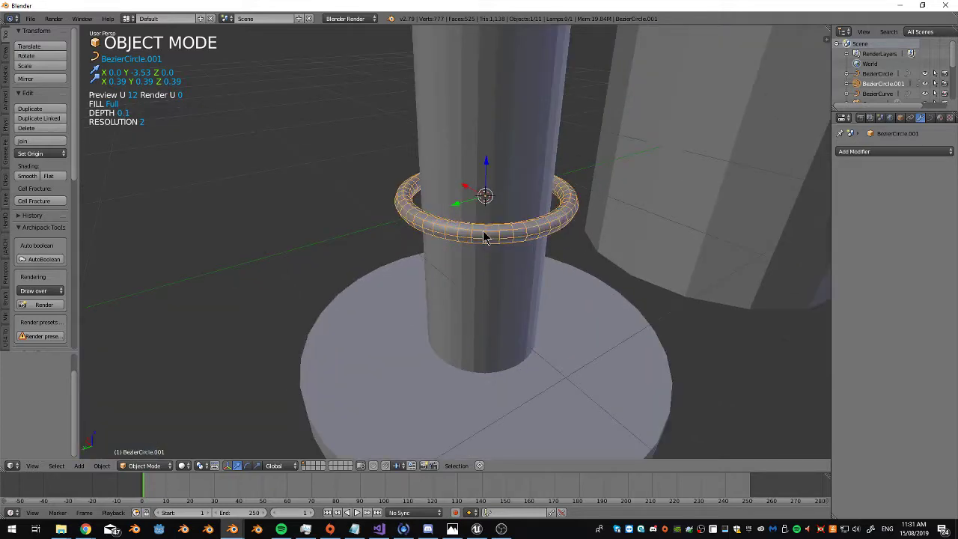
{"action": "key", "text": "s"}
{"action": "left_click", "coordinate": [631, 274]}
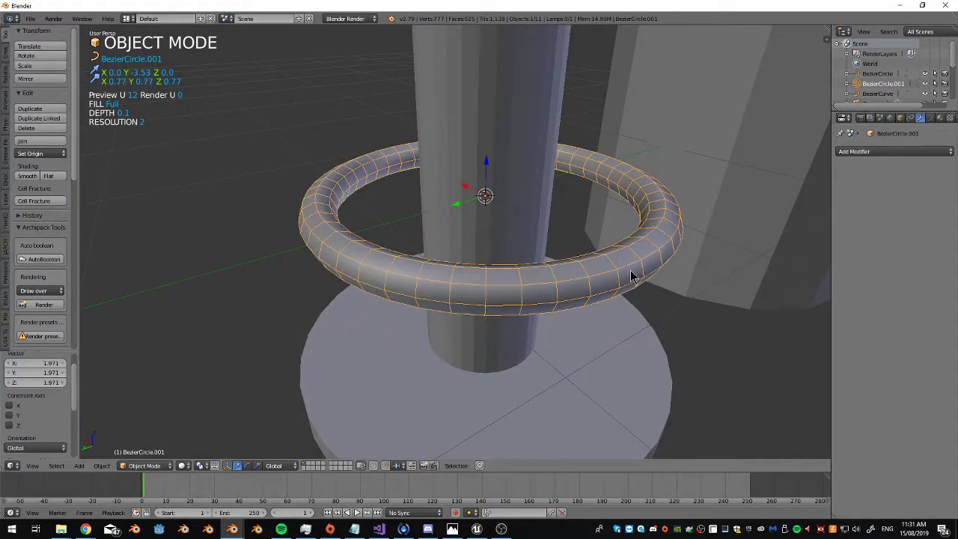
Move the ring down 0.847 along Z onto the spool's lower disc
{"action": "middle_click_drag", "start_coordinate": [631, 274], "coordinate": [570, 225]}
{"action": "key", "text": "KP_1"}
{"action": "key", "text": "g"}
{"action": "key", "text": "z"}
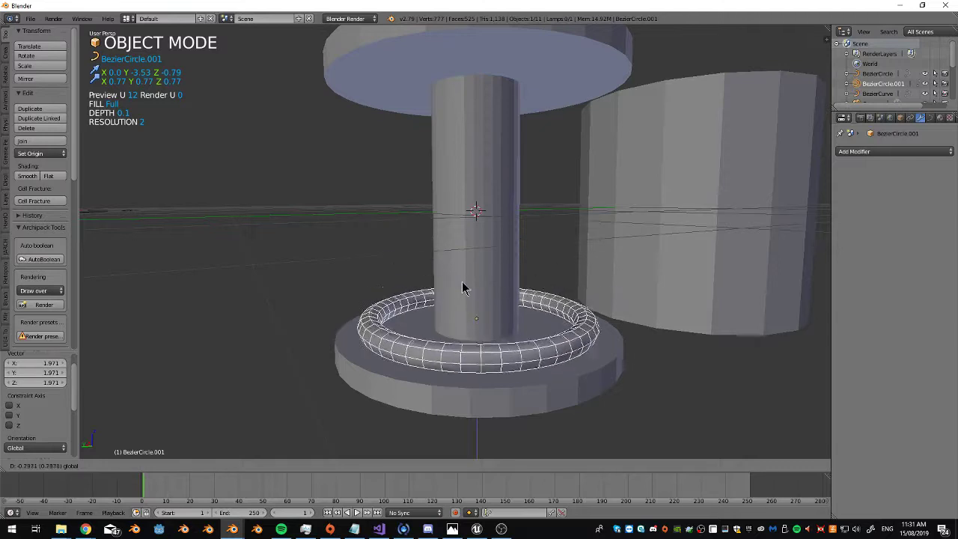
{"action": "left_click", "coordinate": [462, 296]}
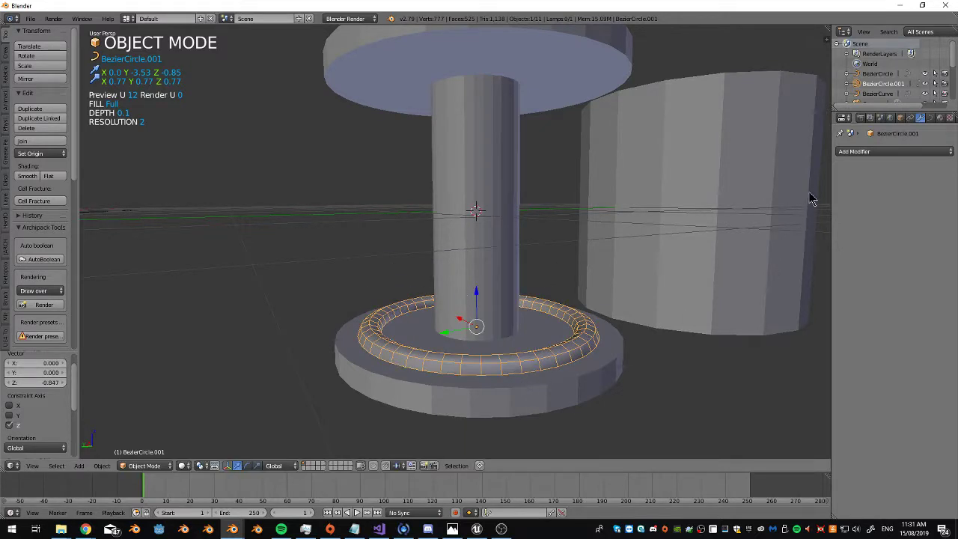
Add an Array modifier to the ring with a relative offset of 0 in X and Y and 1 in Z
{"action": "left_click", "coordinate": [855, 152]}
{"action": "left_click", "coordinate": [802, 175]}
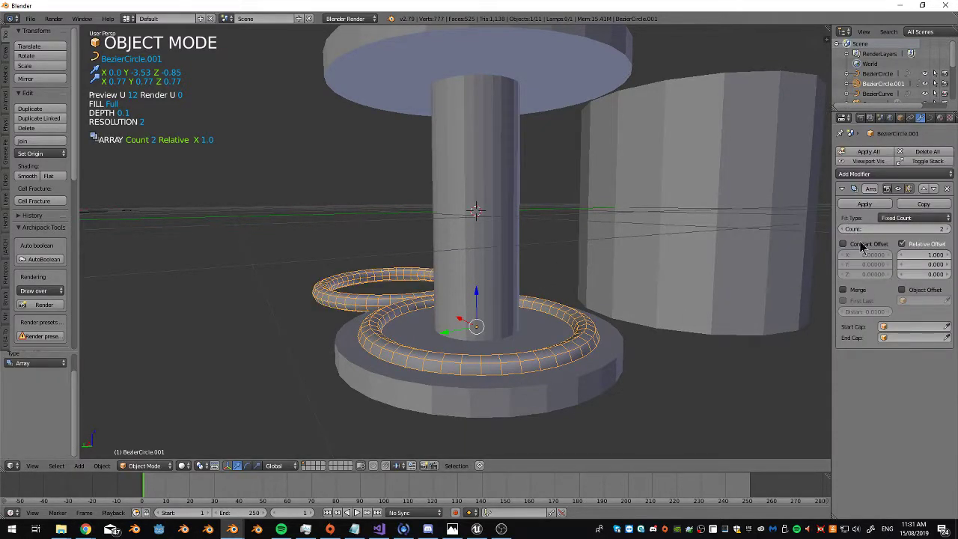
{"action": "left_click", "coordinate": [921, 264]}
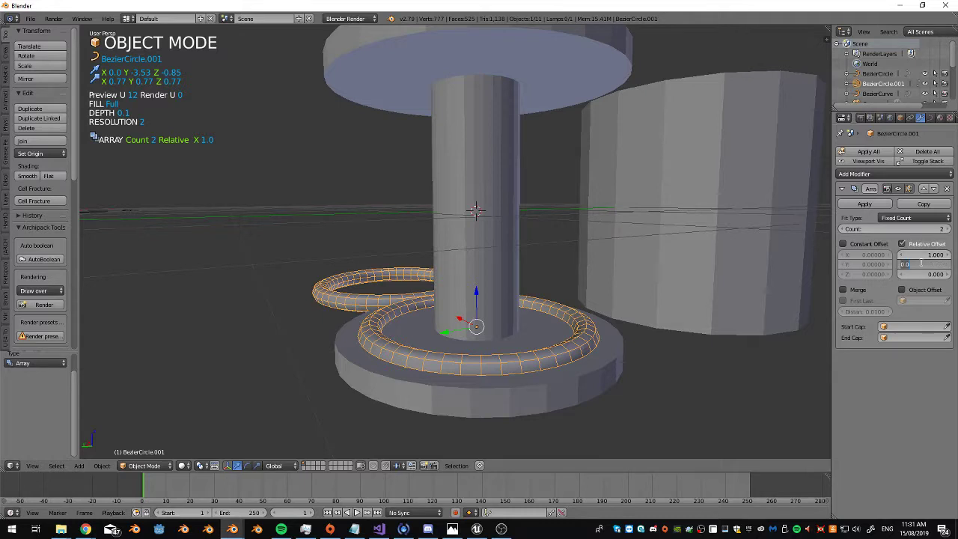
{"action": "type", "text": "1"}
{"action": "key", "text": "Return"}
{"action": "left_click", "coordinate": [926, 274]}
{"action": "type", "text": "1"}
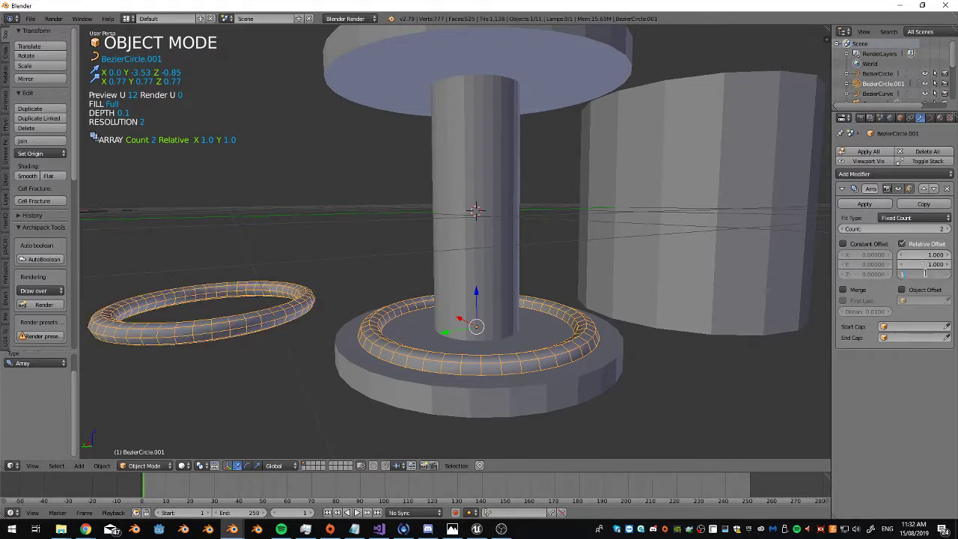
{"action": "key", "text": "Return"}
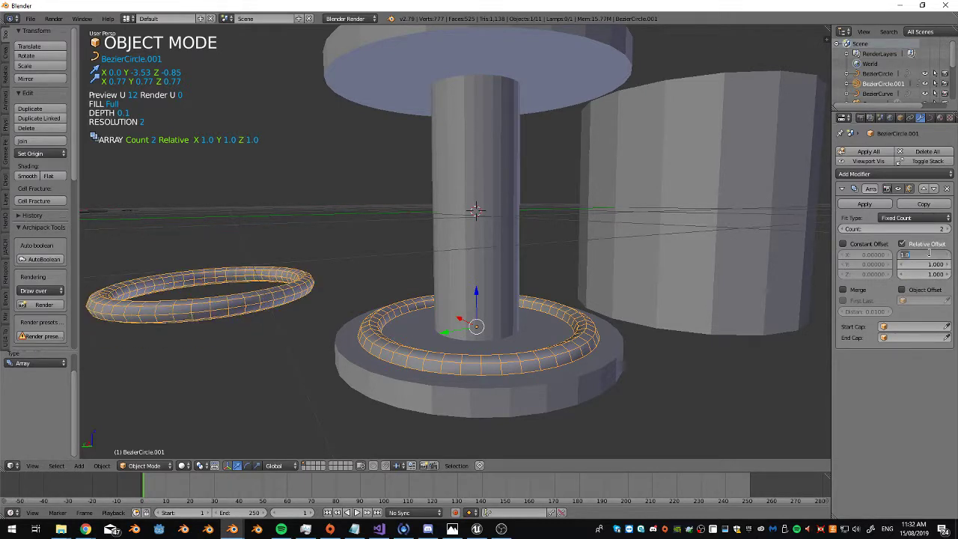
{"action": "type", "text": "0"}
{"action": "key", "text": "Return"}
{"action": "left_click", "coordinate": [927, 264]}
{"action": "type", "text": "00"}
{"action": "key", "text": "Return"}
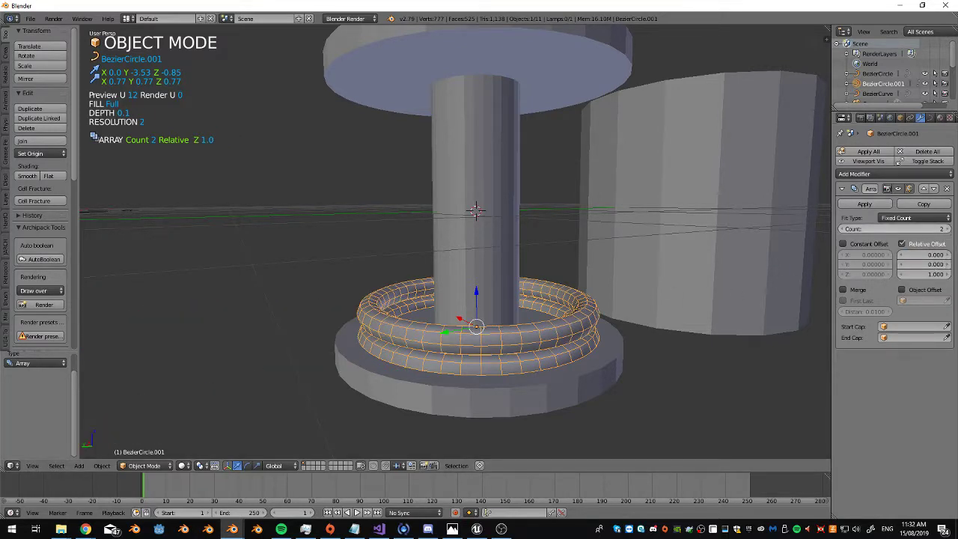
Increase the ring's Array count to 12 to stack the cable up the spool core
{"action": "left_click", "coordinate": [948, 229]}
{"action": "left_click", "coordinate": [948, 229]}
{"action": "left_click", "coordinate": [948, 229]}
{"action": "left_click", "coordinate": [949, 229]}
{"action": "left_click", "coordinate": [948, 229]}
{"action": "left_click", "coordinate": [948, 229]}
{"action": "left_click", "coordinate": [948, 229]}
{"action": "left_click", "coordinate": [948, 229]}
{"action": "left_click", "coordinate": [949, 229]}
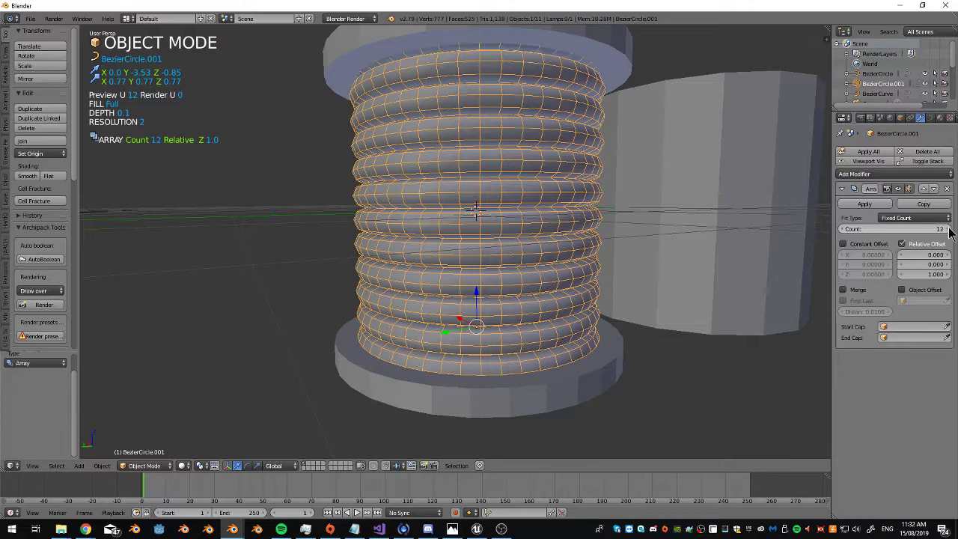
Thin the arrayed cable ring by shrinking its curve radius by a factor of 0.723
{"action": "key", "text": "Tab"}
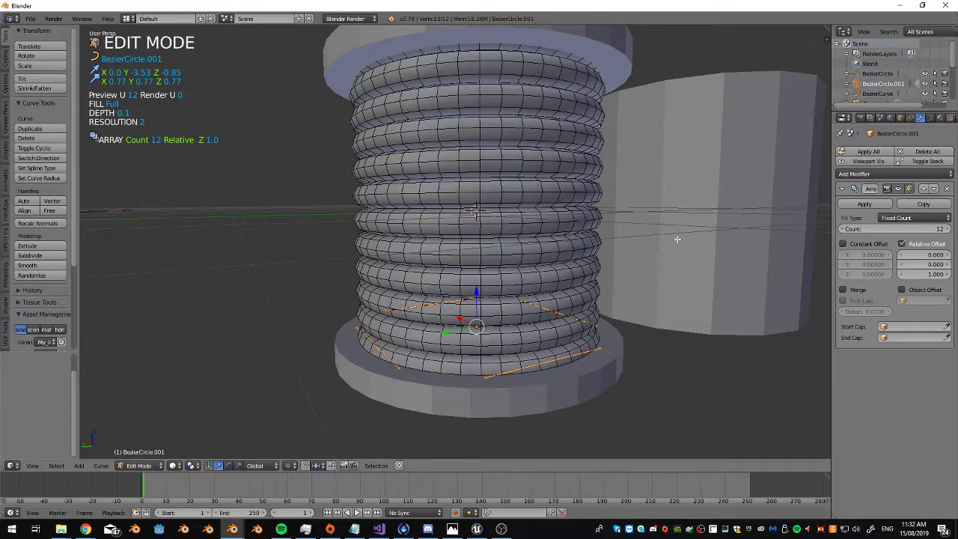
{"action": "key", "text": "alt+s"}
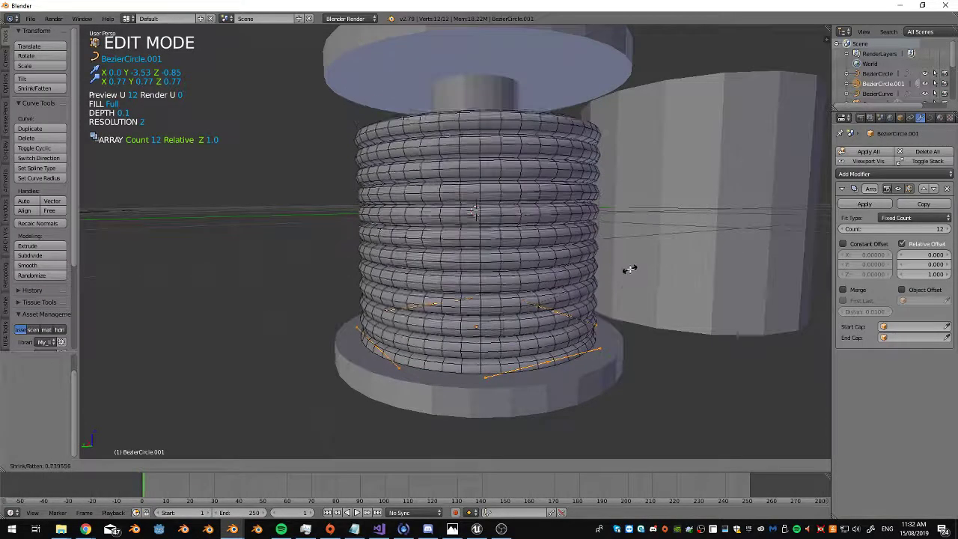
{"action": "left_click", "coordinate": [626, 275]}
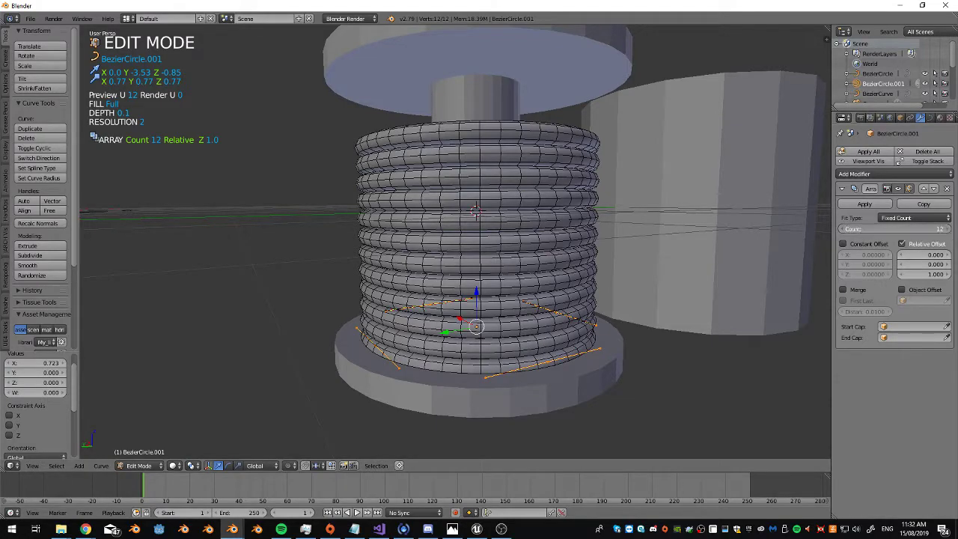
Increase the cable ring's Array count to 16 to fill the spool core up to the upper disc
{"action": "left_click", "coordinate": [948, 229]}
{"action": "left_click", "coordinate": [948, 229]}
{"action": "left_click", "coordinate": [948, 229]}
{"action": "left_click", "coordinate": [948, 229]}
{"action": "scroll", "coordinate": [801, 247], "scroll_direction": "down", "scroll_amount": 3}
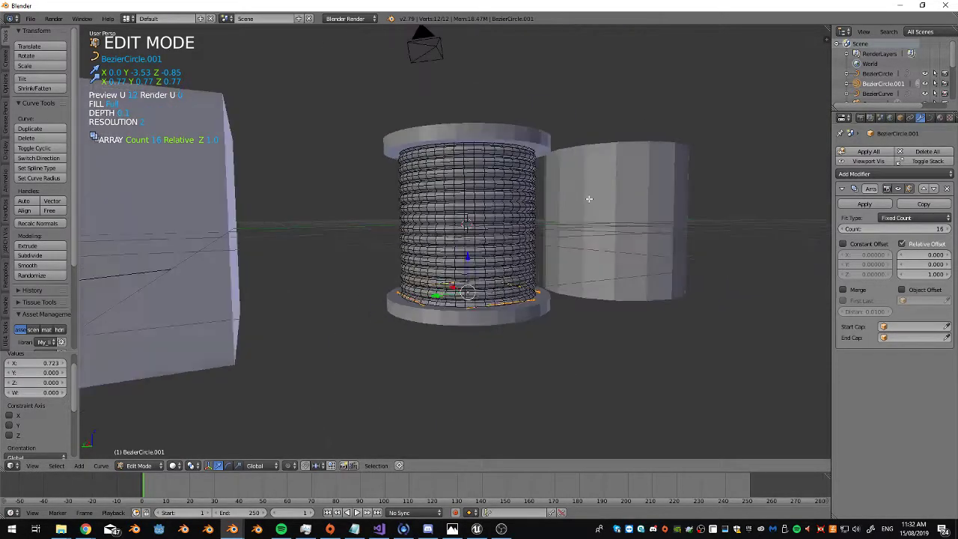
{"action": "middle_click_drag", "start_coordinate": [571, 235], "coordinate": [536, 261]}
{"action": "key", "text": "Tab"}
{"action": "middle_click_drag", "start_coordinate": [522, 313], "coordinate": [566, 251]}
Add a Bevel modifier to the spool with width 0.01, 2 segments and a 36° angle limit
{"action": "right_click", "coordinate": [492, 156]}
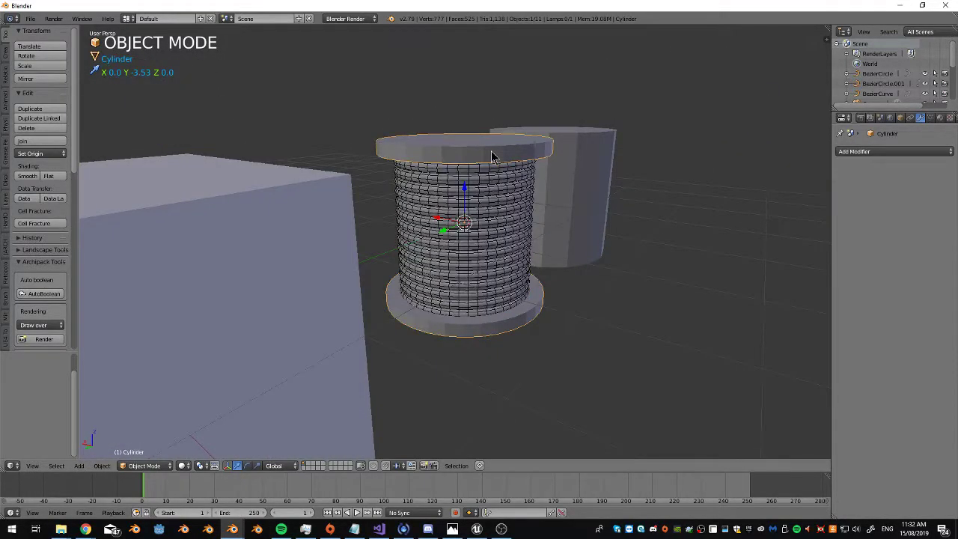
{"action": "key", "text": "alt+q"}
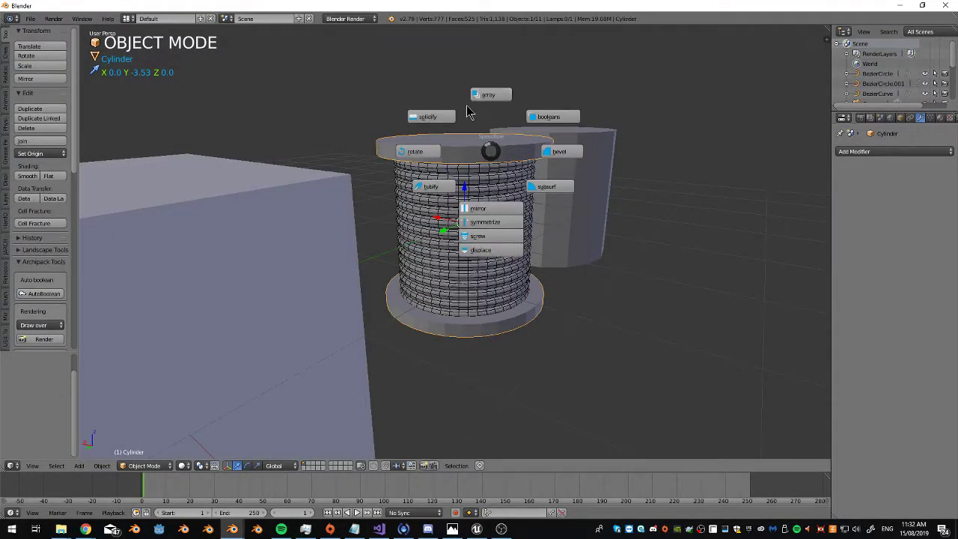
{"action": "left_click", "coordinate": [559, 152]}
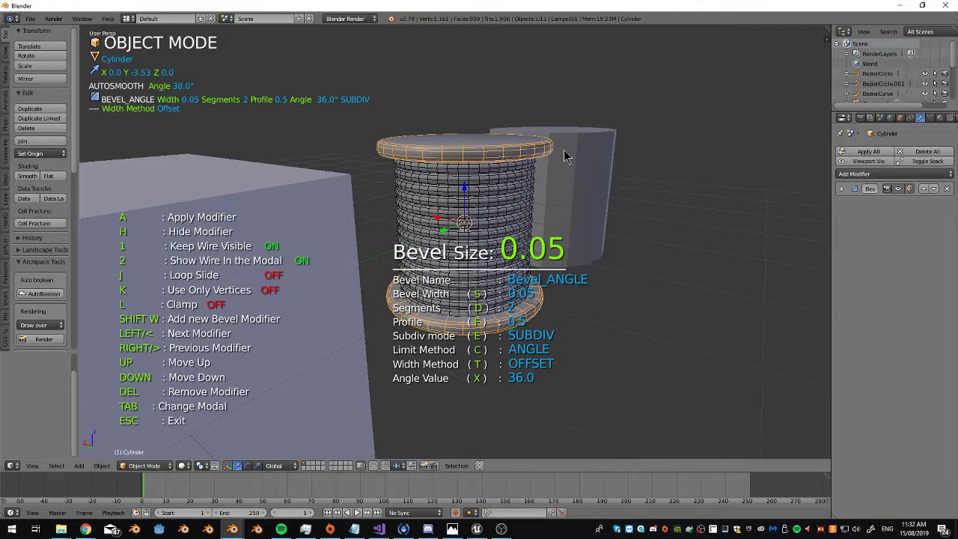
{"action": "middle_click_drag", "start_coordinate": [561, 152], "coordinate": [524, 153]}
{"action": "key", "text": "alt+q"}
{"action": "middle_click_drag", "start_coordinate": [541, 199], "coordinate": [492, 223]}
{"action": "scroll", "coordinate": [491, 222], "scroll_direction": "down", "scroll_amount": 5}
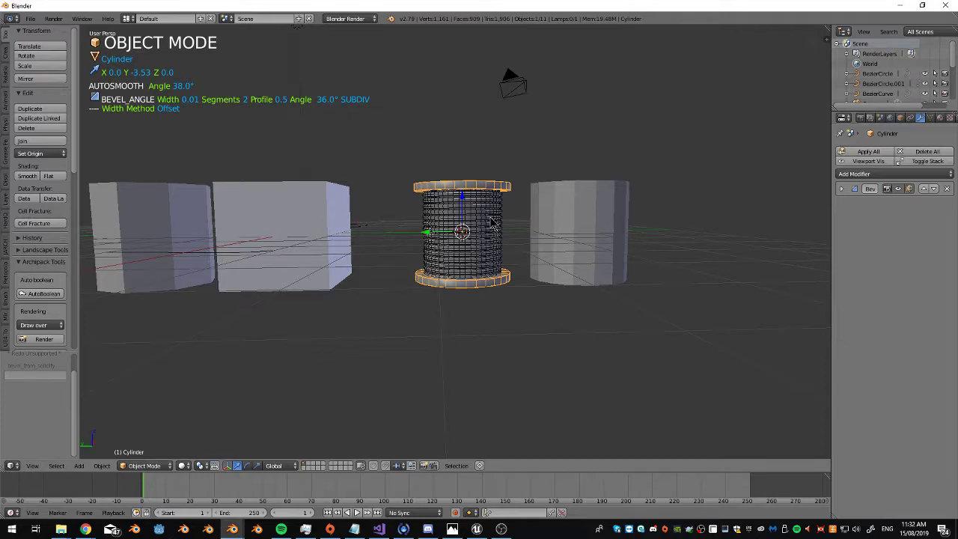
{"action": "scroll", "coordinate": [473, 304], "scroll_direction": "up", "scroll_amount": 4}
{"action": "scroll", "coordinate": [475, 302], "scroll_direction": "down", "scroll_amount": 2}
{"action": "middle_click_drag", "start_coordinate": [474, 301], "coordinate": [498, 323]}
{"action": "scroll", "coordinate": [497, 323], "scroll_direction": "up", "scroll_amount": 2}
{"action": "mouse_move", "coordinate": [479, 283]}
{"action": "middle_mouse_down"}
{"action": "mouse_move", "coordinate": [464, 226]}
{"action": "mouse_move", "coordinate": [472, 341]}
{"action": "mouse_move", "coordinate": [466, 280]}
{"action": "mouse_move", "coordinate": [607, 169]}
{"action": "mouse_move", "coordinate": [524, 173]}
{"action": "mouse_move", "coordinate": [473, 161]}
{"action": "mouse_move", "coordinate": [466, 336]}
{"action": "mouse_move", "coordinate": [464, 270]}
{"action": "mouse_move", "coordinate": [464, 294]}
{"action": "middle_mouse_up"}
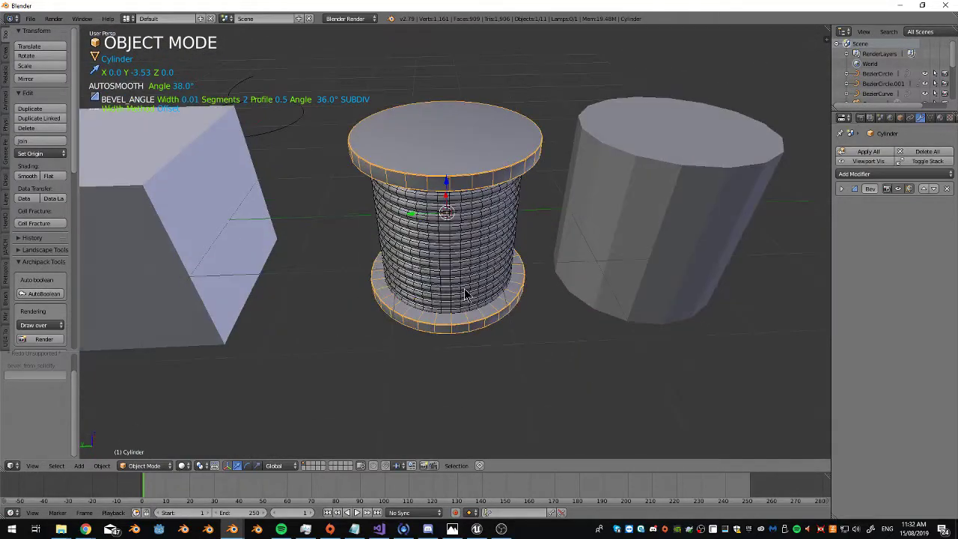
{"action": "right_click", "coordinate": [670, 226]}
{"action": "key", "text": "Tab"}
{"action": "middle_click_drag", "start_coordinate": [723, 189], "coordinate": [625, 191]}
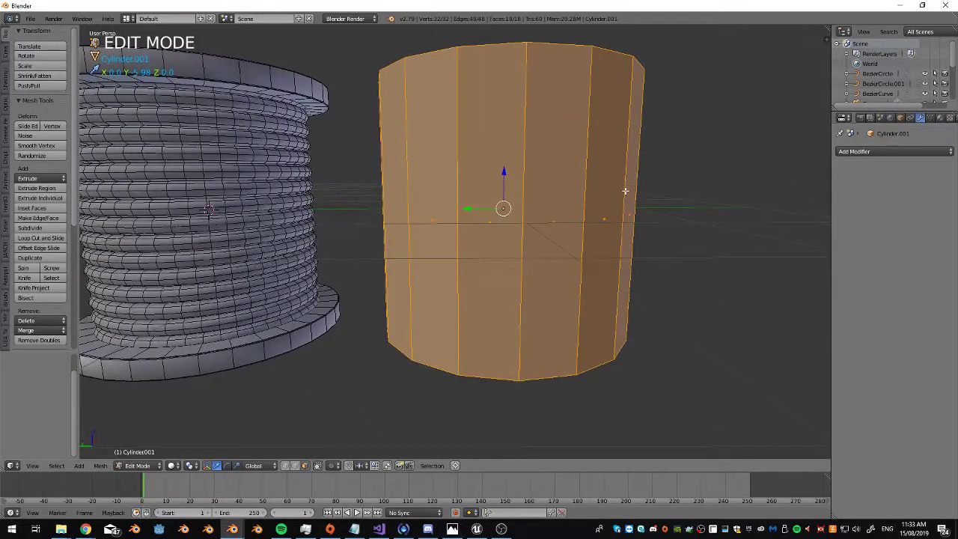
{"action": "scroll", "coordinate": [483, 222], "scroll_direction": "down", "scroll_amount": 5}
{"action": "scroll", "coordinate": [487, 200], "scroll_direction": "left", "scroll_amount": 3, "text": "ctrl"}
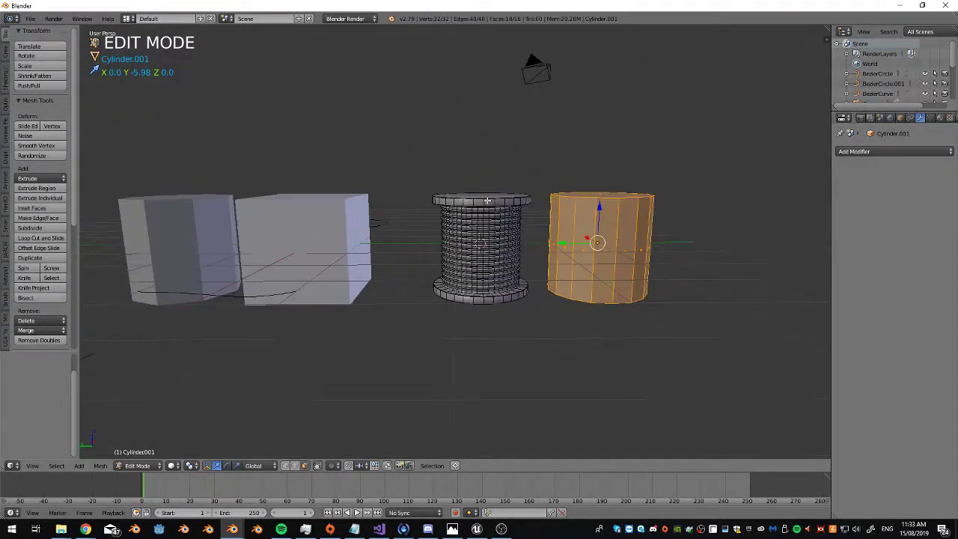
{"action": "key", "text": "Tab"}
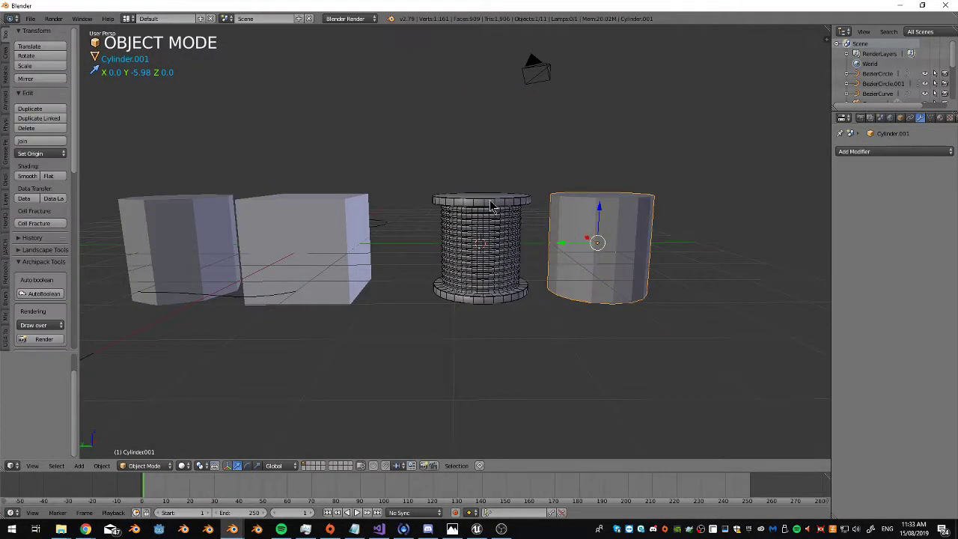
Duplicate the beveled spool and move the copy 2.003 along Y, beside the original
{"action": "right_click", "coordinate": [489, 200]}
{"action": "key", "text": "Tab"}
{"action": "key", "text": "Tab"}
{"action": "key", "text": "shift+d"}
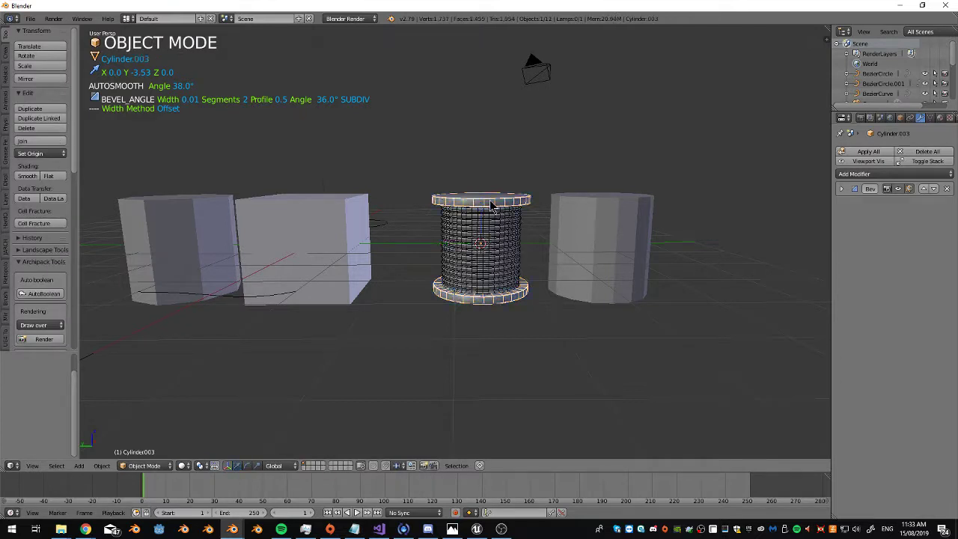
{"action": "right_click", "coordinate": [411, 252]}
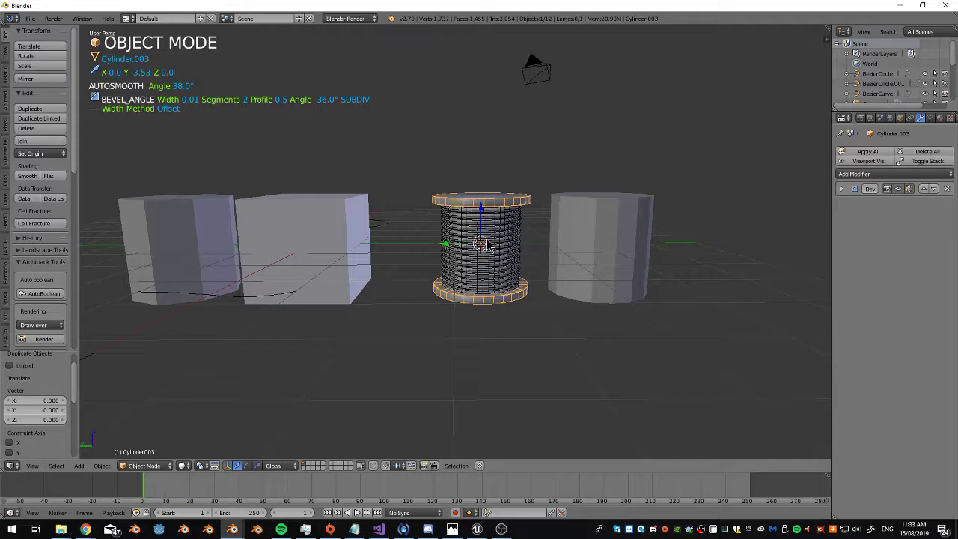
{"action": "middle_click_drag", "start_coordinate": [485, 246], "coordinate": [458, 249]}
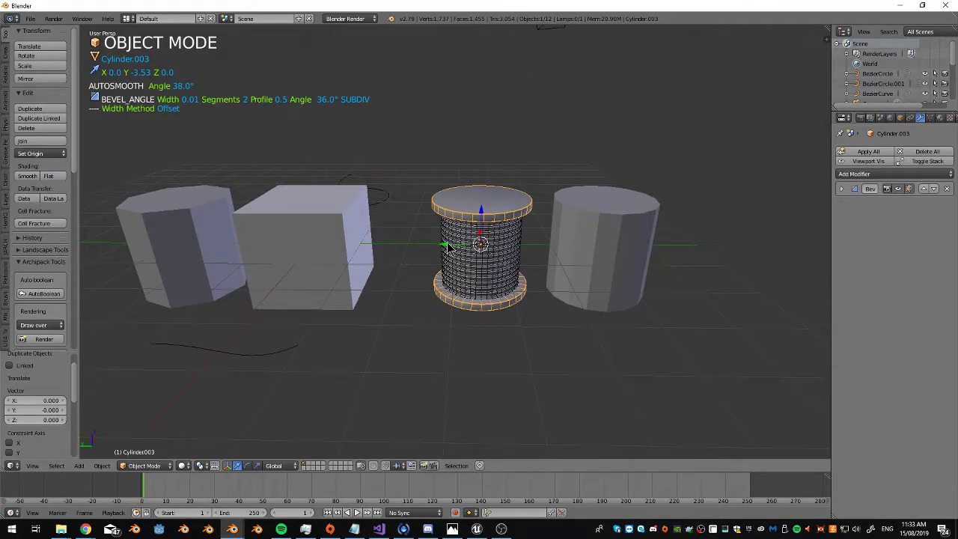
{"action": "key", "text": "g"}
{"action": "key", "text": "y"}
{"action": "left_click", "coordinate": [353, 241]}
{"action": "scroll", "coordinate": [449, 223], "scroll_direction": "up", "scroll_amount": 3}
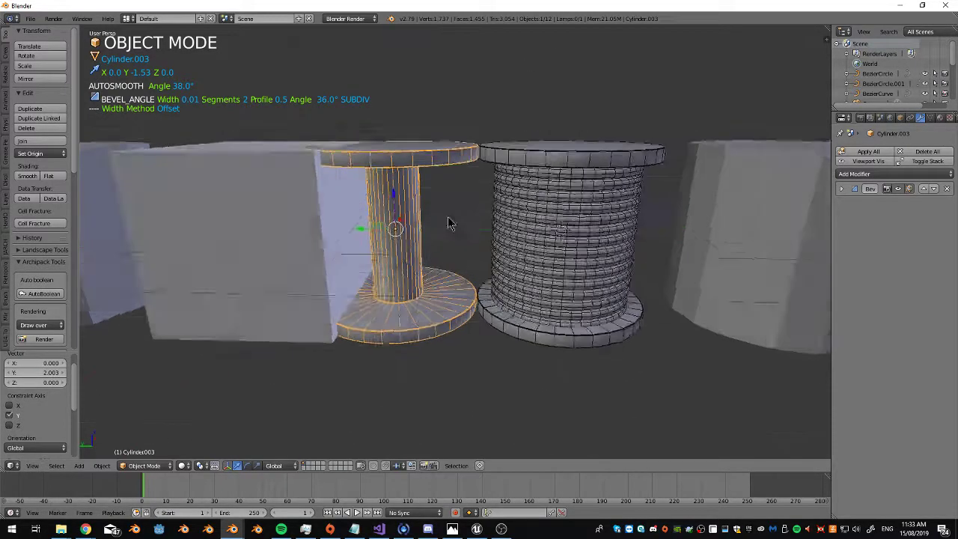
Duplicate the cable coil in place on the original spool
{"action": "middle_click_drag", "start_coordinate": [450, 223], "coordinate": [438, 197]}
{"action": "scroll", "coordinate": [487, 213], "scroll_direction": "up", "scroll_amount": 3}
{"action": "right_click", "coordinate": [593, 252]}
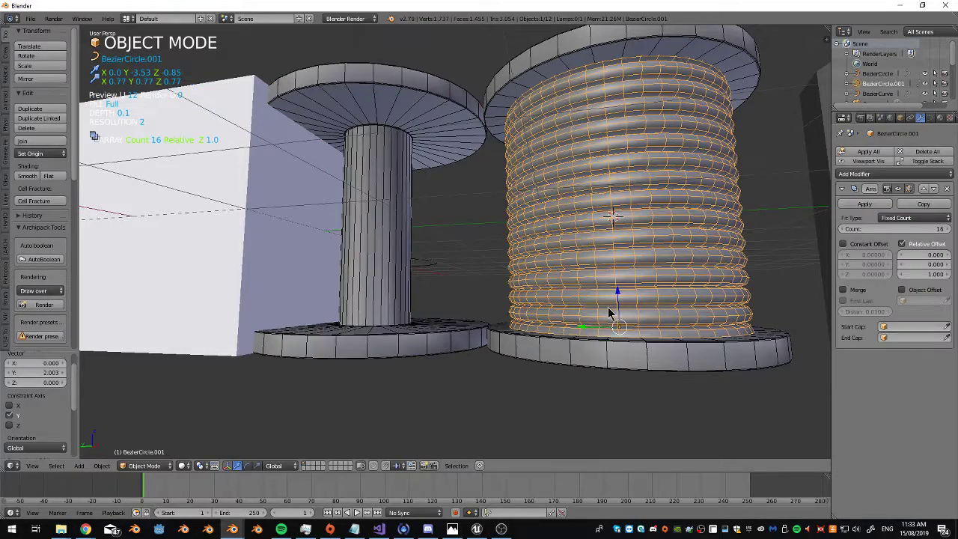
{"action": "key", "text": "shift+d"}
{"action": "right_click", "coordinate": [584, 322]}
{"action": "key", "text": "g"}
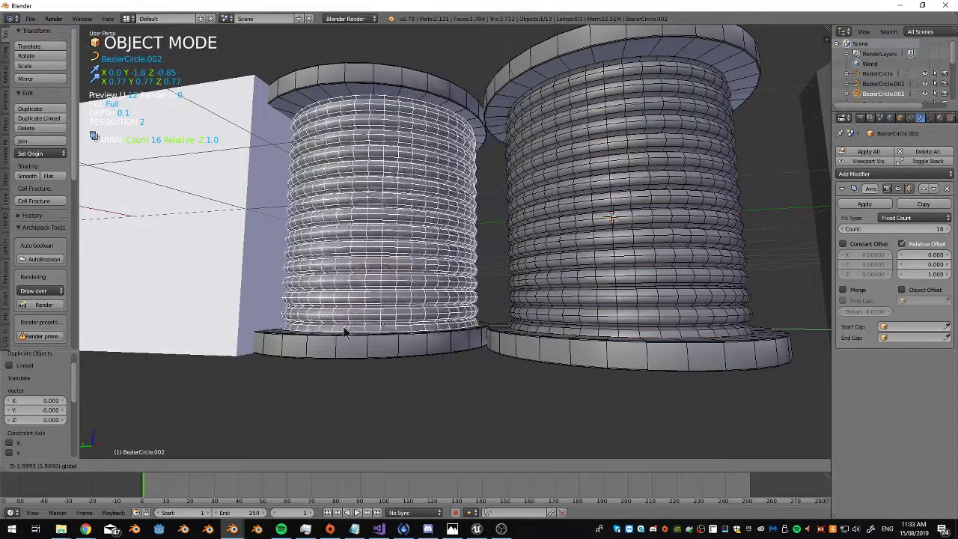
{"action": "right_click", "coordinate": [329, 333]}
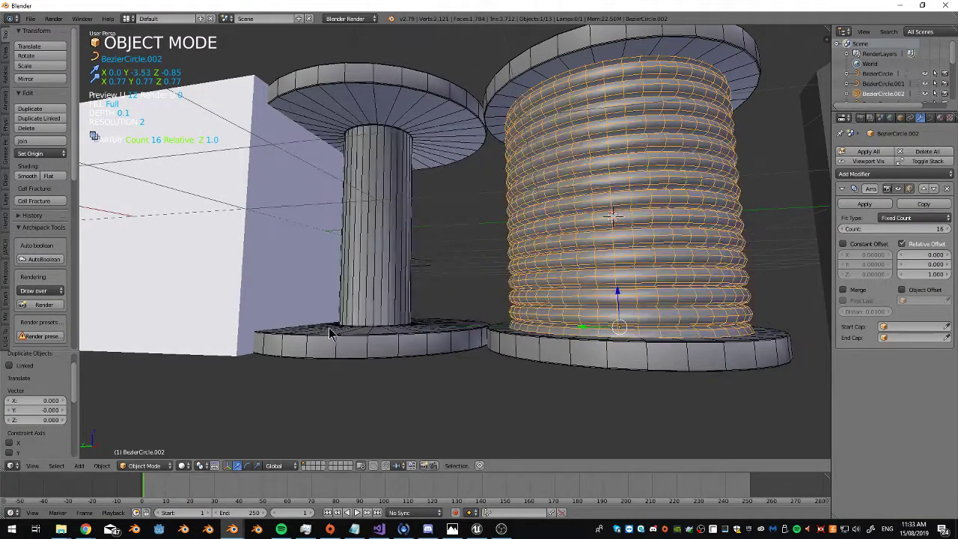
Snap the duplicated coil to the copied spool's origin and lower it 0.813 along Z onto the lower disc
{"action": "right_click", "coordinate": [353, 116]}
{"action": "key", "text": "ctrl+p"}
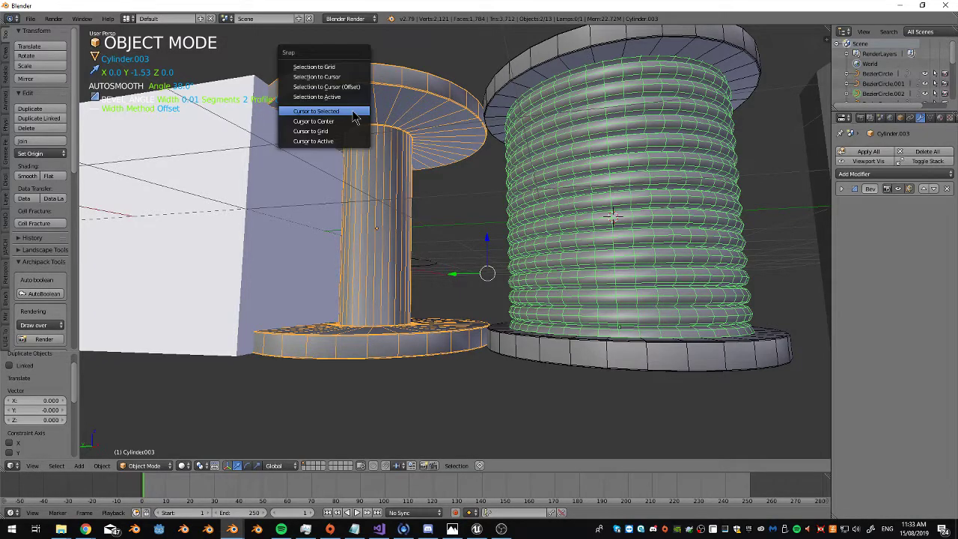
{"action": "key", "text": "ctrl+shift+alt+c"}
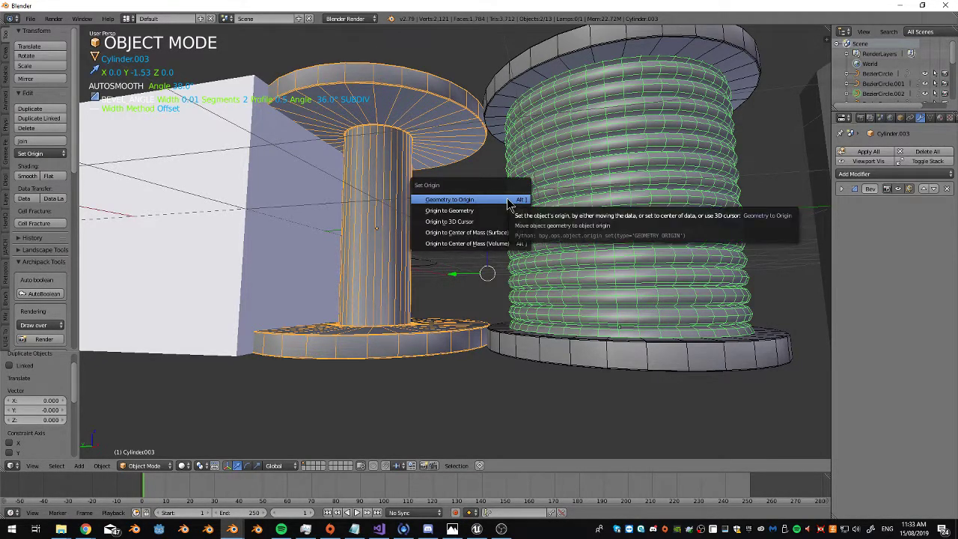
{"action": "key", "text": "shift+s"}
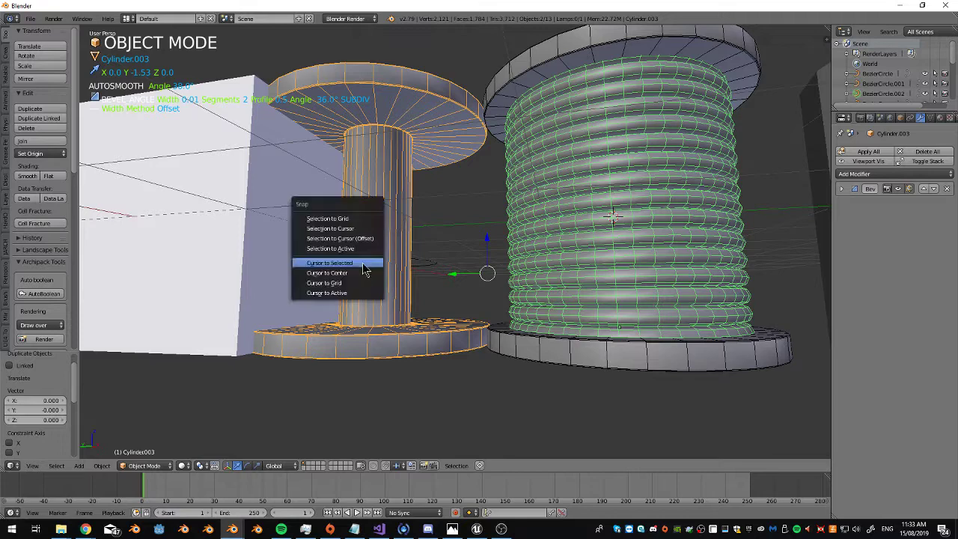
{"action": "left_click", "coordinate": [339, 252]}
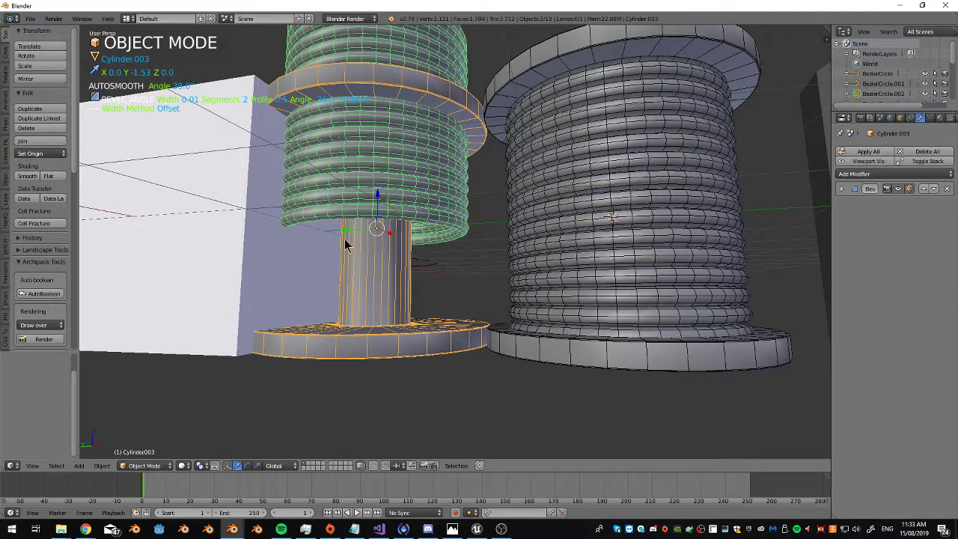
{"action": "right_click", "coordinate": [362, 182]}
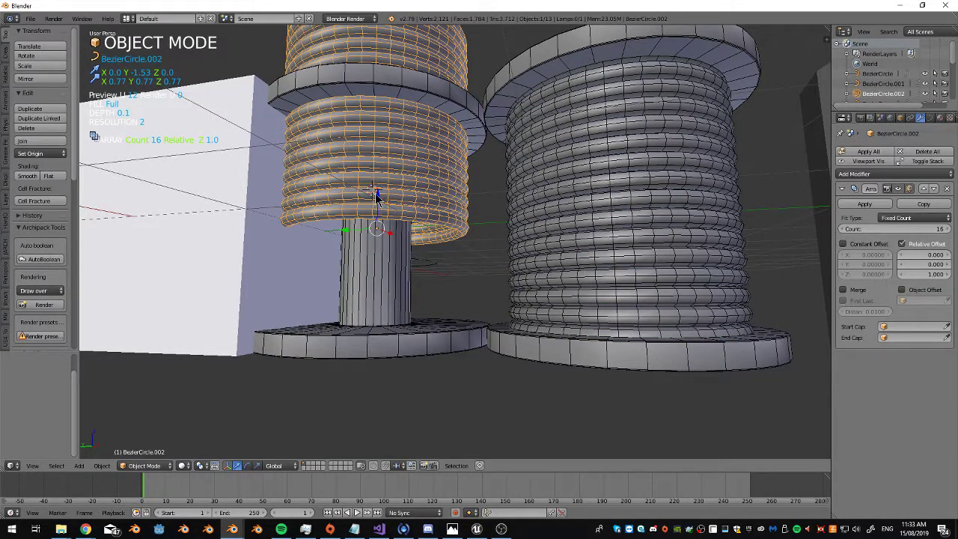
{"action": "left_click_drag", "start_coordinate": [376, 196], "coordinate": [372, 283]}
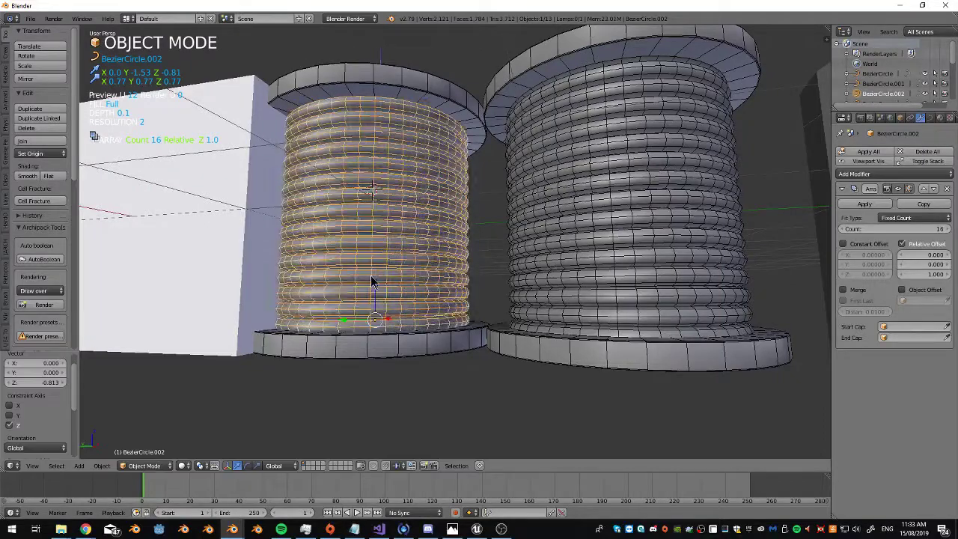
Scale the copied coil's ring curve down uniformly so it wraps tightly around the copied spool's core
{"action": "middle_click_drag", "start_coordinate": [371, 282], "coordinate": [383, 224]}
{"action": "key", "text": "Tab"}
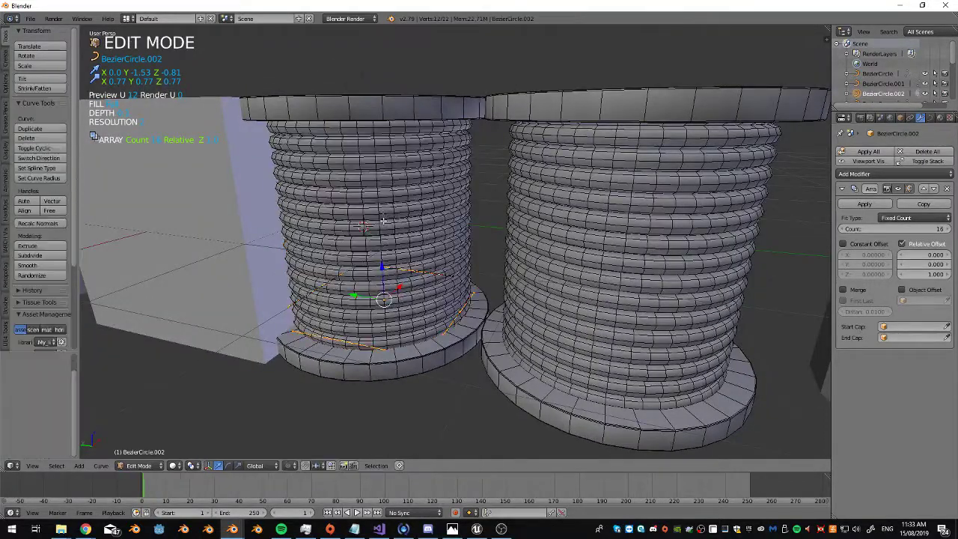
{"action": "key", "text": "s"}
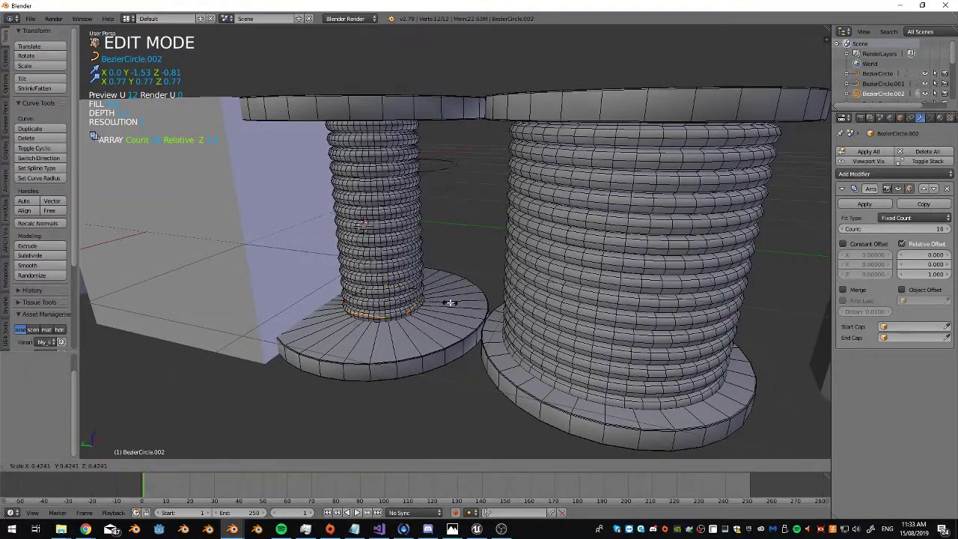
{"action": "left_click", "coordinate": [436, 292]}
{"action": "middle_click_drag", "start_coordinate": [436, 291], "coordinate": [483, 211]}
{"action": "key", "text": "Tab"}
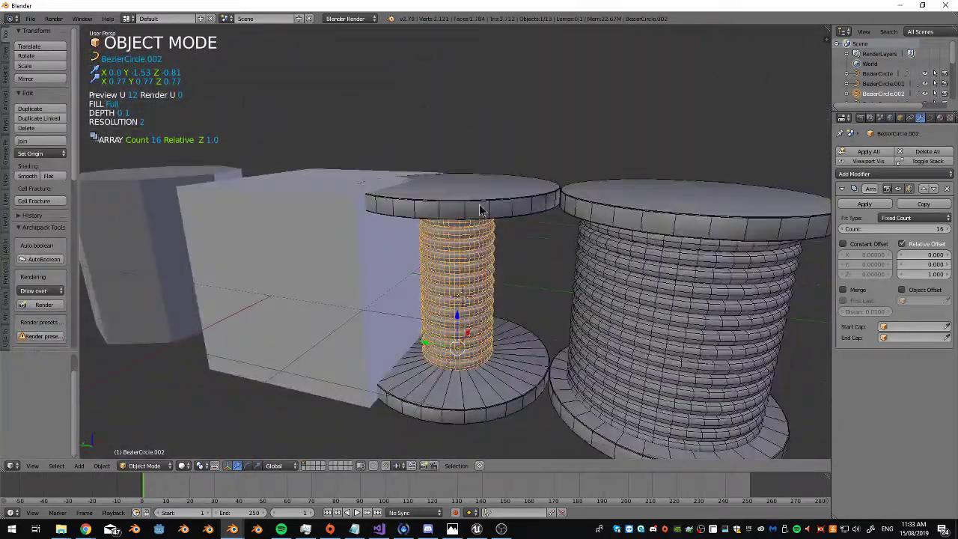
Reduce the diameter of the copied spool's upper and lower discs by shrinking their rim faces inward by 0.221
{"action": "right_click", "coordinate": [480, 203]}
{"action": "key", "text": "Tab"}
{"action": "key", "text": "a"}
{"action": "key", "text": "l"}
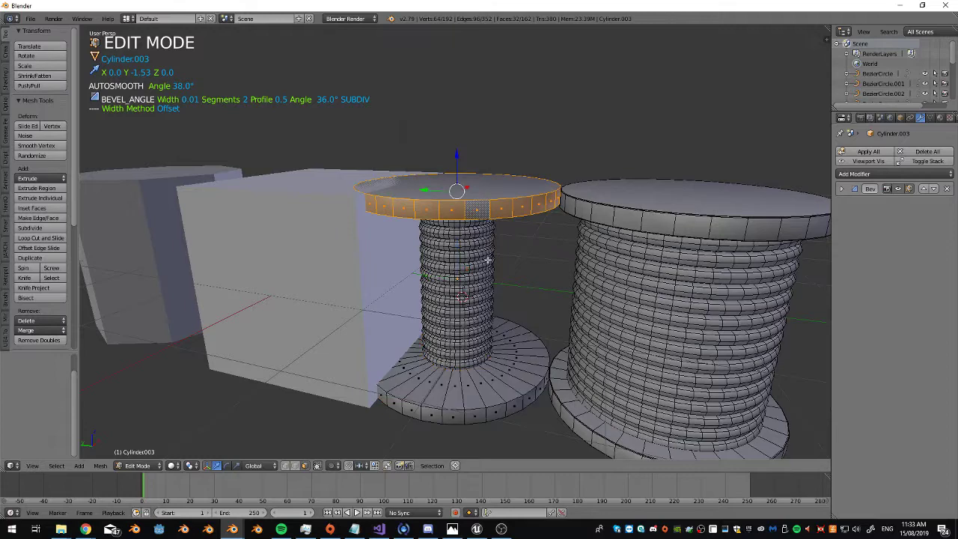
{"action": "key", "text": "l"}
{"action": "key", "text": "alt+s"}
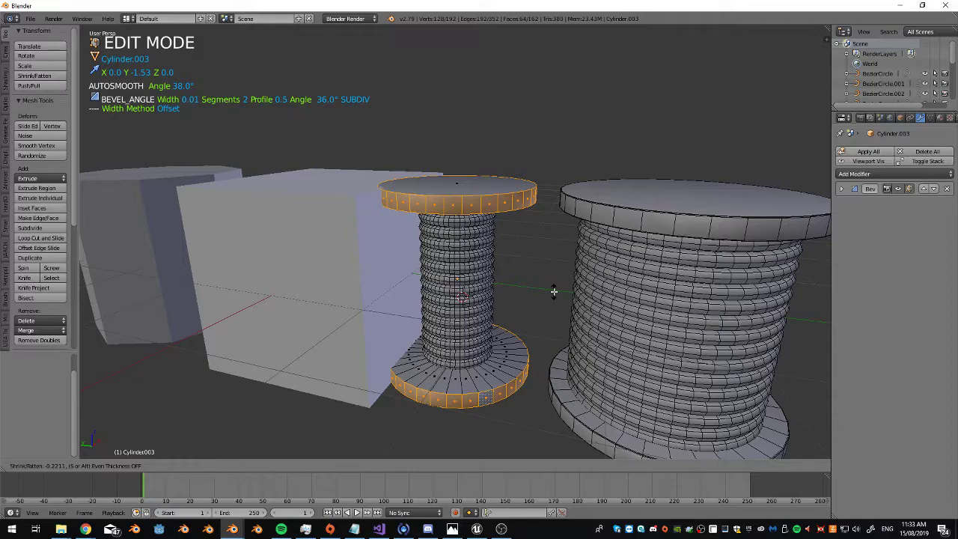
{"action": "left_click", "coordinate": [554, 291]}
{"action": "middle_click_drag", "start_coordinate": [554, 291], "coordinate": [531, 251]}
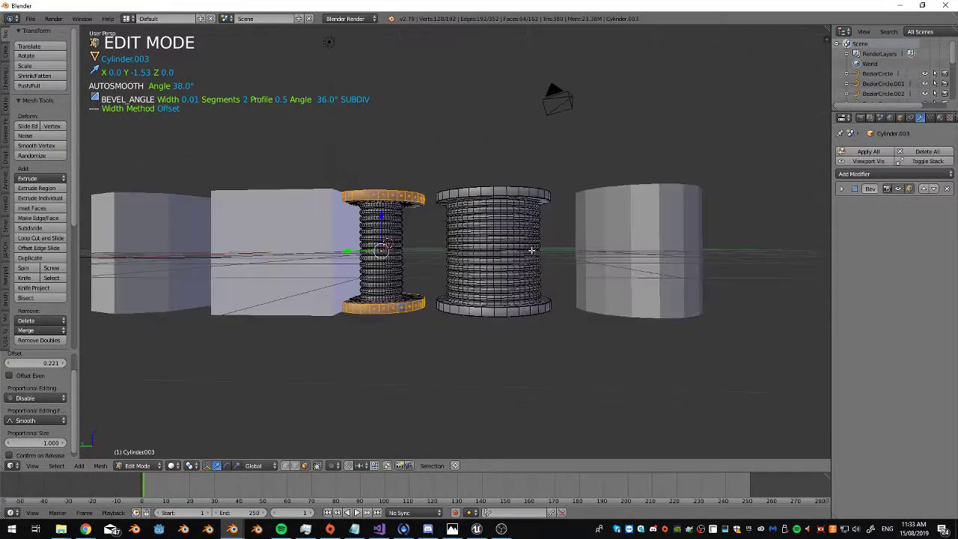
Duplicate the narrow spool without its coil and move the copy -4.079 along Y, past the original spool
{"action": "key", "text": "Tab"}
{"action": "key", "text": "shift+d"}
{"action": "right_click", "coordinate": [447, 235]}
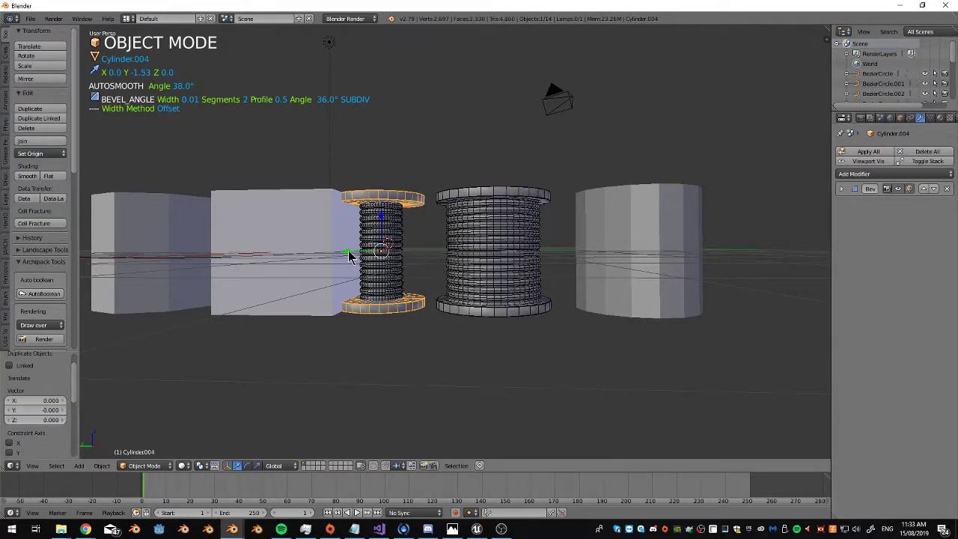
Delete the plain cylinder overlapping the third spool
{"action": "right_click", "coordinate": [577, 278]}
{"action": "middle_click_drag", "start_coordinate": [613, 271], "coordinate": [487, 284], "text": "shift"}
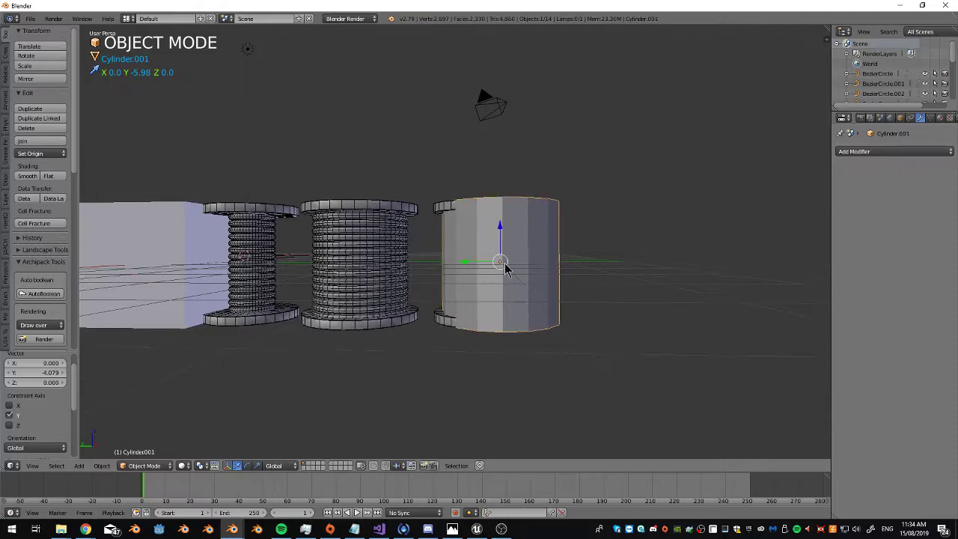
{"action": "key", "text": "x"}
{"action": "left_click", "coordinate": [505, 269]}
Shorten the third spool by scaling its upper and lower disc faces together along Z to about 0.49
{"action": "right_click", "coordinate": [482, 243]}
{"action": "key", "text": "Tab"}
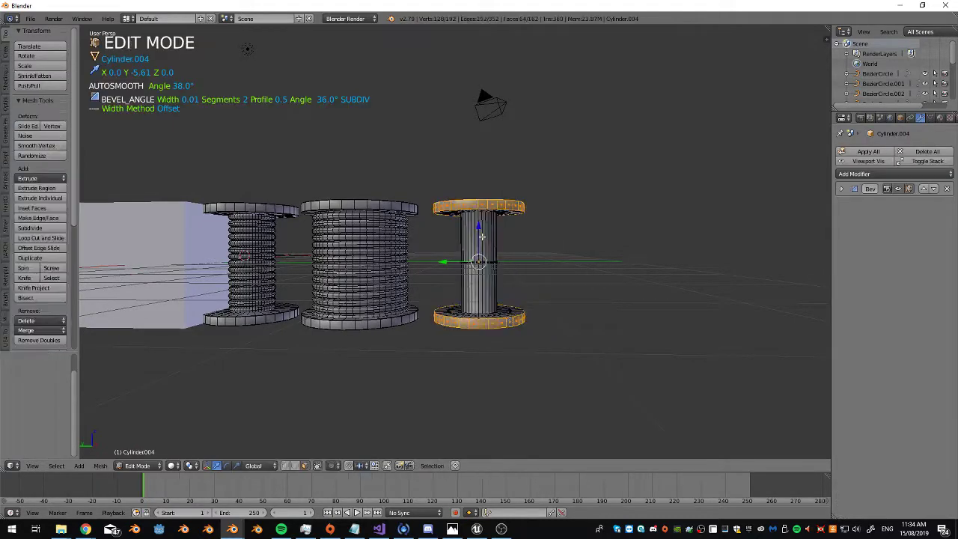
{"action": "scroll", "coordinate": [441, 260], "scroll_direction": "up", "scroll_amount": 4}
{"action": "middle_click_drag", "start_coordinate": [446, 257], "coordinate": [399, 191]}
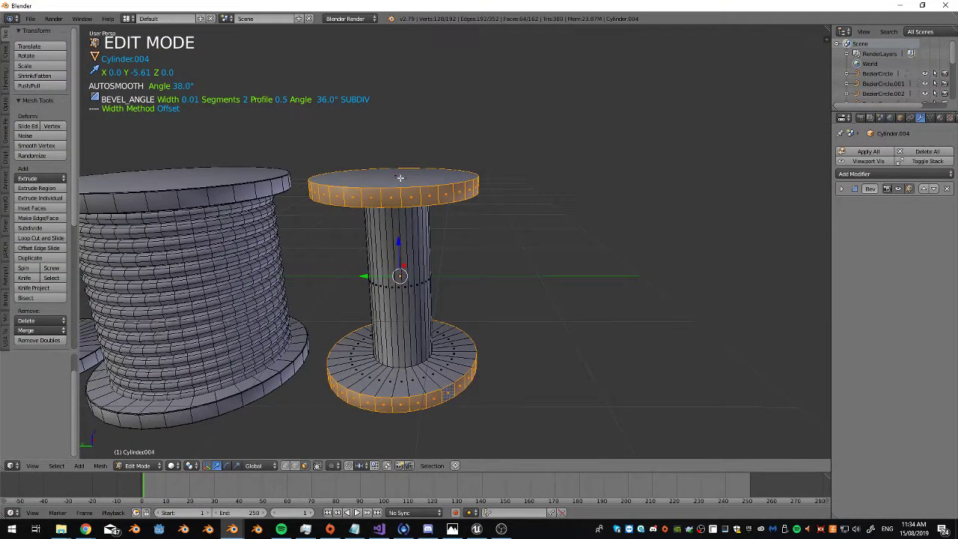
{"action": "right_click", "coordinate": [401, 177], "text": "shift"}
{"action": "middle_click_drag", "start_coordinate": [462, 353], "coordinate": [447, 279]}
{"action": "right_click", "coordinate": [399, 334], "text": "shift"}
{"action": "middle_click_drag", "start_coordinate": [400, 334], "coordinate": [420, 371]}
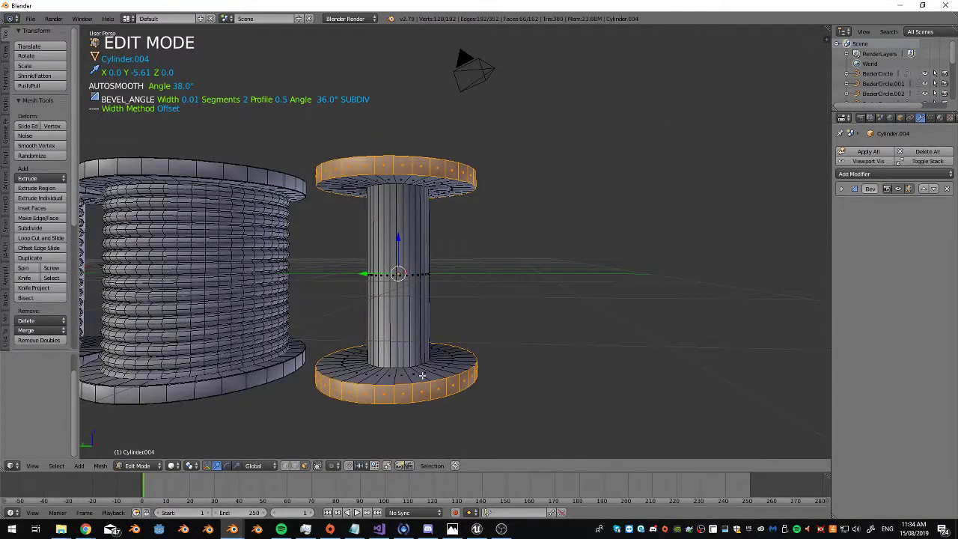
{"action": "right_click", "coordinate": [422, 375], "text": "alt+shift"}
{"action": "right_click", "coordinate": [430, 182], "text": "alt+shift"}
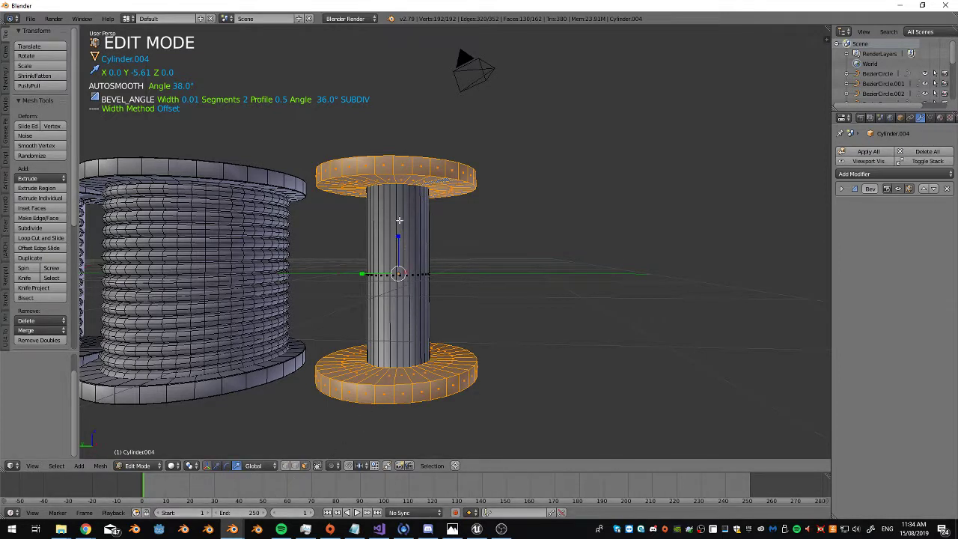
{"action": "key", "text": "s"}
{"action": "key", "text": "z"}
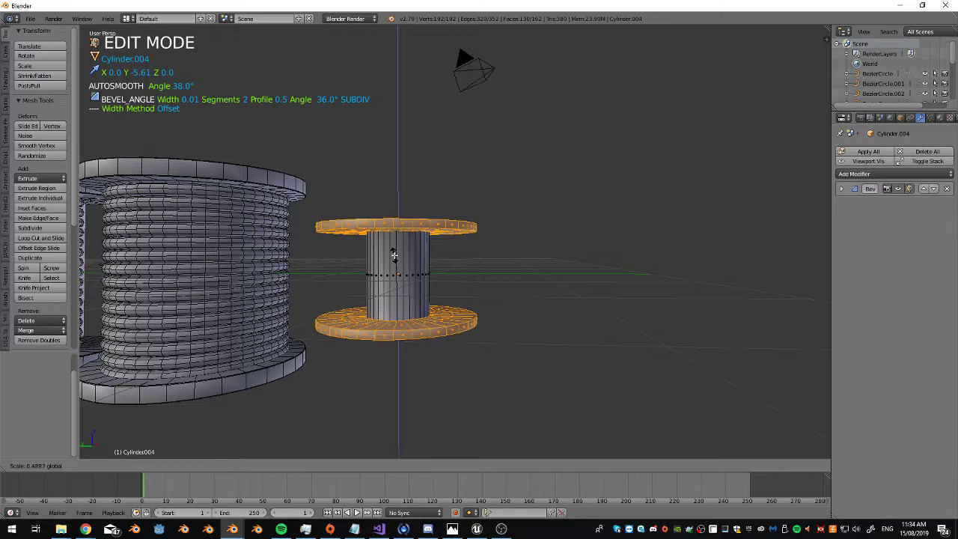
{"action": "left_click", "coordinate": [395, 256]}
{"action": "middle_click_drag", "start_coordinate": [394, 256], "coordinate": [269, 278]}
{"action": "key", "text": "Tab"}
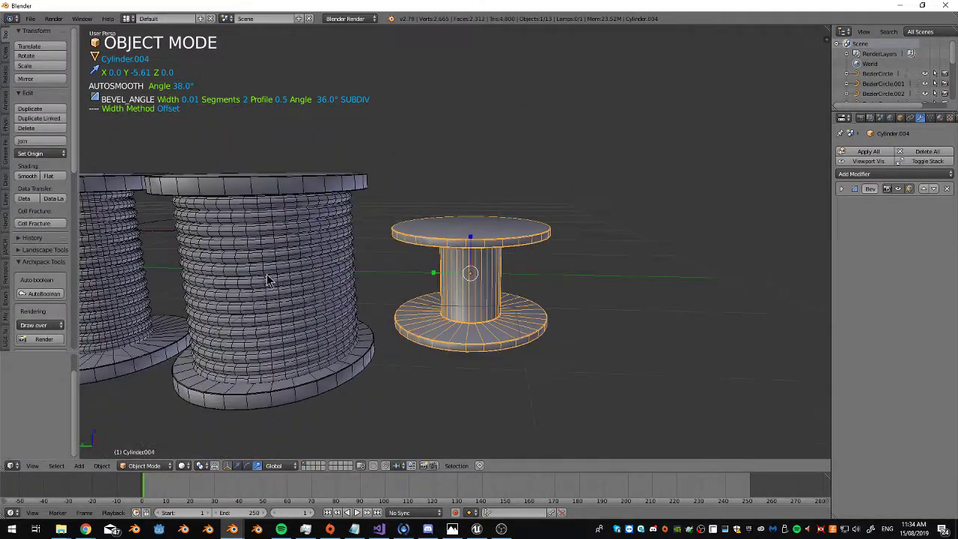
Duplicate the narrow spool's cable coil and move the copy along Y onto the third spool's core
{"action": "right_click", "coordinate": [123, 279]}
{"action": "key", "text": "shift+d"}
{"action": "key", "text": "Escape"}
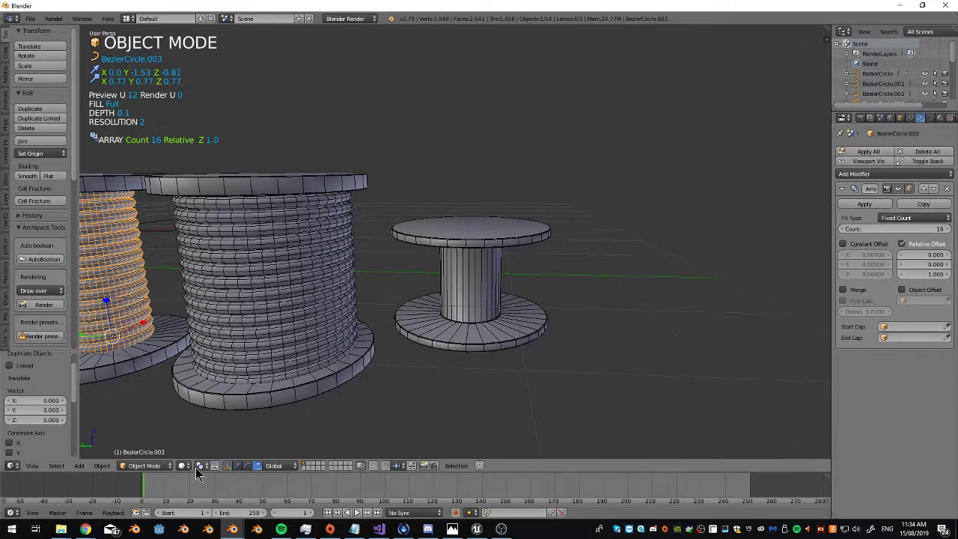
{"action": "key", "text": "g"}
{"action": "key", "text": "y"}
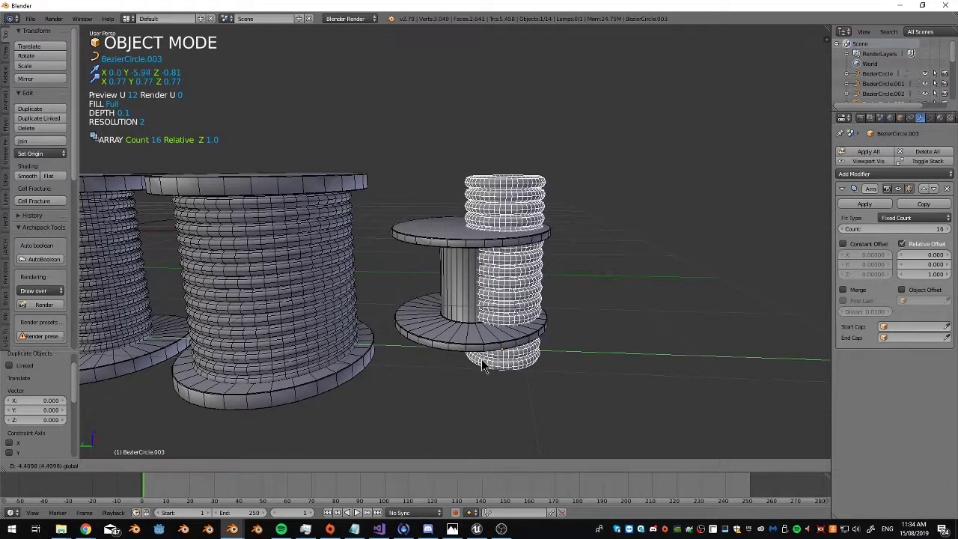
{"action": "left_click", "coordinate": [503, 319]}
Raise the copied coil along Z by 0.410 and another 0.039 so its lowest ring rests on the third spool's lower disc
{"action": "scroll", "coordinate": [503, 318], "scroll_direction": "up", "scroll_amount": 3}
{"action": "middle_click_drag", "start_coordinate": [502, 319], "coordinate": [478, 324]}
{"action": "key", "text": "g"}
{"action": "key", "text": "z"}
{"action": "left_click", "coordinate": [475, 304]}
{"action": "key", "text": "g"}
{"action": "key", "text": "z"}
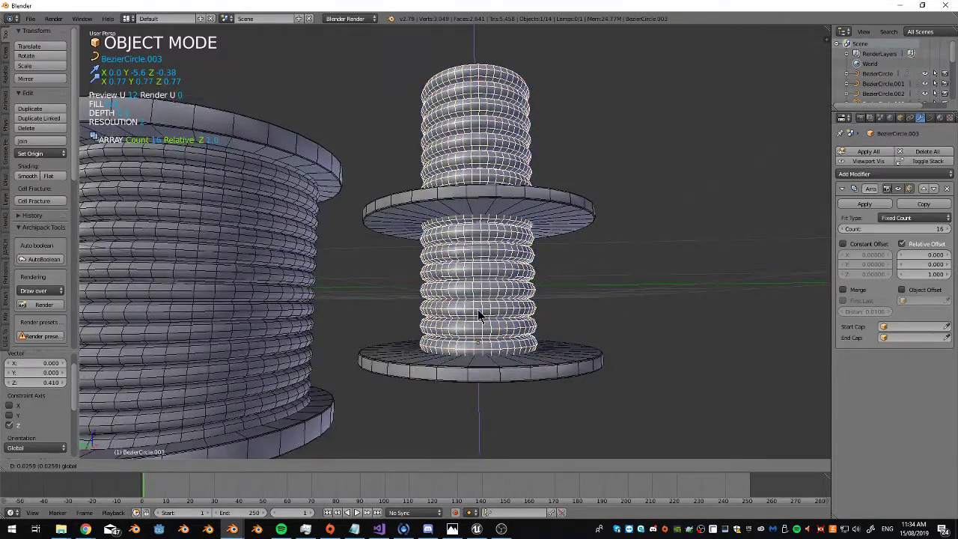
{"action": "left_click", "coordinate": [477, 307]}
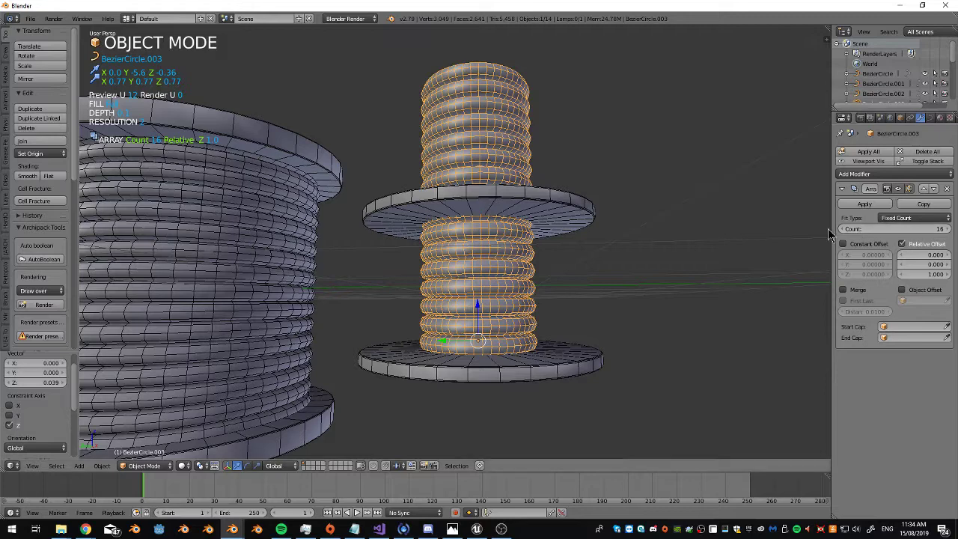
Reduce the array count of the third spool's coil to 7 so the rings end below the upper disc
{"action": "left_click", "coordinate": [841, 230]}
{"action": "left_click", "coordinate": [841, 230]}
{"action": "left_click", "coordinate": [841, 230]}
{"action": "left_click", "coordinate": [841, 230]}
{"action": "left_click", "coordinate": [841, 229]}
{"action": "left_click", "coordinate": [841, 230]}
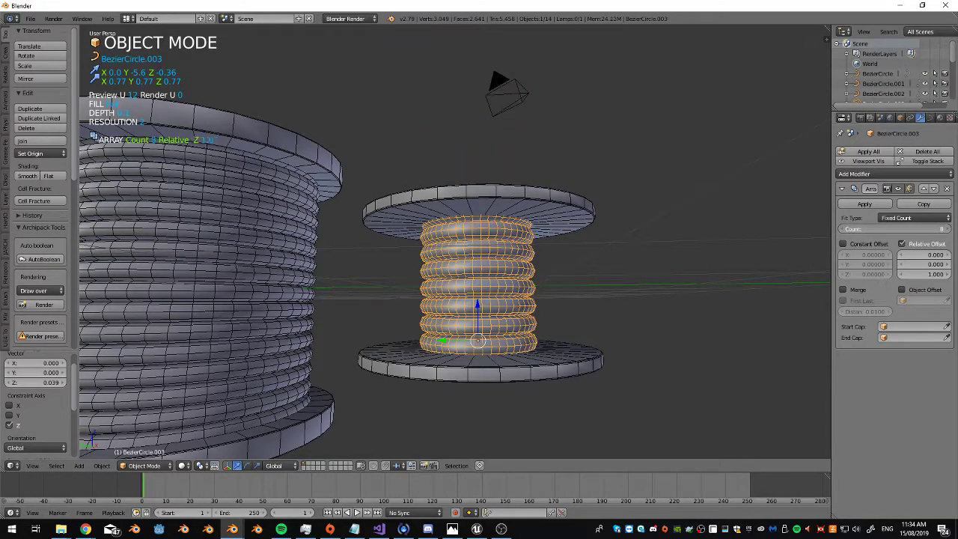
{"action": "left_click", "coordinate": [841, 230]}
{"action": "left_click", "coordinate": [841, 230]}
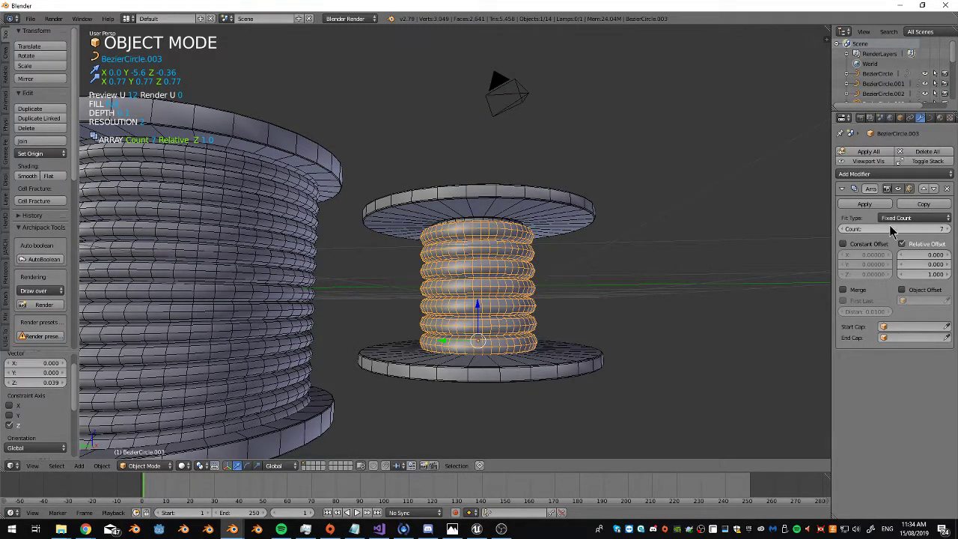
Raise the third spool's coil 0.010 along Z, trying an array count of 8 before returning it to 7
{"action": "key", "text": "g"}
{"action": "key", "text": "z"}
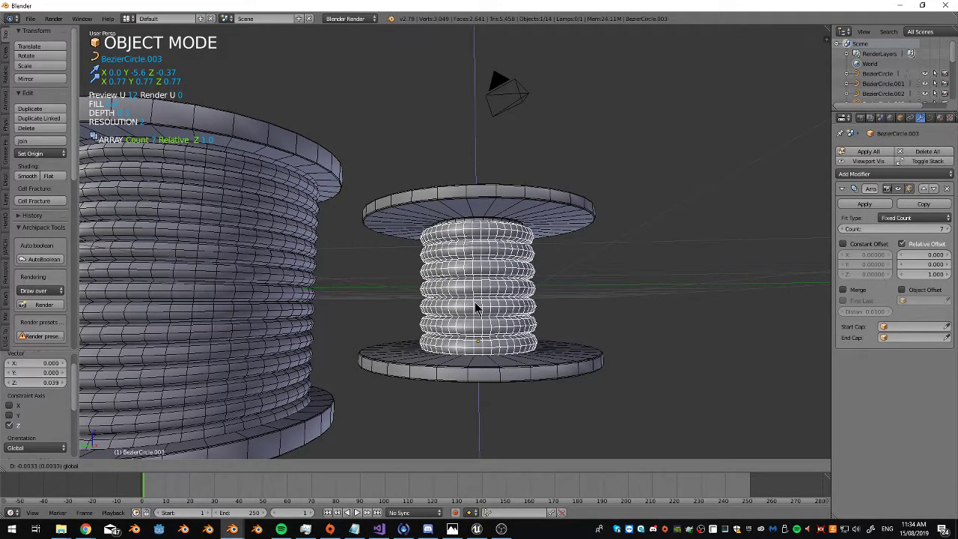
{"action": "left_click", "coordinate": [478, 302]}
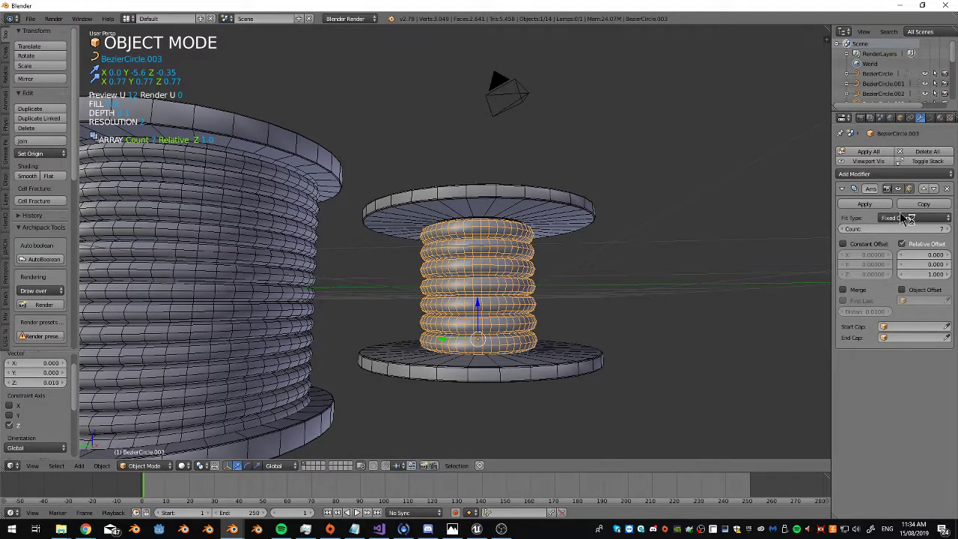
{"action": "left_click", "coordinate": [945, 230]}
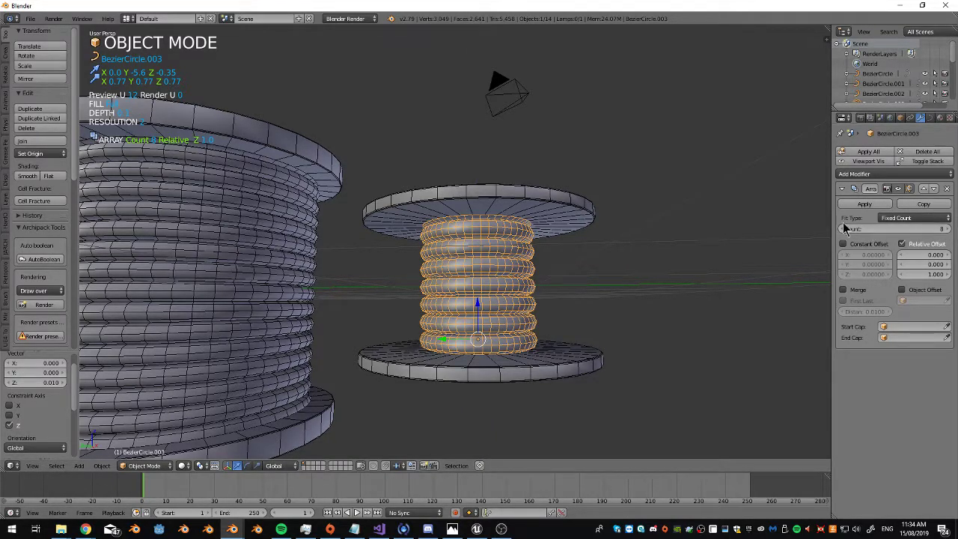
{"action": "left_click", "coordinate": [844, 228]}
Thin the third spool's cable with Shrink/Fatten at 0.578 and set its array count to 12
{"action": "middle_click_drag", "start_coordinate": [631, 216], "coordinate": [506, 39]}
{"action": "scroll", "coordinate": [508, 246], "scroll_direction": "up", "scroll_amount": 3}
{"action": "key", "text": "Tab"}
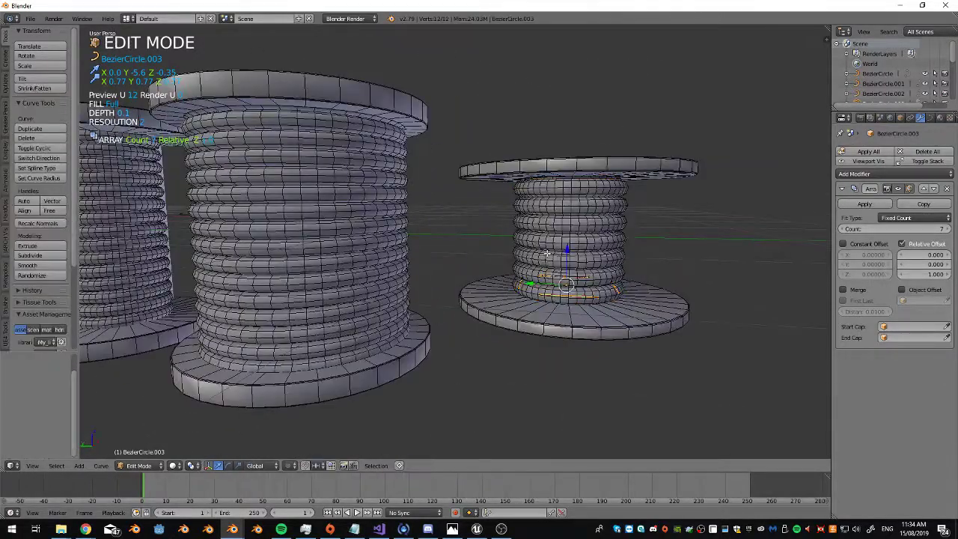
{"action": "key", "text": "alt+s"}
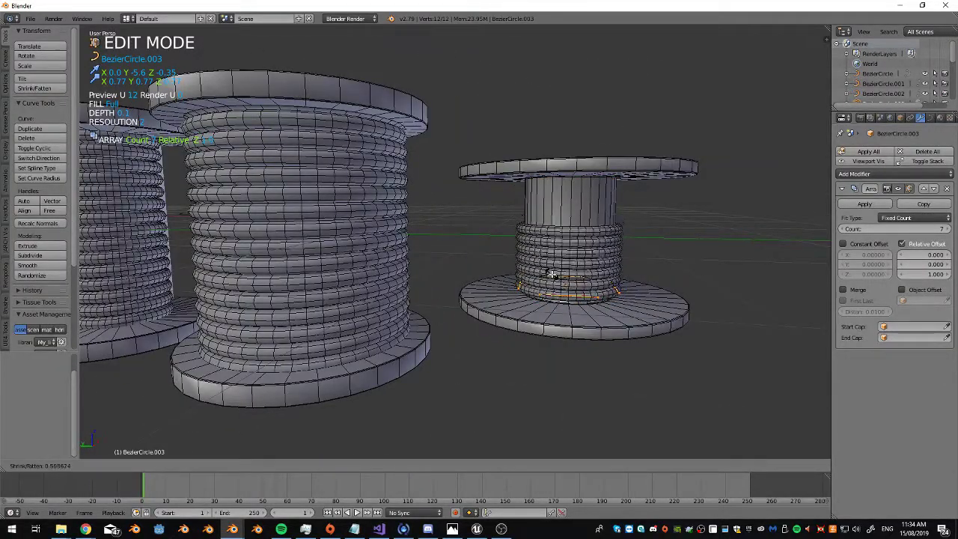
{"action": "left_click", "coordinate": [550, 277]}
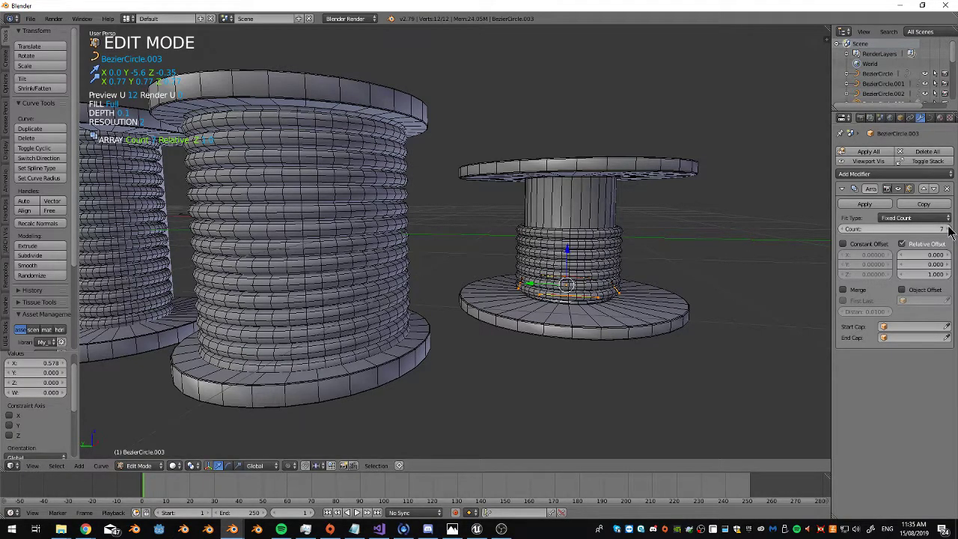
{"action": "left_click_drag", "start_coordinate": [948, 232], "coordinate": [956, 231]}
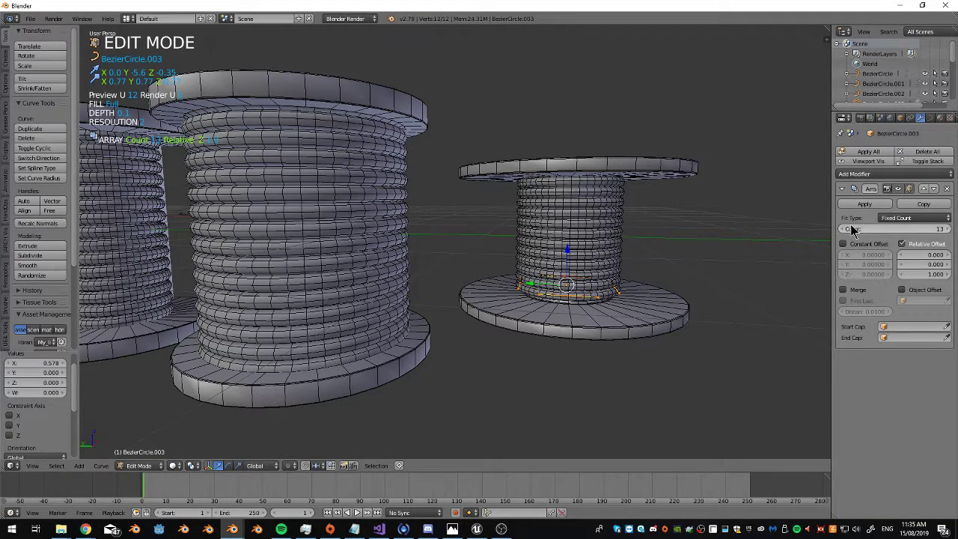
{"action": "key", "text": "Tab"}
Duplicate the short third spool together with its coil and move the copy -2.002 along Y
{"action": "scroll", "coordinate": [419, 187], "scroll_direction": "down", "scroll_amount": 5}
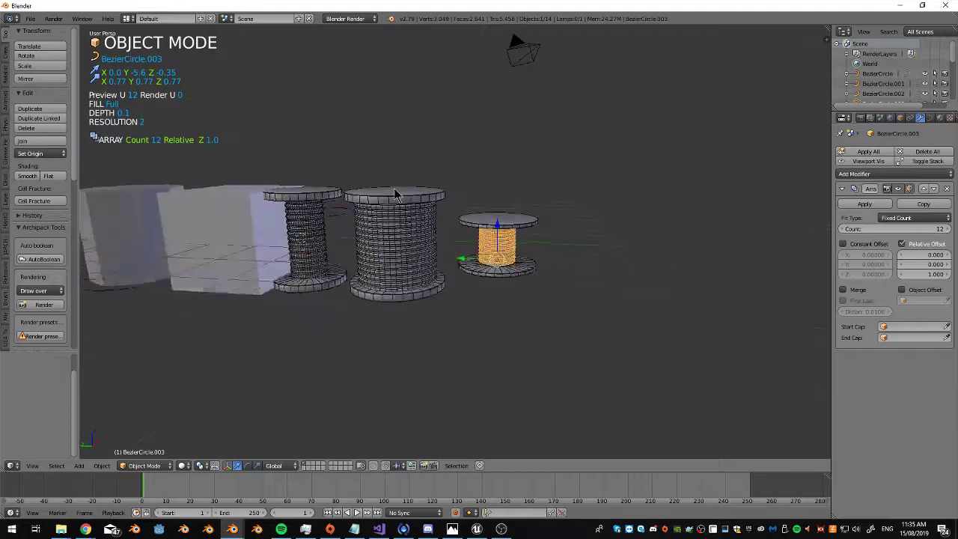
{"action": "middle_click_drag", "start_coordinate": [419, 187], "coordinate": [421, 128]}
{"action": "scroll", "coordinate": [385, 174], "scroll_direction": "up", "scroll_amount": 4}
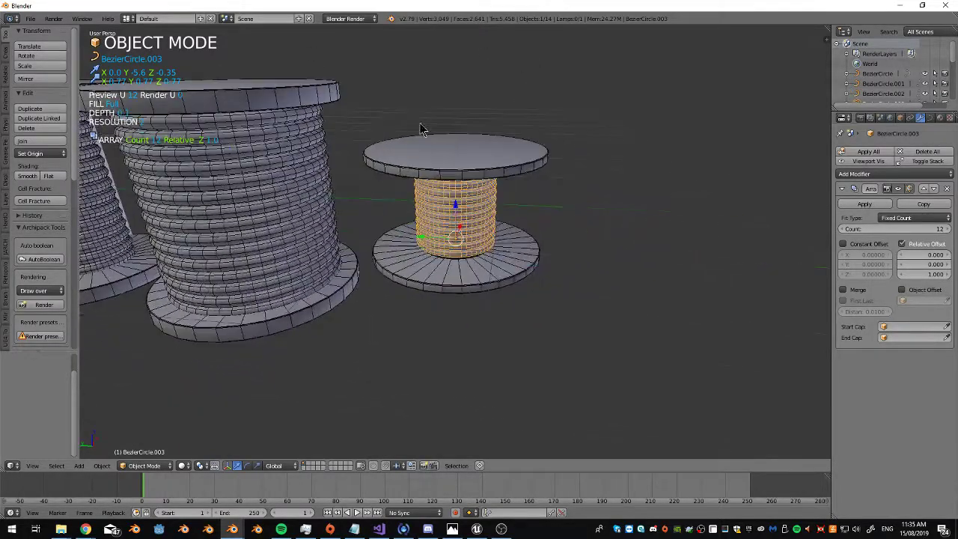
{"action": "right_click", "coordinate": [450, 156]}
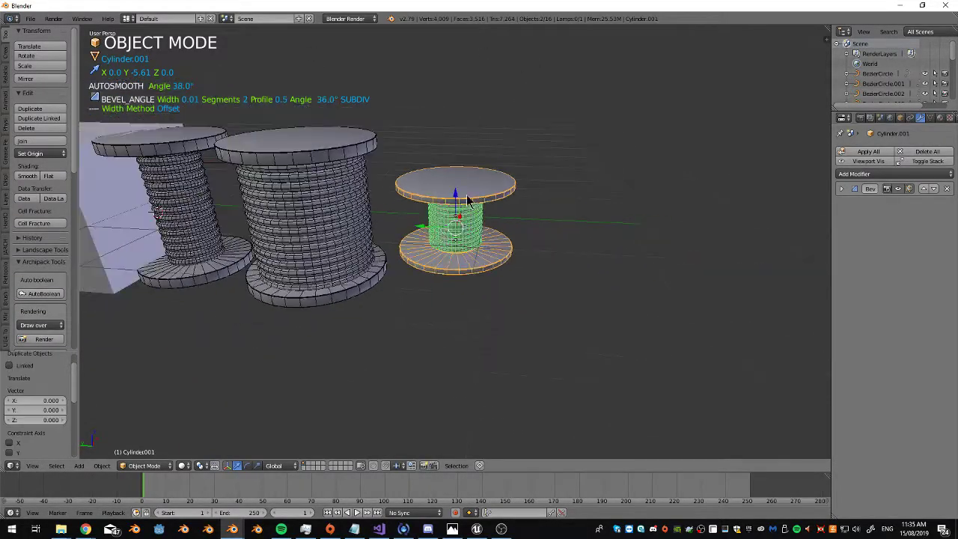
{"action": "left_click_drag", "start_coordinate": [425, 229], "coordinate": [570, 241]}
Thicken the fourth spool's cable with Shrink/Fatten at 1.426 and reduce its array count to 8
{"action": "scroll", "coordinate": [483, 230], "scroll_direction": "up", "scroll_amount": 5}
{"action": "right_click", "coordinate": [506, 208]}
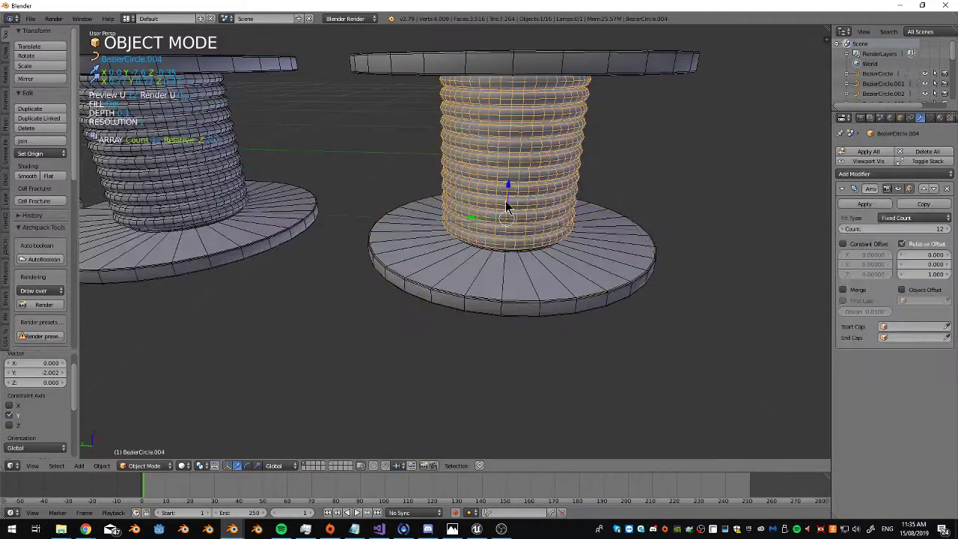
{"action": "key", "text": "Tab"}
{"action": "key", "text": "alt+s"}
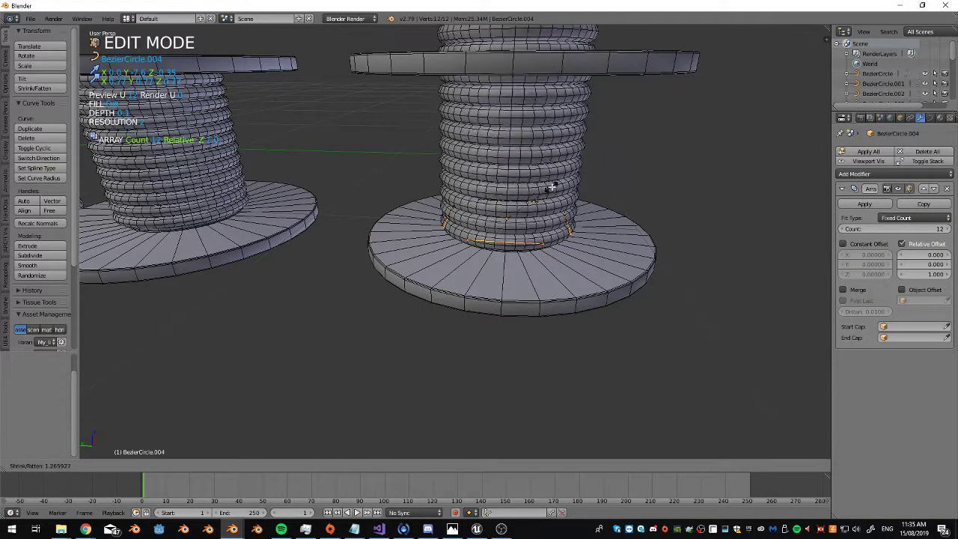
{"action": "left_click", "coordinate": [558, 181]}
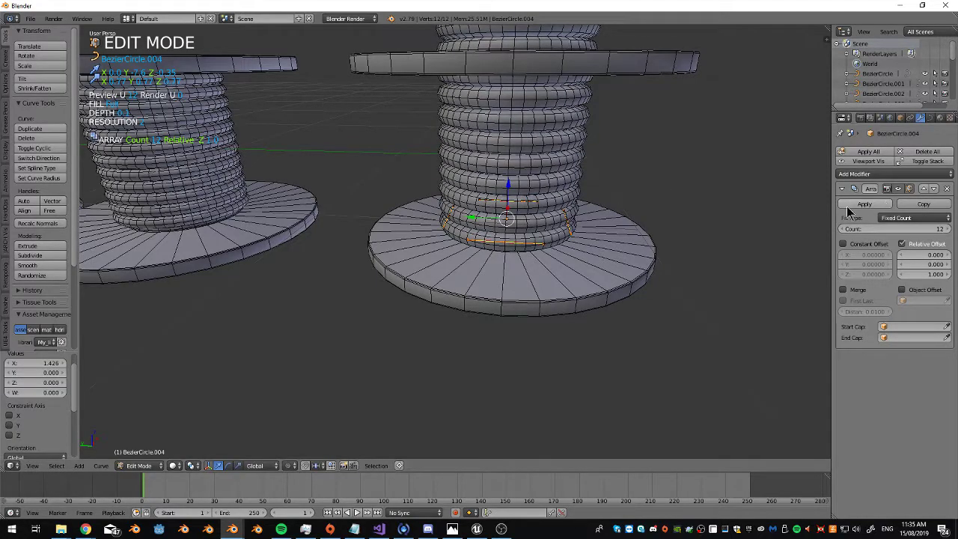
{"action": "left_click", "coordinate": [848, 230]}
{"action": "left_click", "coordinate": [848, 230]}
{"action": "left_click", "coordinate": [848, 230]}
{"action": "left_click", "coordinate": [848, 229]}
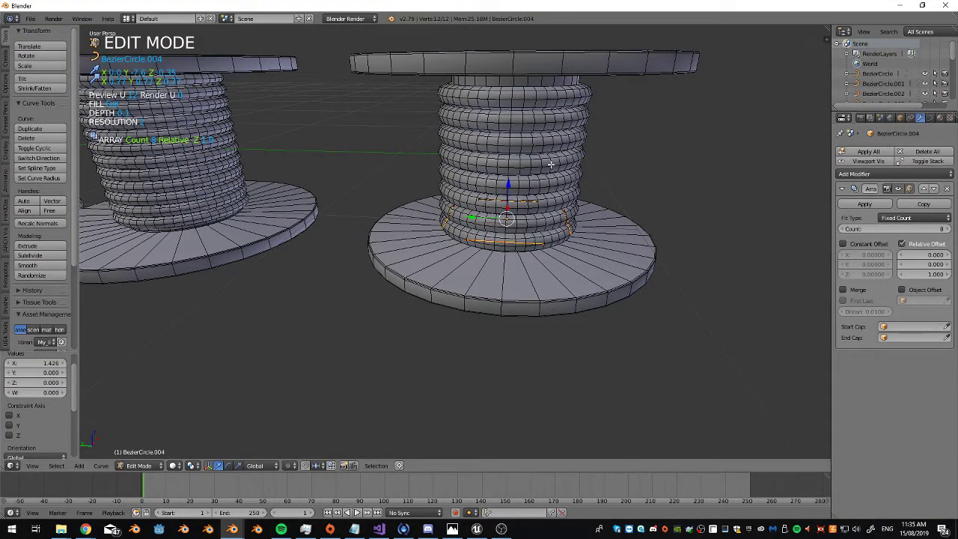
{"action": "mouse_move", "coordinate": [558, 194]}
{"action": "middle_mouse_down"}
{"action": "mouse_move", "coordinate": [558, 145]}
{"action": "mouse_move", "coordinate": [507, 182]}
{"action": "mouse_move", "coordinate": [500, 143]}
{"action": "mouse_move", "coordinate": [559, 191]}
{"action": "middle_mouse_up"}
{"action": "key", "text": "Tab"}
Delete the leftover cube, plain cylinder, Bezier circle, Bezier curve and lamp from the scene
{"action": "scroll", "coordinate": [524, 148], "scroll_direction": "down", "scroll_amount": 5}
{"action": "scroll", "coordinate": [557, 190], "scroll_direction": "down", "scroll_amount": 3}
{"action": "scroll", "coordinate": [559, 191], "scroll_direction": "up", "scroll_amount": 3}
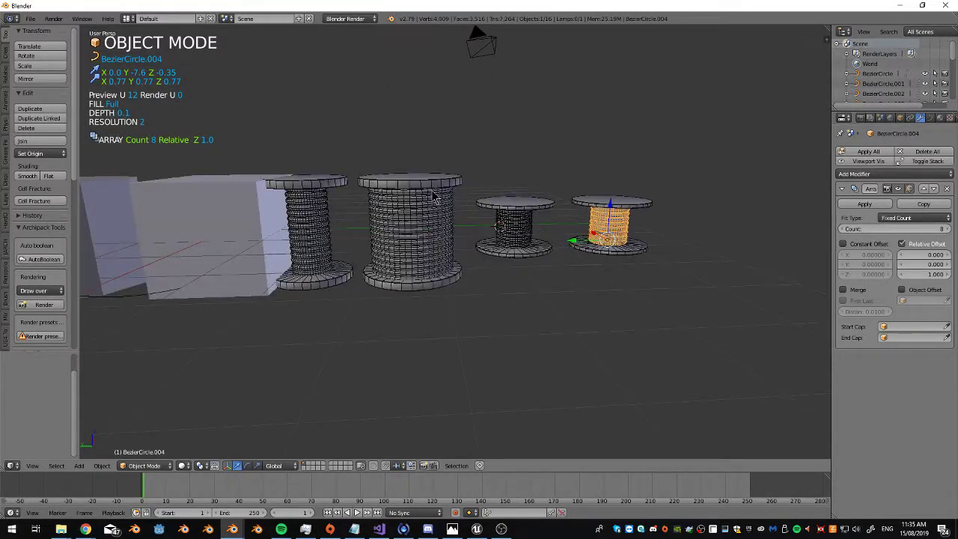
{"action": "middle_click_drag", "start_coordinate": [434, 197], "coordinate": [413, 229]}
{"action": "right_click", "coordinate": [412, 229]}
{"action": "right_click", "coordinate": [314, 150], "text": "shift"}
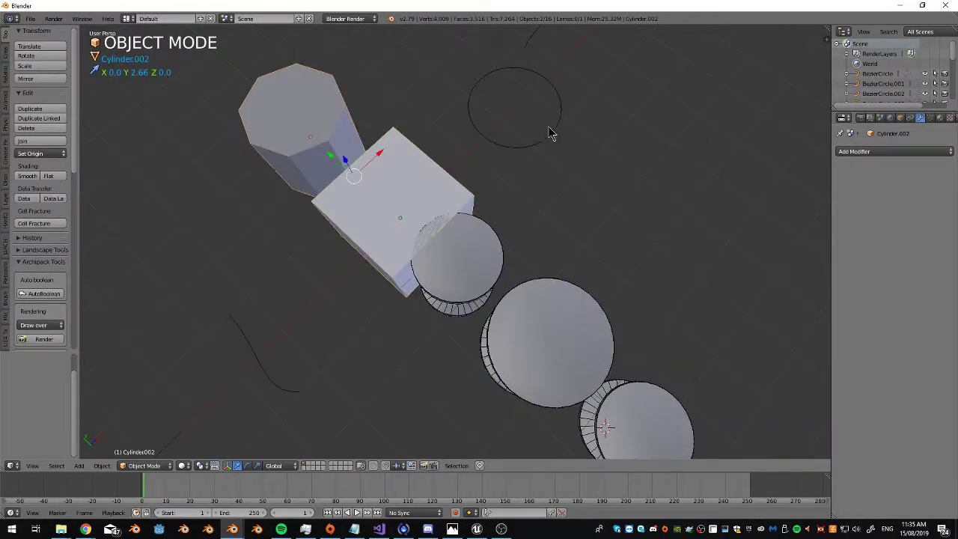
{"action": "right_click", "coordinate": [534, 149], "text": "shift"}
{"action": "right_click", "coordinate": [256, 348], "text": "shift"}
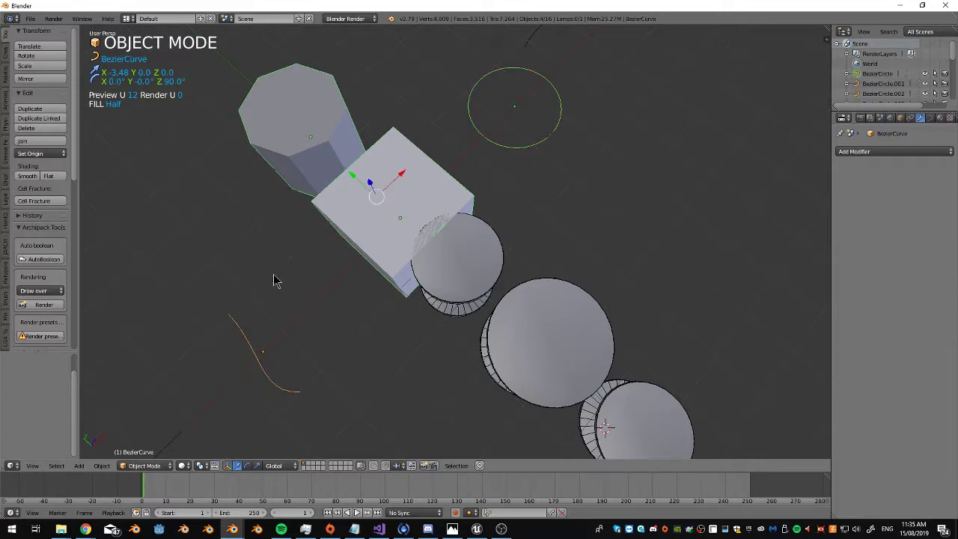
{"action": "scroll", "coordinate": [274, 277], "scroll_direction": "down", "scroll_amount": 4}
{"action": "middle_click_drag", "start_coordinate": [274, 278], "coordinate": [396, 140]}
{"action": "right_click", "coordinate": [397, 140], "text": "shift"}
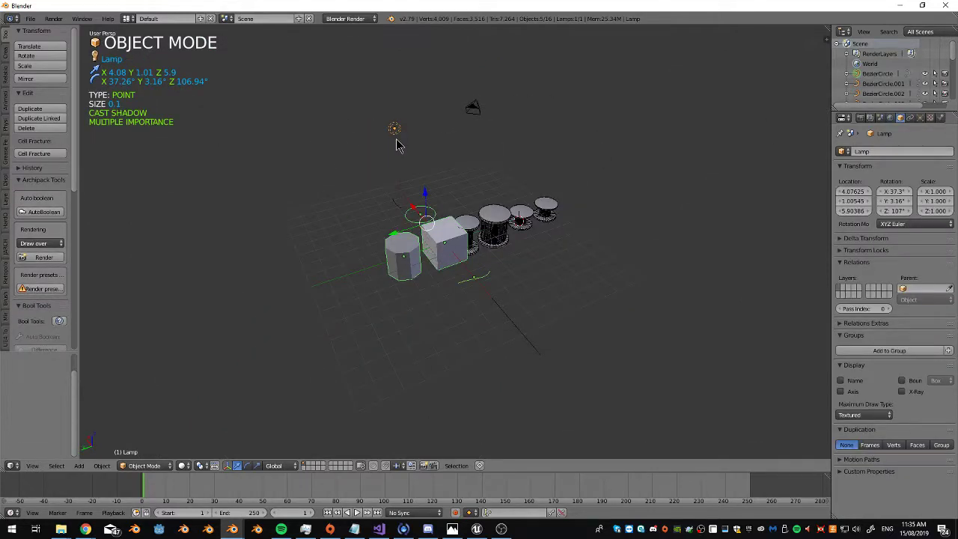
{"action": "key", "text": "x"}
{"action": "left_click", "coordinate": [396, 144]}
Delete the leftover Nurbs curve behind the row of spools
{"action": "scroll", "coordinate": [447, 201], "scroll_direction": "up", "scroll_amount": 3}
{"action": "key", "text": "shift+a"}
{"action": "left_click", "coordinate": [319, 165]}
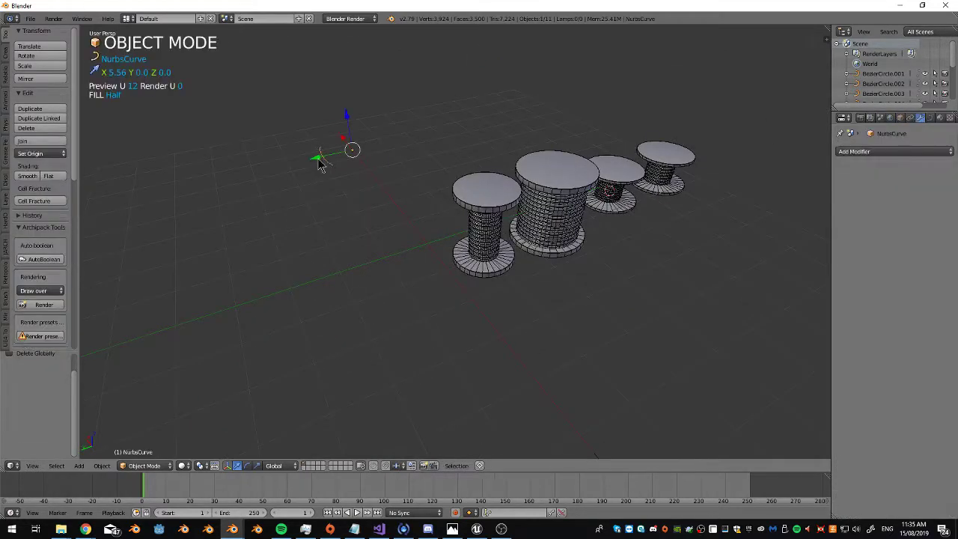
{"action": "key", "text": "Delete"}
Try to clear the location of all four spools and their cable coils together, and undo it
{"action": "right_click", "coordinate": [488, 216]}
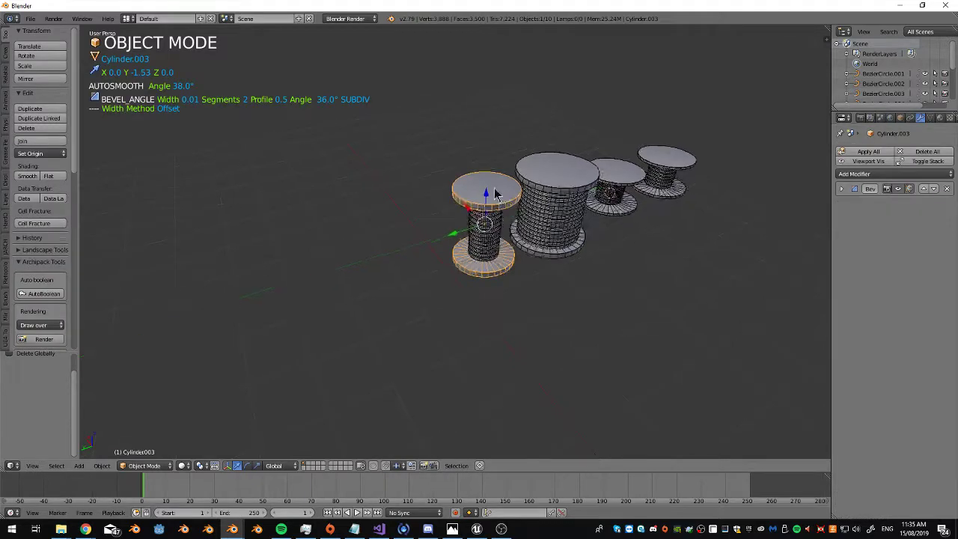
{"action": "middle_click_drag", "start_coordinate": [488, 216], "coordinate": [443, 145]}
{"action": "right_click", "coordinate": [443, 144], "text": "shift"}
{"action": "right_click", "coordinate": [547, 159], "text": "shift"}
{"action": "right_click", "coordinate": [605, 161], "text": "shift"}
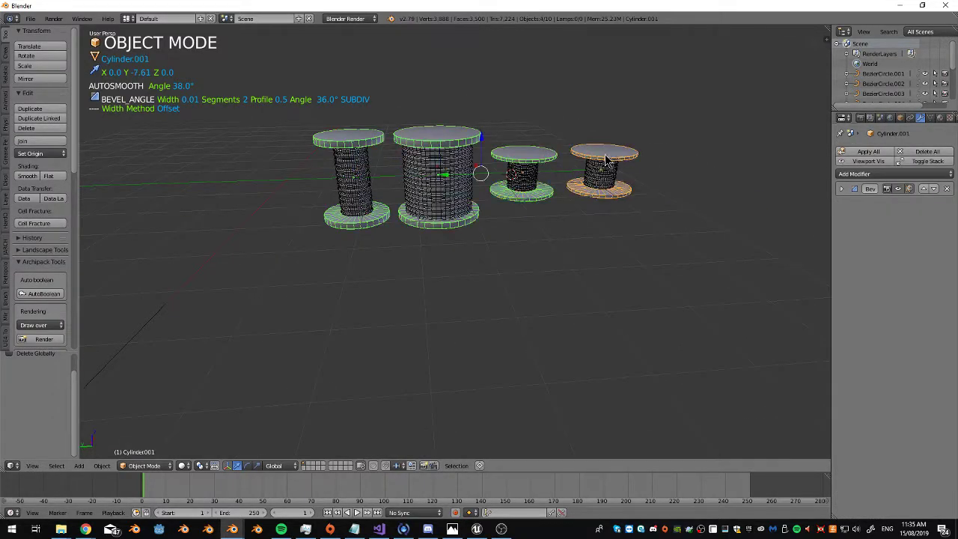
{"action": "right_click", "coordinate": [611, 179], "text": "shift"}
{"action": "right_click", "coordinate": [517, 183], "text": "shift"}
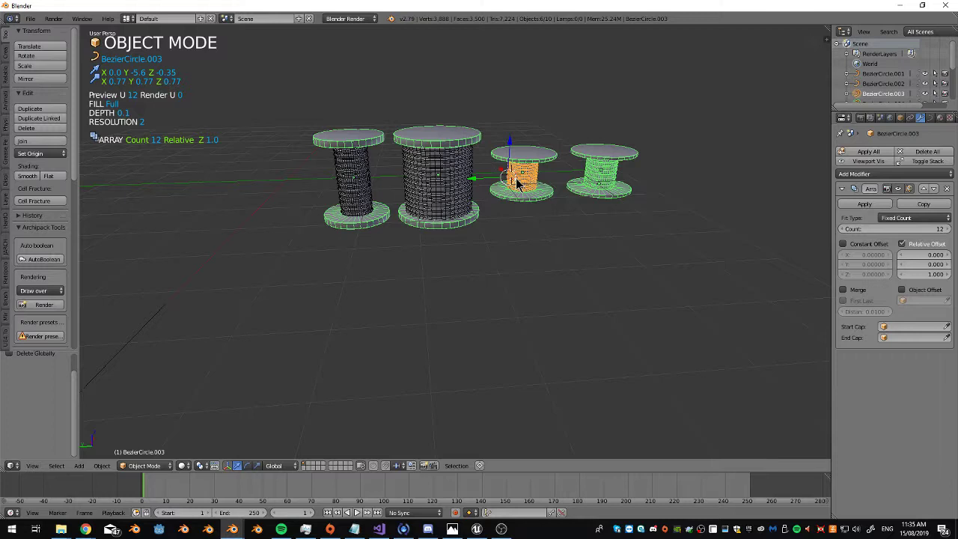
{"action": "right_click", "coordinate": [431, 187], "text": "shift"}
{"action": "right_click", "coordinate": [352, 183], "text": "shift"}
{"action": "middle_click_drag", "start_coordinate": [352, 184], "coordinate": [608, 189]}
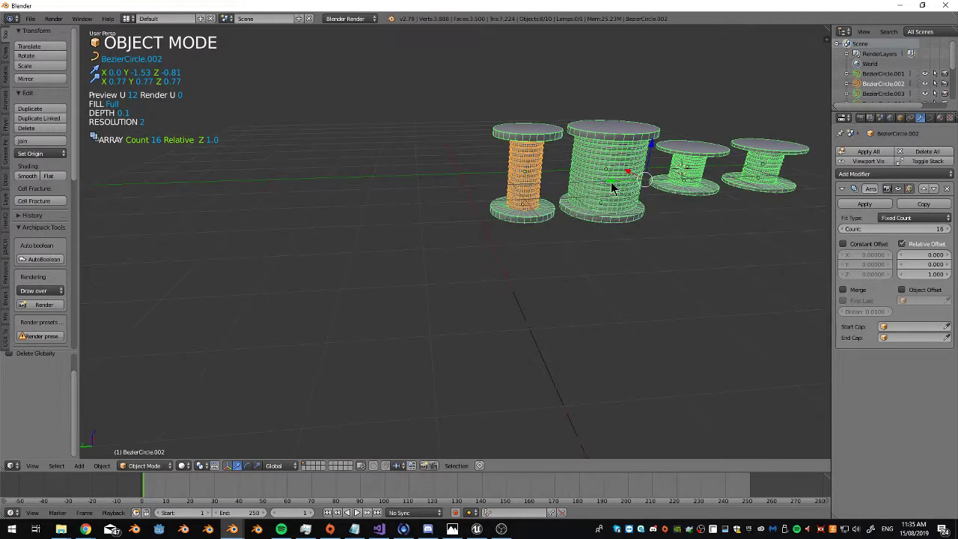
{"action": "key", "text": "alt+g"}
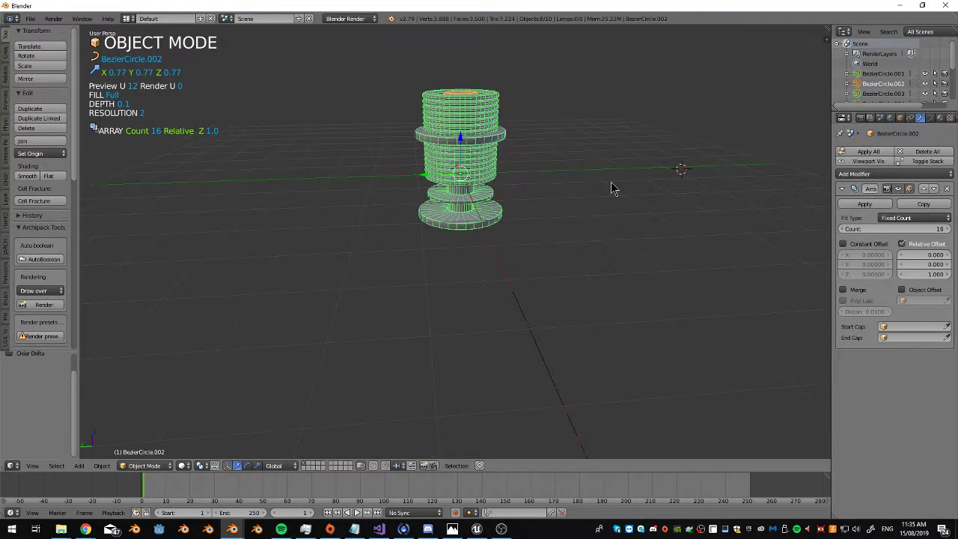
{"action": "key", "text": "ctrl+z"}
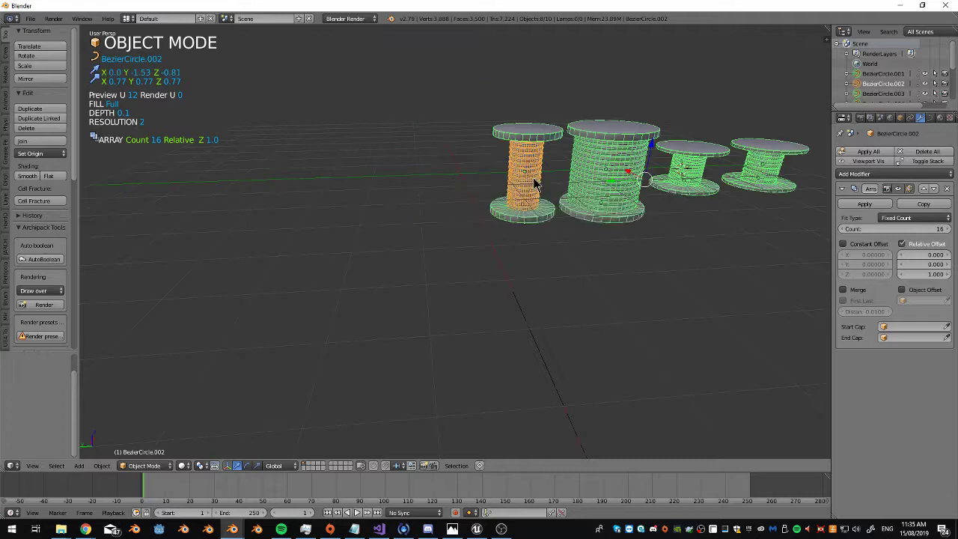
Select only the tall narrow spool together with its cable coil
{"action": "right_click", "coordinate": [528, 137]}
{"action": "right_click", "coordinate": [533, 167]}
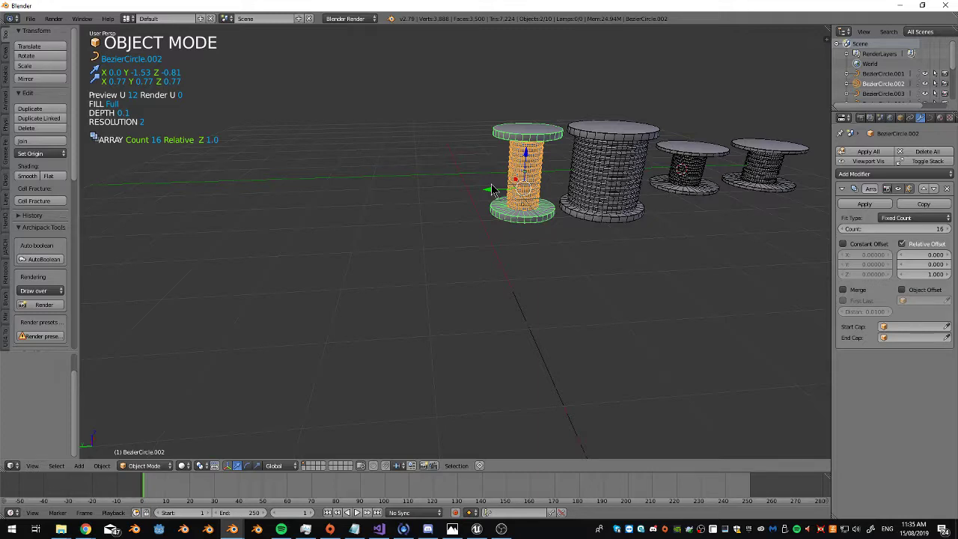
{"action": "key", "text": "g"}
{"action": "key", "text": "y"}
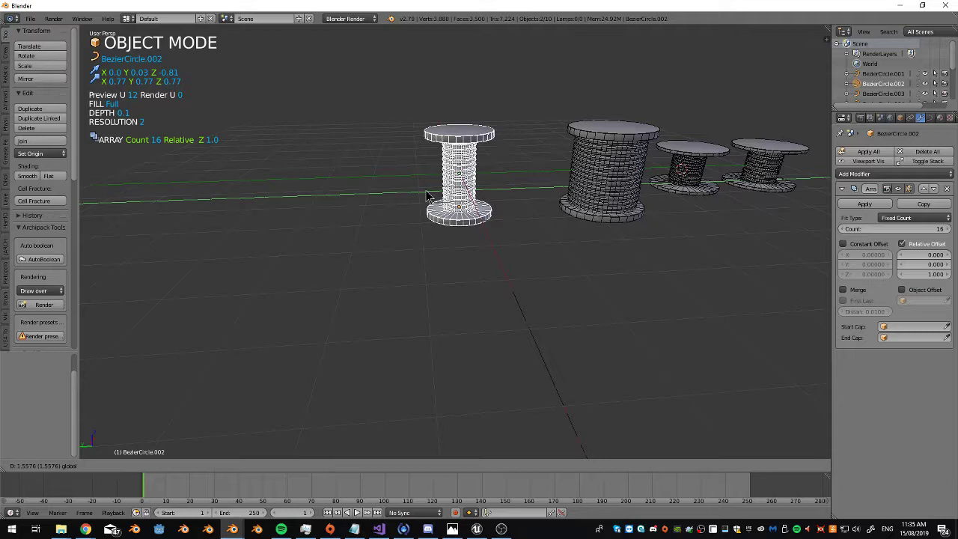
{"action": "left_click", "coordinate": [497, 195]}
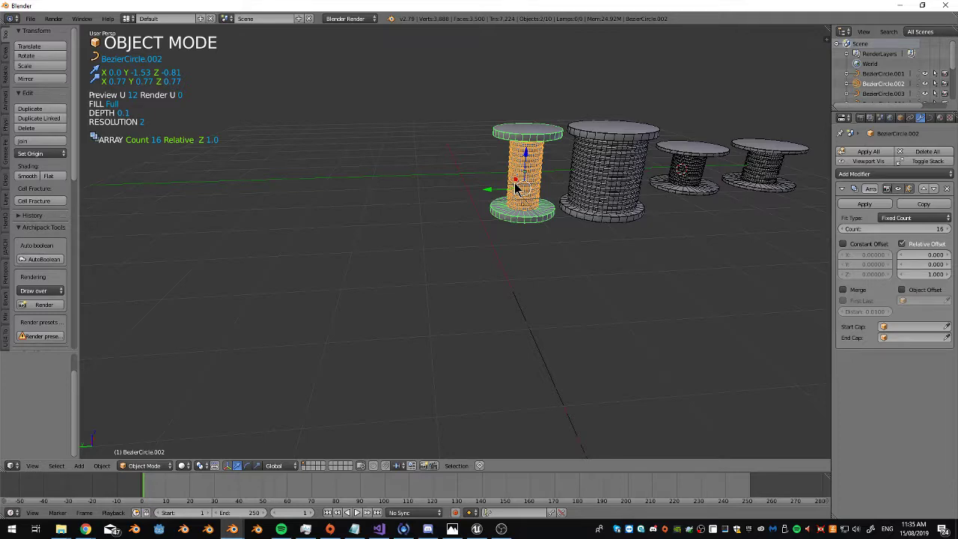
{"action": "key", "text": "g"}
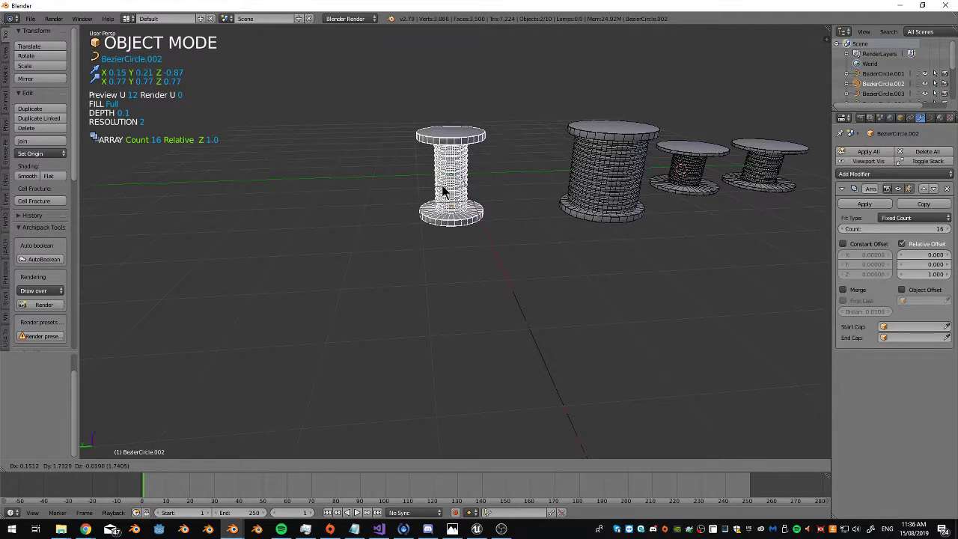
{"action": "right_click", "coordinate": [442, 192]}
{"action": "scroll", "coordinate": [451, 203], "scroll_direction": "up", "scroll_amount": 4}
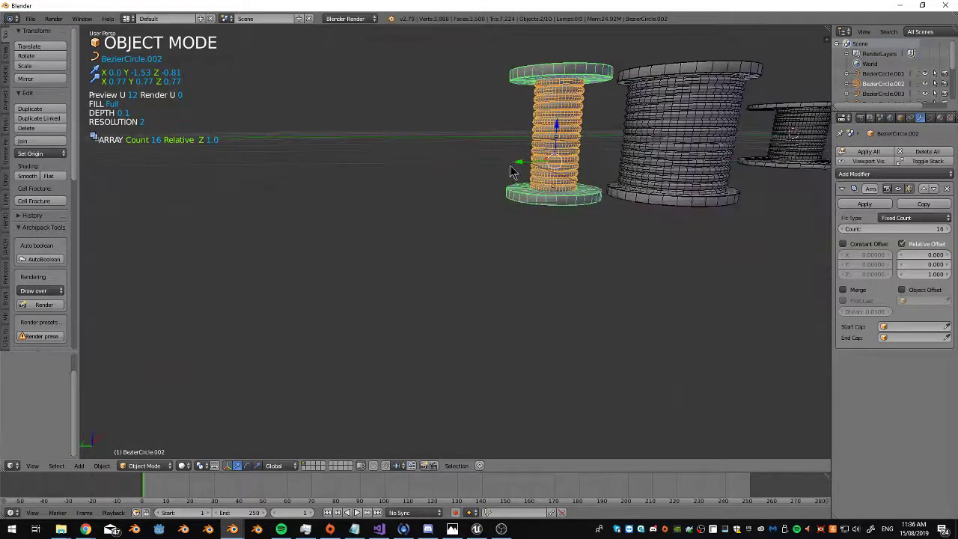
Shift the tall narrow spool and its coil along Y, and set the coil's Y location to exactly 0
{"action": "key", "text": "g"}
{"action": "key", "text": "y"}
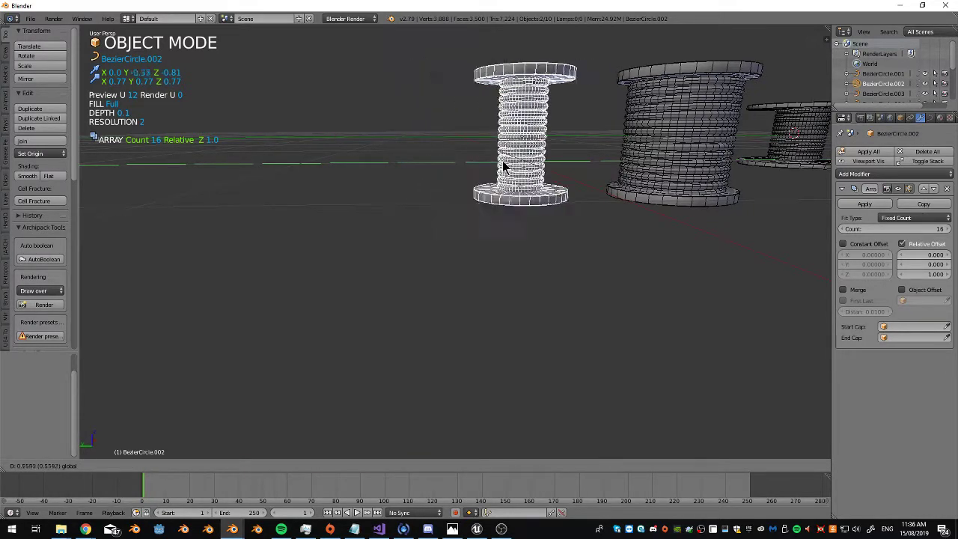
{"action": "left_click", "coordinate": [516, 161]}
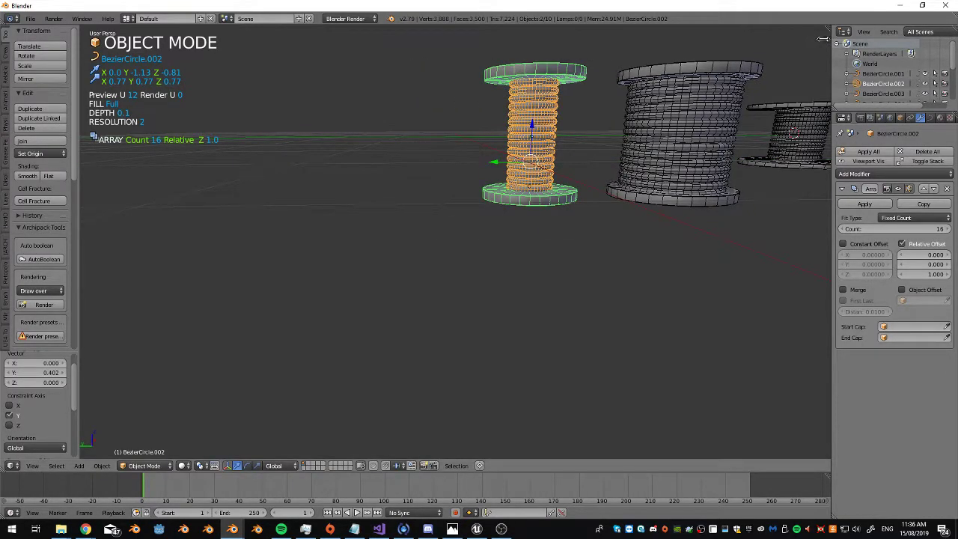
{"action": "left_click", "coordinate": [824, 38]}
{"action": "key", "text": "g"}
{"action": "key", "text": "y"}
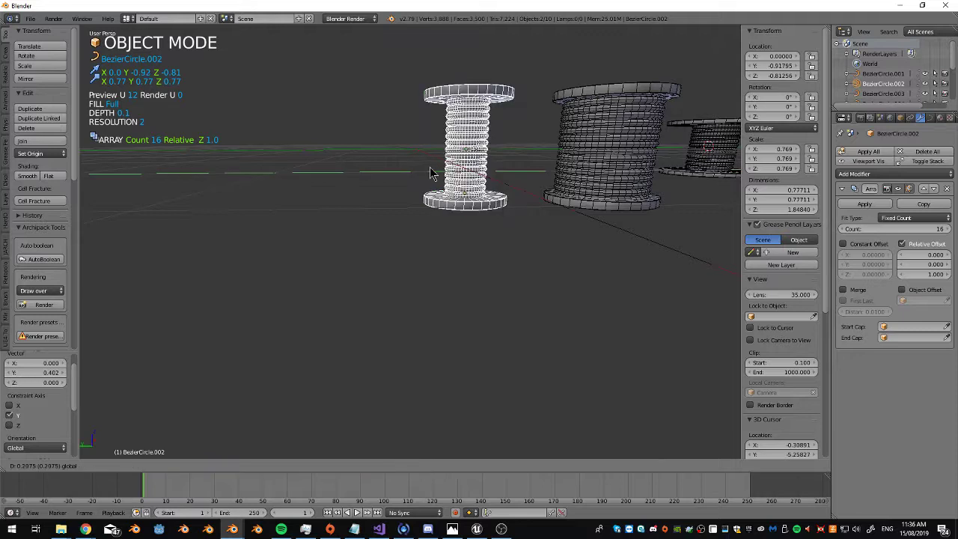
{"action": "left_click", "coordinate": [430, 173]}
{"action": "left_click", "coordinate": [774, 66]}
{"action": "type", "text": "0"}
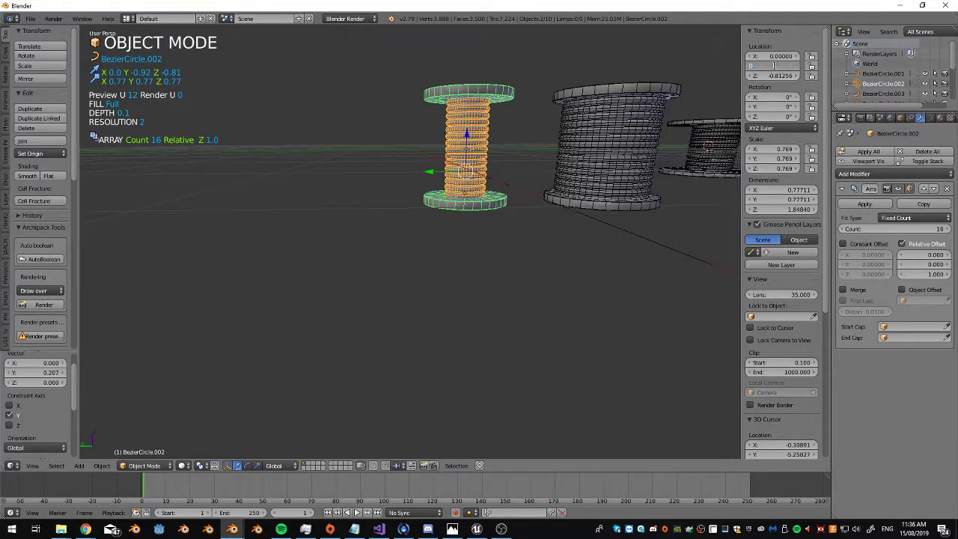
{"action": "key", "text": "Return"}
{"action": "key", "text": "ctrl+shift+m"}
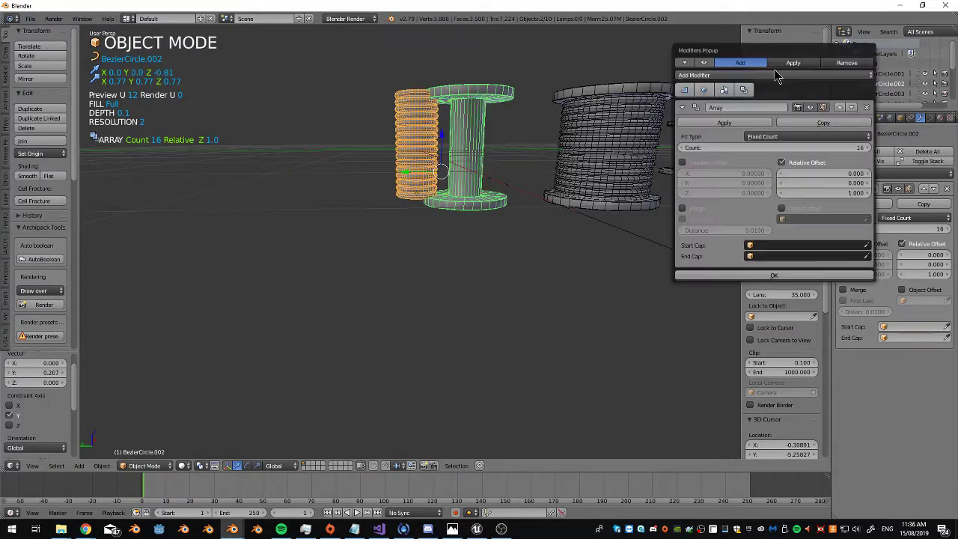
Set the tall narrow spool's own Y location to 0 so it lines up with its coil
{"action": "right_click", "coordinate": [485, 108]}
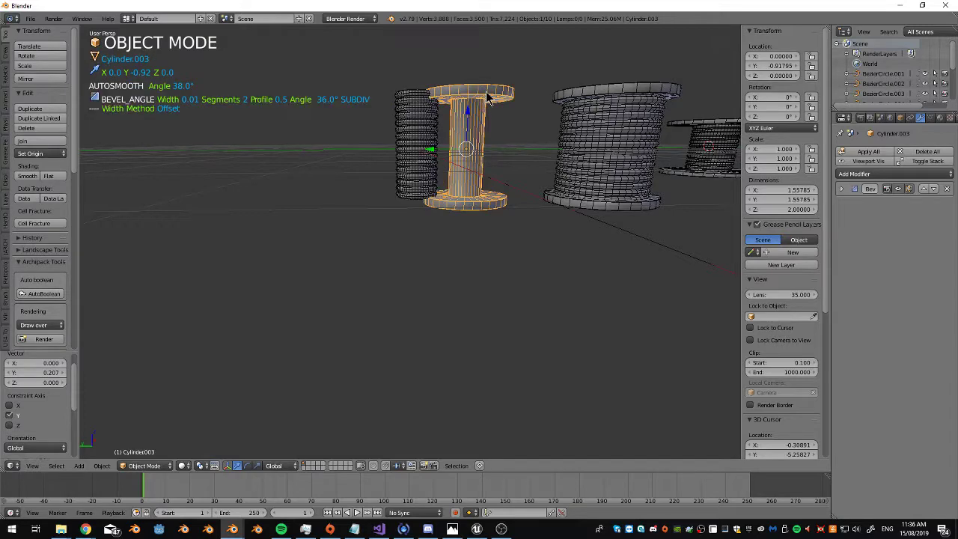
{"action": "left_click", "coordinate": [778, 68]}
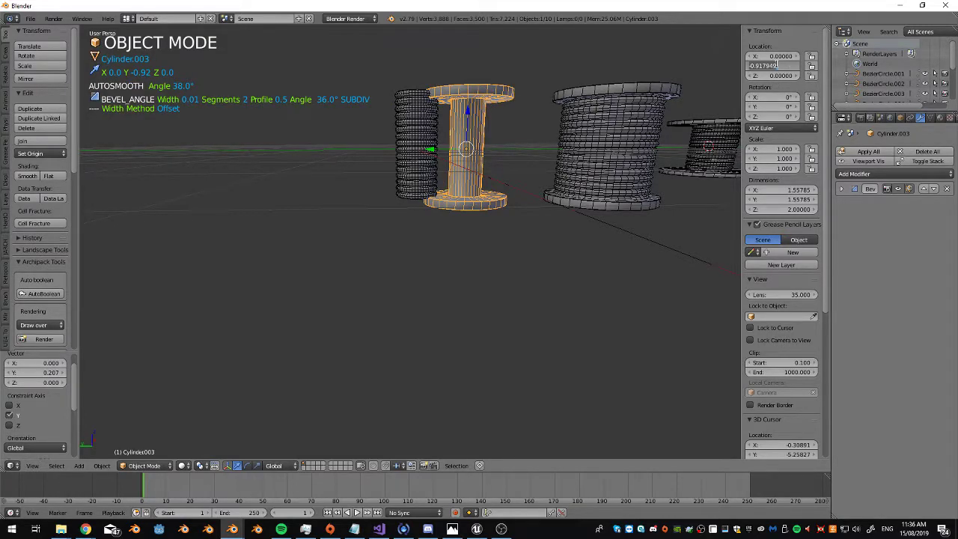
{"action": "type", "text": "0"}
{"action": "key", "text": "Return"}
{"action": "right_click", "coordinate": [599, 99]}
{"action": "middle_click_drag", "start_coordinate": [598, 99], "coordinate": [545, 143]}
{"action": "scroll", "coordinate": [583, 134], "scroll_direction": "down", "scroll_amount": 3}
{"action": "scroll", "coordinate": [604, 107], "scroll_direction": "down", "scroll_amount": 2}
{"action": "scroll", "coordinate": [586, 133], "scroll_direction": "up", "scroll_amount": 4}
Select the tall narrow spool together with its coil and bring up the Layer Management controls
{"action": "right_click", "coordinate": [390, 169]}
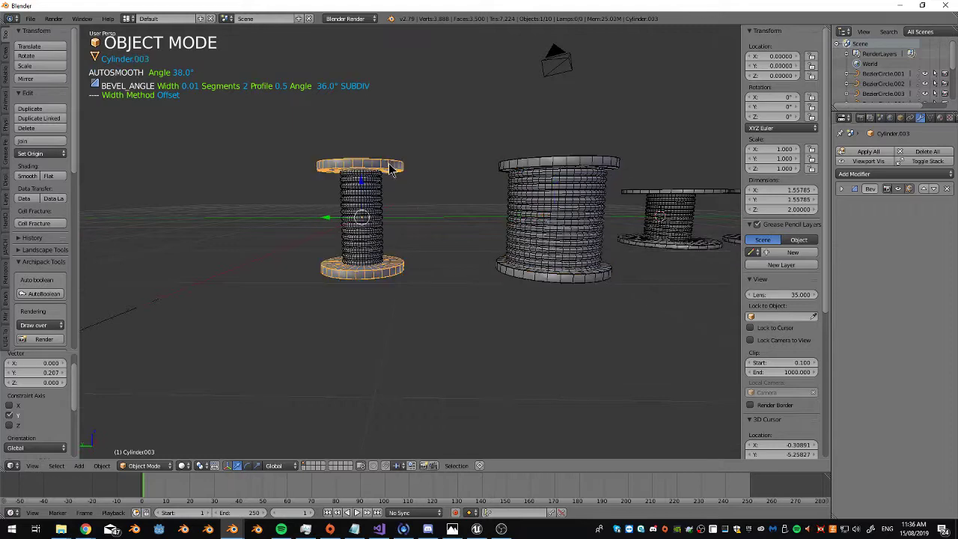
{"action": "scroll", "coordinate": [378, 175], "scroll_direction": "up", "scroll_amount": 2}
{"action": "right_click", "coordinate": [364, 182]}
{"action": "middle_click_drag", "start_coordinate": [364, 181], "coordinate": [477, 138], "text": "shift"}
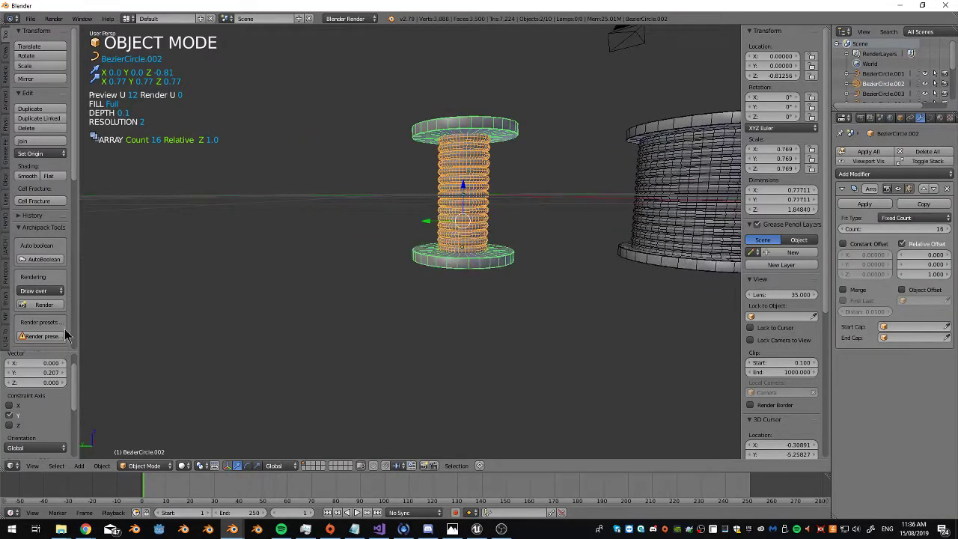
{"action": "left_click", "coordinate": [4, 202]}
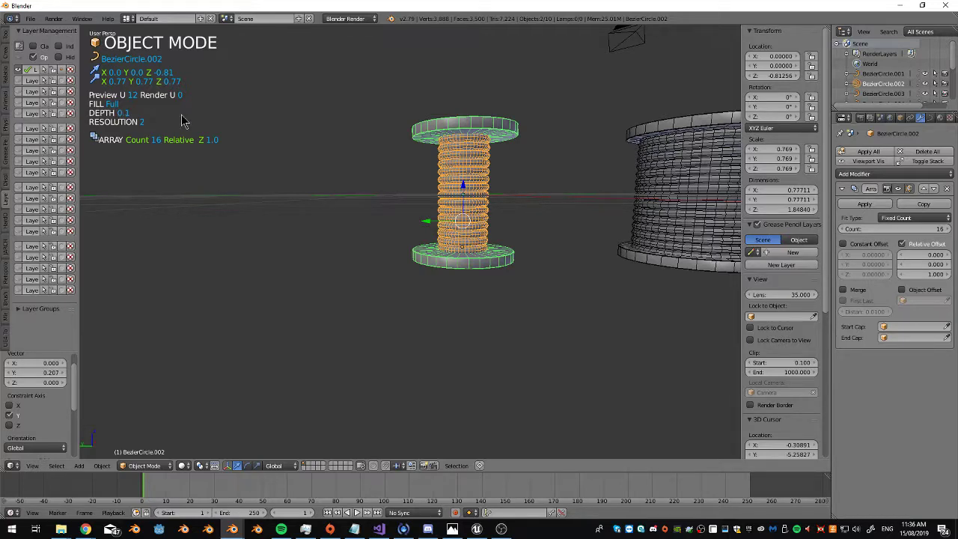
{"action": "middle_click_drag", "start_coordinate": [182, 120], "coordinate": [312, 169]}
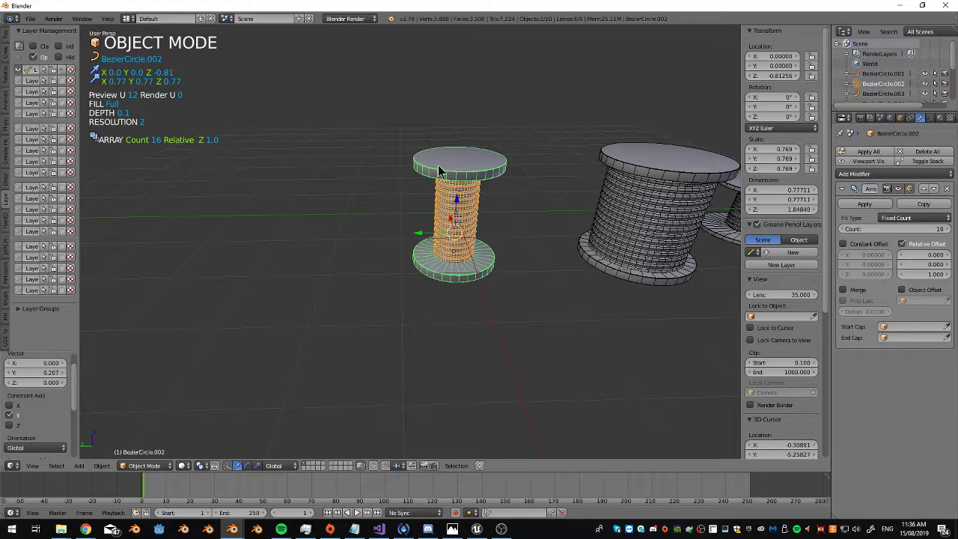
Turn on the second layer and select the wide second spool with its coil to place them on that layer
{"action": "right_click", "coordinate": [649, 174]}
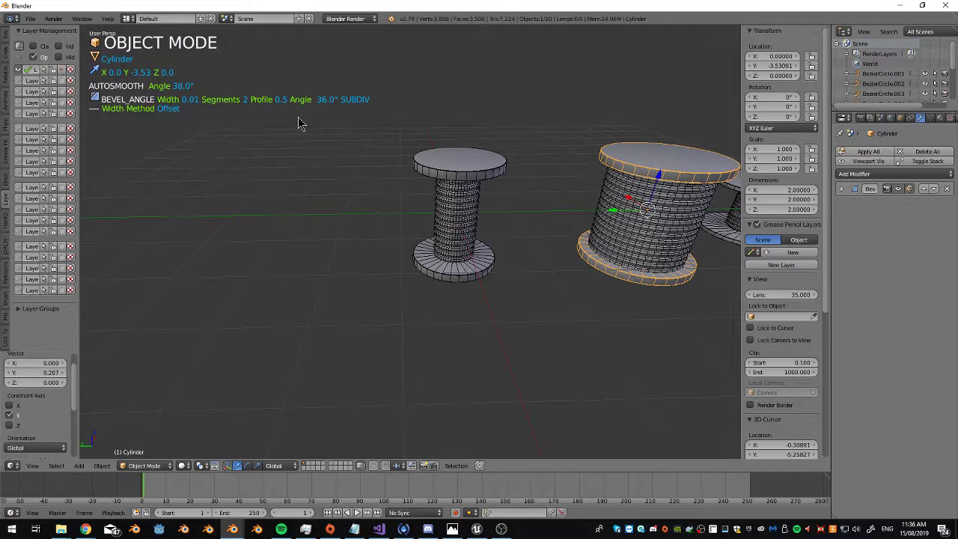
{"action": "middle_click_drag", "start_coordinate": [568, 145], "coordinate": [515, 133], "text": "shift"}
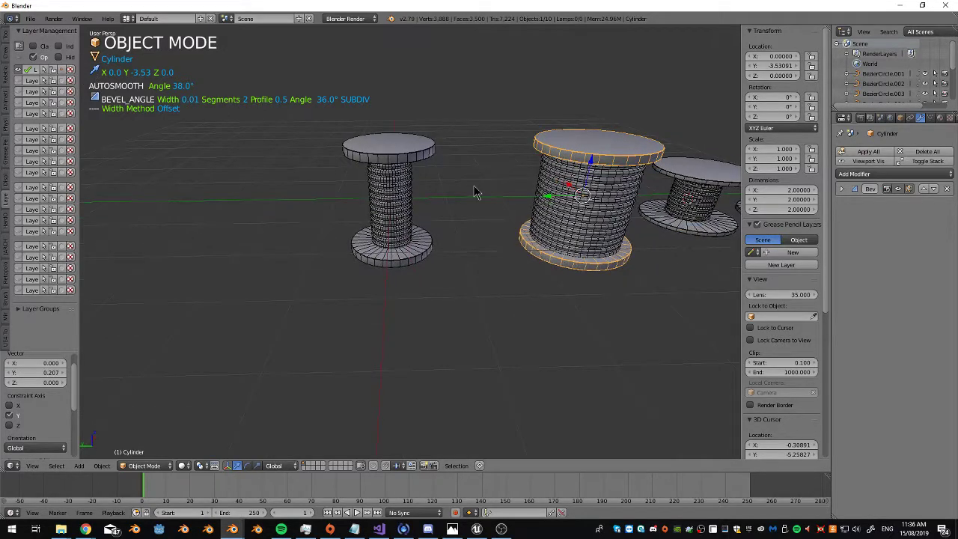
{"action": "left_click", "coordinate": [26, 70]}
{"action": "left_click", "coordinate": [22, 81]}
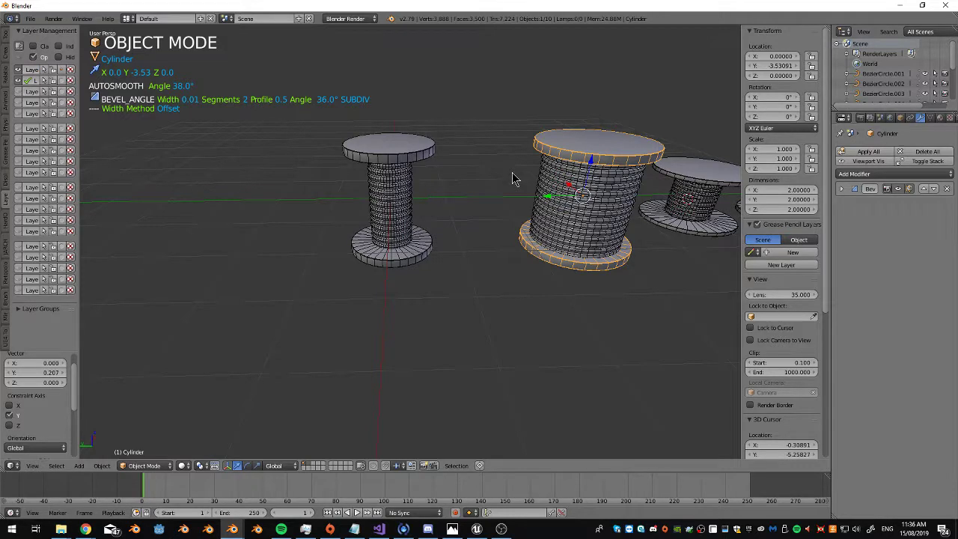
{"action": "middle_click_drag", "start_coordinate": [516, 177], "coordinate": [327, 154], "text": "shift"}
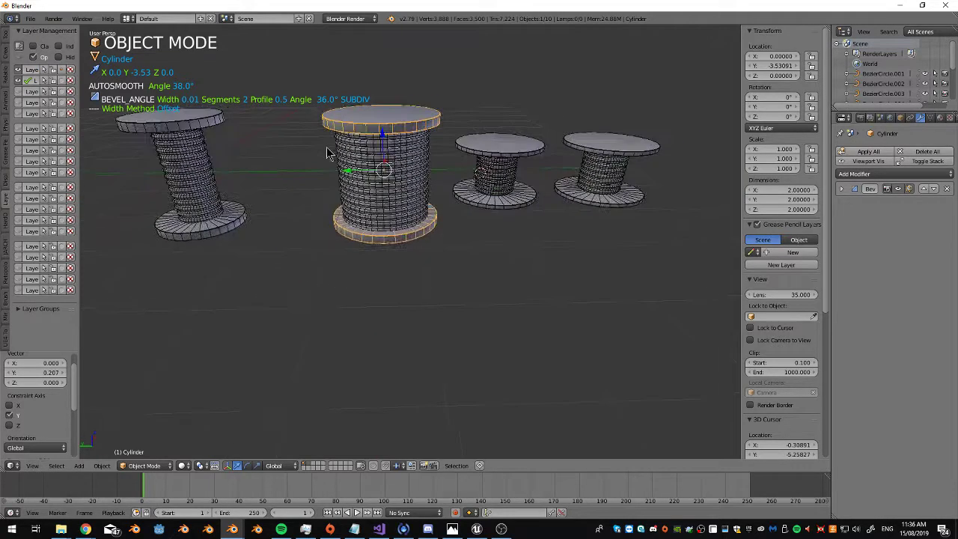
{"action": "right_click", "coordinate": [416, 150]}
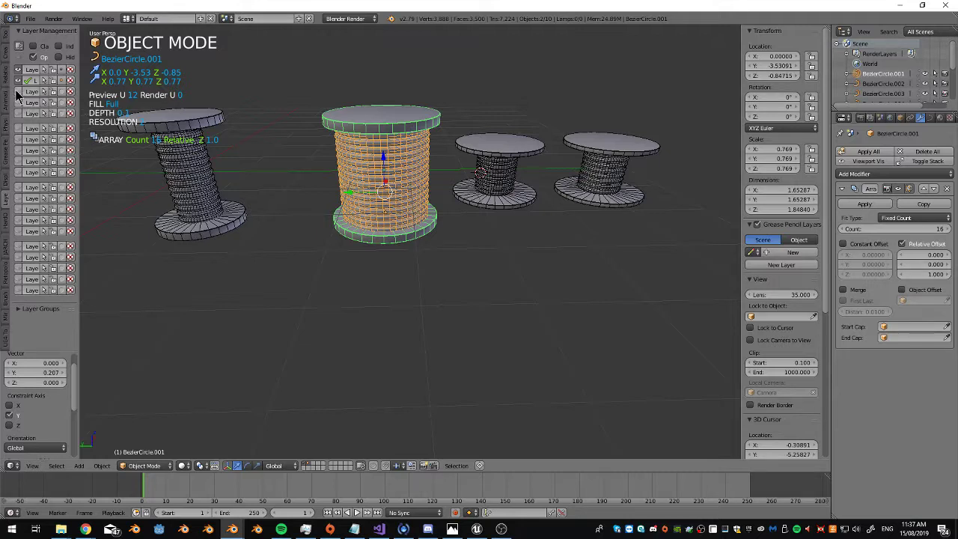
Place the third spool and its coil on the third layer, and the fourth spool and its coil on the fourth layer
{"action": "left_click", "coordinate": [29, 92]}
{"action": "right_click", "coordinate": [508, 173]}
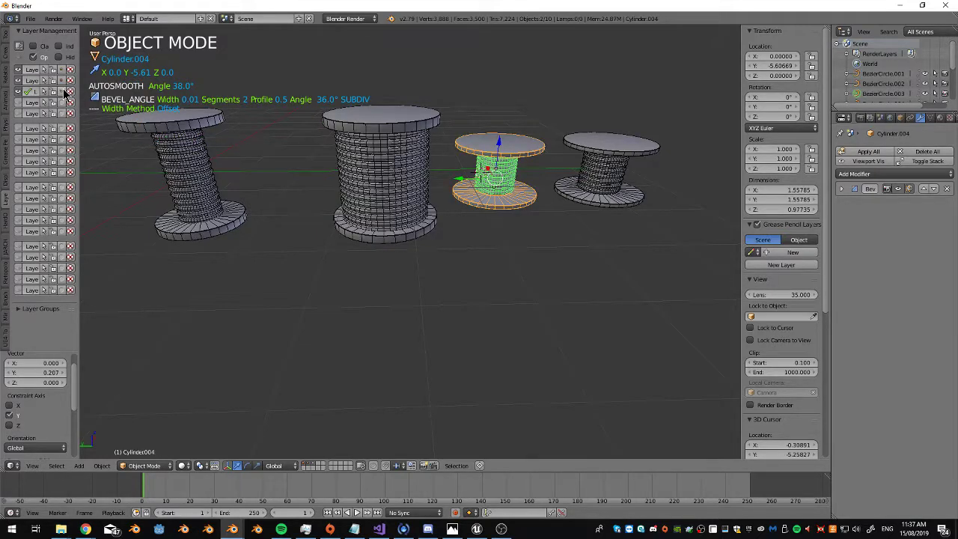
{"action": "right_click", "coordinate": [618, 174]}
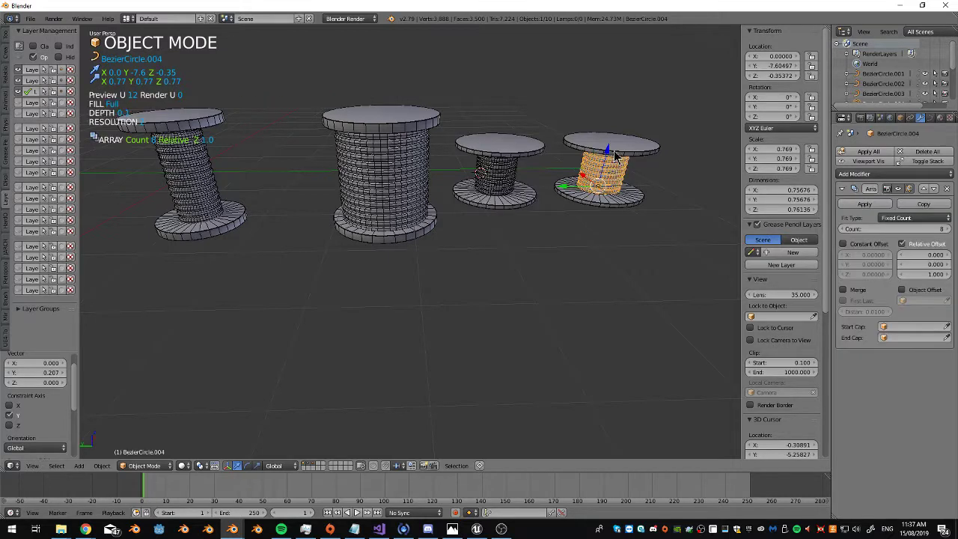
{"action": "right_click", "coordinate": [615, 155]}
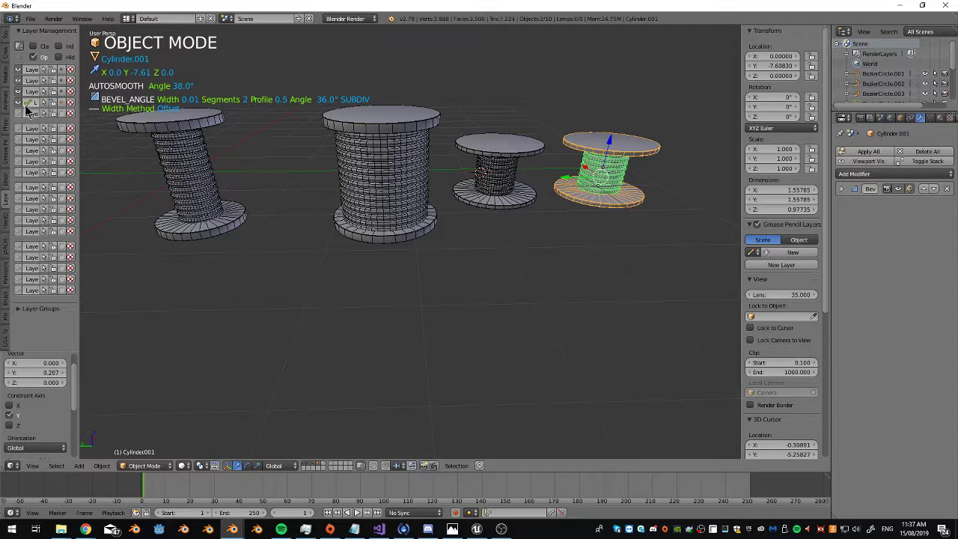
Hide the fourth, third and second layers, and select the cable coil of the spool on the first layer
{"action": "left_click", "coordinate": [21, 105]}
{"action": "left_click", "coordinate": [20, 94]}
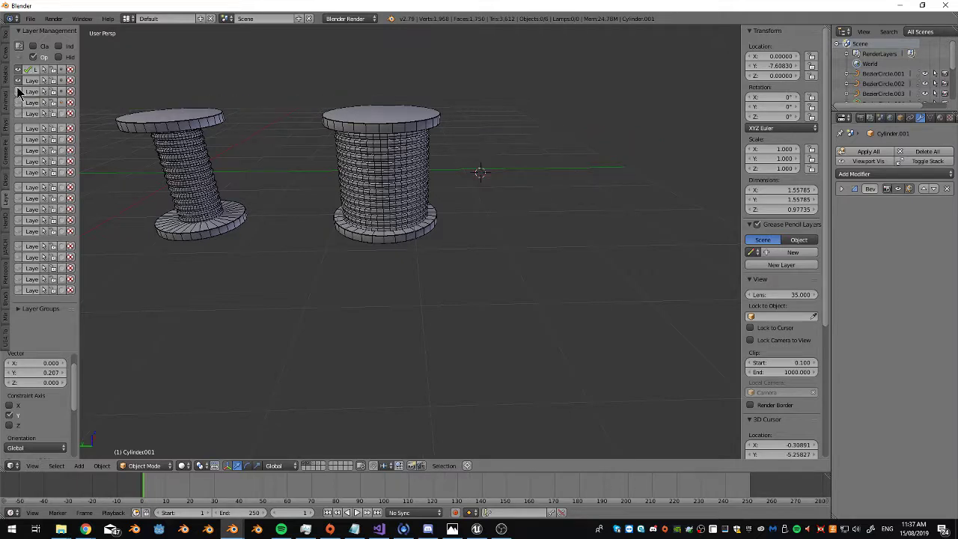
{"action": "left_click", "coordinate": [19, 81]}
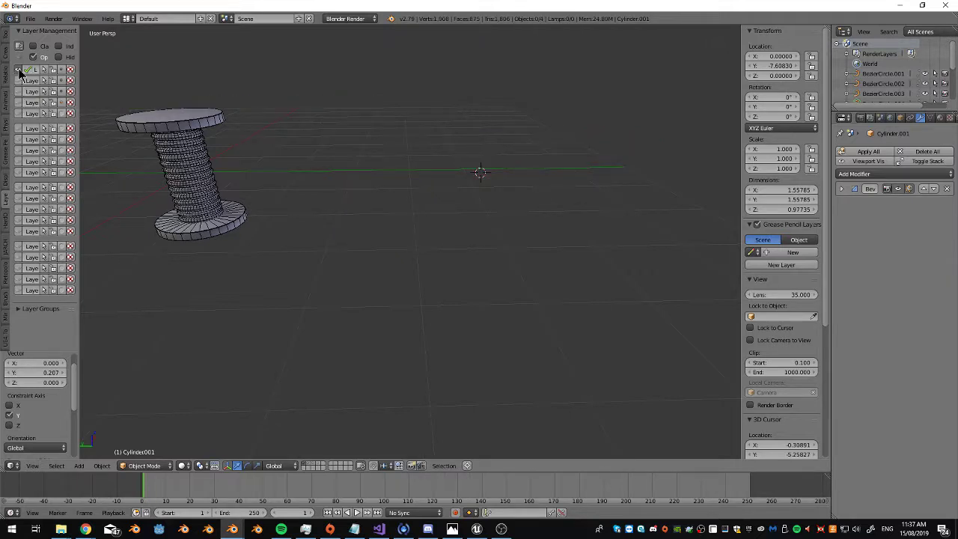
{"action": "middle_click_drag", "start_coordinate": [336, 195], "coordinate": [494, 237], "text": "shift"}
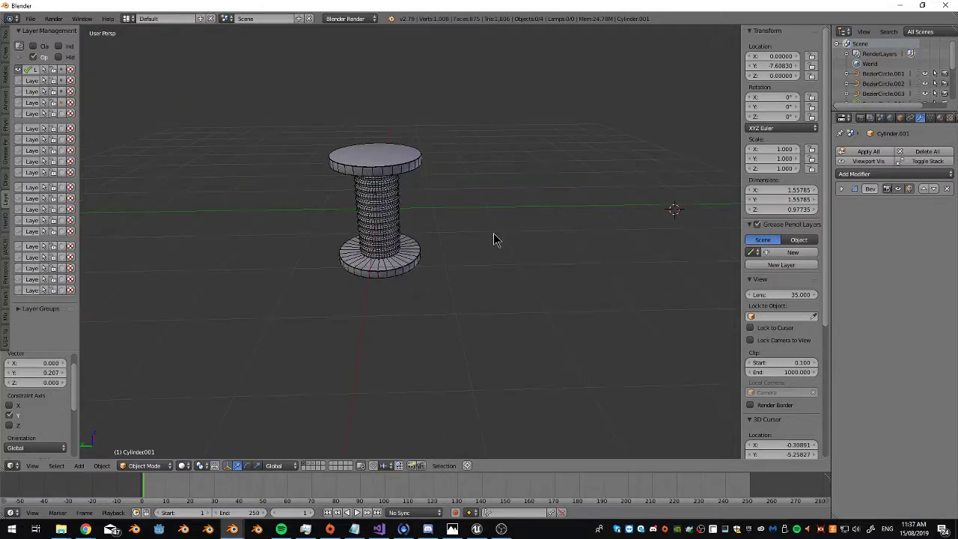
{"action": "scroll", "coordinate": [423, 187], "scroll_direction": "down", "scroll_amount": 1}
{"action": "right_click", "coordinate": [386, 188]}
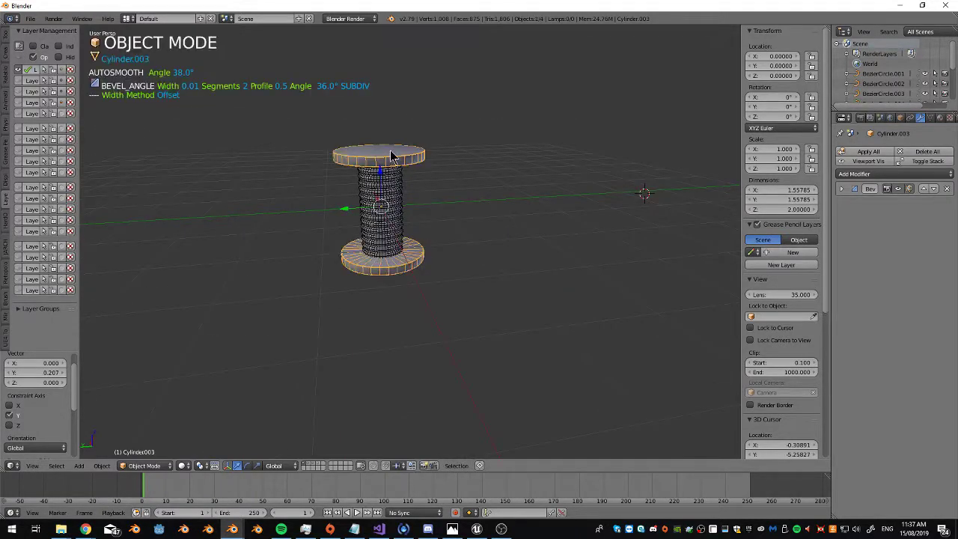
{"action": "right_click", "coordinate": [399, 223]}
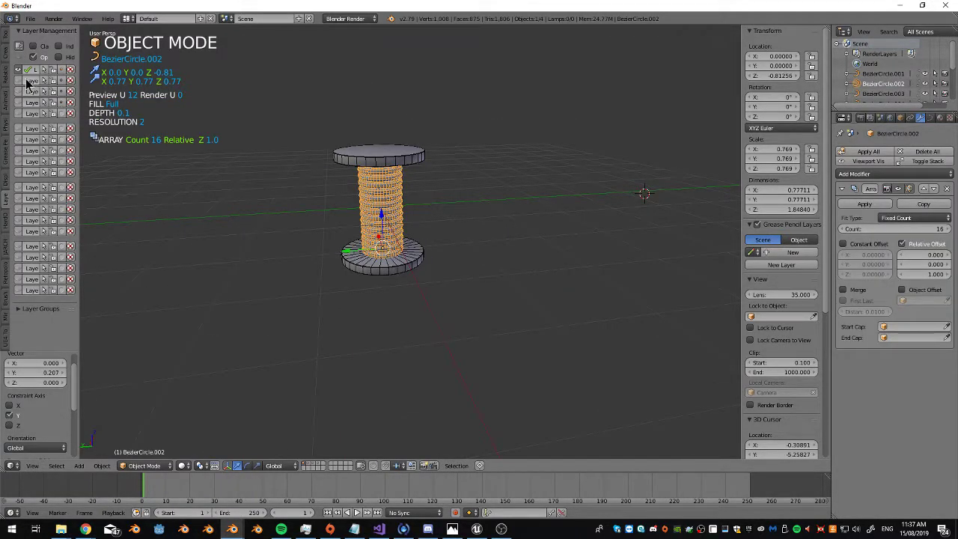
Show only the second layer and set the Y location of its cable coil to 0
{"action": "left_click", "coordinate": [19, 81]}
{"action": "left_click", "coordinate": [19, 70]}
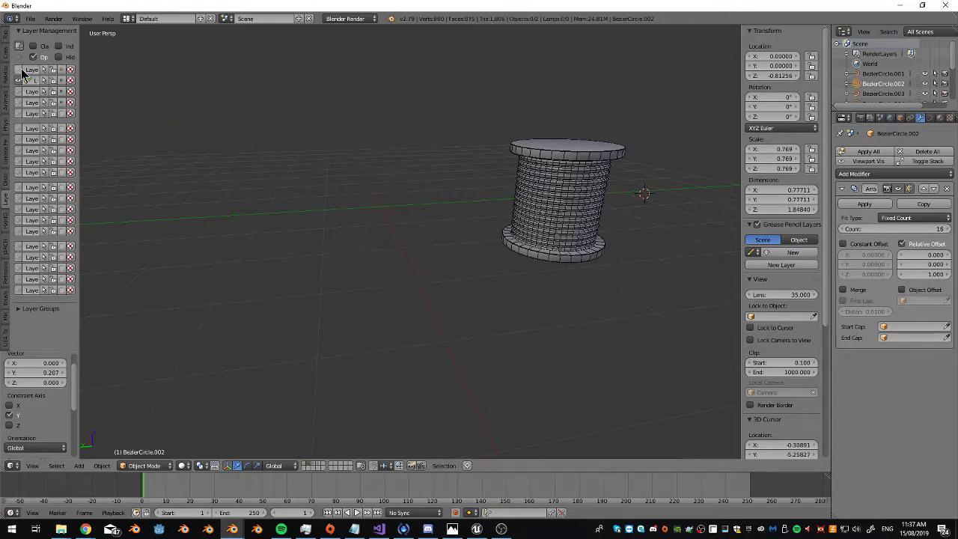
{"action": "right_click", "coordinate": [576, 201]}
{"action": "right_click", "coordinate": [595, 196]}
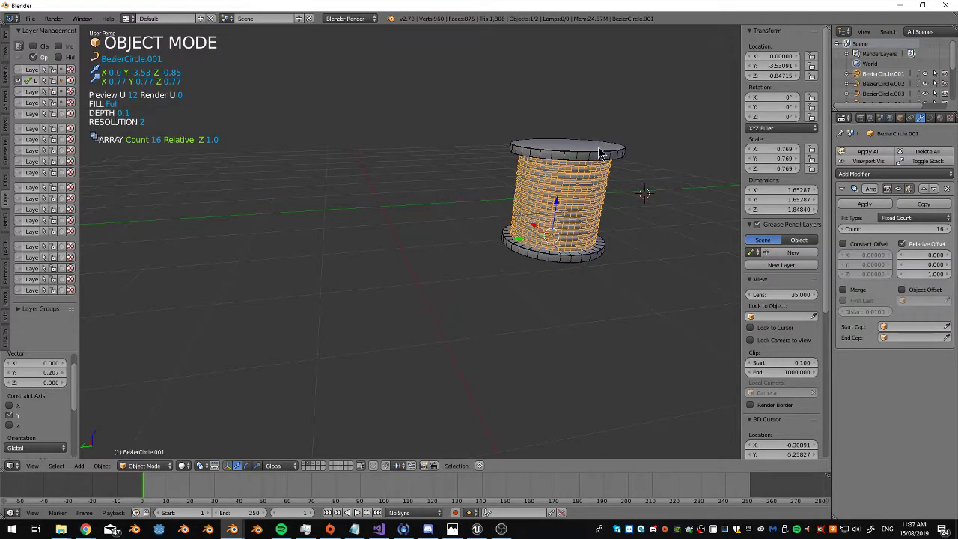
{"action": "right_click", "coordinate": [602, 154], "text": "shift"}
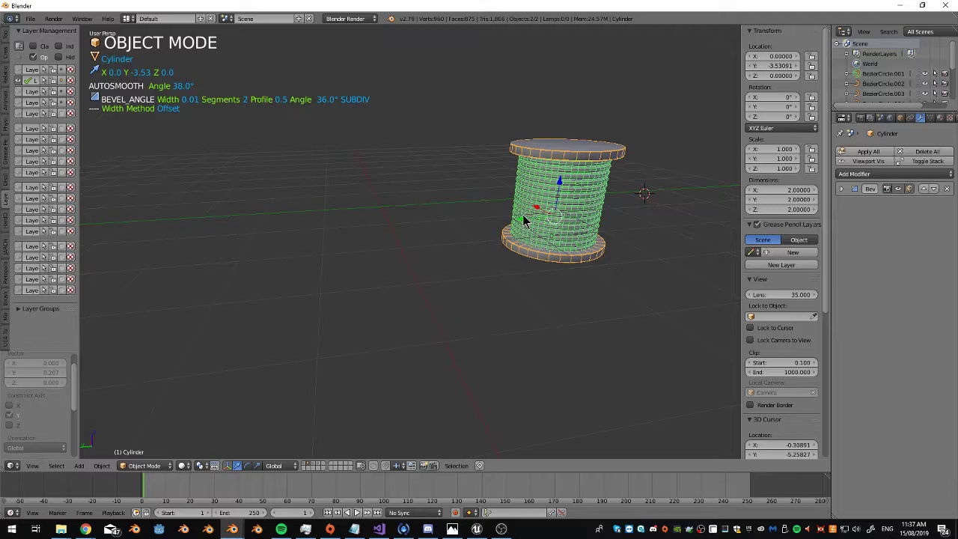
{"action": "right_click", "coordinate": [589, 196]}
{"action": "left_click", "coordinate": [775, 65]}
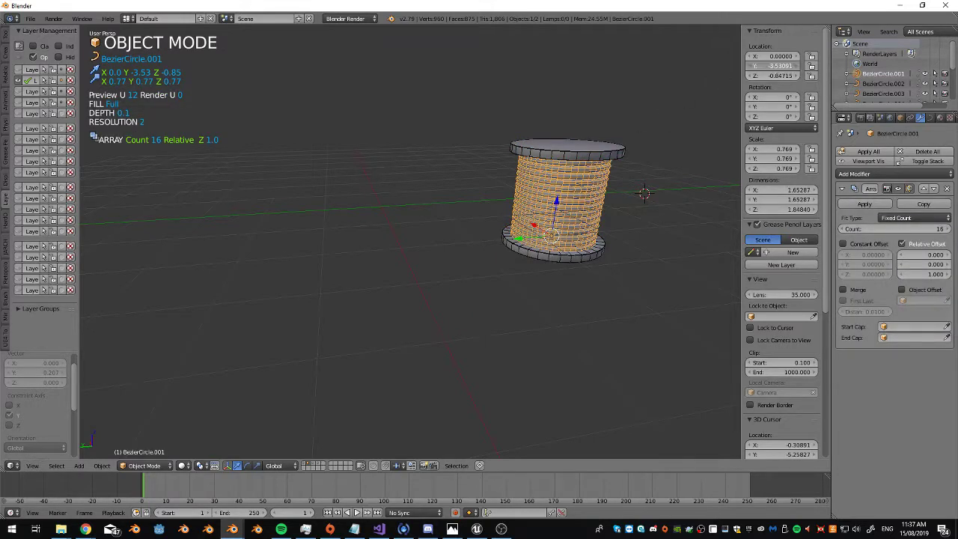
{"action": "type", "text": "0"}
{"action": "key", "text": "Return"}
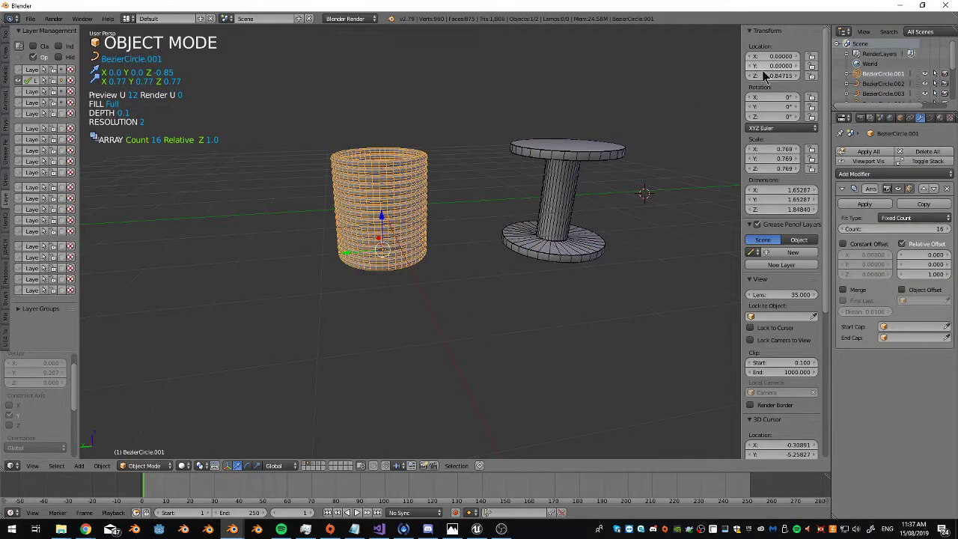
Set the wide second spool's Y location to 0 so it lines up with its coil
{"action": "right_click", "coordinate": [570, 153]}
{"action": "left_click", "coordinate": [775, 66]}
{"action": "type", "text": "0"}
{"action": "key", "text": "Return"}
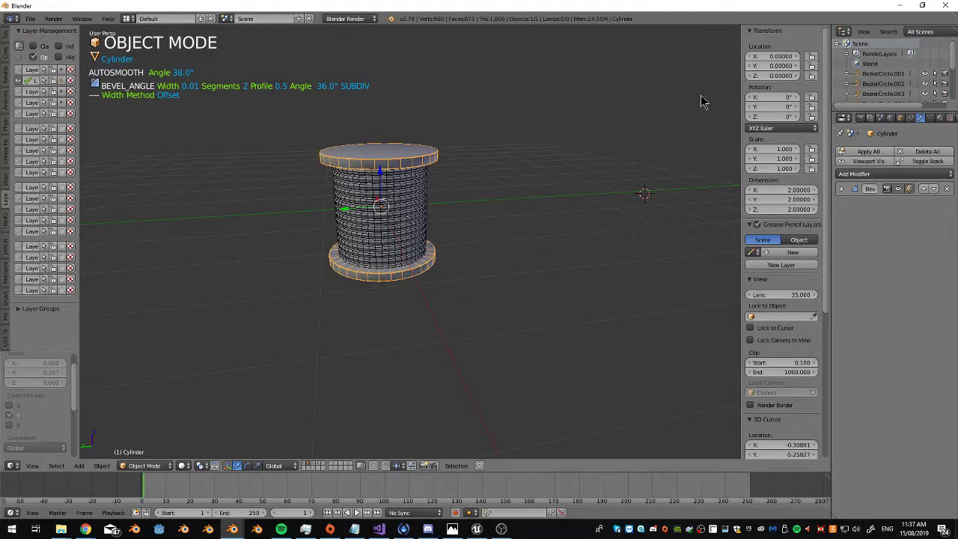
Show only the third layer and set its cable coil's Y location to 0
{"action": "left_click", "coordinate": [19, 92]}
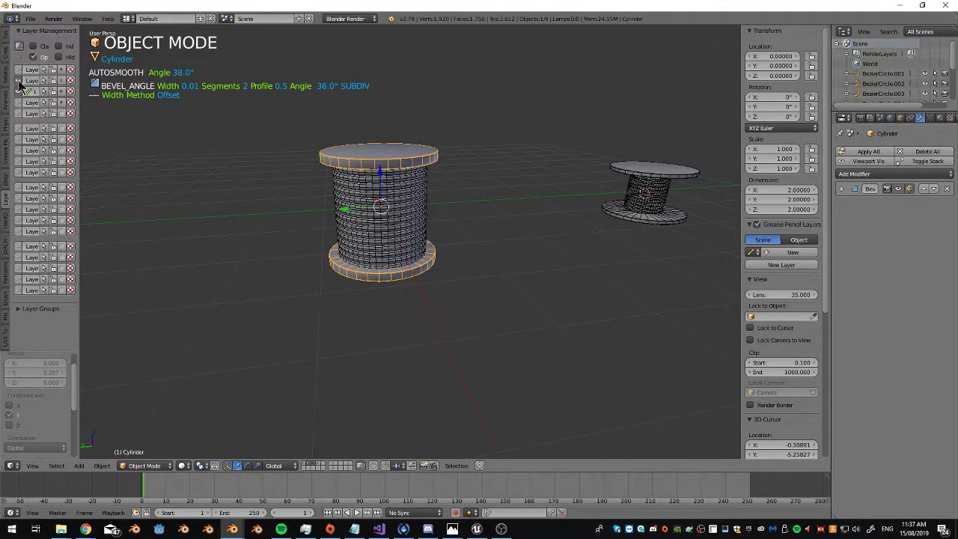
{"action": "left_click", "coordinate": [20, 82]}
{"action": "right_click", "coordinate": [632, 204]}
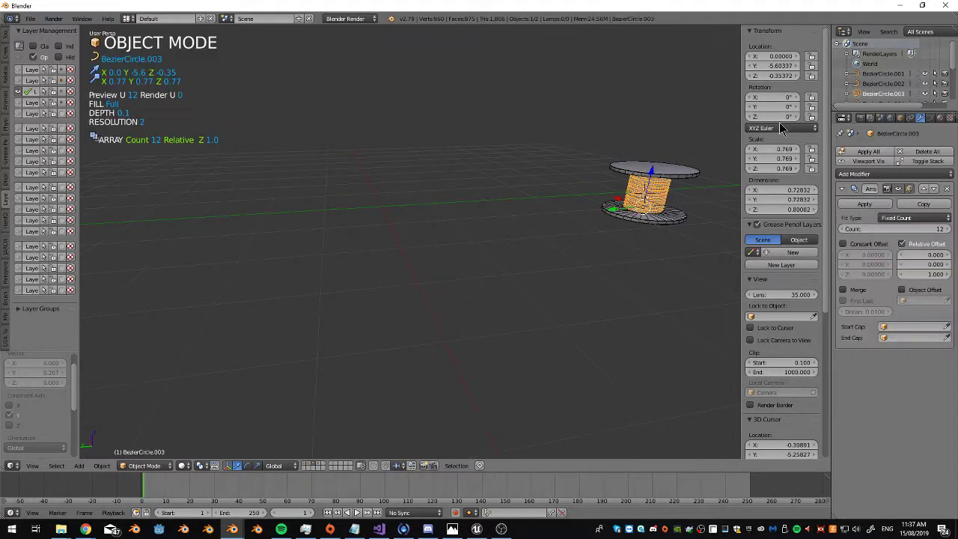
{"action": "left_click", "coordinate": [775, 66]}
{"action": "type", "text": "0"}
{"action": "key", "text": "Return"}
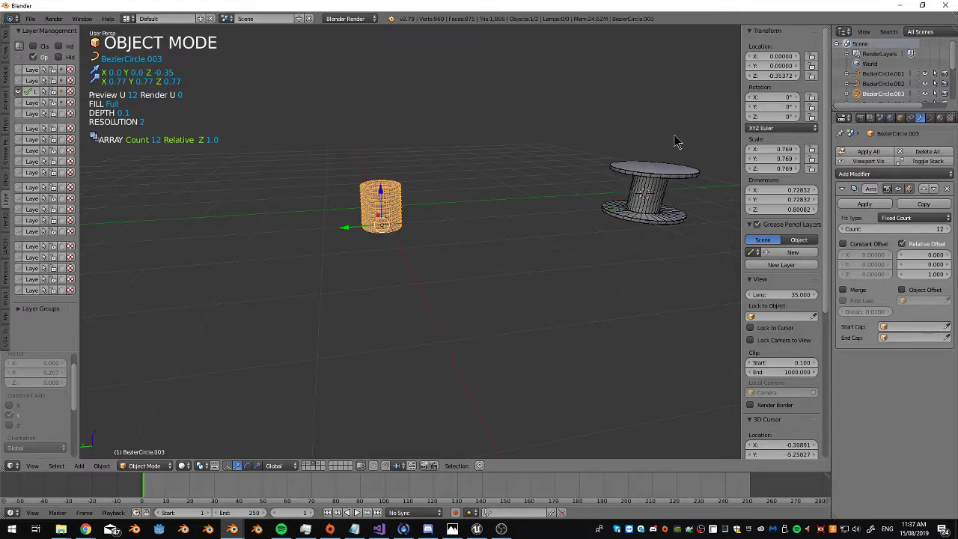
Set the Y location of the third layer's spool to 0
{"action": "right_click", "coordinate": [651, 184]}
{"action": "left_click", "coordinate": [772, 66]}
{"action": "type", "text": "0"}
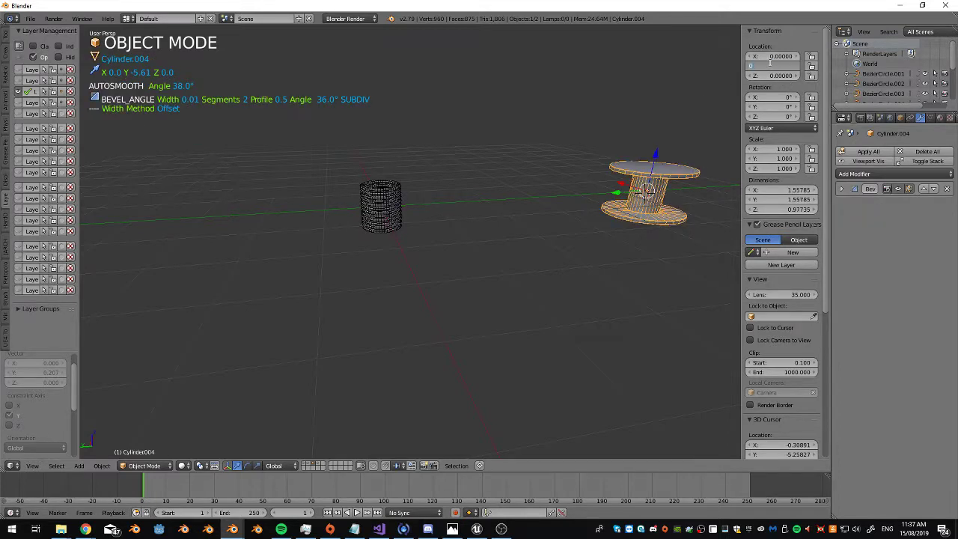
{"action": "key", "text": "Return"}
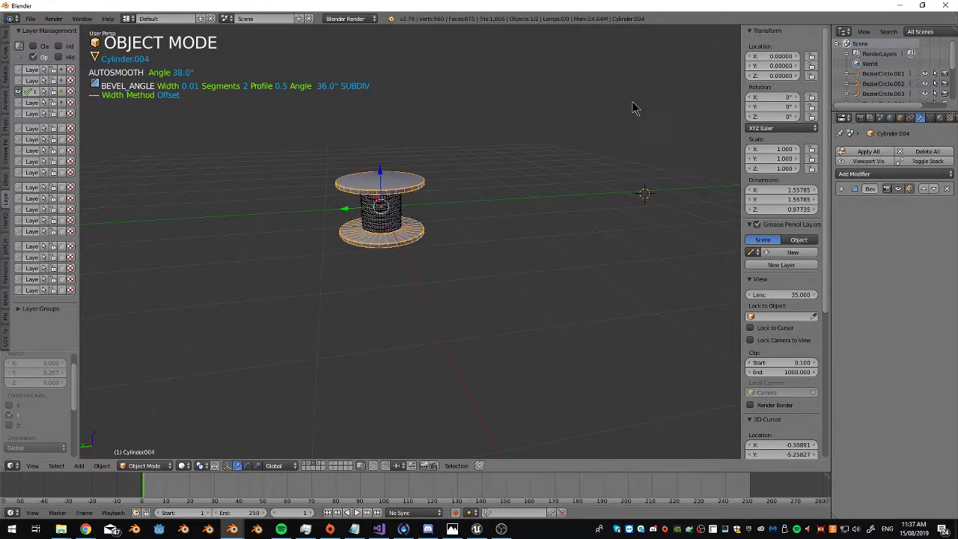
Turn on the fourth layer and set its cable coil's Y location to 0
{"action": "left_click", "coordinate": [18, 93]}
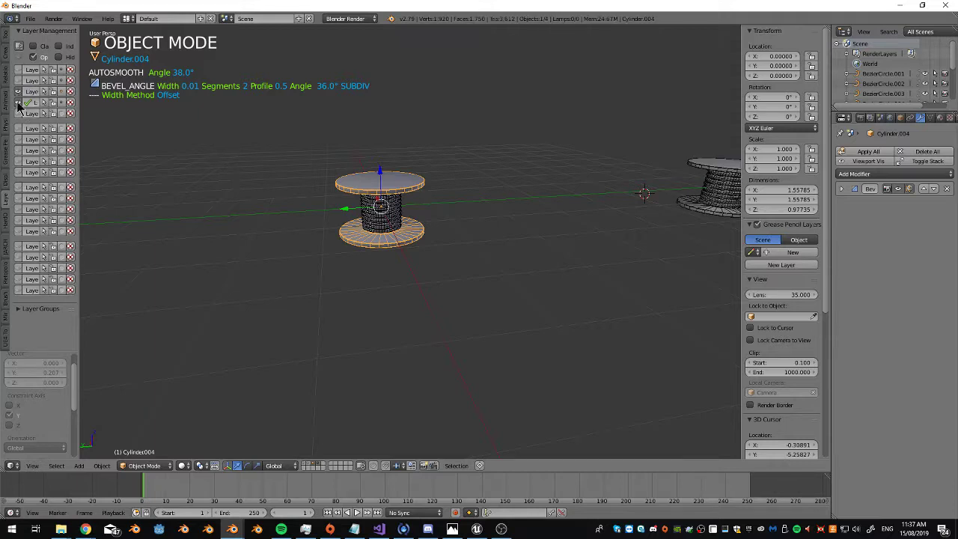
{"action": "right_click", "coordinate": [724, 192]}
{"action": "left_click", "coordinate": [772, 66]}
{"action": "type", "text": "0"}
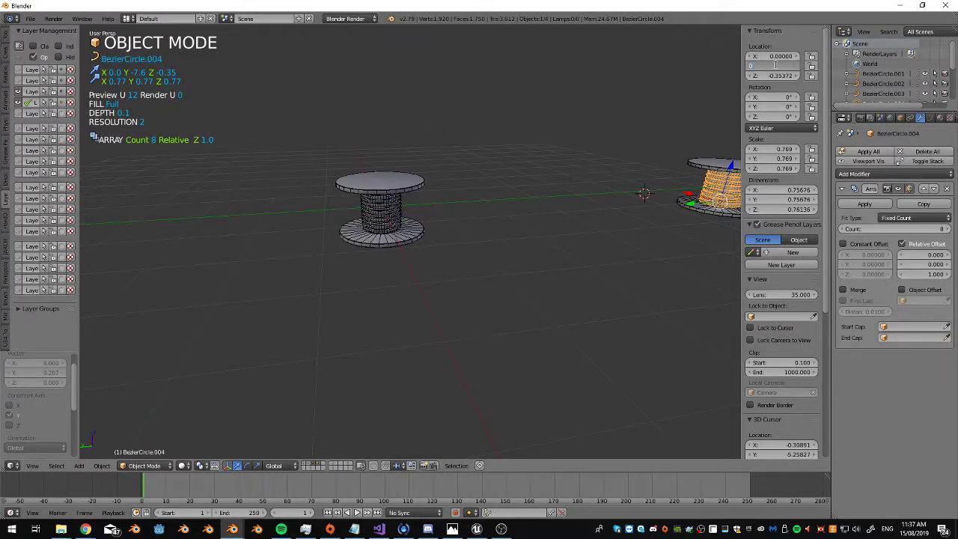
{"action": "key", "text": "Return"}
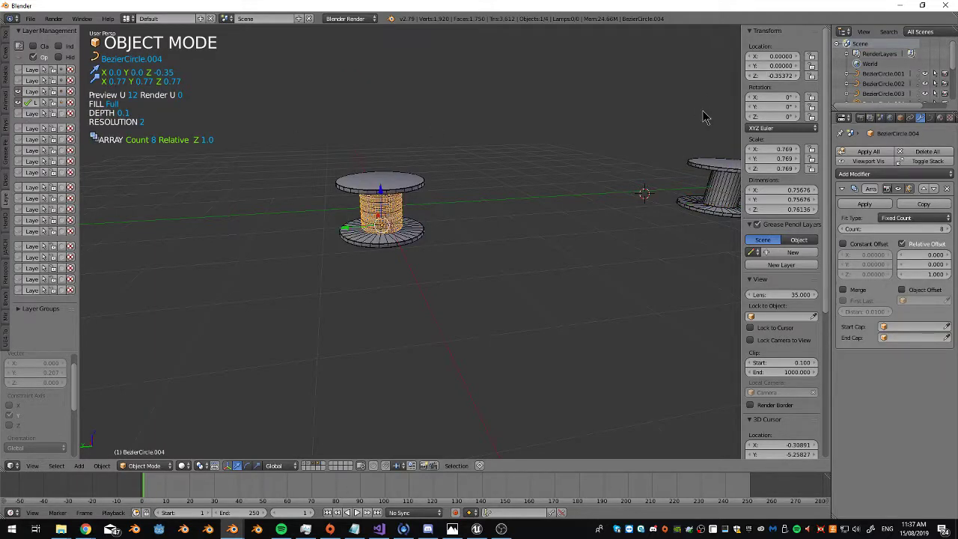
Set the Y location of the fourth layer's spool to 0
{"action": "right_click", "coordinate": [724, 174]}
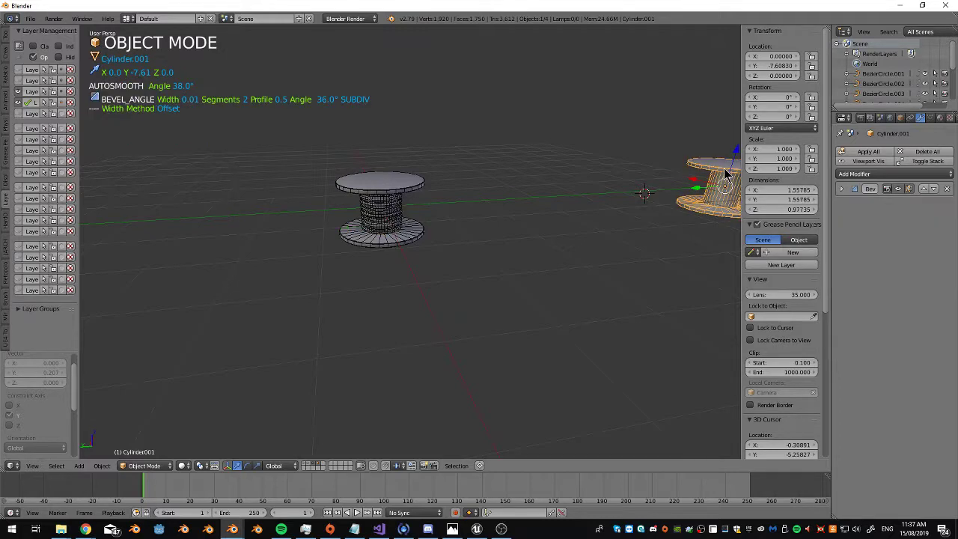
{"action": "left_click", "coordinate": [778, 66]}
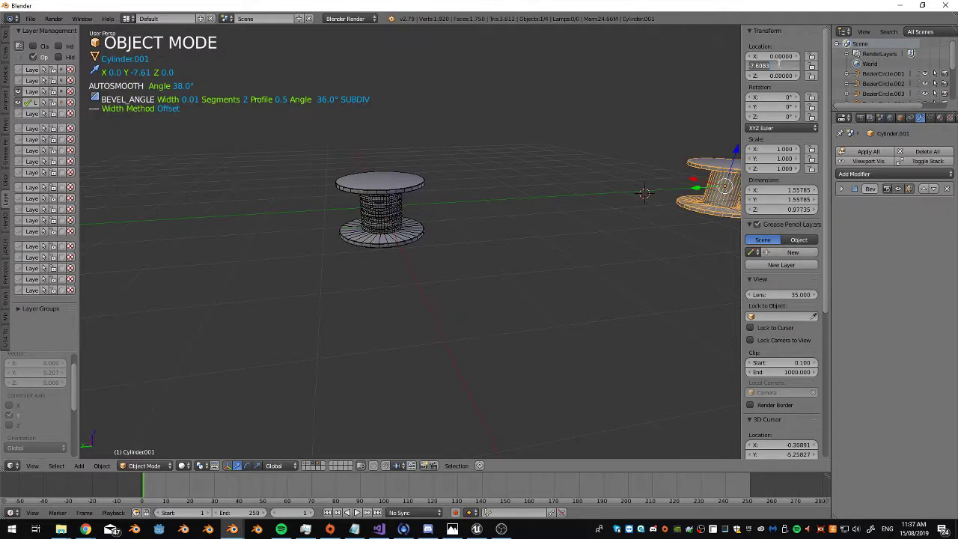
{"action": "type", "text": "0"}
{"action": "key", "text": "Return"}
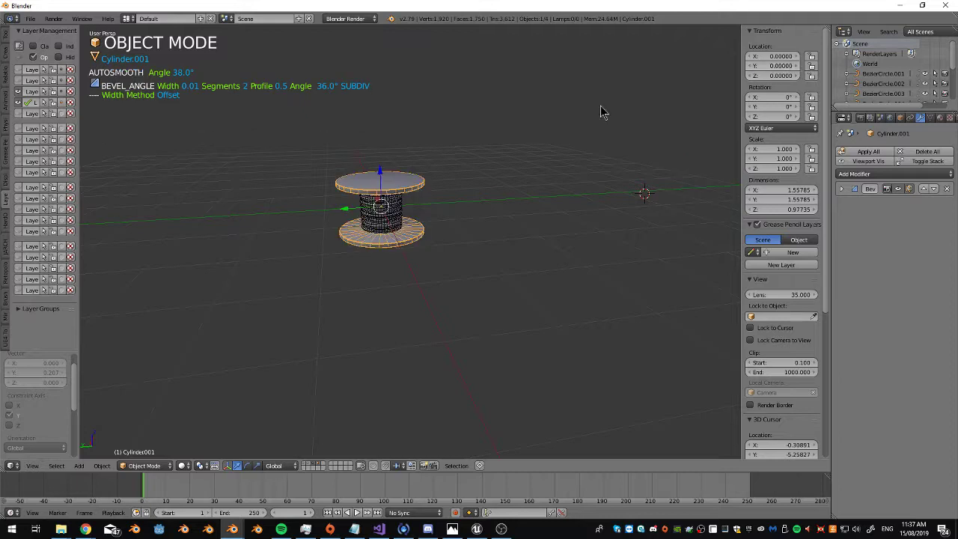
Hide the third and fourth layers and display only the first layer with the tall narrow spool
{"action": "left_click", "coordinate": [18, 103]}
{"action": "left_click", "coordinate": [21, 103]}
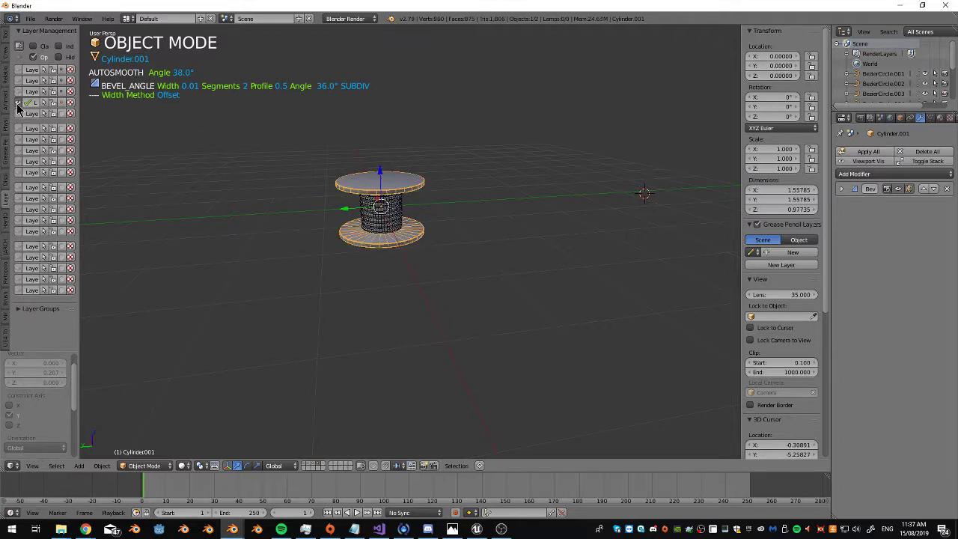
{"action": "left_click", "coordinate": [20, 113]}
{"action": "left_click", "coordinate": [19, 105]}
{"action": "left_click", "coordinate": [20, 71], "text": "shift"}
{"action": "left_click", "coordinate": [16, 105], "text": "shift"}
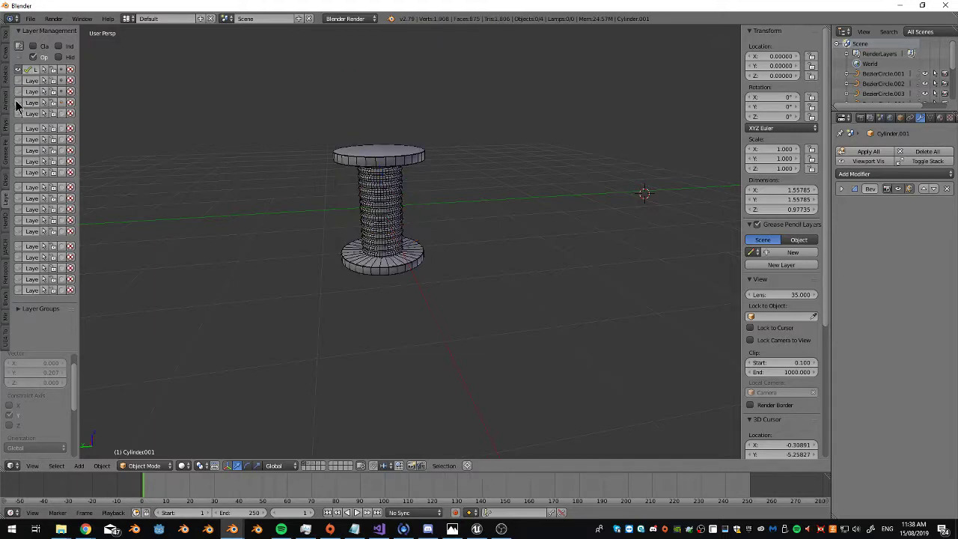
{"action": "middle_click_drag", "start_coordinate": [502, 262], "coordinate": [472, 231]}
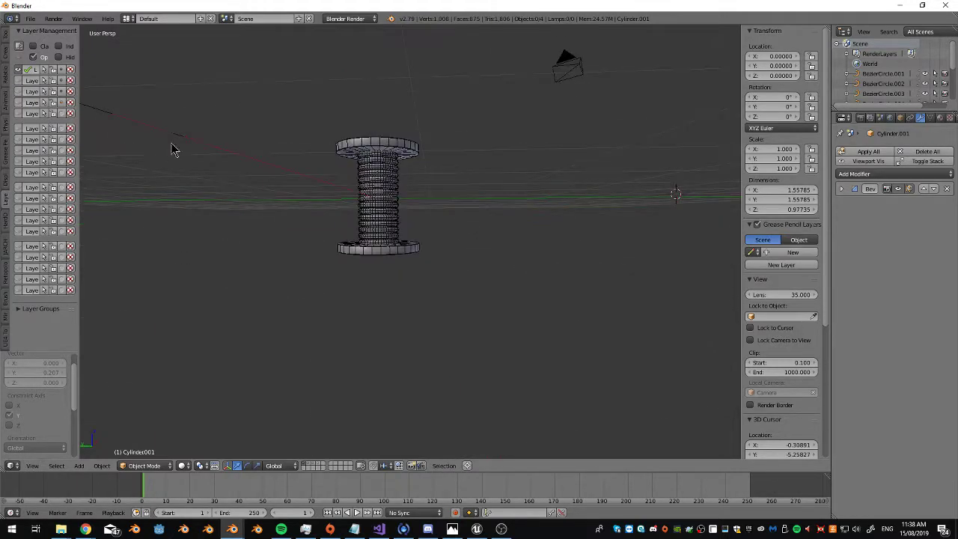
Save the file as Coil_Wheels.blend in the G:\Market Models folder
{"action": "left_click", "coordinate": [29, 18]}
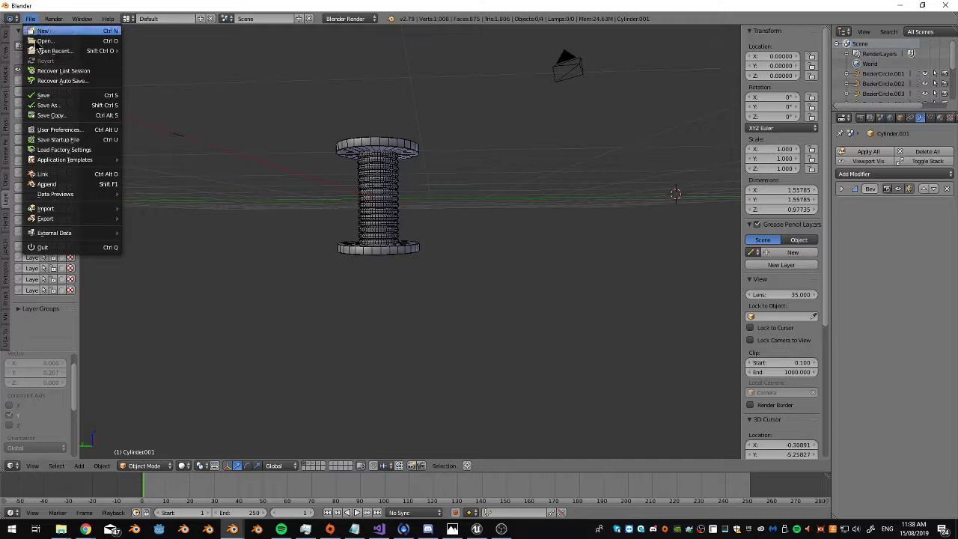
{"action": "left_click", "coordinate": [60, 95]}
{"action": "left_click", "coordinate": [154, 56]}
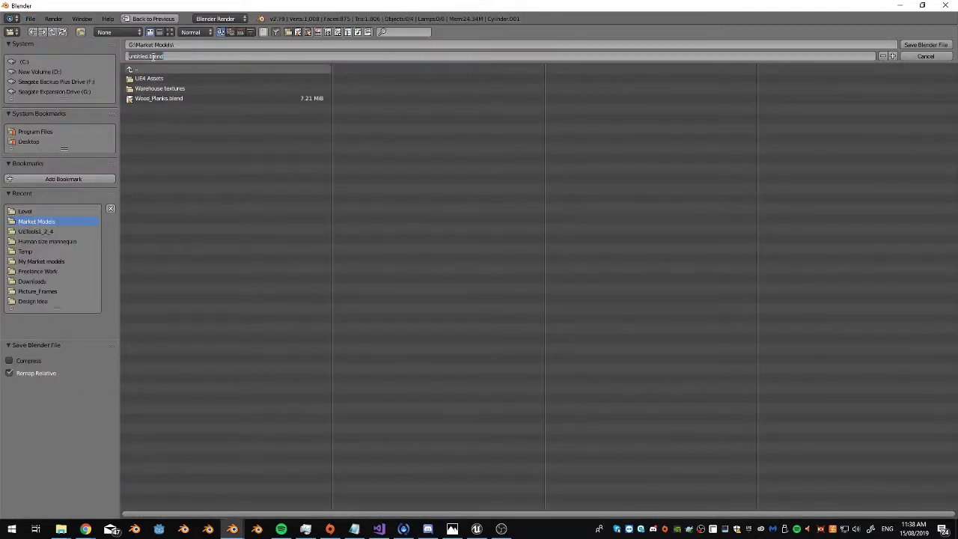
{"action": "key", "text": "BackSpace"}
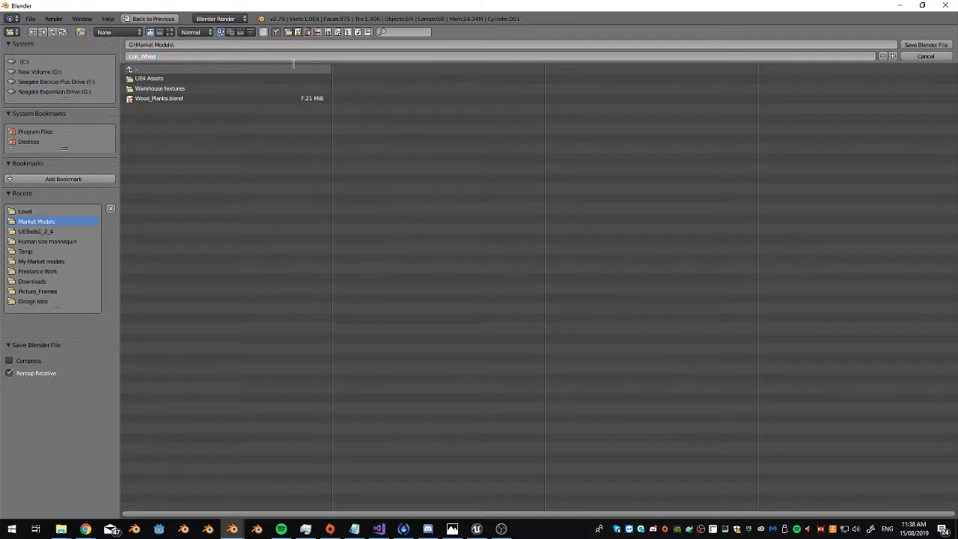
{"action": "left_click", "coordinate": [925, 45]}
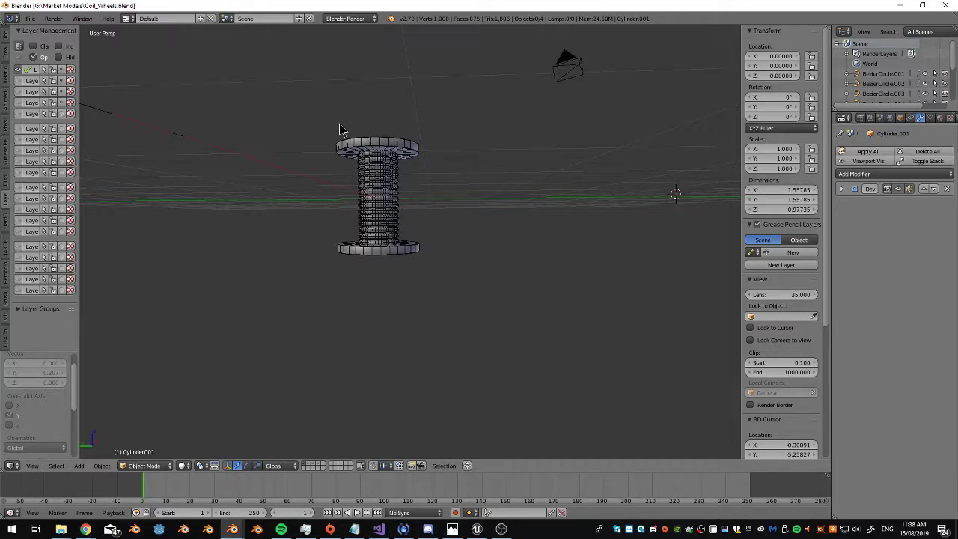
Examine the spool and coil on each of the four layers in turn
{"action": "right_click", "coordinate": [385, 169]}
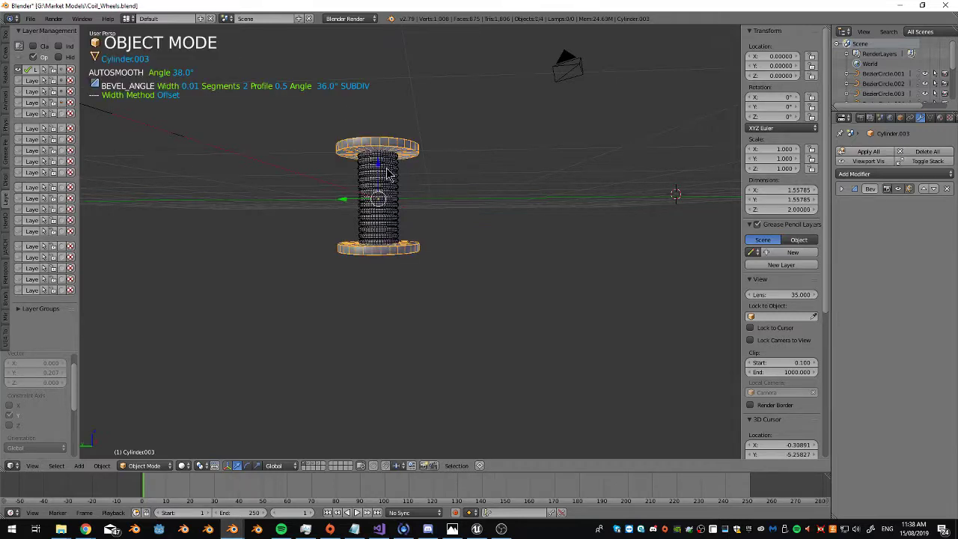
{"action": "right_click", "coordinate": [387, 187]}
{"action": "middle_click_drag", "start_coordinate": [388, 187], "coordinate": [483, 188]}
{"action": "scroll", "coordinate": [376, 161], "scroll_direction": "up", "scroll_amount": 3}
{"action": "left_click", "coordinate": [28, 80]}
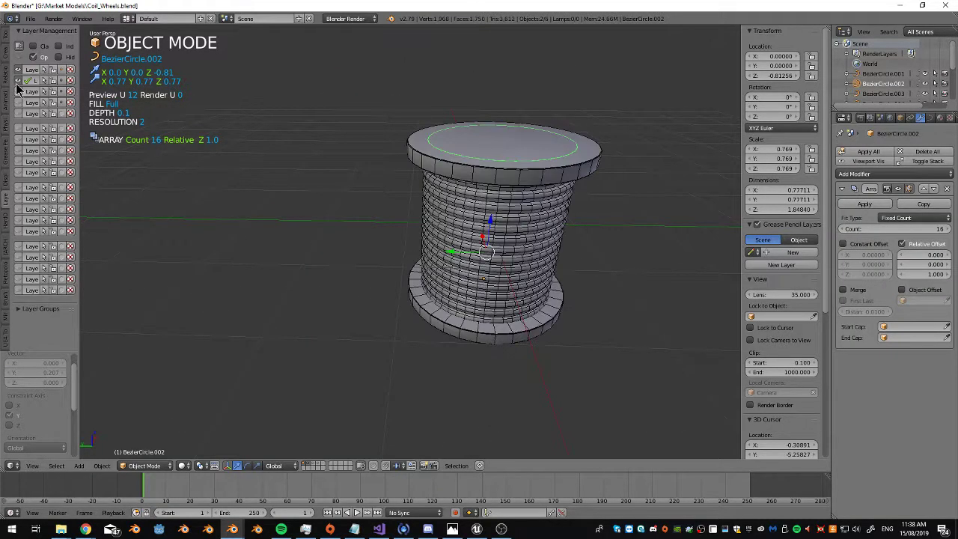
{"action": "left_click", "coordinate": [23, 91]}
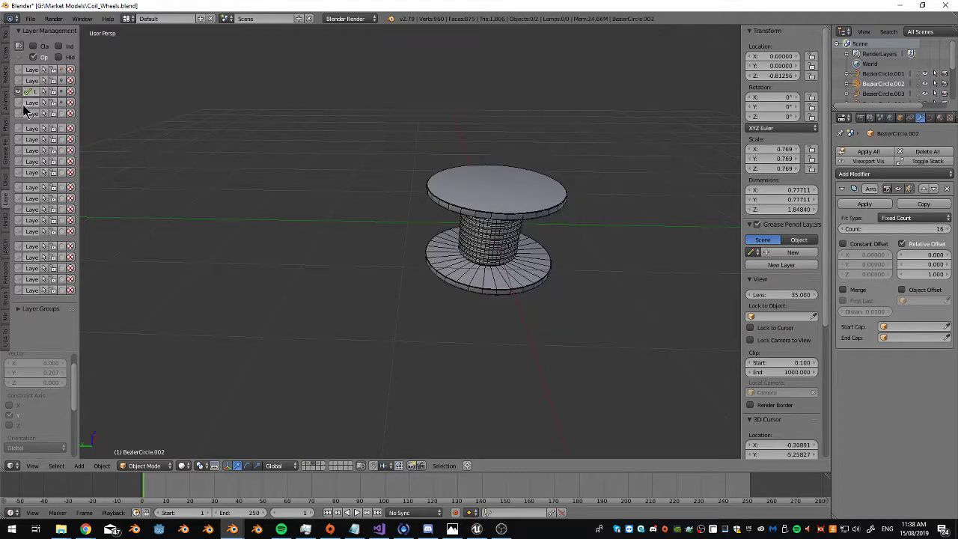
{"action": "left_click", "coordinate": [22, 103]}
{"action": "left_click", "coordinate": [22, 104]}
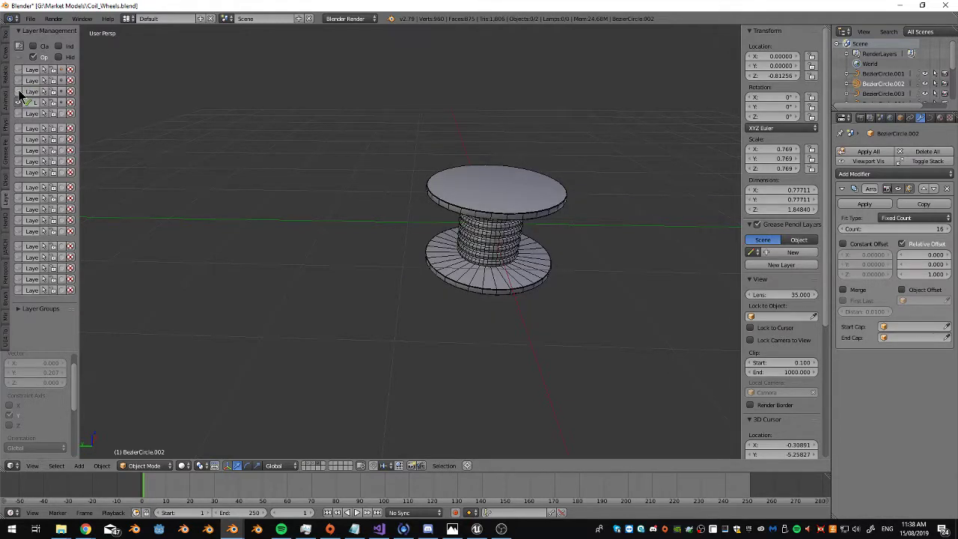
{"action": "middle_click_drag", "start_coordinate": [483, 149], "coordinate": [415, 144]}
Display only the third layer and select its spool together with the coil as the active object
{"action": "left_click", "coordinate": [22, 93], "text": "shift"}
{"action": "left_click", "coordinate": [21, 103]}
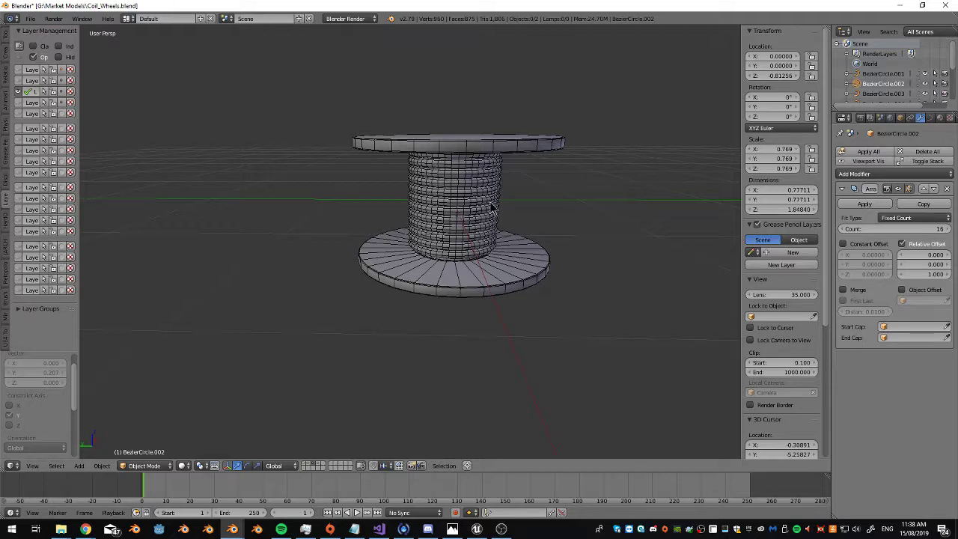
{"action": "key", "text": "a"}
{"action": "right_click", "coordinate": [464, 190], "text": "shift"}
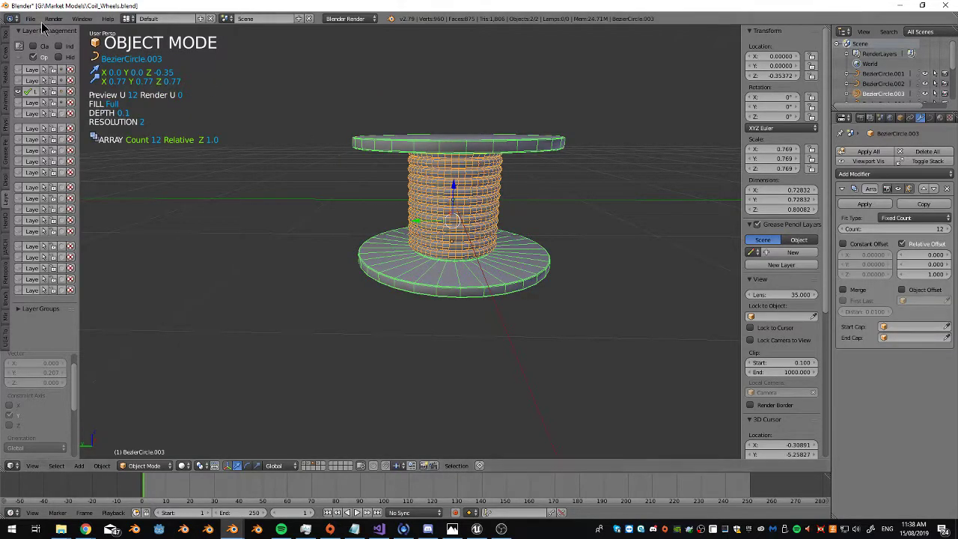
{"action": "left_click", "coordinate": [30, 18]}
{"action": "mouse_move", "coordinate": [35, 220]}
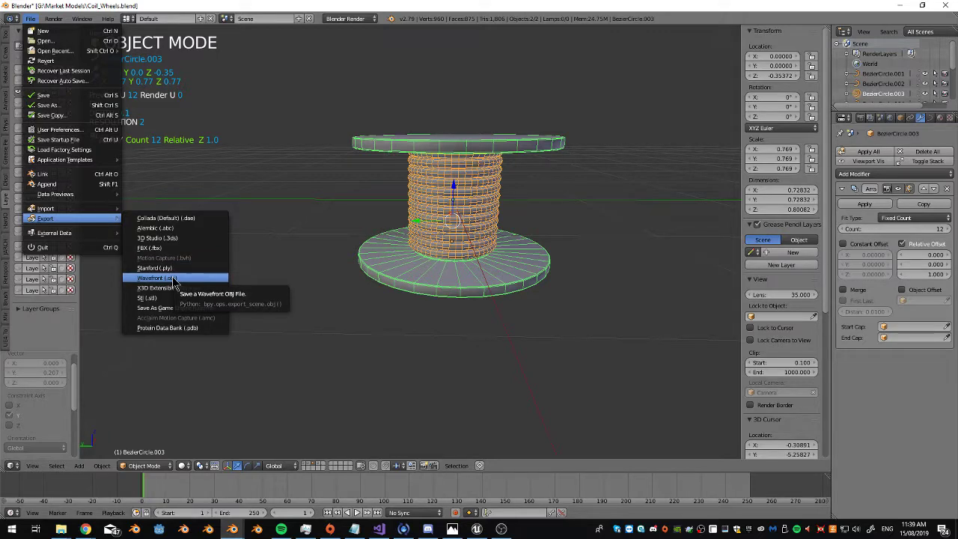
{"action": "left_click", "coordinate": [142, 247]}
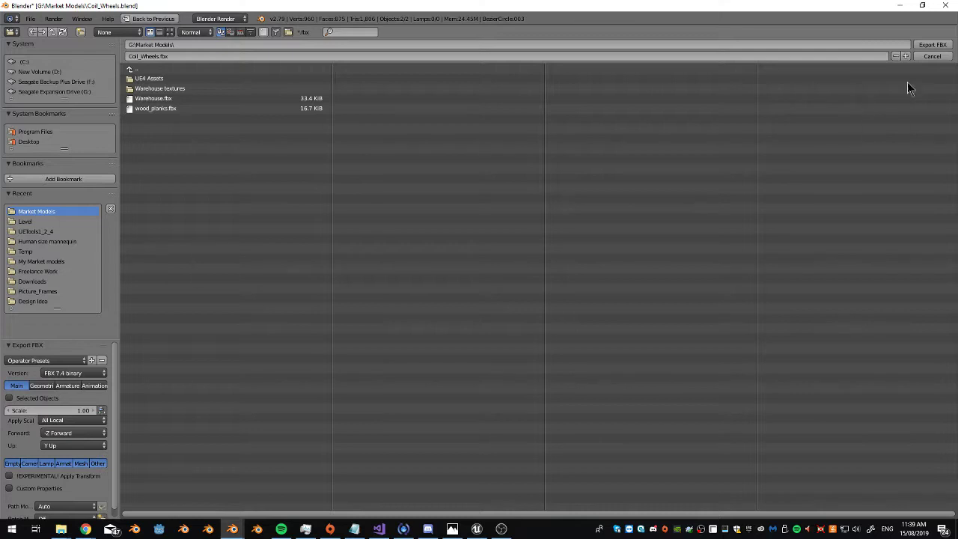
{"action": "left_click", "coordinate": [932, 56]}
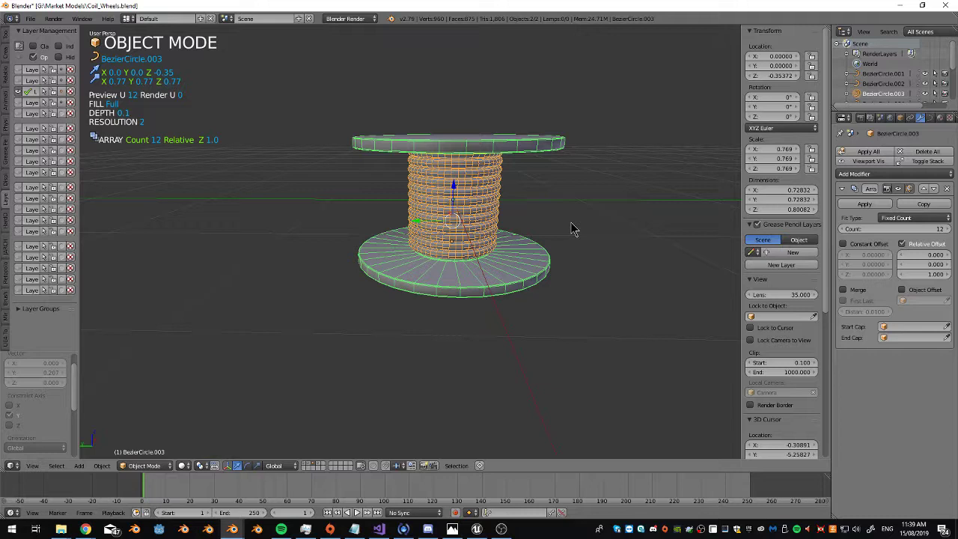
{"action": "left_click", "coordinate": [30, 18]}
{"action": "mouse_move", "coordinate": [50, 209]}
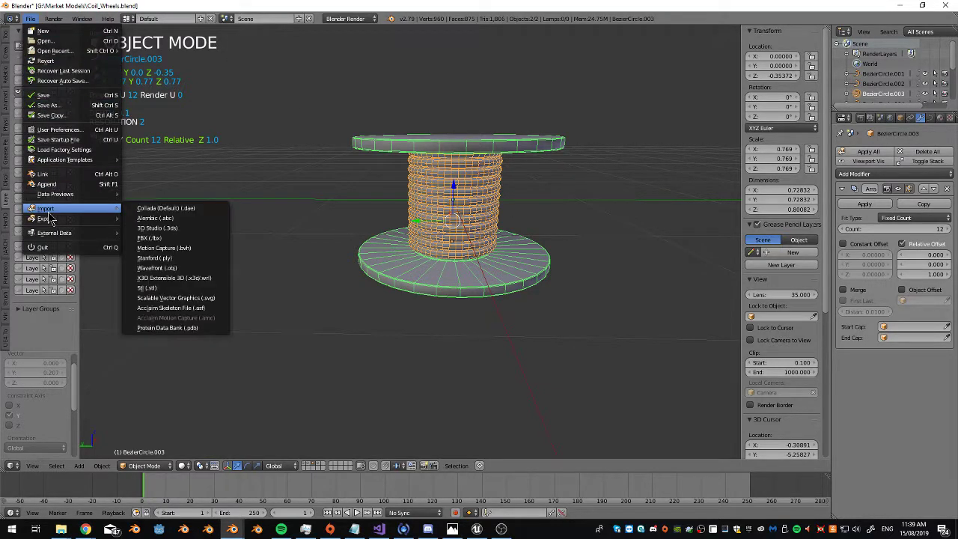
{"action": "key", "text": "Escape"}
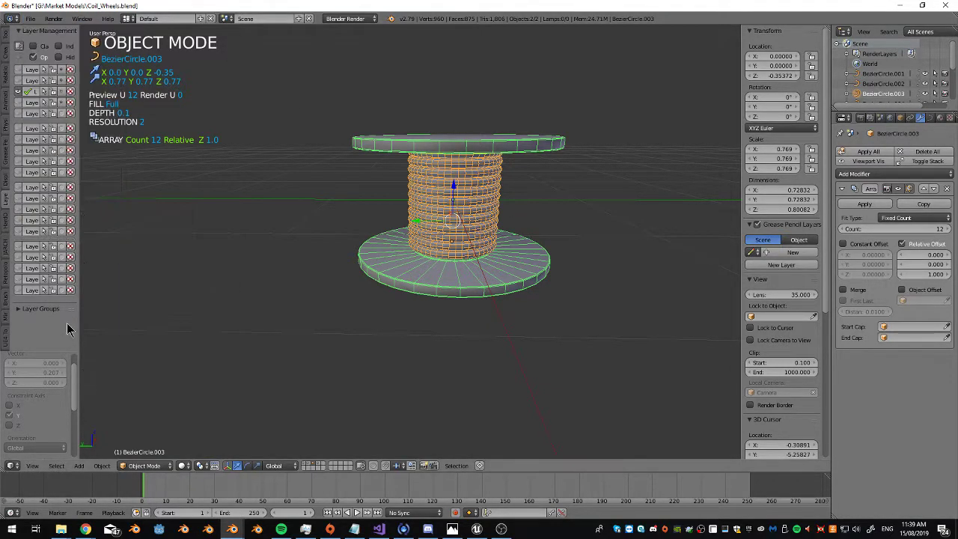
Import SK_Mannequin.FBX from the Human size mannequin folder as a scale reference beside the third layer's spool
{"action": "left_click", "coordinate": [30, 18]}
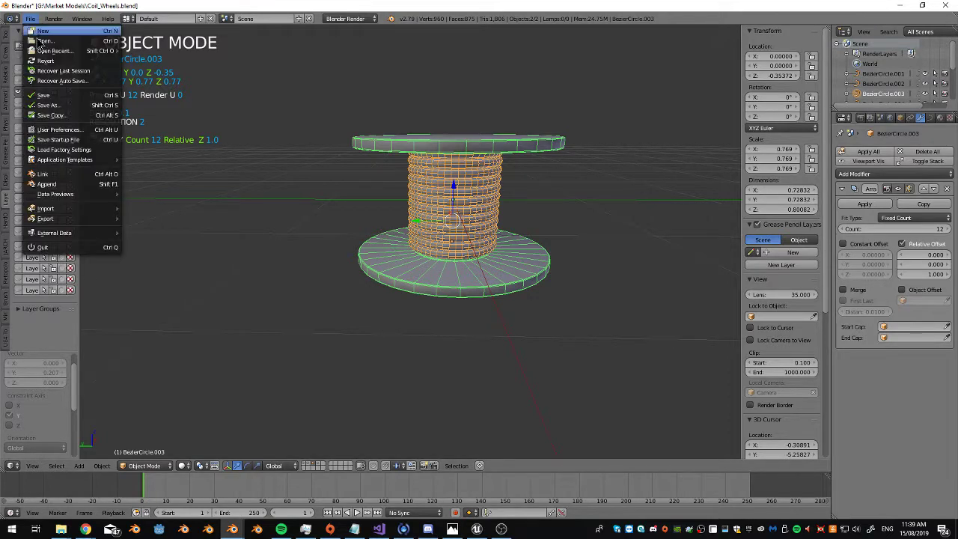
{"action": "mouse_move", "coordinate": [81, 211]}
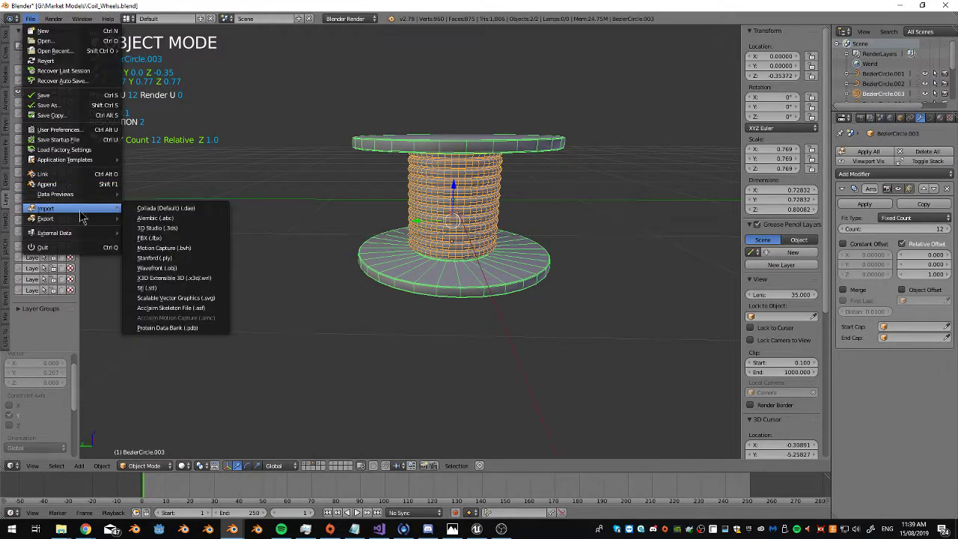
{"action": "left_click", "coordinate": [149, 237]}
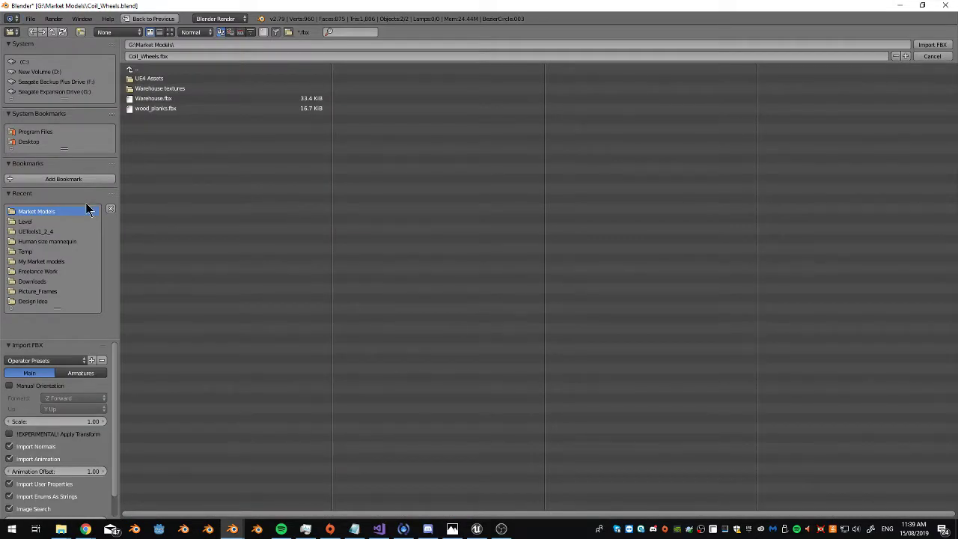
{"action": "left_click", "coordinate": [54, 242]}
{"action": "left_click", "coordinate": [156, 81]}
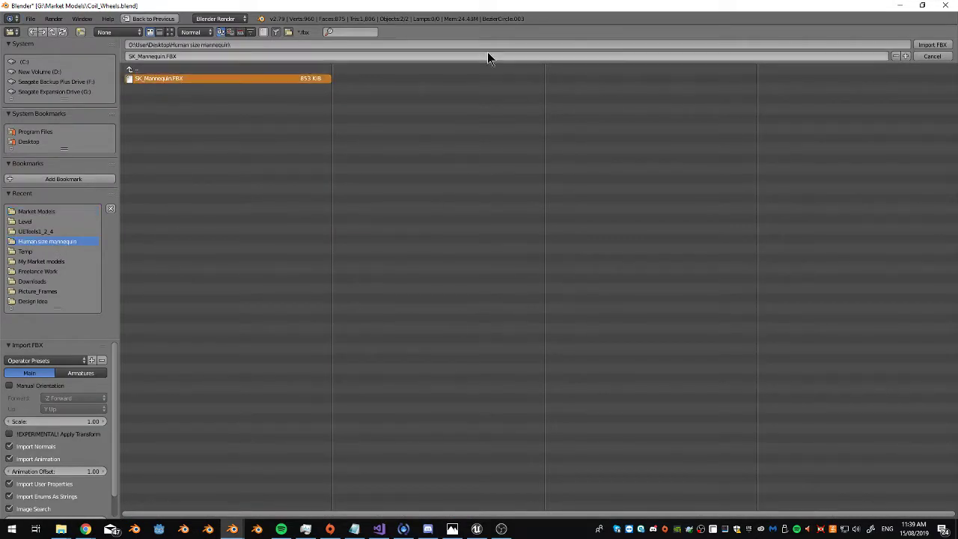
{"action": "left_click", "coordinate": [946, 47]}
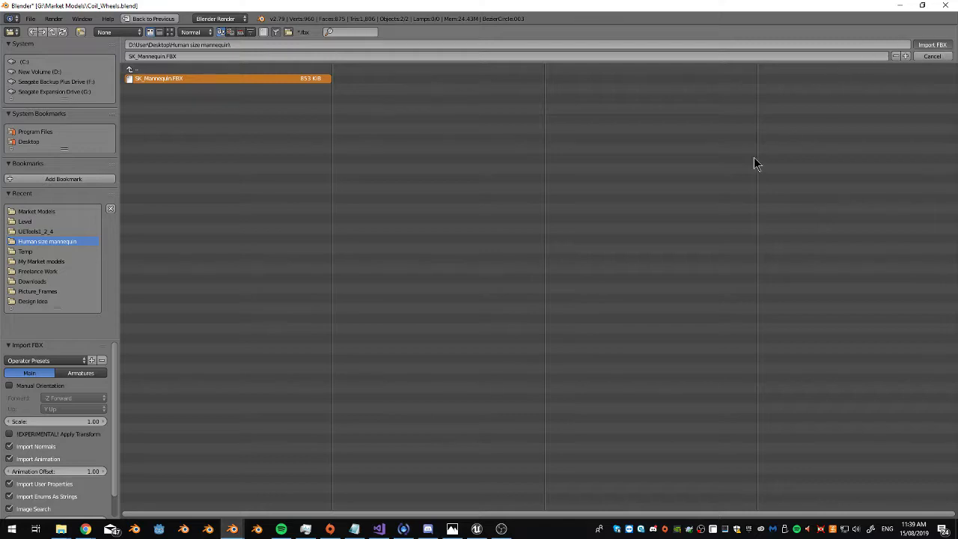
{"action": "scroll", "coordinate": [483, 203], "scroll_direction": "down", "scroll_amount": 6}
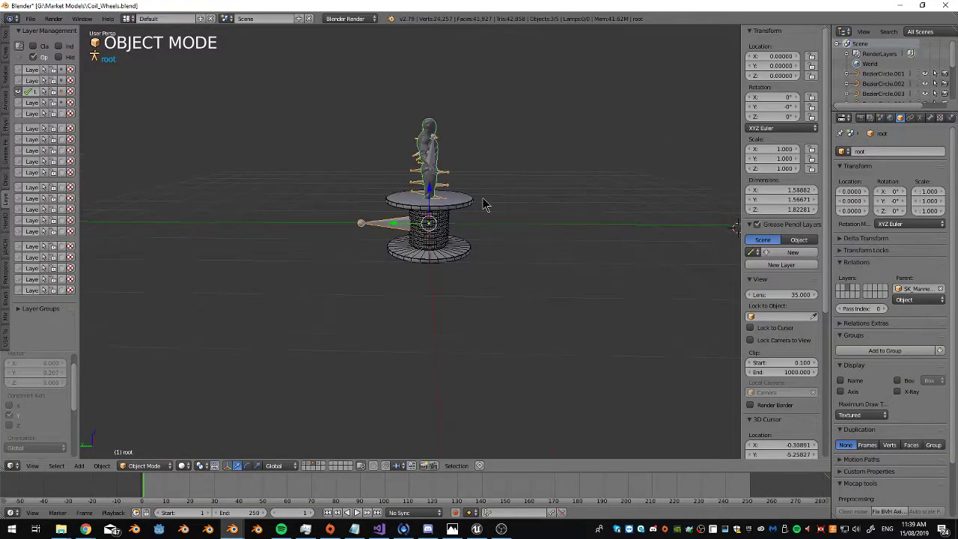
{"action": "scroll", "coordinate": [486, 198], "scroll_direction": "up", "scroll_amount": 6}
{"action": "scroll", "coordinate": [471, 211], "scroll_direction": "up", "scroll_amount": 3}
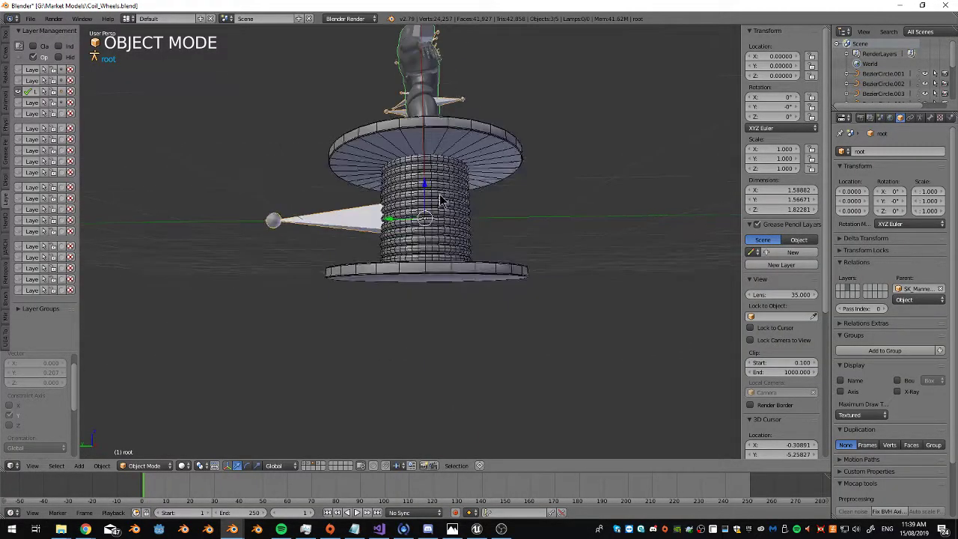
{"action": "scroll", "coordinate": [474, 228], "scroll_direction": "down", "scroll_amount": 3}
Display the first layer's tall narrow spool together with the third layer that holds the mannequin
{"action": "right_click", "coordinate": [455, 217]}
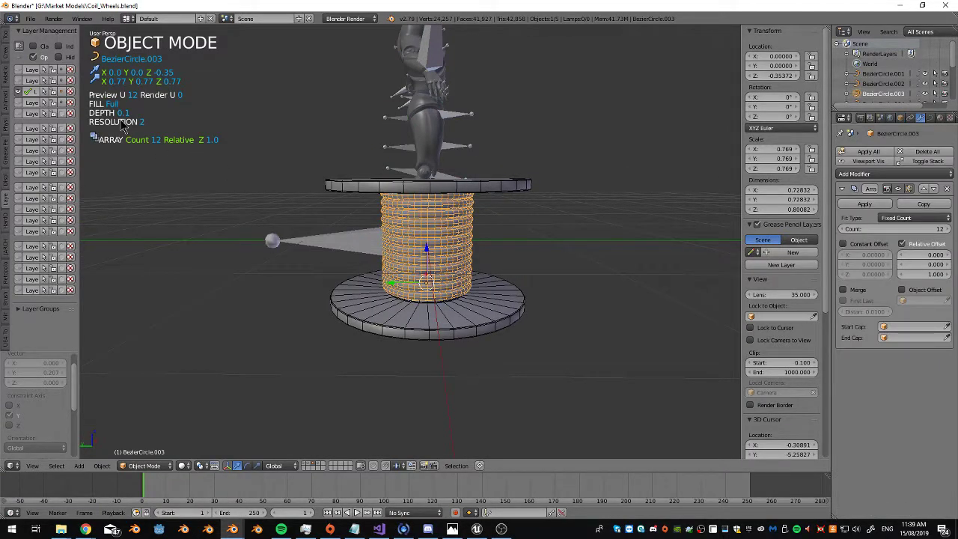
{"action": "left_click", "coordinate": [18, 70]}
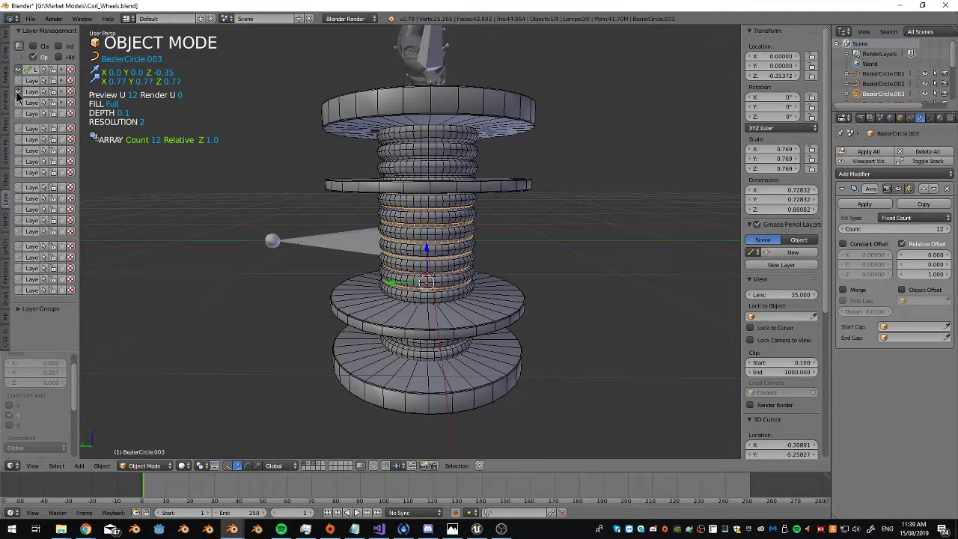
{"action": "left_click", "coordinate": [17, 92]}
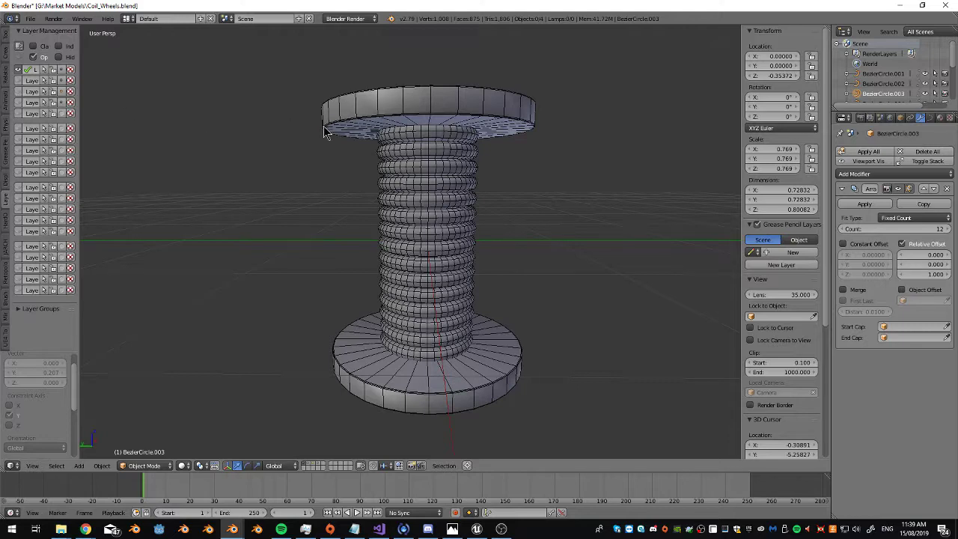
{"action": "left_click", "coordinate": [19, 91]}
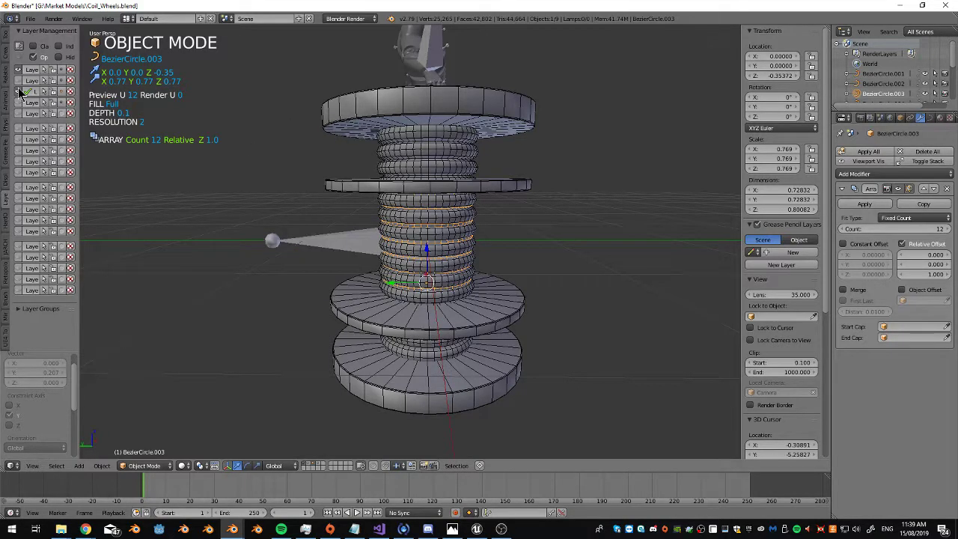
Select the mannequin with its rig and move it about 1.66 along the Y axis, clear of the spools
{"action": "right_click", "coordinate": [429, 51]}
{"action": "middle_click_drag", "start_coordinate": [429, 51], "coordinate": [391, 176]}
{"action": "right_click", "coordinate": [404, 192]}
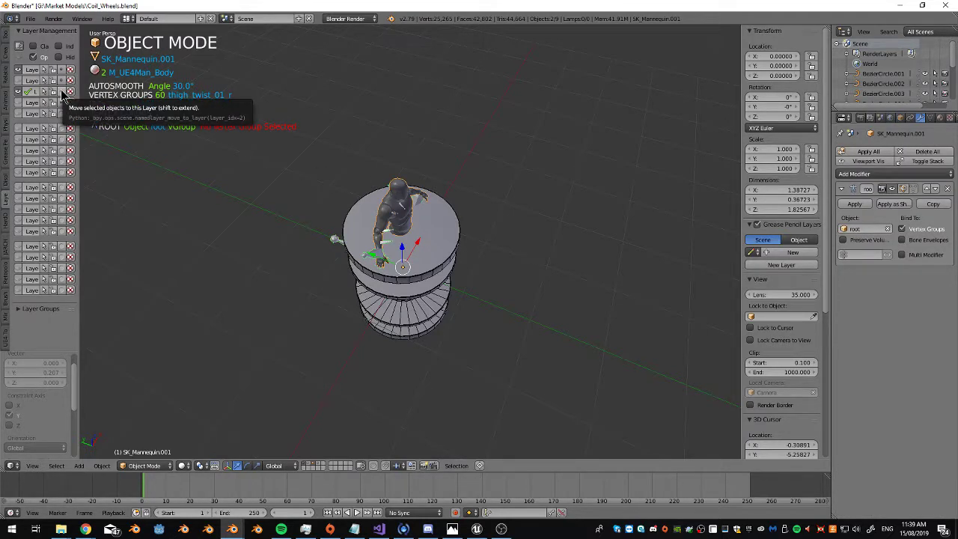
{"action": "middle_click_drag", "start_coordinate": [225, 86], "coordinate": [374, 105]}
{"action": "scroll", "coordinate": [394, 114], "scroll_direction": "up", "scroll_amount": 4}
{"action": "scroll", "coordinate": [395, 114], "scroll_direction": "down", "scroll_amount": 4}
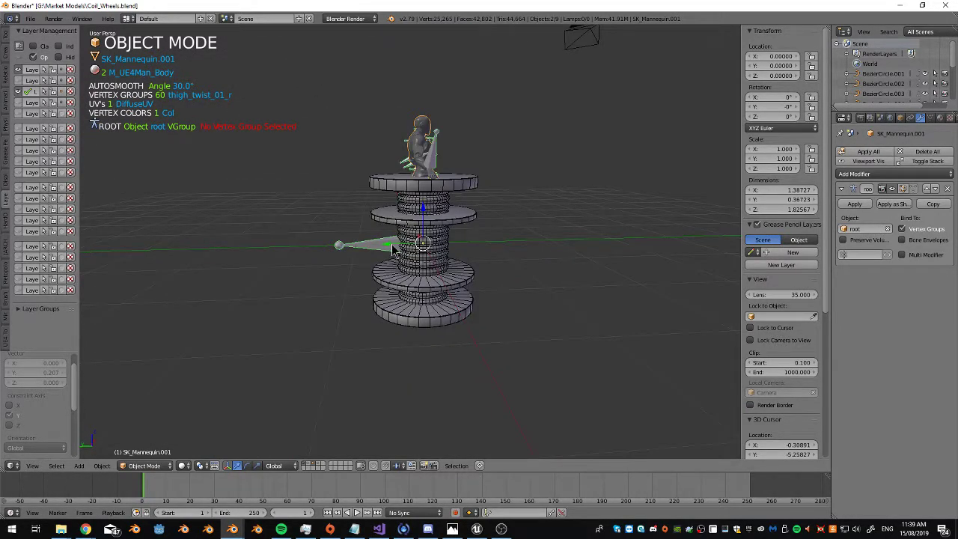
{"action": "left_click_drag", "start_coordinate": [392, 249], "coordinate": [285, 251]}
{"action": "middle_click_drag", "start_coordinate": [434, 210], "coordinate": [454, 187]}
{"action": "scroll", "coordinate": [461, 176], "scroll_direction": "up", "scroll_amount": 7}
{"action": "scroll", "coordinate": [471, 154], "scroll_direction": "down", "scroll_amount": 3}
Hide the first layer and raise the third layer's spool and coil about 0.48 along the Z axis
{"action": "right_click", "coordinate": [454, 183]}
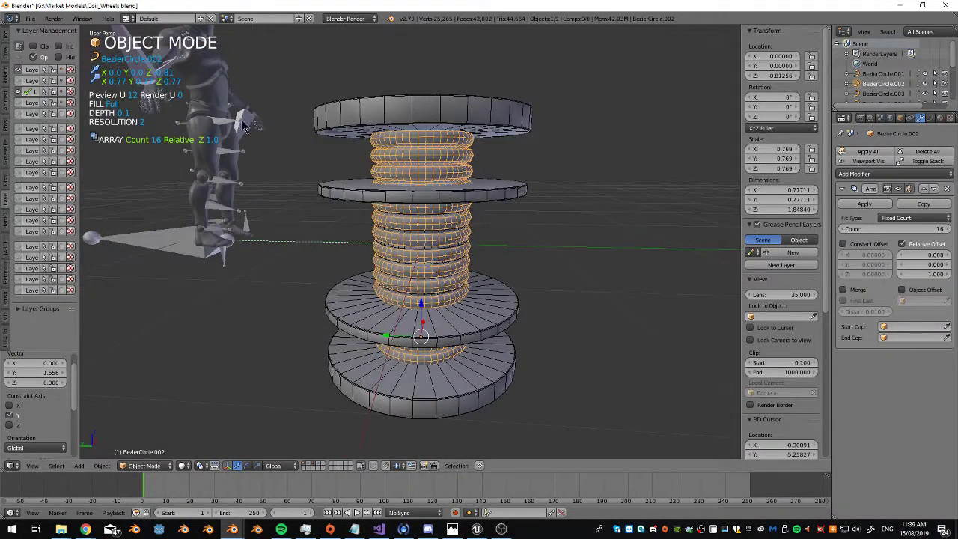
{"action": "left_click", "coordinate": [19, 68]}
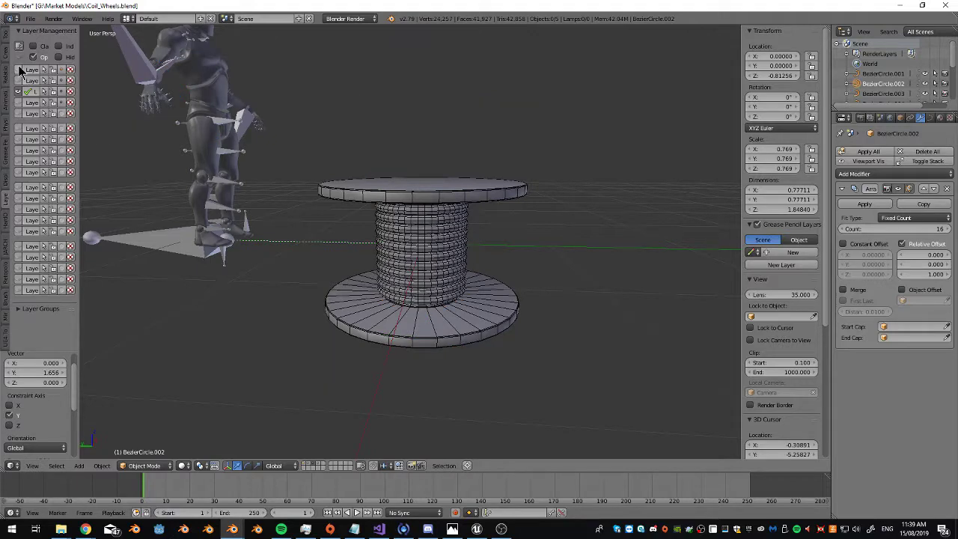
{"action": "mouse_move", "coordinate": [438, 225]}
{"action": "middle_mouse_down"}
{"action": "mouse_move", "coordinate": [445, 220]}
{"action": "mouse_move", "coordinate": [432, 229]}
{"action": "middle_mouse_up"}
{"action": "right_click", "coordinate": [445, 217]}
{"action": "right_click", "coordinate": [441, 166], "text": "shift"}
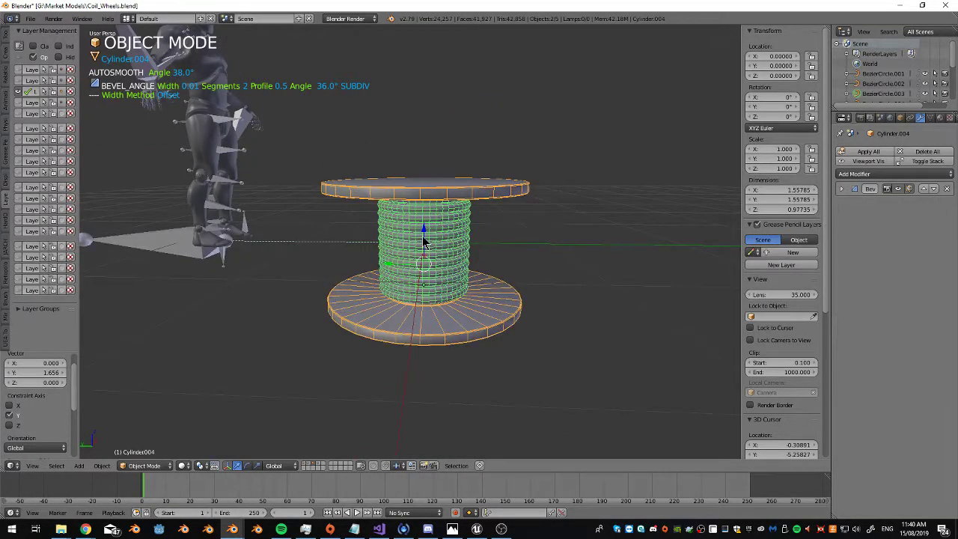
{"action": "key", "text": "g"}
{"action": "key", "text": "z"}
{"action": "left_click", "coordinate": [423, 182]}
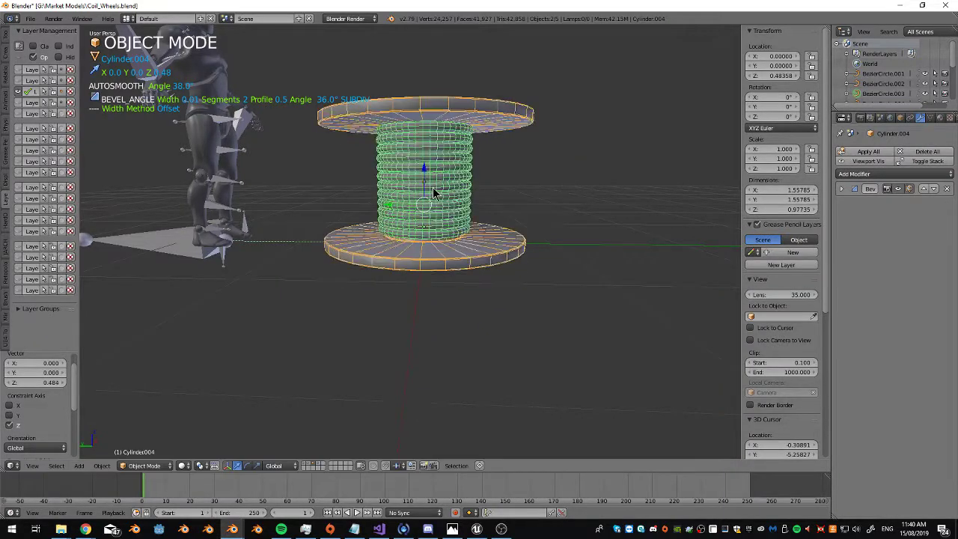
{"action": "mouse_move", "coordinate": [434, 188]}
{"action": "middle_mouse_down"}
{"action": "mouse_move", "coordinate": [404, 193]}
{"action": "mouse_move", "coordinate": [421, 207]}
{"action": "mouse_move", "coordinate": [432, 199]}
{"action": "middle_mouse_up"}
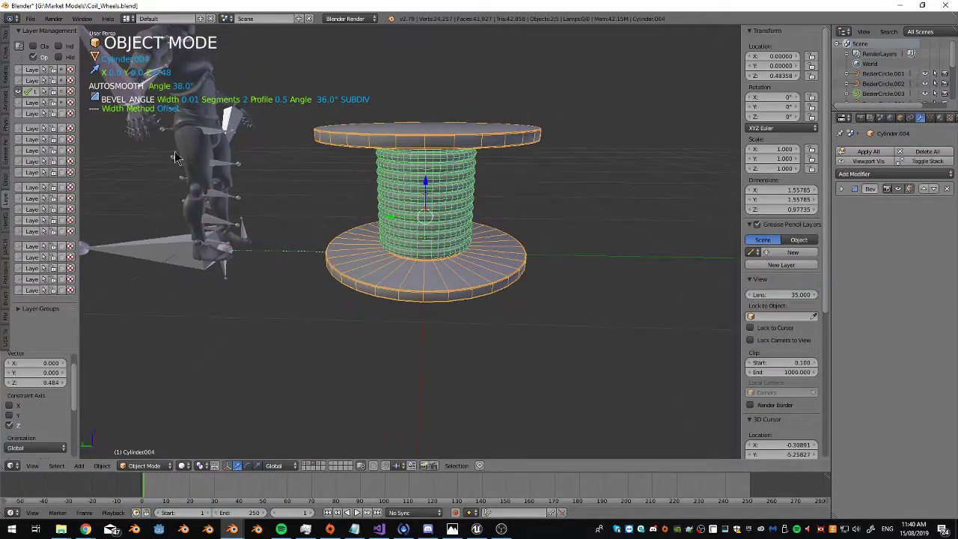
{"action": "left_click", "coordinate": [20, 102]}
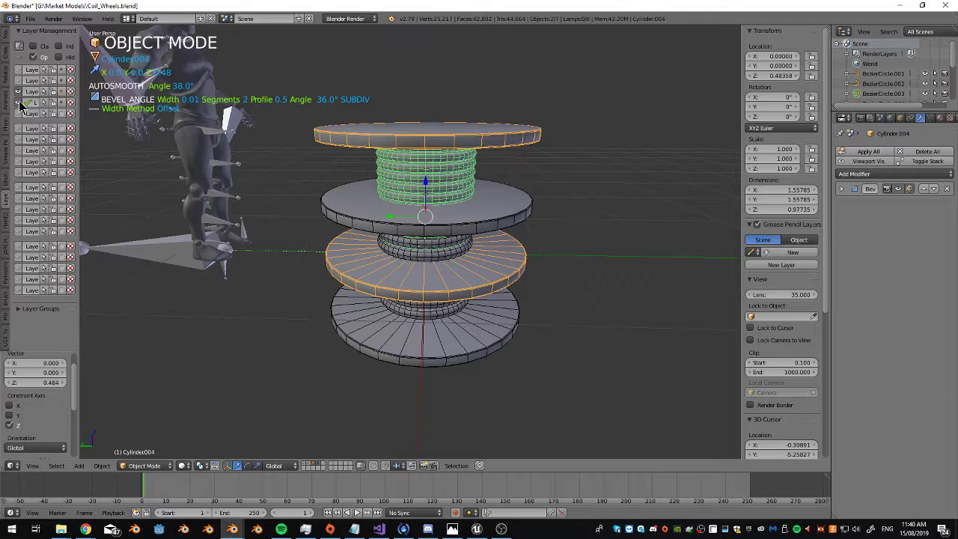
{"action": "left_click", "coordinate": [20, 102]}
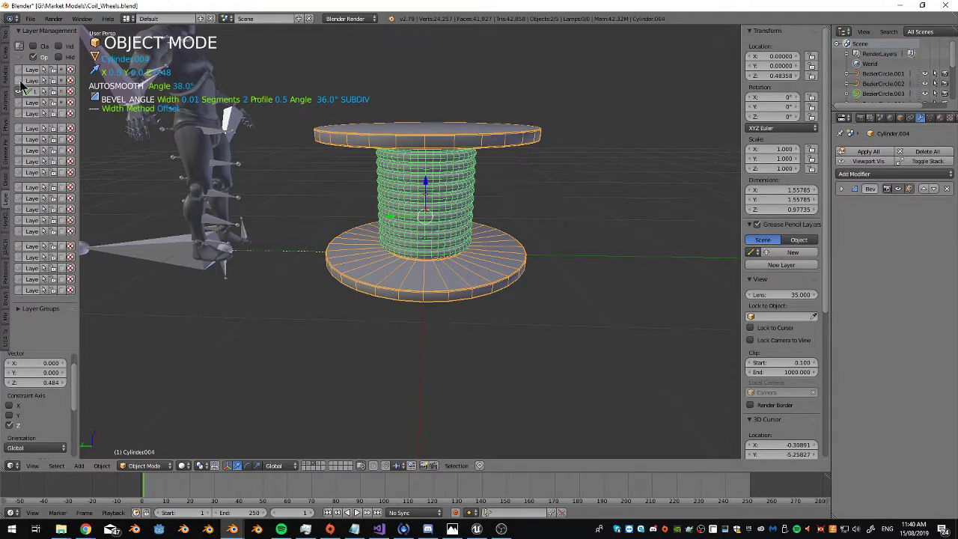
{"action": "left_click", "coordinate": [20, 103]}
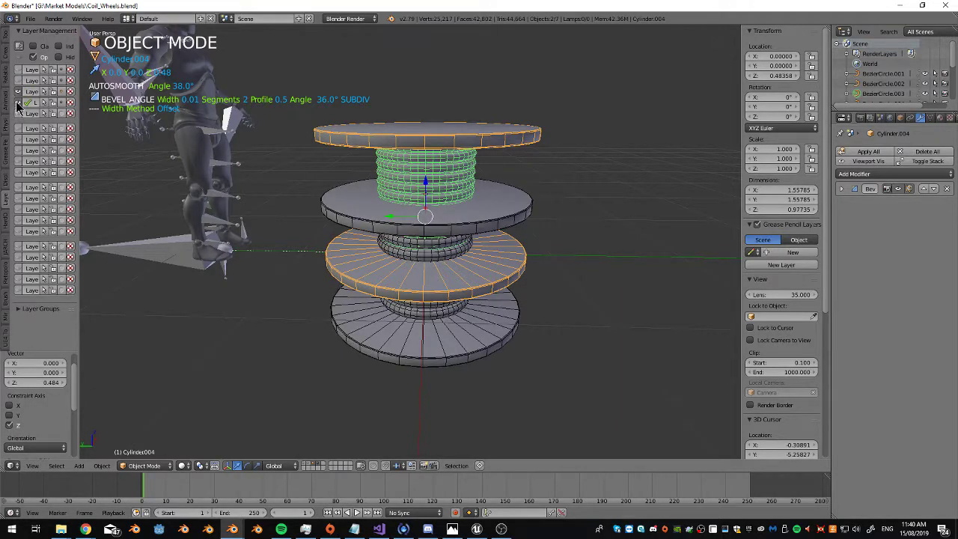
{"action": "left_click", "coordinate": [20, 103]}
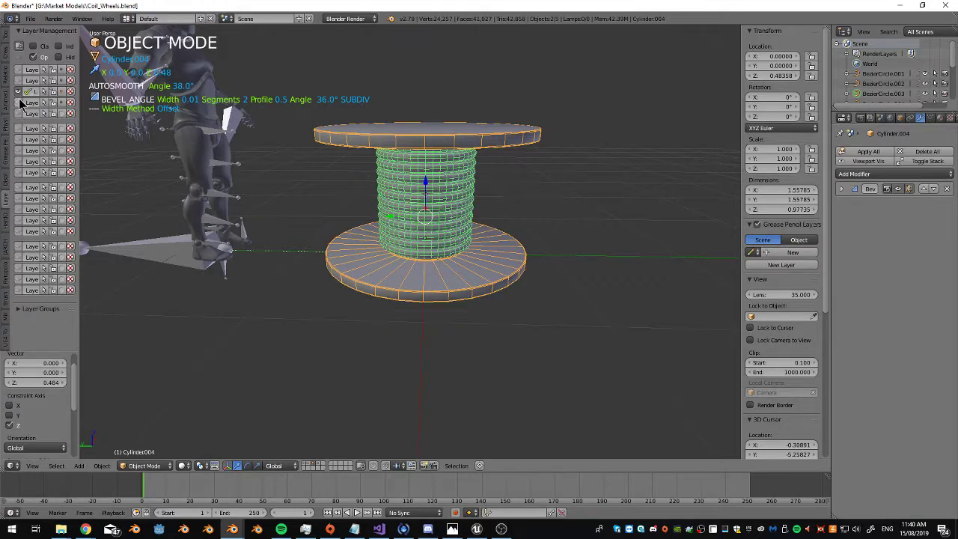
Display the second layer and raise its wide spool and coil about 1.015 along the Z axis
{"action": "left_click", "coordinate": [20, 81]}
{"action": "scroll", "coordinate": [227, 183], "scroll_direction": "down", "scroll_amount": 3}
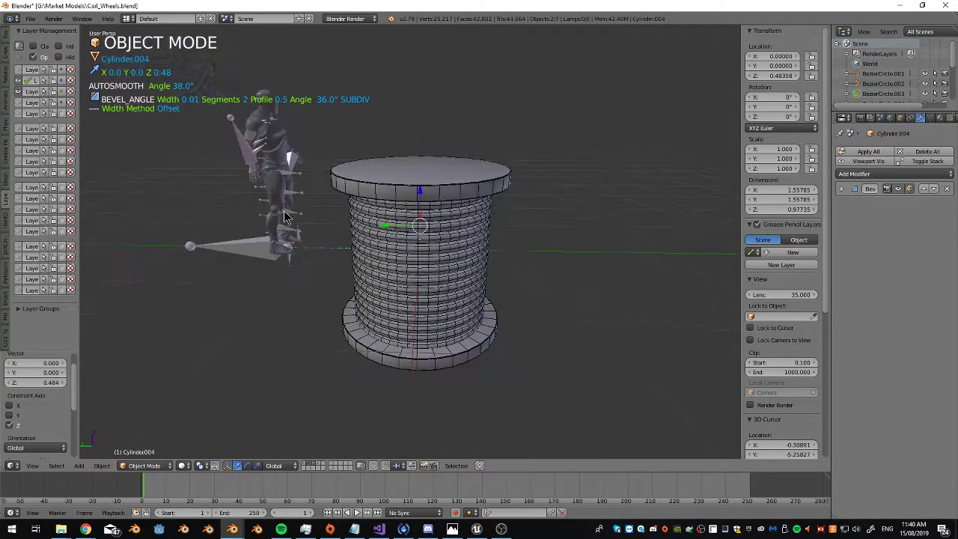
{"action": "right_click", "coordinate": [415, 241]}
{"action": "middle_click_drag", "start_coordinate": [416, 241], "coordinate": [442, 154]}
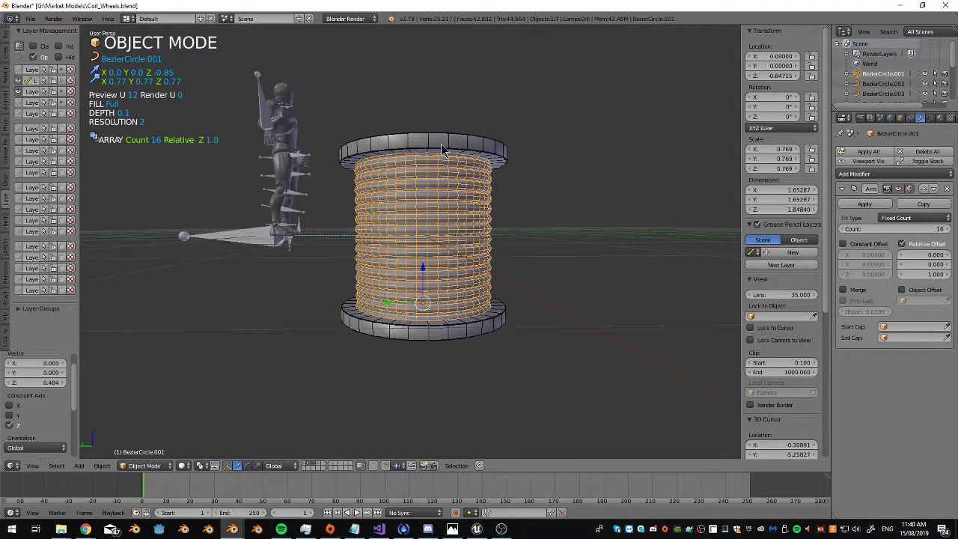
{"action": "right_click", "coordinate": [441, 150], "text": "shift"}
{"action": "left_click_drag", "start_coordinate": [423, 238], "coordinate": [423, 188]}
{"action": "middle_click_drag", "start_coordinate": [423, 189], "coordinate": [414, 213]}
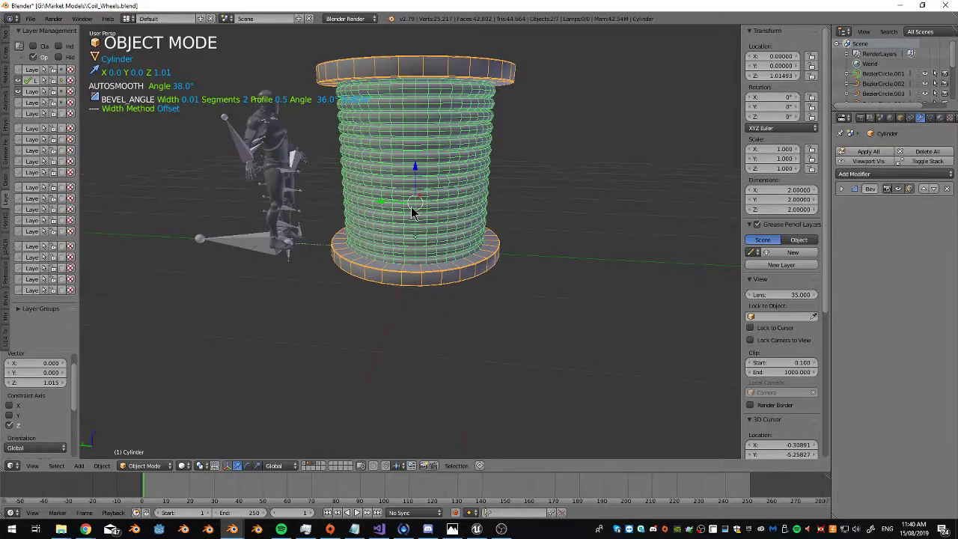
Try scaling the wide spool and coil by about 1.245 and raising them about 0.125 along Z, and undo both changes
{"action": "key", "text": "s"}
{"action": "left_click", "coordinate": [512, 206]}
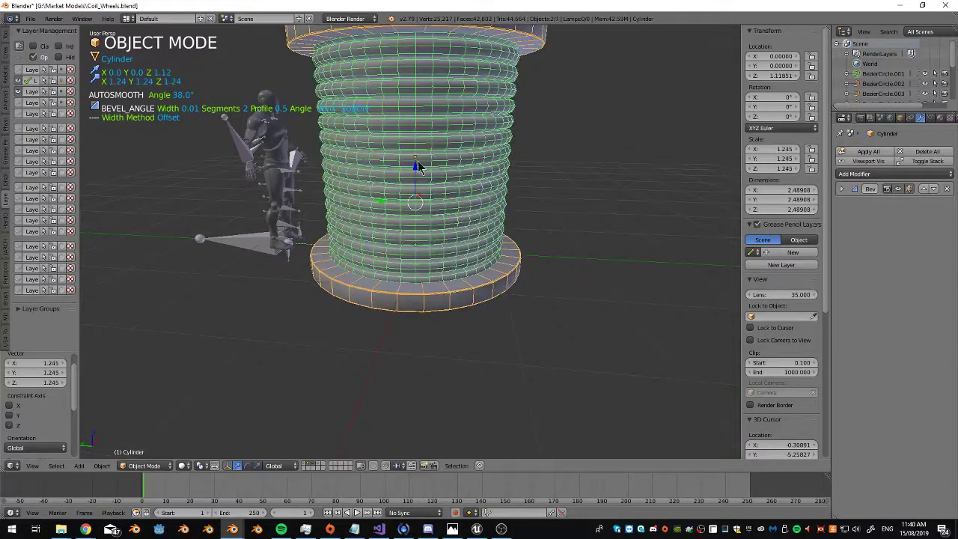
{"action": "key", "text": "g"}
{"action": "key", "text": "z"}
{"action": "left_click", "coordinate": [417, 155]}
{"action": "scroll", "coordinate": [449, 188], "scroll_direction": "down", "scroll_amount": 3}
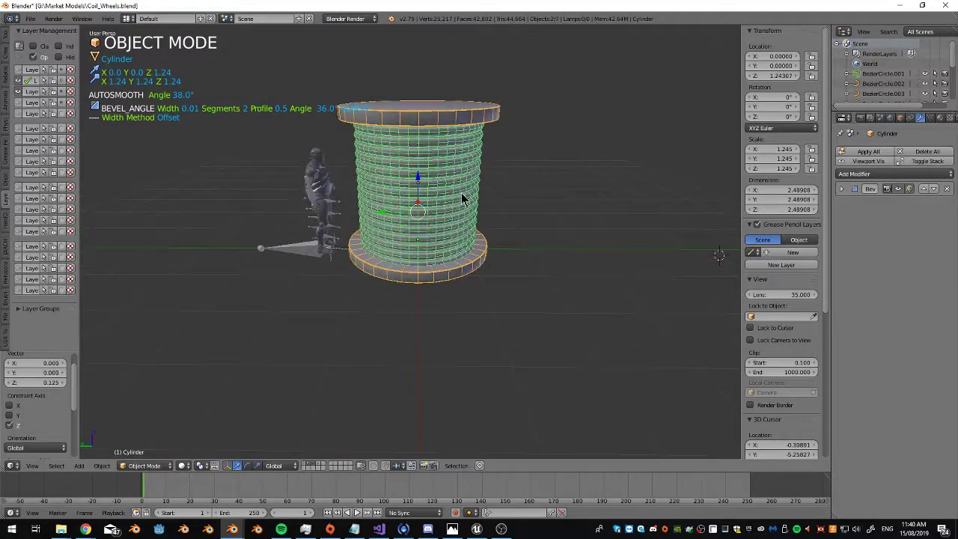
{"action": "scroll", "coordinate": [462, 198], "scroll_direction": "up", "scroll_amount": 2}
{"action": "key", "text": "ctrl+z"}
{"action": "key", "text": "ctrl+z"}
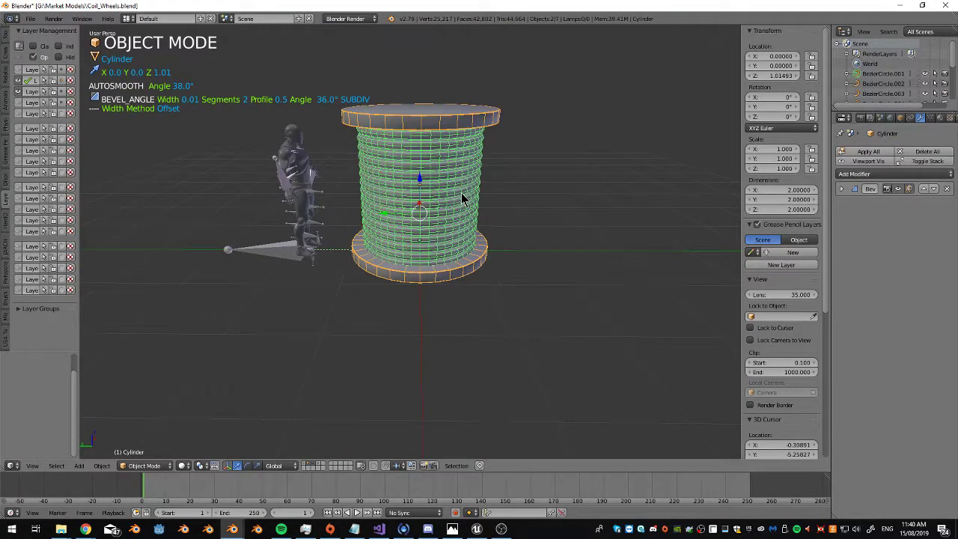
Replace the second layer with the first in the display and raise its tall narrow spool and coil about 0.98 along Z
{"action": "mouse_move", "coordinate": [449, 191]}
{"action": "middle_mouse_down"}
{"action": "mouse_move", "coordinate": [438, 205]}
{"action": "mouse_move", "coordinate": [453, 207]}
{"action": "middle_mouse_up"}
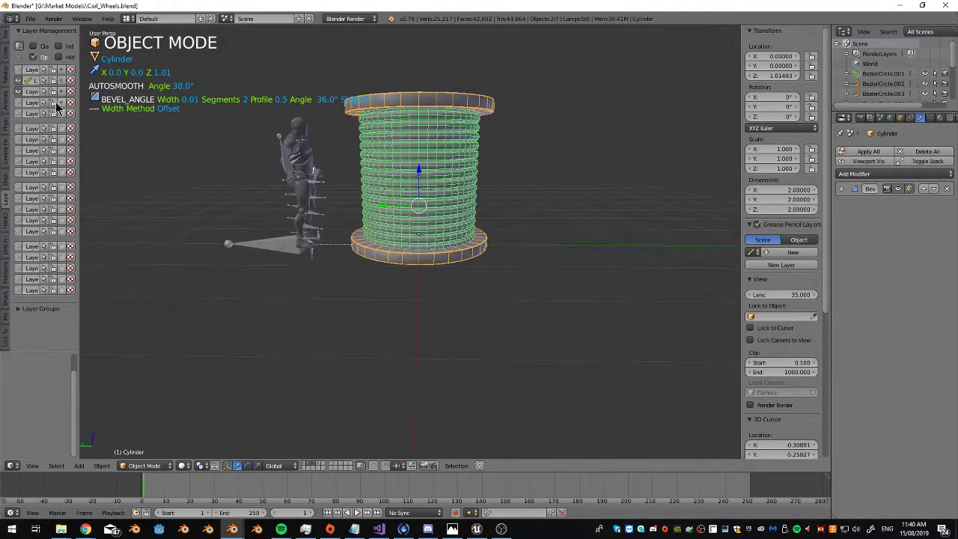
{"action": "left_click", "coordinate": [19, 91]}
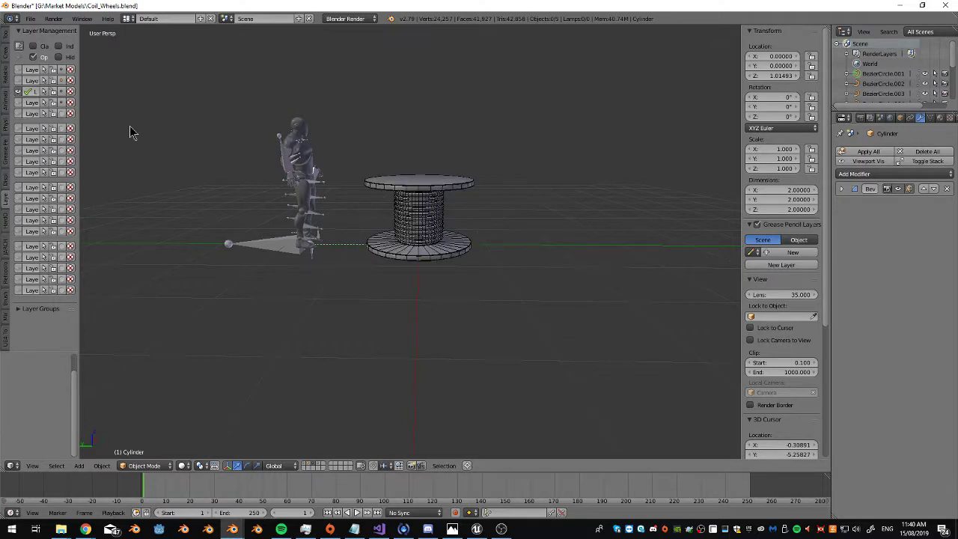
{"action": "left_click", "coordinate": [17, 69], "text": "shift"}
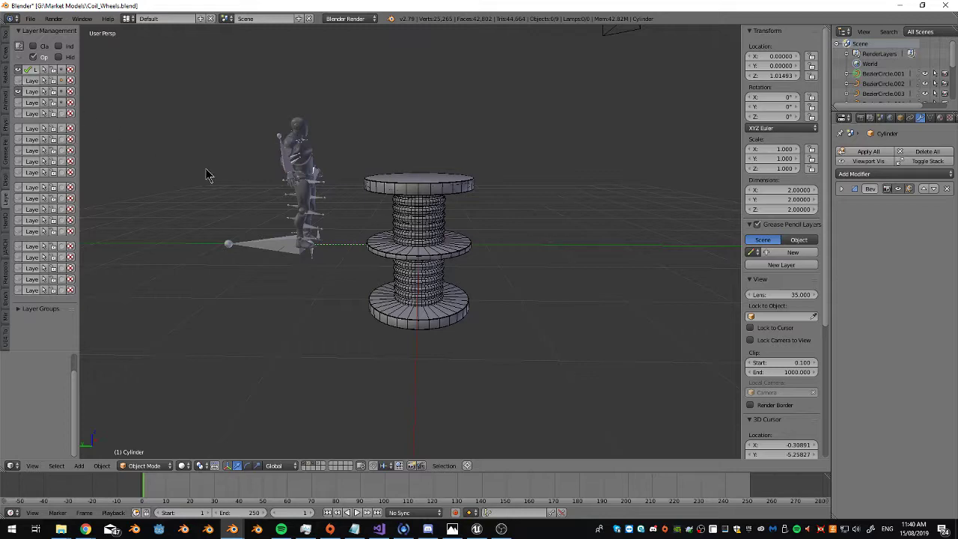
{"action": "right_click", "coordinate": [414, 298]}
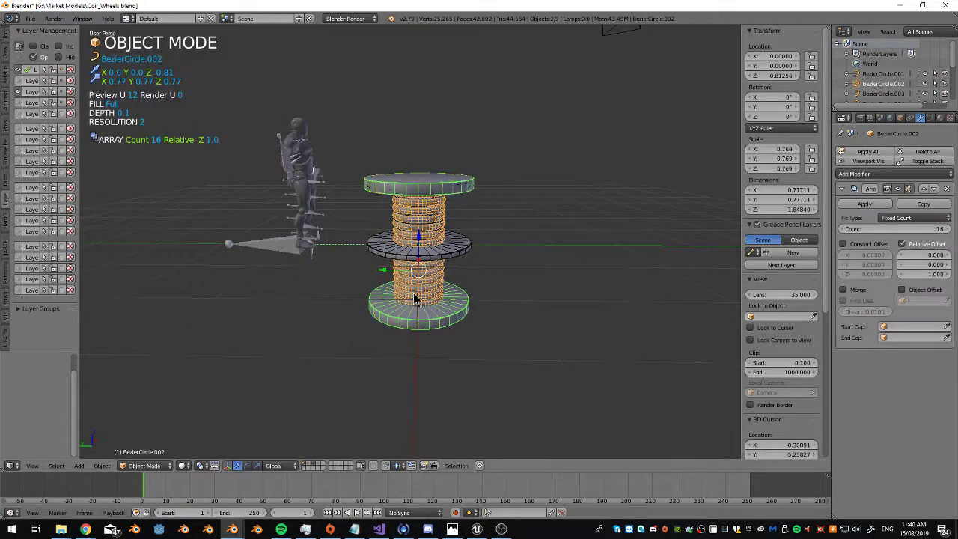
{"action": "key", "text": "g"}
{"action": "key", "text": "z"}
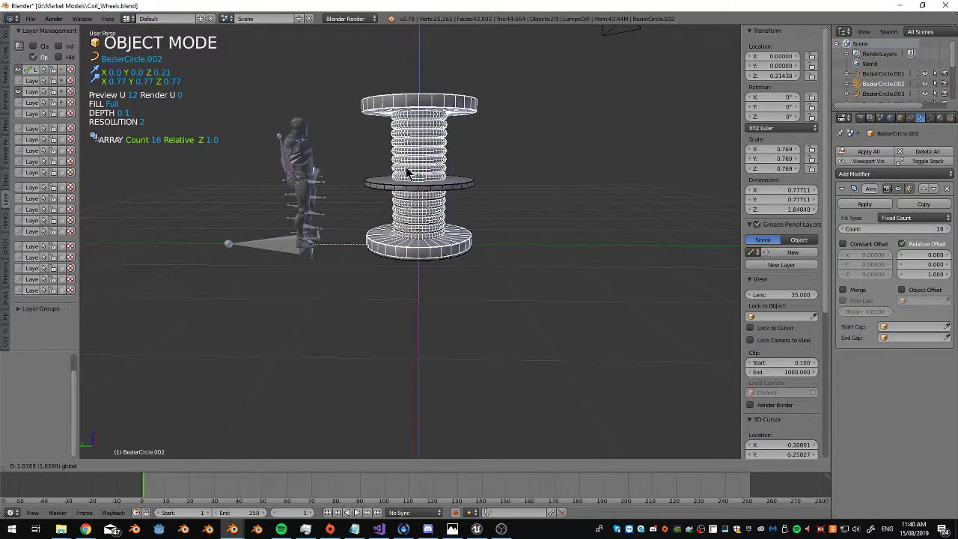
{"action": "left_click", "coordinate": [408, 176]}
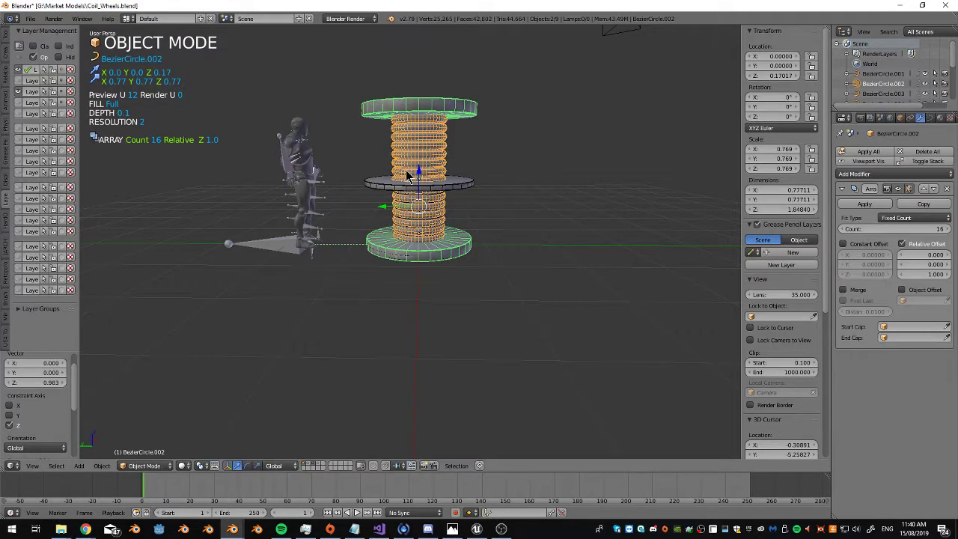
Scale the tall narrow spool and coil by about 0.597 and lower them about 0.224 along Z
{"action": "key", "text": "s"}
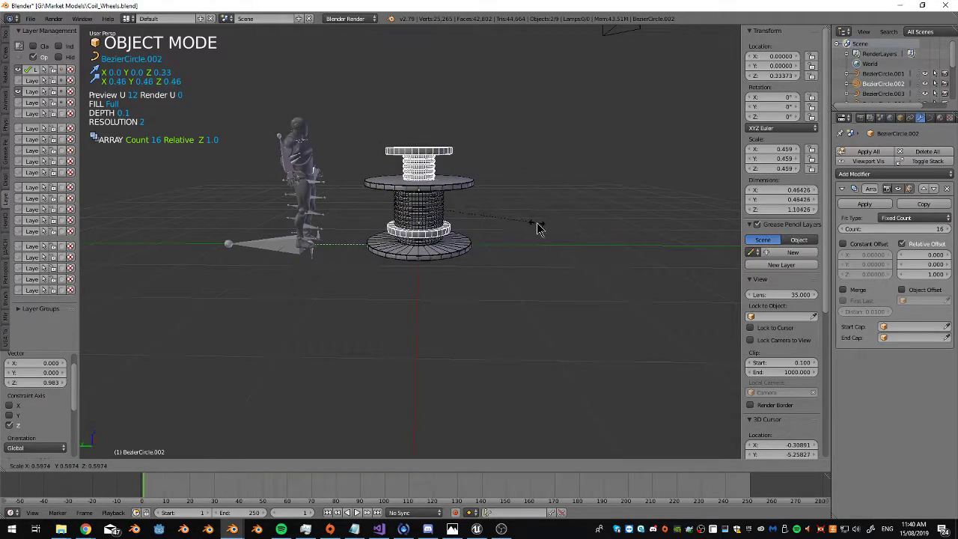
{"action": "left_click", "coordinate": [537, 228]}
{"action": "key", "text": "g"}
{"action": "key", "text": "z"}
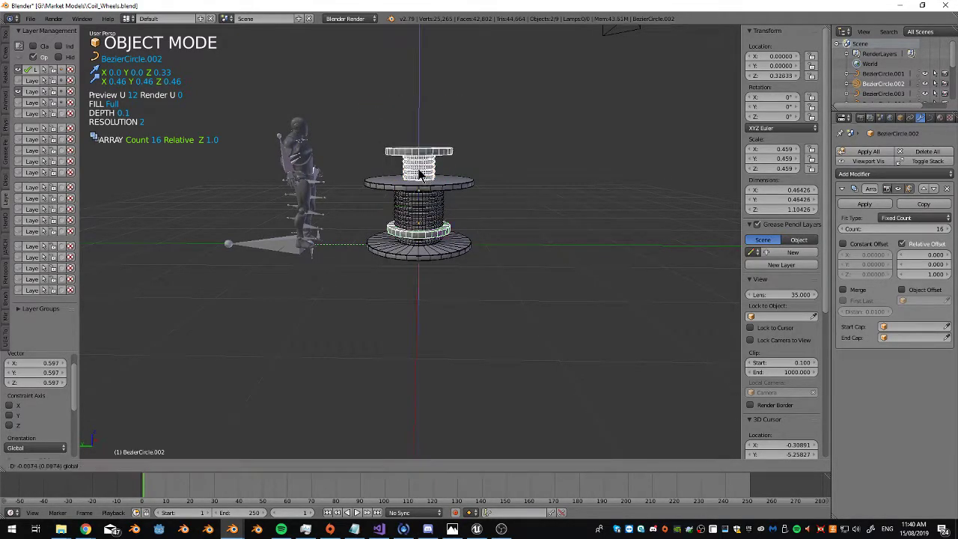
{"action": "left_click", "coordinate": [417, 189]}
{"action": "scroll", "coordinate": [425, 202], "scroll_direction": "up", "scroll_amount": 3}
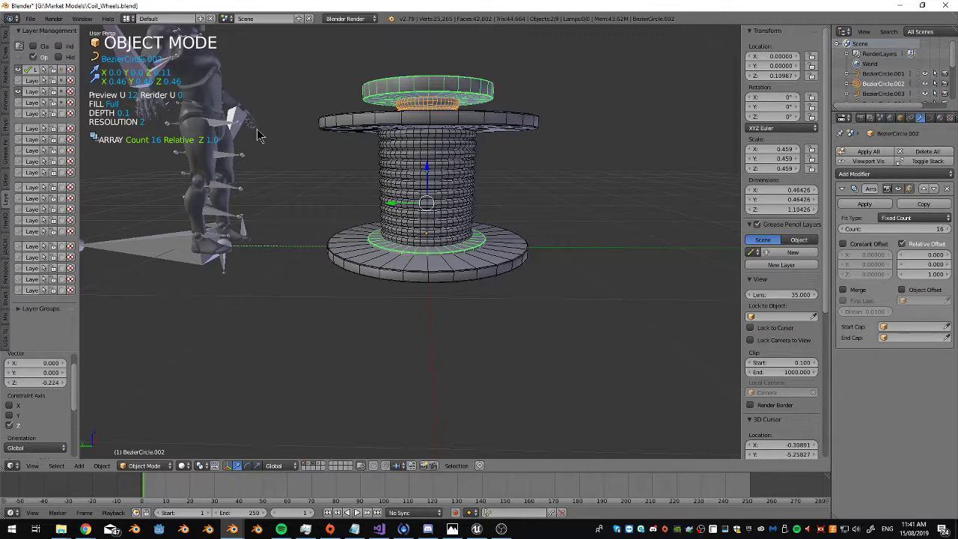
Display the second layer and move its wide spool and coil about -5.545 along the Y axis
{"action": "left_click", "coordinate": [27, 80]}
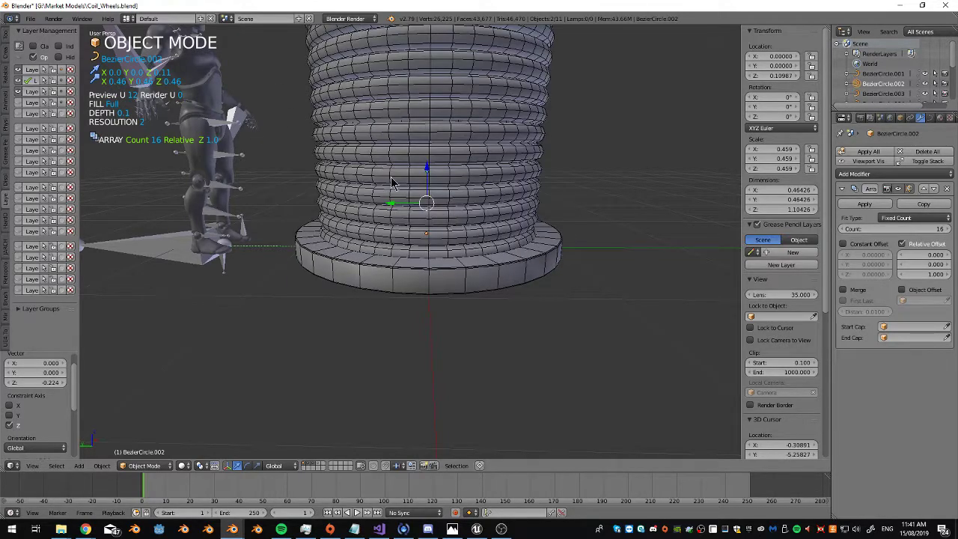
{"action": "scroll", "coordinate": [390, 179], "scroll_direction": "down", "scroll_amount": 3}
{"action": "right_click", "coordinate": [446, 251]}
{"action": "right_click", "coordinate": [473, 198], "text": "shift"}
{"action": "scroll", "coordinate": [420, 211], "scroll_direction": "down", "scroll_amount": 2}
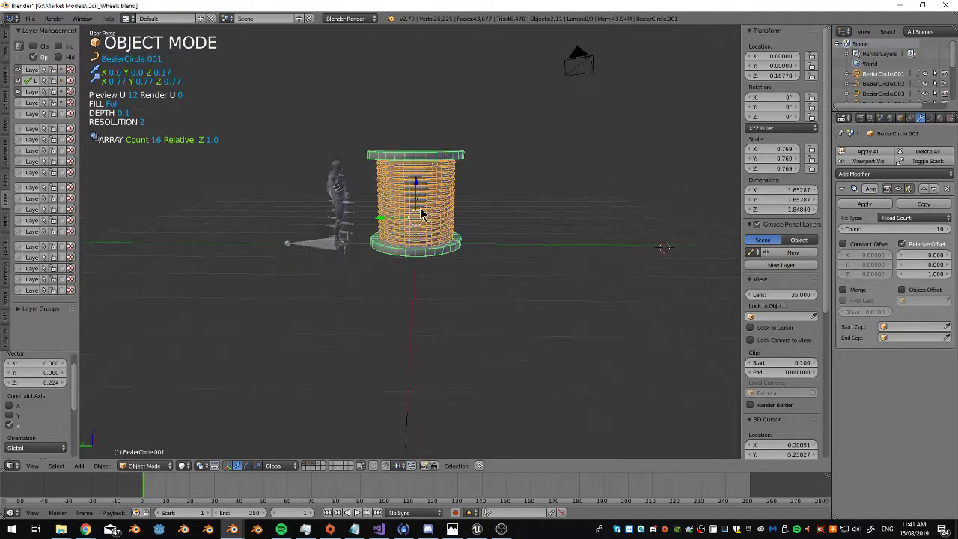
{"action": "left_click_drag", "start_coordinate": [380, 219], "coordinate": [637, 214]}
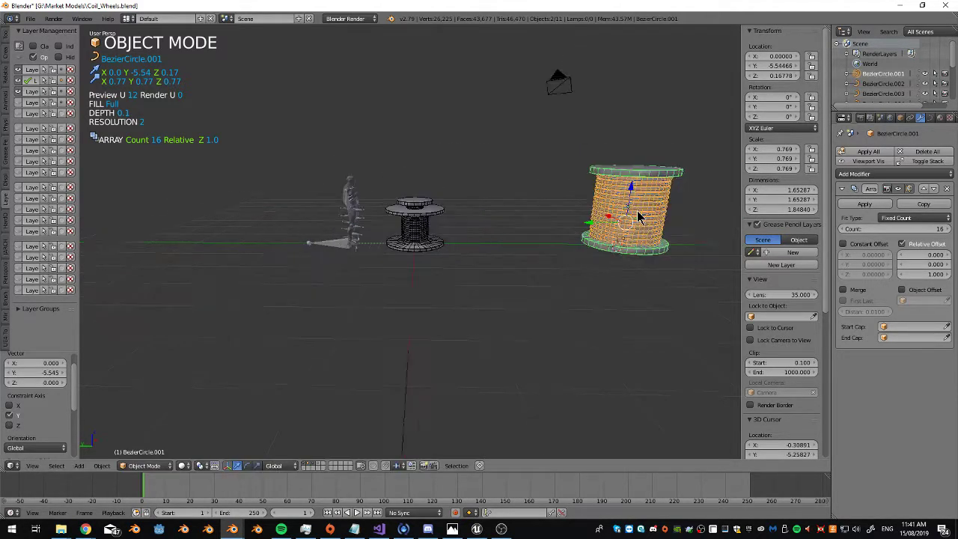
{"action": "scroll", "coordinate": [438, 197], "scroll_direction": "up", "scroll_amount": 4}
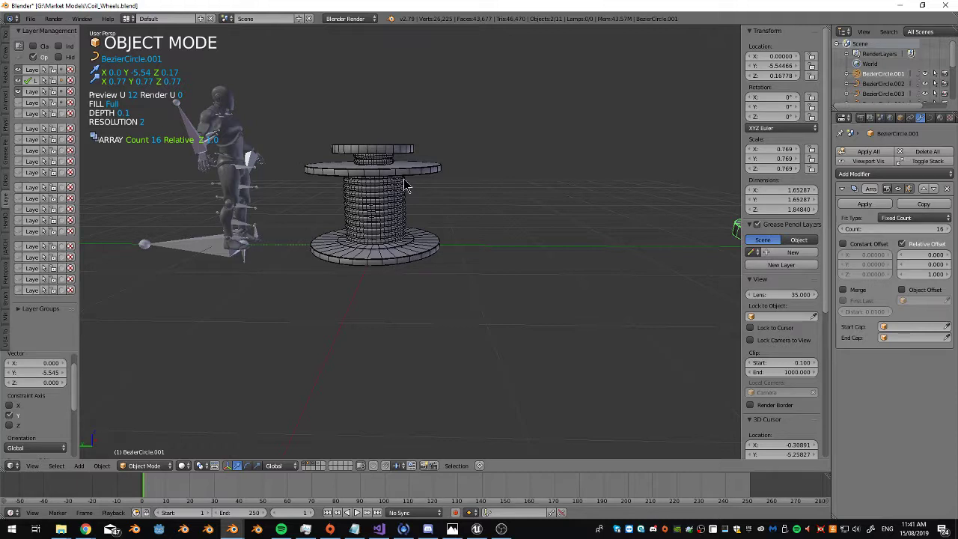
Display the fourth layer and move its spool and coil about -2.149 along Y and 0.482 up along Z
{"action": "left_click", "coordinate": [19, 104]}
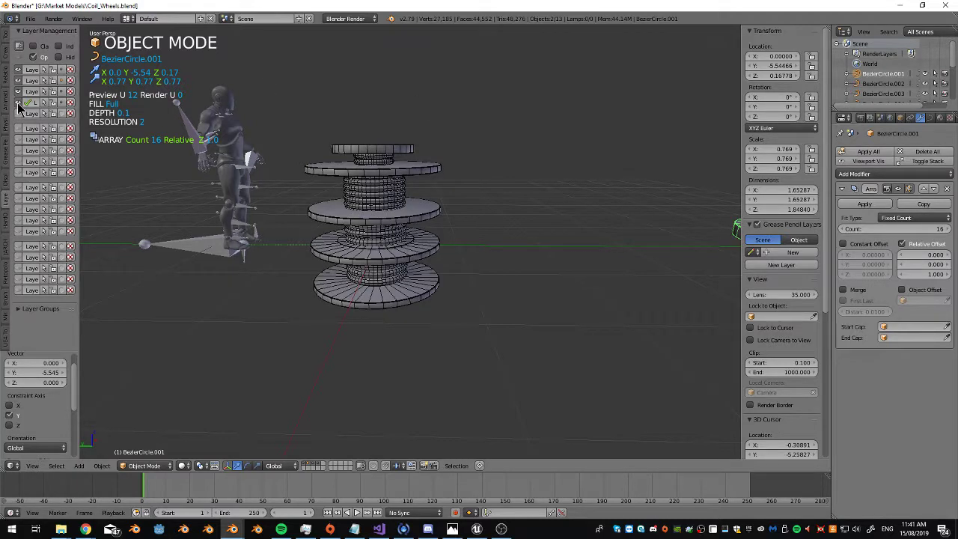
{"action": "right_click", "coordinate": [384, 292]}
{"action": "right_click", "coordinate": [385, 284], "text": "shift"}
{"action": "left_click_drag", "start_coordinate": [338, 262], "coordinate": [552, 188]}
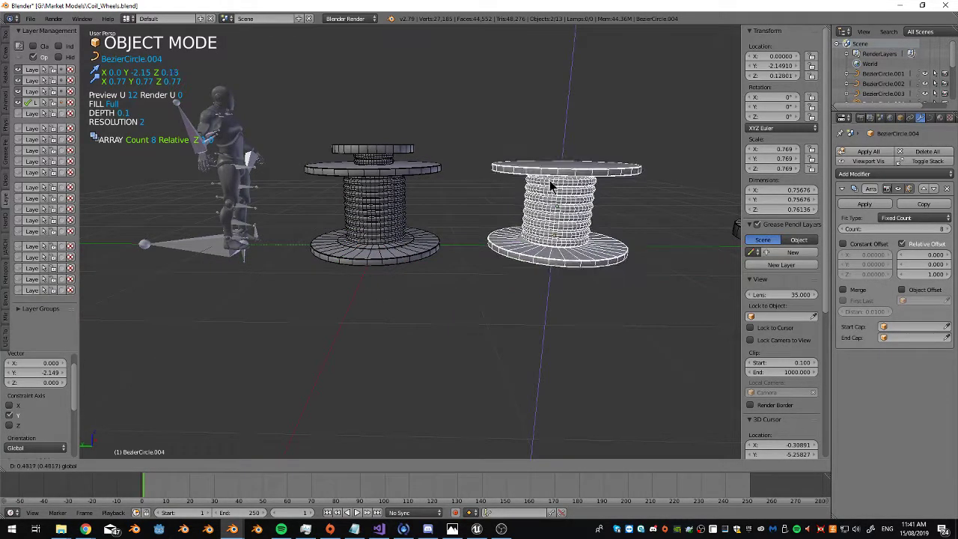
{"action": "mouse_move", "coordinate": [549, 181]}
{"action": "middle_mouse_down"}
{"action": "mouse_move", "coordinate": [550, 161]}
{"action": "mouse_move", "coordinate": [557, 181]}
{"action": "middle_mouse_up"}
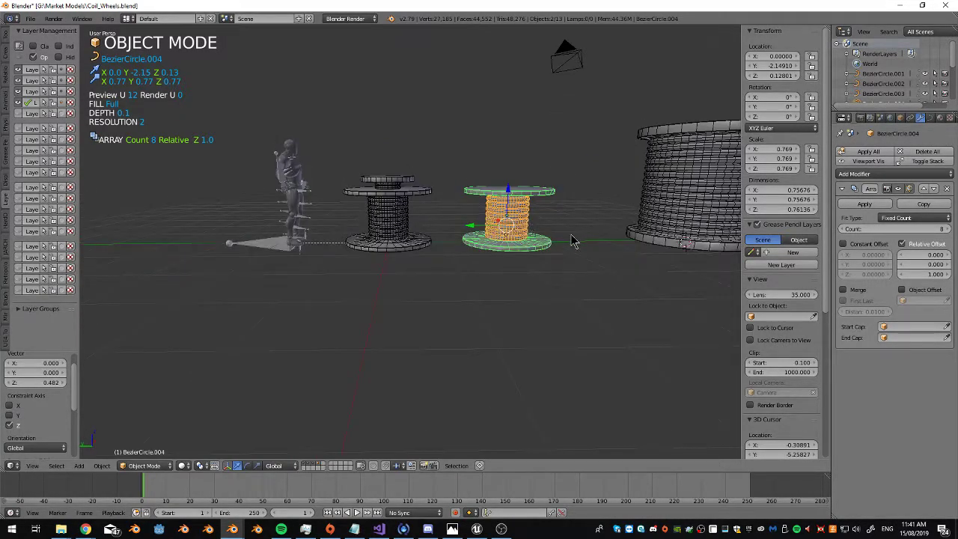
Scale the fourth layer's spool and coil by about 0.57 and lower them about 0.13 along Z
{"action": "key", "text": "s"}
{"action": "left_click", "coordinate": [549, 232]}
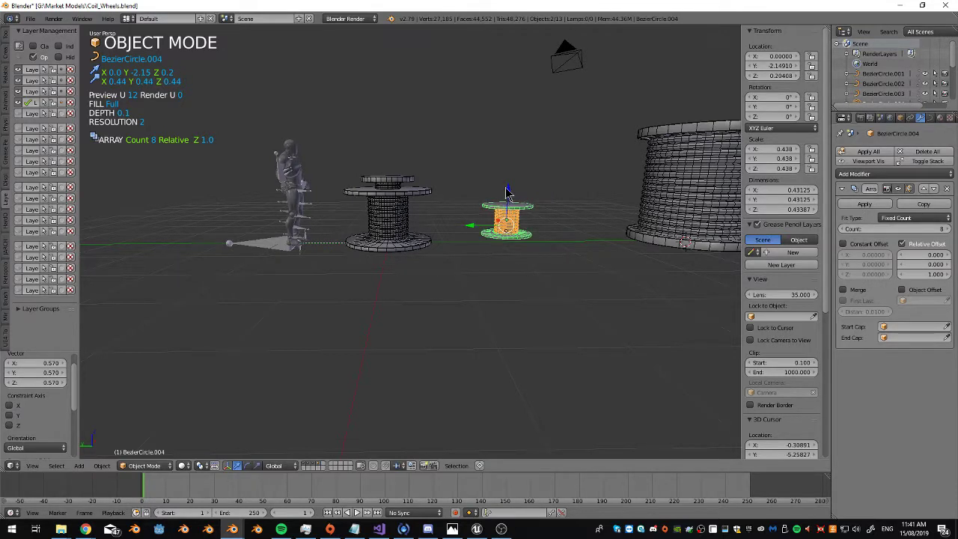
{"action": "key", "text": "g"}
{"action": "key", "text": "z"}
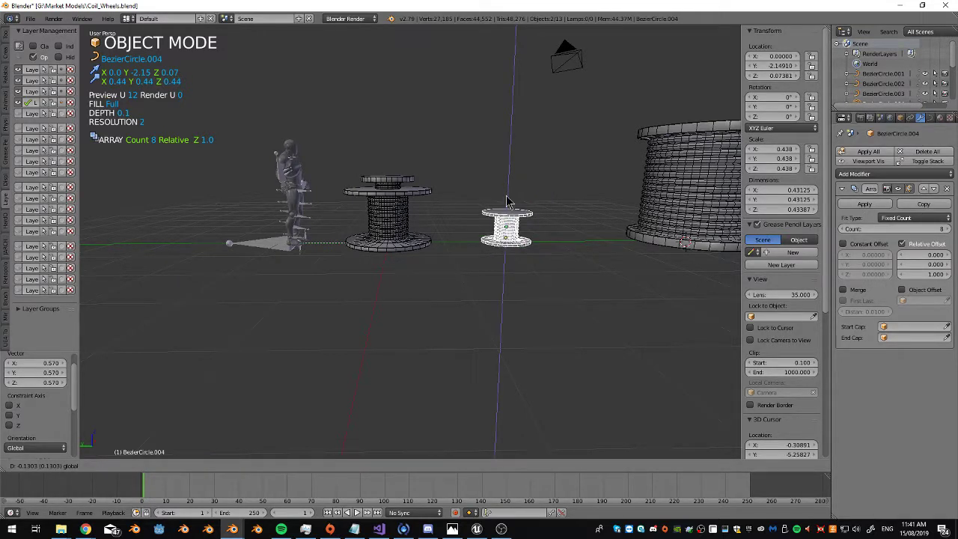
{"action": "left_click", "coordinate": [510, 204]}
Move the third layer's spool and coil about -3.51 along the Y axis, between the small and wide spools
{"action": "right_click", "coordinate": [419, 208]}
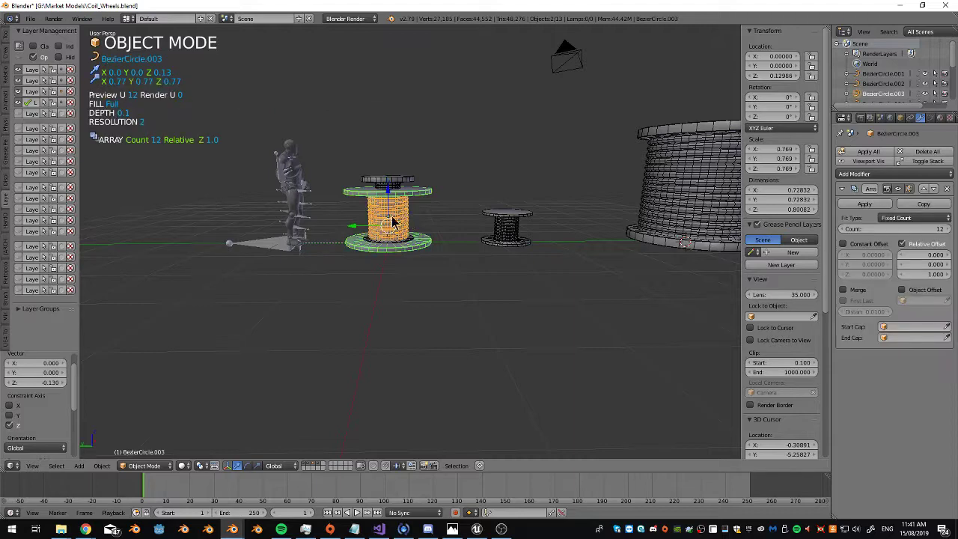
{"action": "left_click_drag", "start_coordinate": [352, 227], "coordinate": [555, 221]}
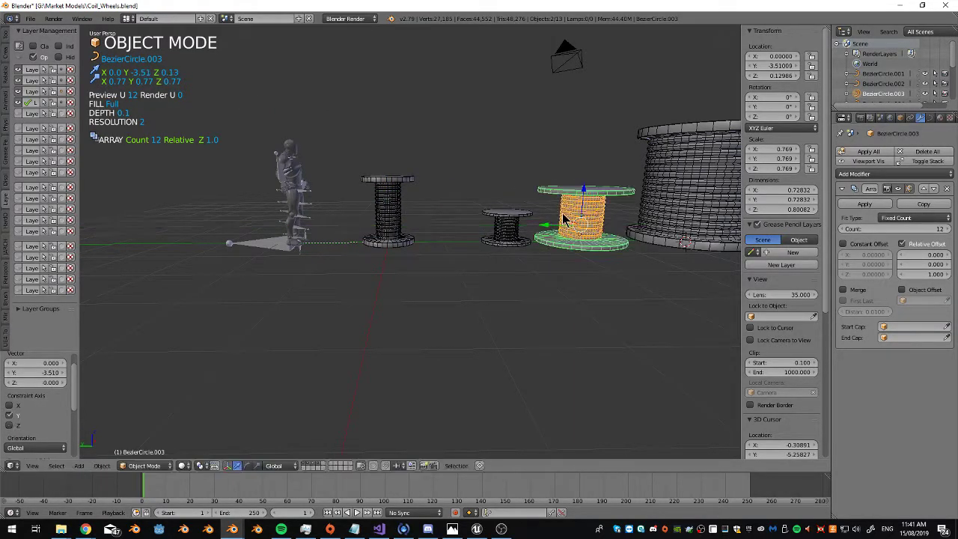
{"action": "scroll", "coordinate": [588, 200], "scroll_direction": "up", "scroll_amount": 5}
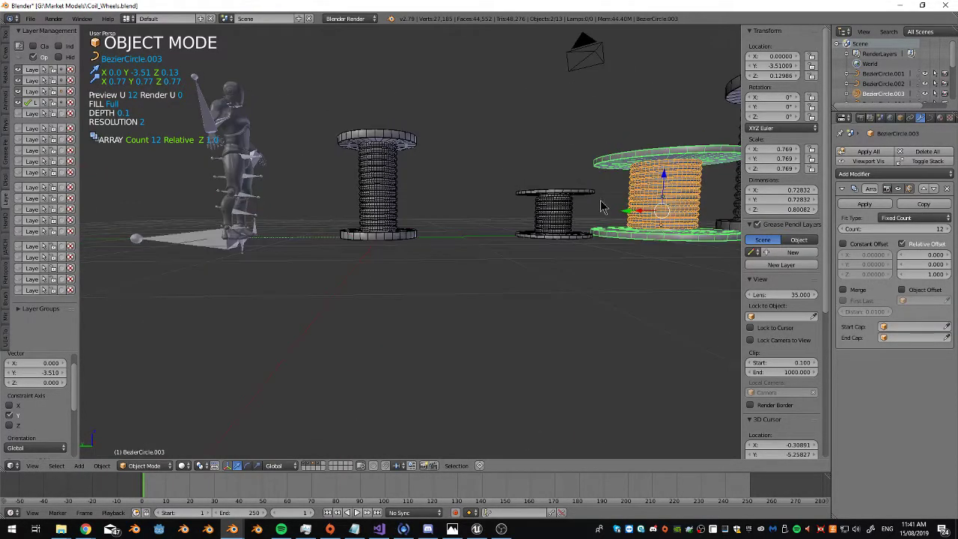
{"action": "scroll", "coordinate": [533, 195], "scroll_direction": "down", "scroll_amount": 5}
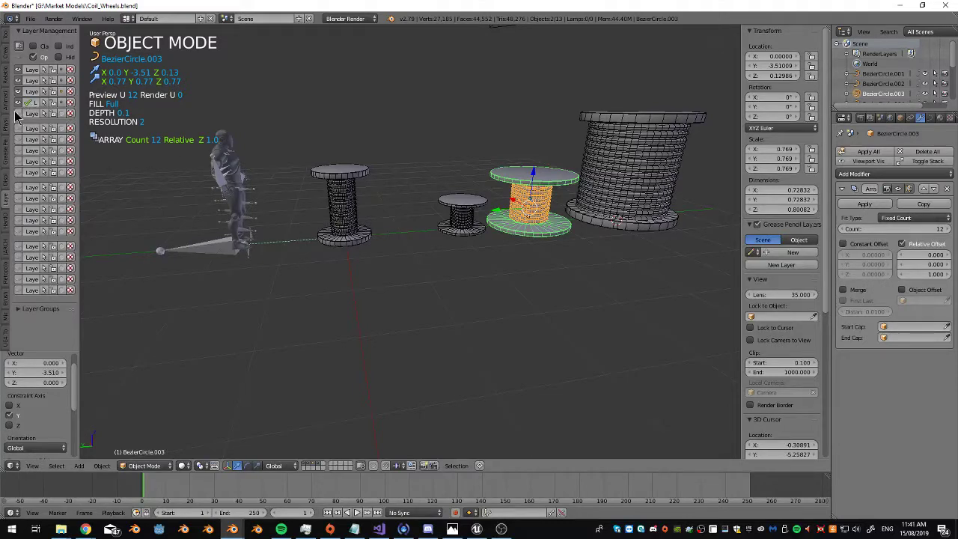
Scale the third layer's spool and coil by about 0.571 and lower them about 0.14 along Z
{"action": "middle_click_drag", "start_coordinate": [339, 139], "coordinate": [447, 141]}
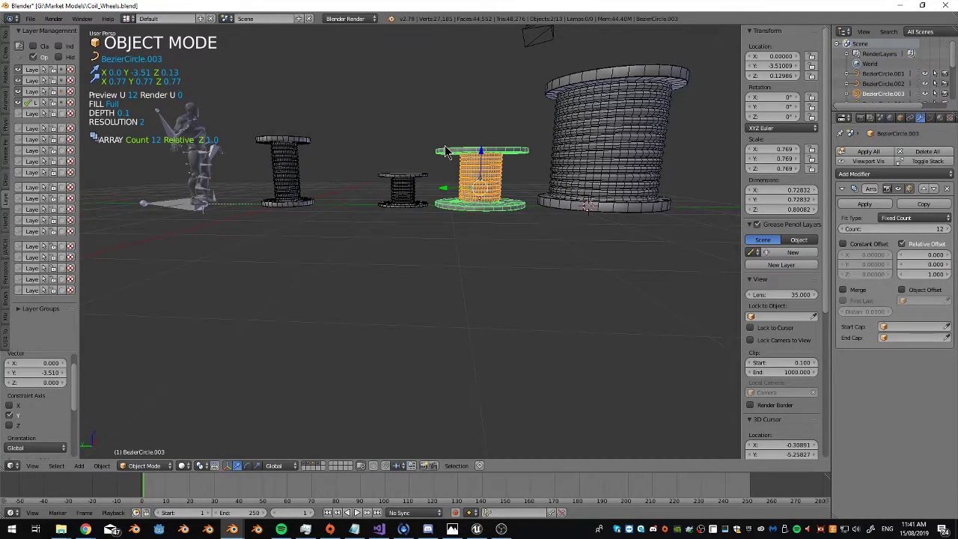
{"action": "scroll", "coordinate": [444, 151], "scroll_direction": "up", "scroll_amount": 5}
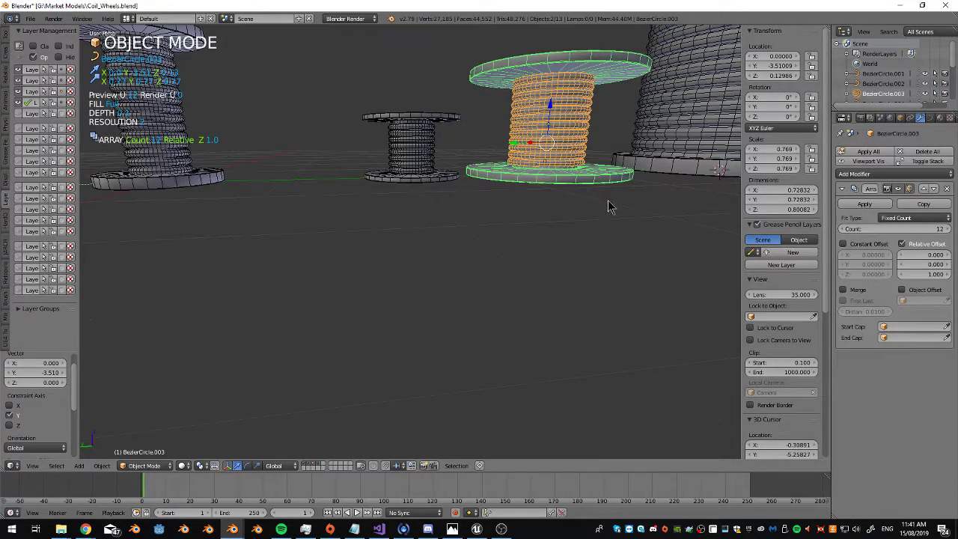
{"action": "key", "text": "s"}
{"action": "left_click", "coordinate": [583, 177]}
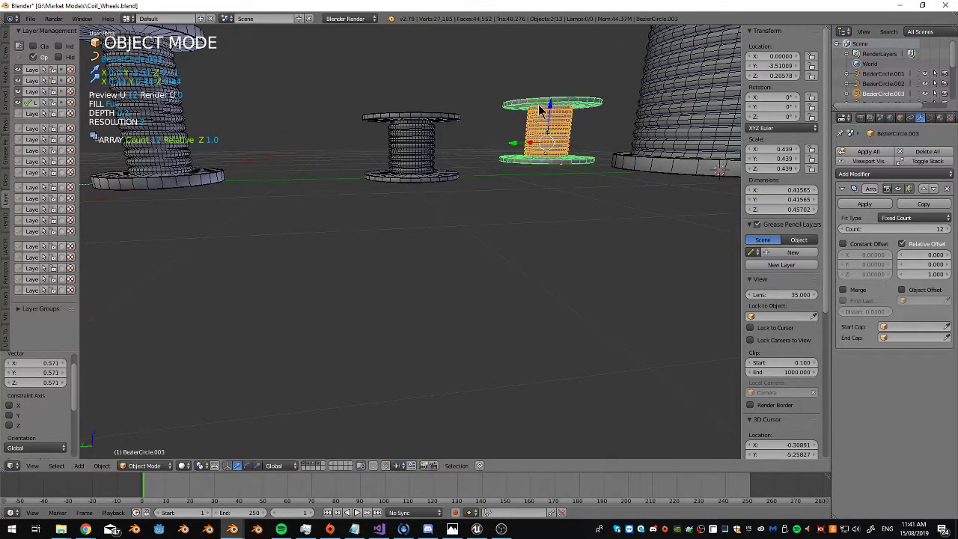
{"action": "key", "text": "g"}
{"action": "key", "text": "z"}
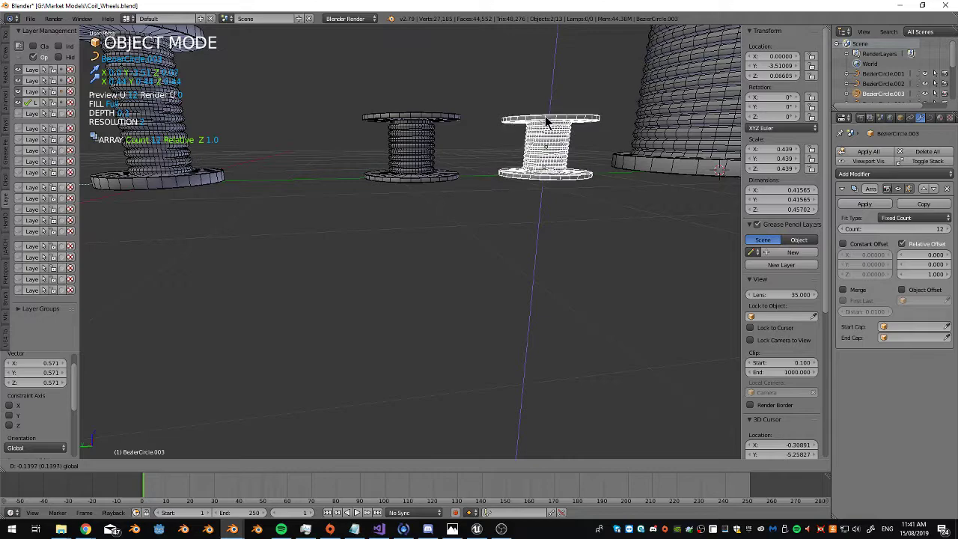
{"action": "left_click", "coordinate": [545, 119]}
Examine the row of resized spools against the mannequin from above and from ground level
{"action": "scroll", "coordinate": [545, 122], "scroll_direction": "down", "scroll_amount": 5}
{"action": "middle_click_drag", "start_coordinate": [545, 122], "coordinate": [397, 171]}
{"action": "scroll", "coordinate": [362, 160], "scroll_direction": "up", "scroll_amount": 3}
{"action": "scroll", "coordinate": [404, 154], "scroll_direction": "down", "scroll_amount": 2}
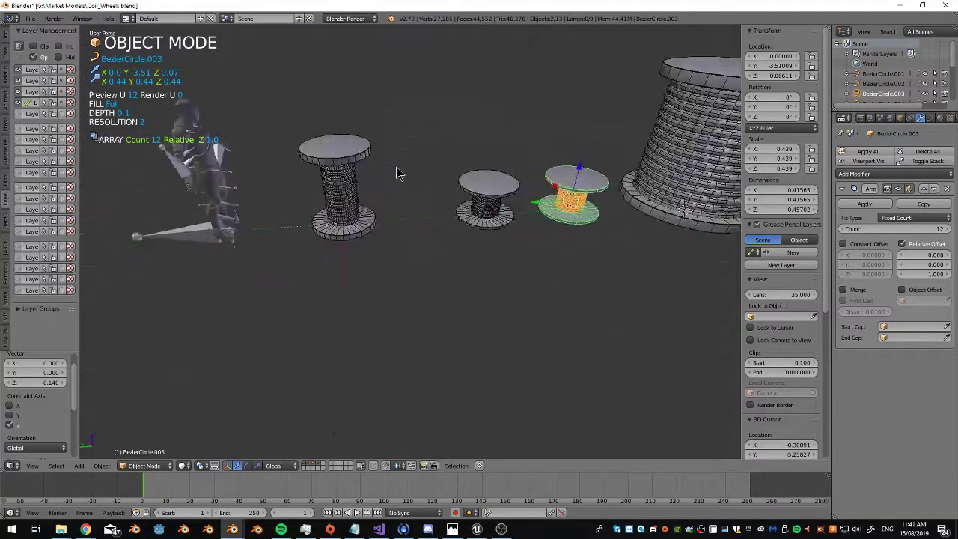
{"action": "scroll", "coordinate": [398, 171], "scroll_direction": "up", "scroll_amount": 3}
{"action": "scroll", "coordinate": [398, 173], "scroll_direction": "down", "scroll_amount": 2}
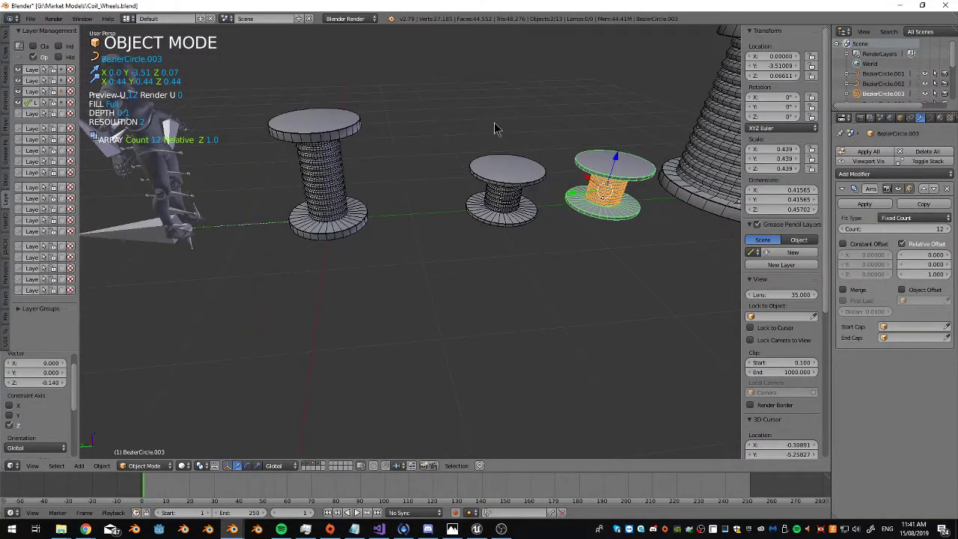
{"action": "middle_click_drag", "start_coordinate": [497, 128], "coordinate": [550, 127]}
{"action": "scroll", "coordinate": [539, 182], "scroll_direction": "up", "scroll_amount": 2}
{"action": "scroll", "coordinate": [541, 178], "scroll_direction": "down", "scroll_amount": 3}
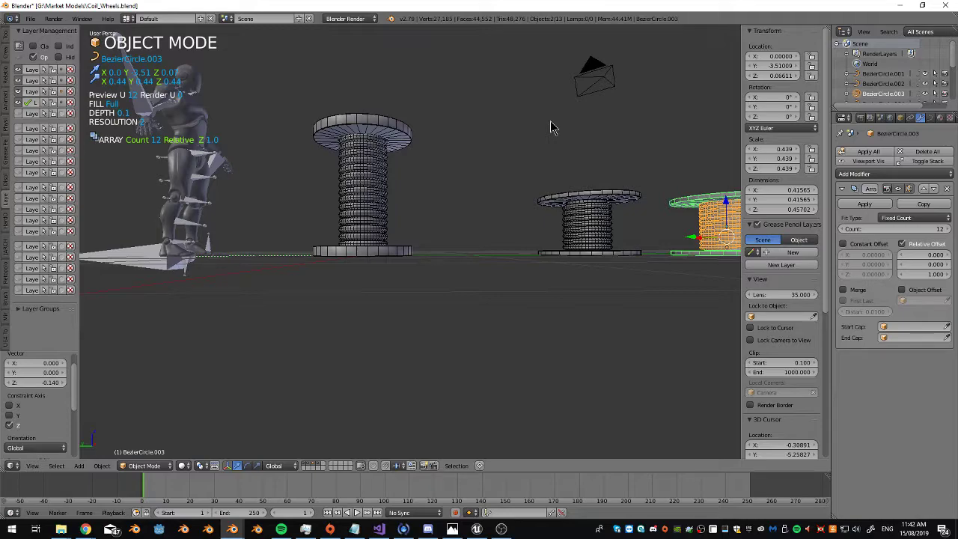
Inset the outer top and bottom faces of the small spool beside the wide one by about 0.183
{"action": "middle_click_drag", "start_coordinate": [550, 127], "coordinate": [472, 214]}
{"action": "scroll", "coordinate": [472, 213], "scroll_direction": "up", "scroll_amount": 3}
{"action": "key", "text": "Tab"}
{"action": "key", "text": "Tab"}
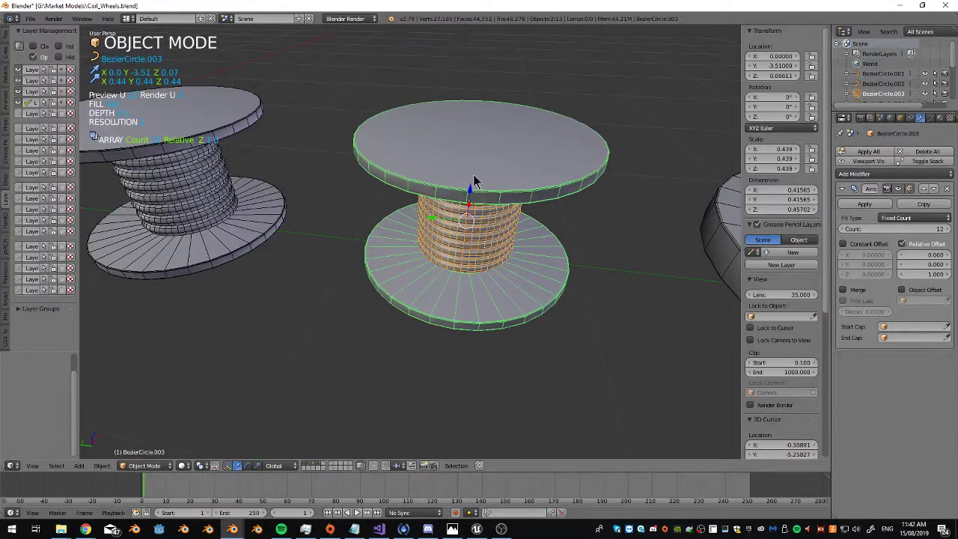
{"action": "right_click", "coordinate": [471, 176]}
{"action": "key", "text": "Tab"}
{"action": "middle_click_drag", "start_coordinate": [469, 167], "coordinate": [474, 233]}
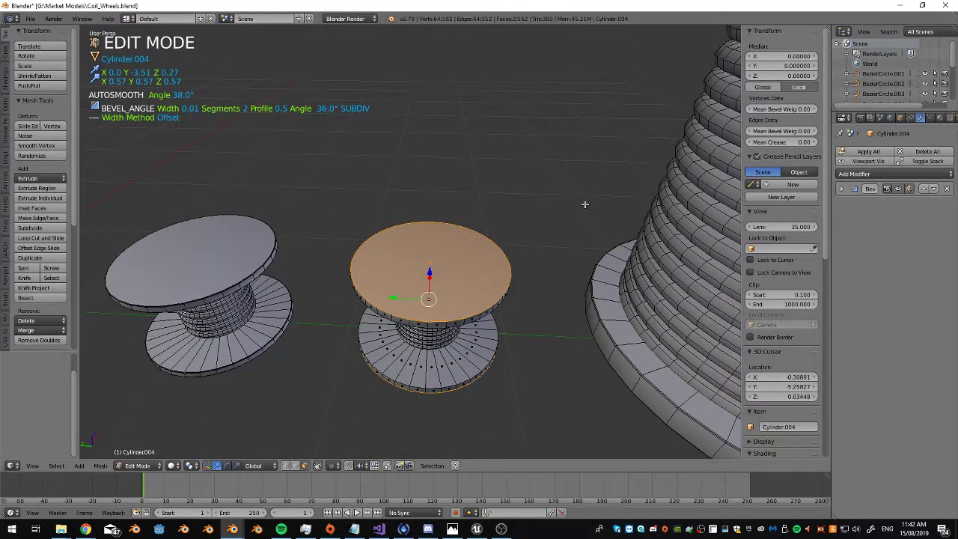
{"action": "key", "text": "i"}
{"action": "left_click", "coordinate": [555, 211]}
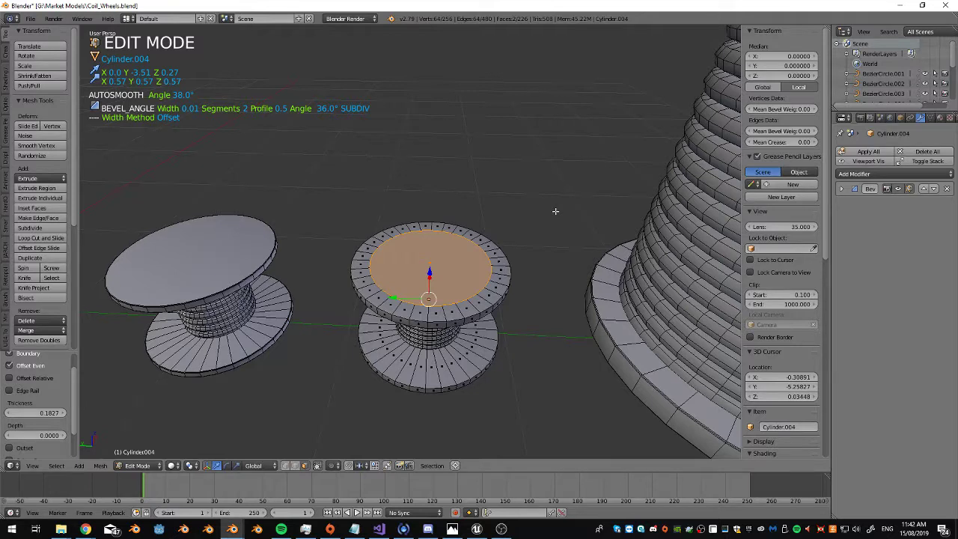
Merge the inset top face and the inset bottom face of this spool each at its center
{"action": "key", "text": "x"}
{"action": "left_click", "coordinate": [409, 272]}
{"action": "key", "text": "space"}
{"action": "left_click", "coordinate": [397, 268]}
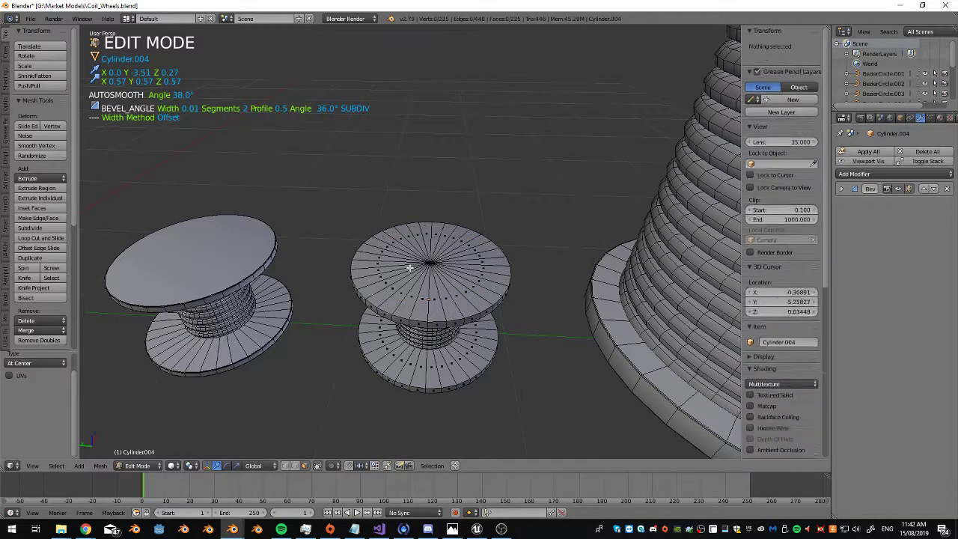
{"action": "middle_click_drag", "start_coordinate": [423, 249], "coordinate": [424, 225]}
{"action": "right_click", "coordinate": [424, 225], "text": "alt"}
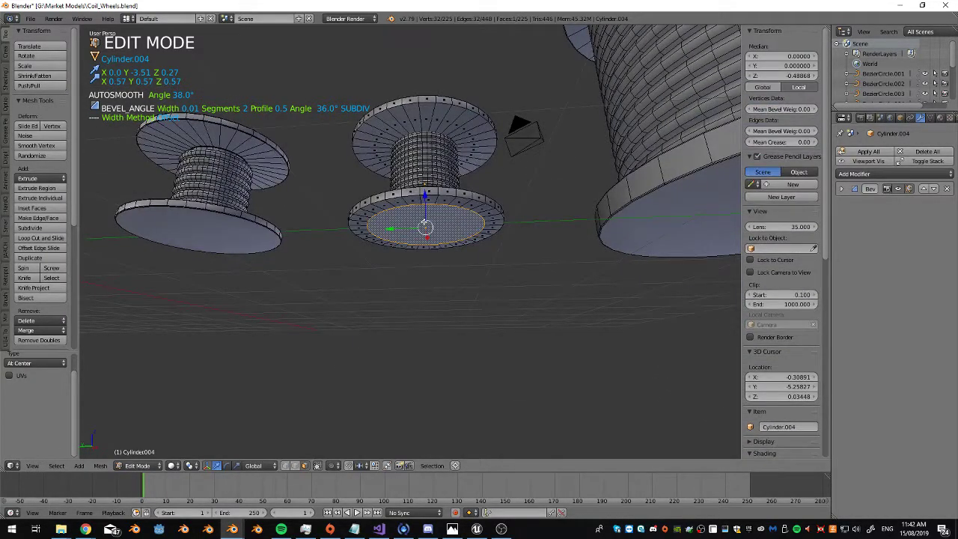
{"action": "key", "text": "alt+m"}
{"action": "left_click", "coordinate": [424, 223]}
{"action": "mouse_move", "coordinate": [425, 224]}
{"action": "middle_mouse_down"}
{"action": "mouse_move", "coordinate": [368, 214]}
{"action": "mouse_move", "coordinate": [355, 246]}
{"action": "mouse_move", "coordinate": [424, 229]}
{"action": "middle_mouse_up"}
{"action": "key", "text": "Tab"}
Inset the top face of the neighbouring small spool by 0.01 and merge it at center
{"action": "right_click", "coordinate": [332, 245]}
{"action": "key", "text": "Tab"}
{"action": "scroll", "coordinate": [333, 257], "scroll_direction": "up", "scroll_amount": 4}
{"action": "right_click", "coordinate": [342, 233], "text": "alt"}
{"action": "middle_click_drag", "start_coordinate": [342, 234], "coordinate": [355, 219]}
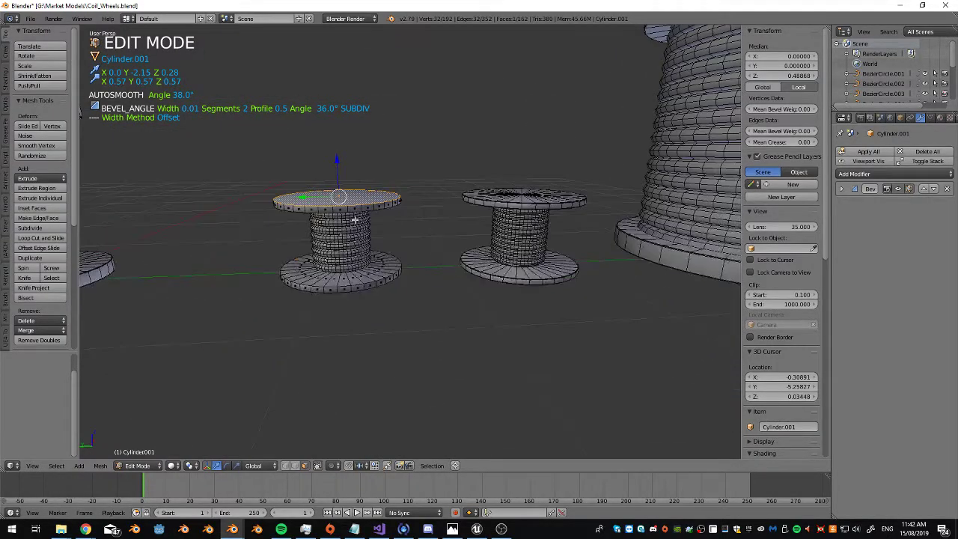
{"action": "key", "text": "i"}
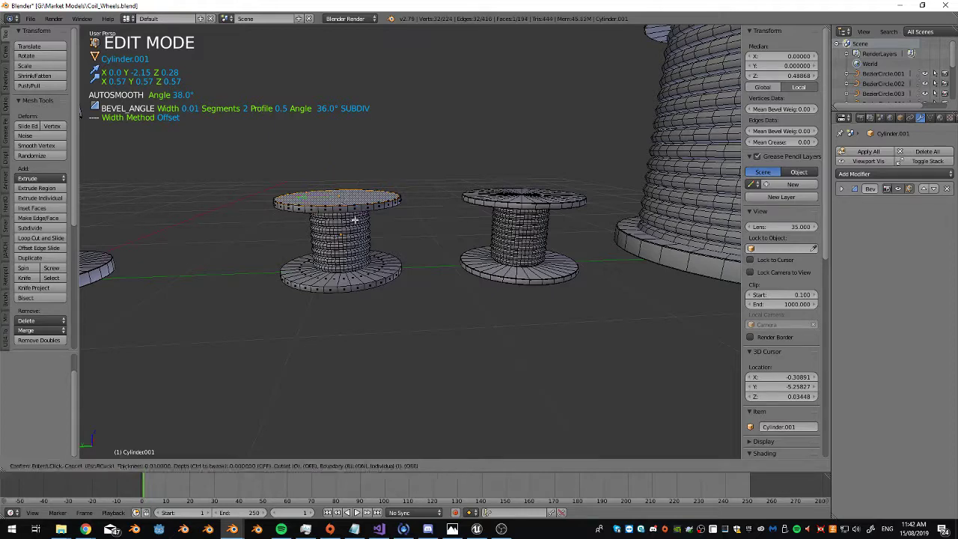
{"action": "left_click", "coordinate": [355, 219]}
{"action": "key", "text": "alt+m"}
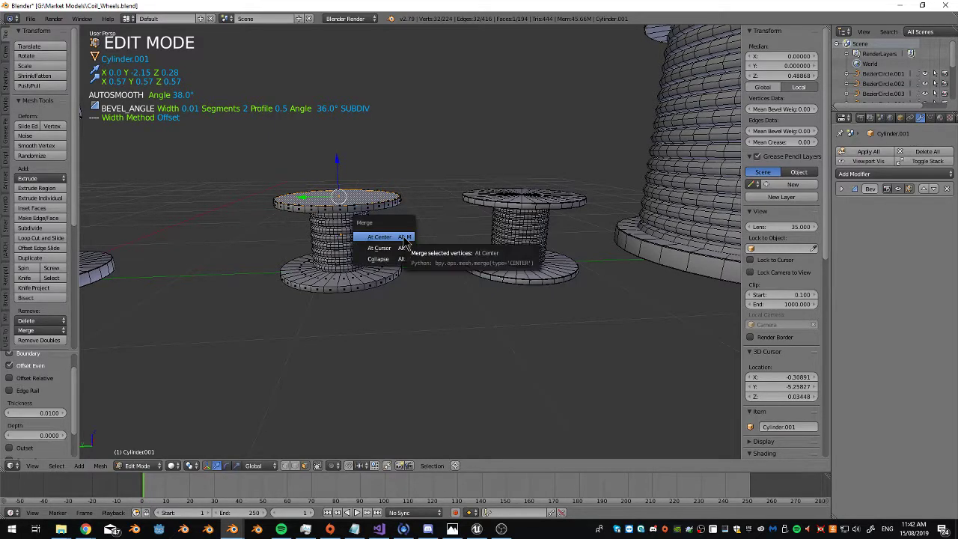
{"action": "left_click", "coordinate": [403, 234]}
Inset the bottom face of the same spool by 0.01, merge it at center and leave mesh editing
{"action": "middle_click_drag", "start_coordinate": [402, 233], "coordinate": [405, 172]}
{"action": "right_click", "coordinate": [365, 197]}
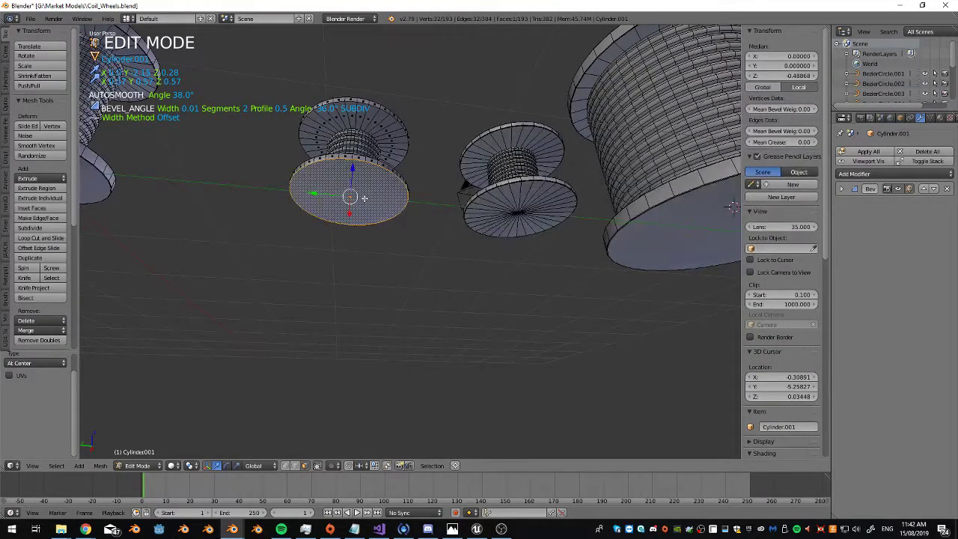
{"action": "key", "text": "i"}
{"action": "left_click", "coordinate": [364, 198]}
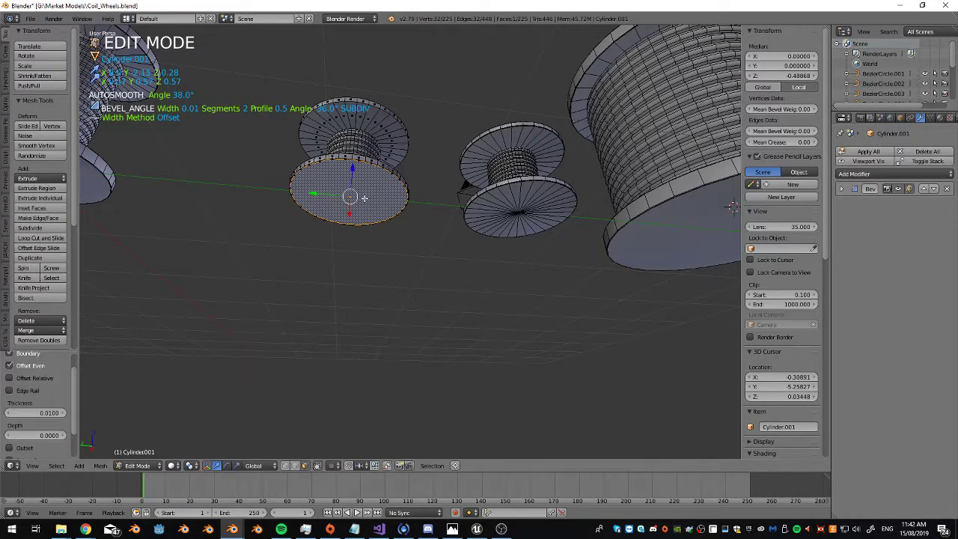
{"action": "key", "text": "alt+m"}
{"action": "left_click", "coordinate": [365, 198]}
{"action": "scroll", "coordinate": [365, 197], "scroll_direction": "down", "scroll_amount": 8}
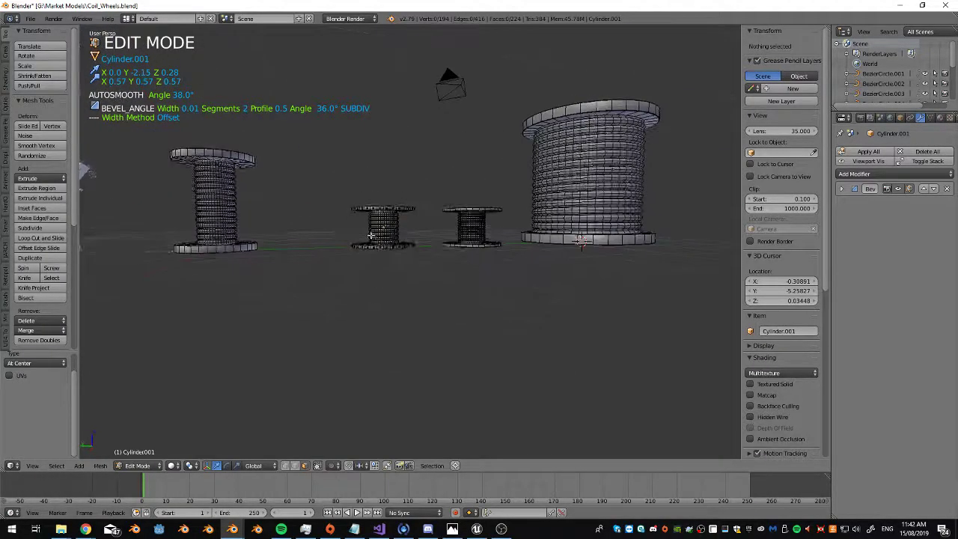
{"action": "key", "text": "Tab"}
Inset the top face of the tall narrow spool nearest the mannequin by 0.01 and merge it at center
{"action": "middle_click_drag", "start_coordinate": [365, 198], "coordinate": [372, 226]}
{"action": "scroll", "coordinate": [370, 265], "scroll_direction": "up", "scroll_amount": 5}
{"action": "right_click", "coordinate": [356, 190]}
{"action": "scroll", "coordinate": [325, 180], "scroll_direction": "down", "scroll_amount": 5}
{"action": "key", "text": "Tab"}
{"action": "right_click", "coordinate": [378, 232], "text": "alt"}
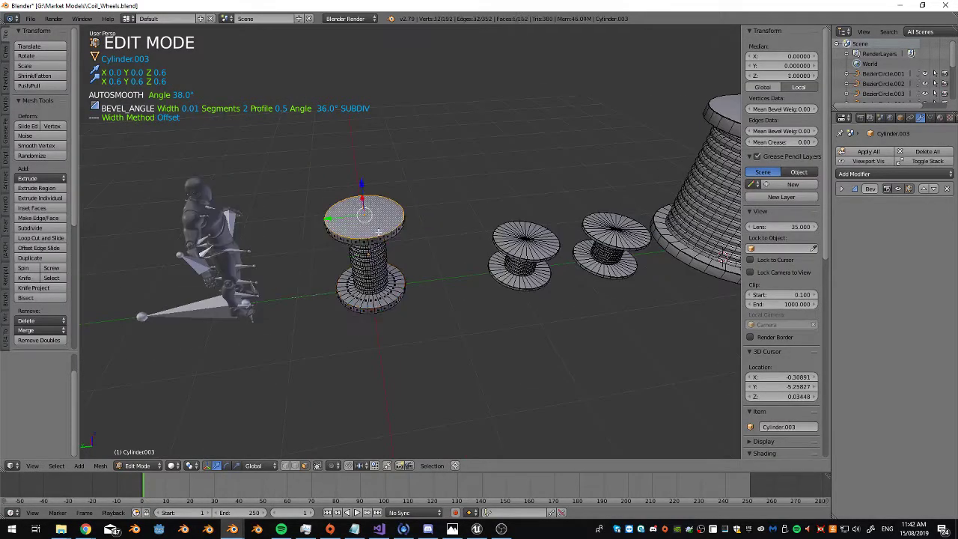
{"action": "key", "text": "i"}
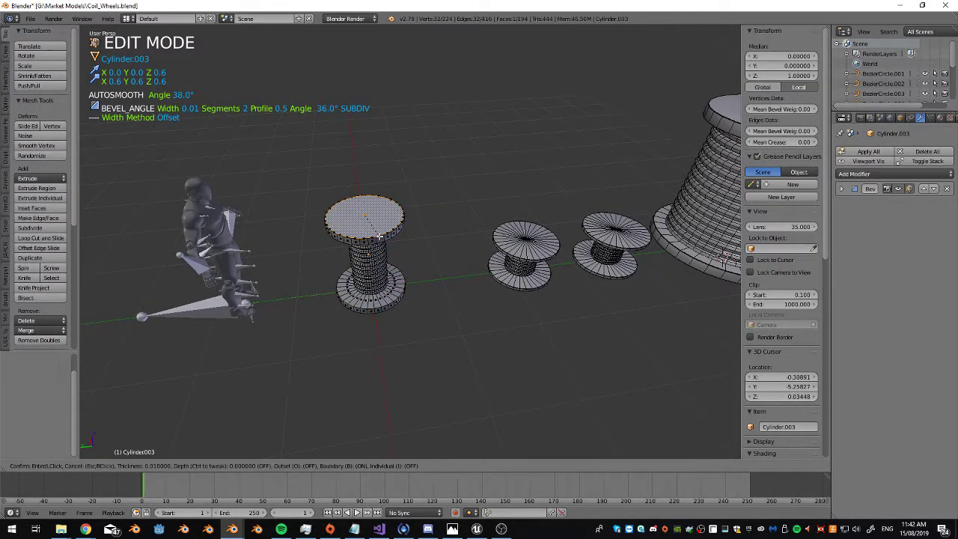
{"action": "left_click", "coordinate": [380, 237]}
{"action": "key", "text": "alt+m"}
{"action": "left_click", "coordinate": [378, 237]}
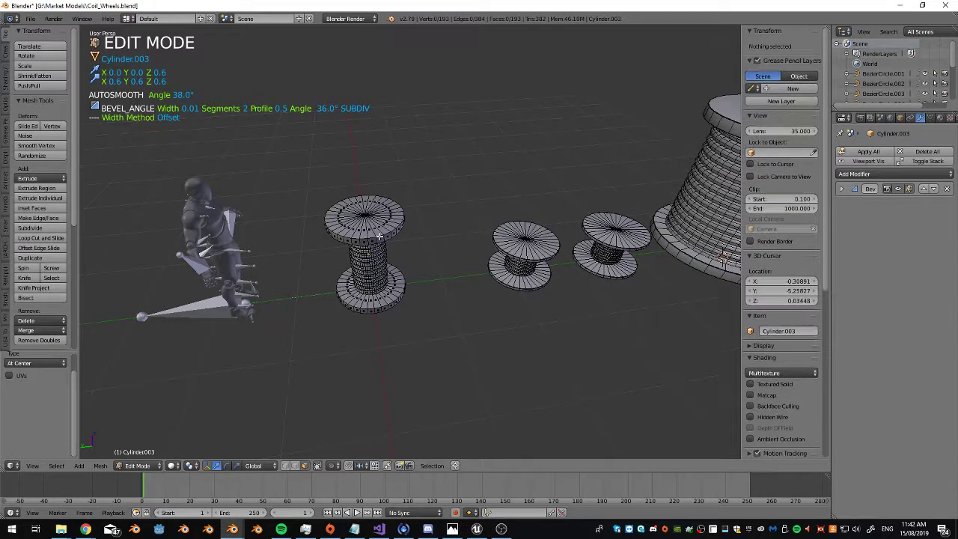
Inset the bottom face of the tall narrow spool by 0.01, merge it at center and leave mesh editing
{"action": "middle_click_drag", "start_coordinate": [379, 237], "coordinate": [374, 200]}
{"action": "right_click", "coordinate": [374, 200]}
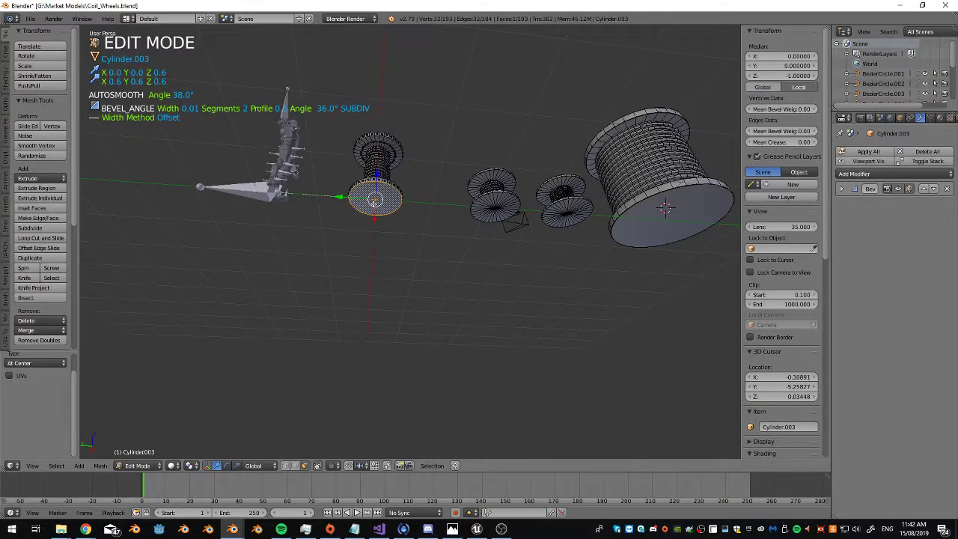
{"action": "key", "text": "i"}
{"action": "left_click", "coordinate": [373, 203]}
{"action": "key", "text": "alt+m"}
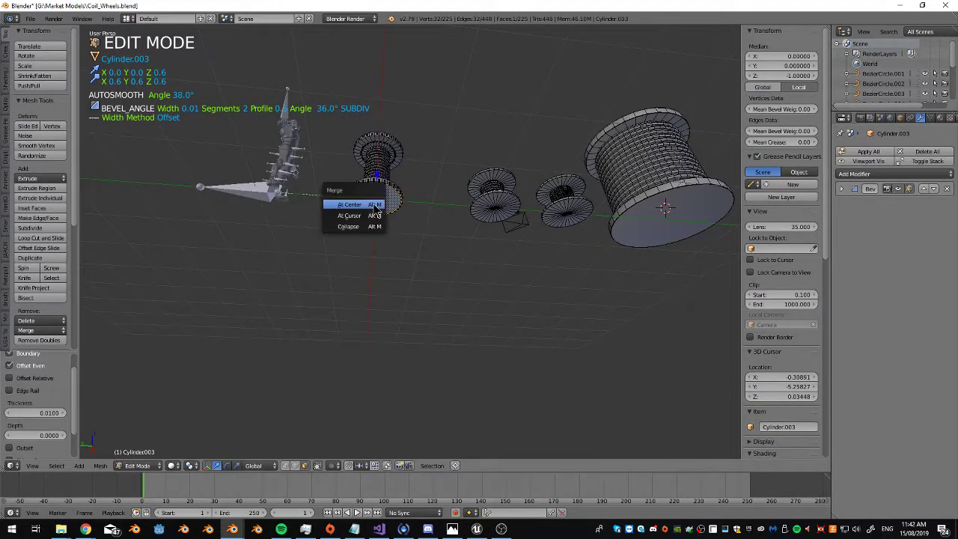
{"action": "left_click", "coordinate": [374, 203]}
{"action": "key", "text": "Tab"}
Inset the top face of the largest spool by 0.01 and merge it at center
{"action": "right_click", "coordinate": [651, 180]}
{"action": "key", "text": "KP_Decimal"}
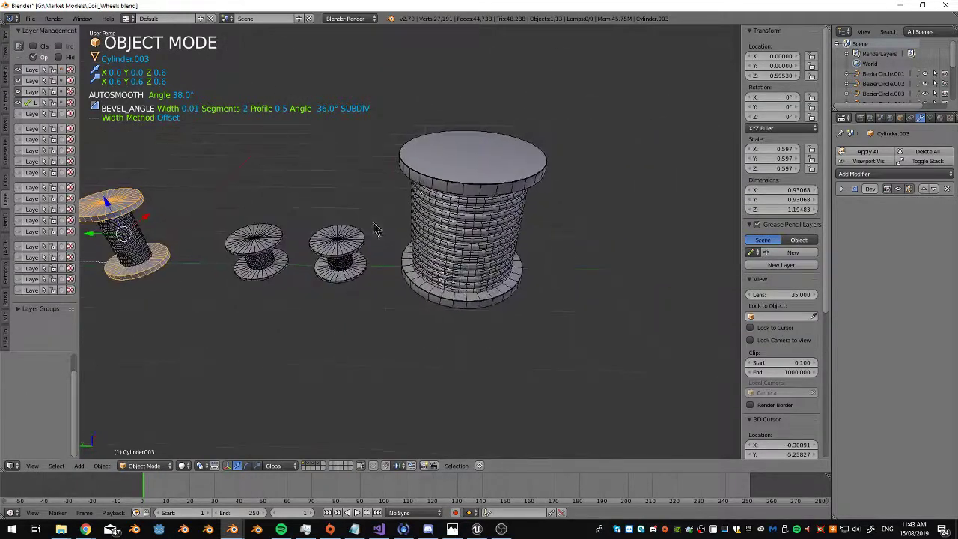
{"action": "key", "text": "Tab"}
{"action": "right_click", "coordinate": [473, 168]}
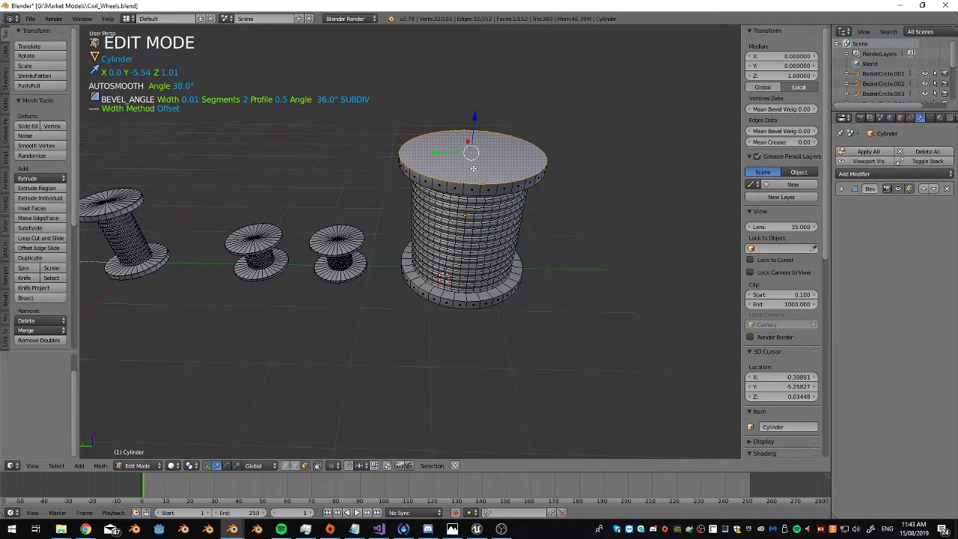
{"action": "key", "text": "i"}
{"action": "left_click", "coordinate": [473, 168]}
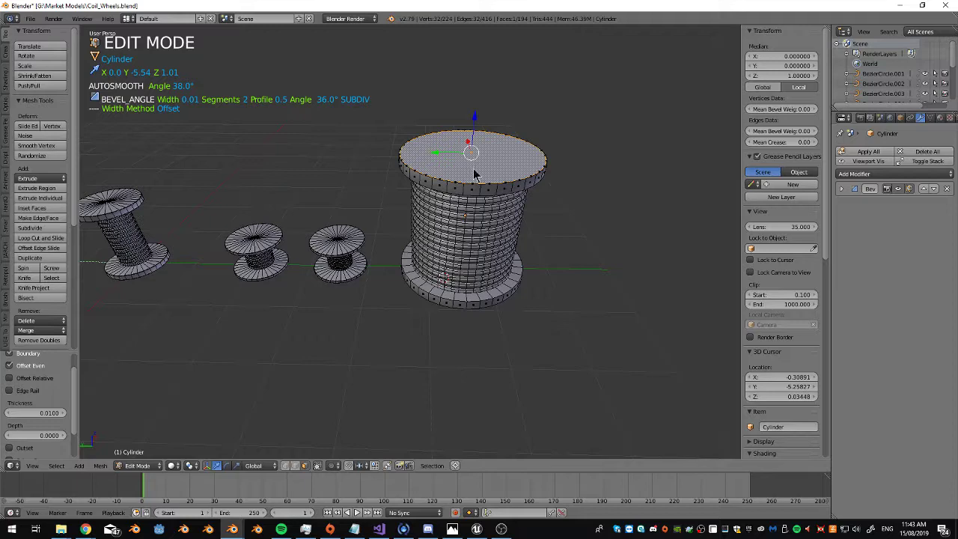
{"action": "key", "text": "alt+m"}
{"action": "left_click", "coordinate": [473, 169]}
Inset the bottom face of the largest spool by 0.01, merge it at center and leave mesh editing
{"action": "middle_click_drag", "start_coordinate": [477, 181], "coordinate": [461, 196]}
{"action": "right_click", "coordinate": [461, 197]}
{"action": "key", "text": "i"}
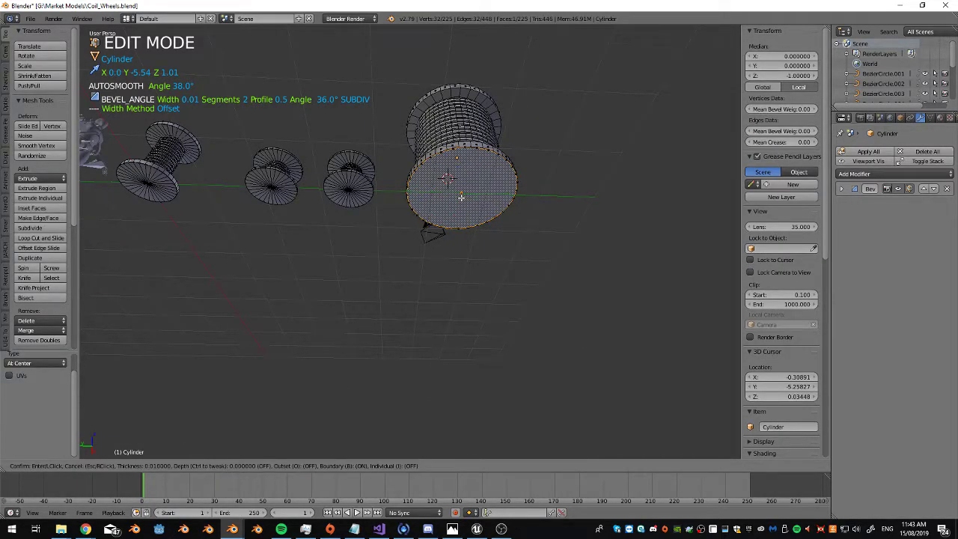
{"action": "left_click", "coordinate": [461, 196]}
{"action": "key", "text": "alt+m"}
{"action": "left_click", "coordinate": [461, 197]}
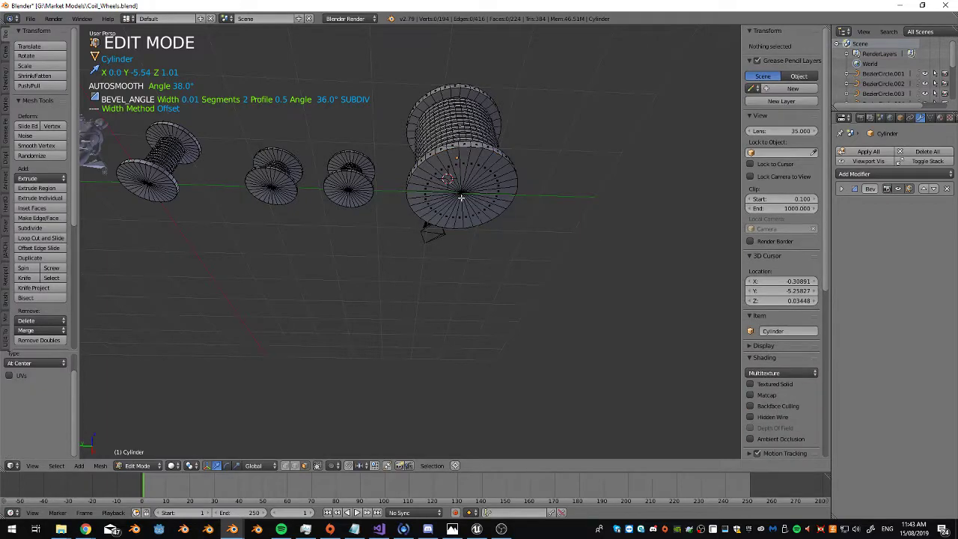
{"action": "key", "text": "Tab"}
Move the tall narrow spool together with its cable coil about -1.566 along the Y axis
{"action": "middle_click_drag", "start_coordinate": [461, 197], "coordinate": [477, 279]}
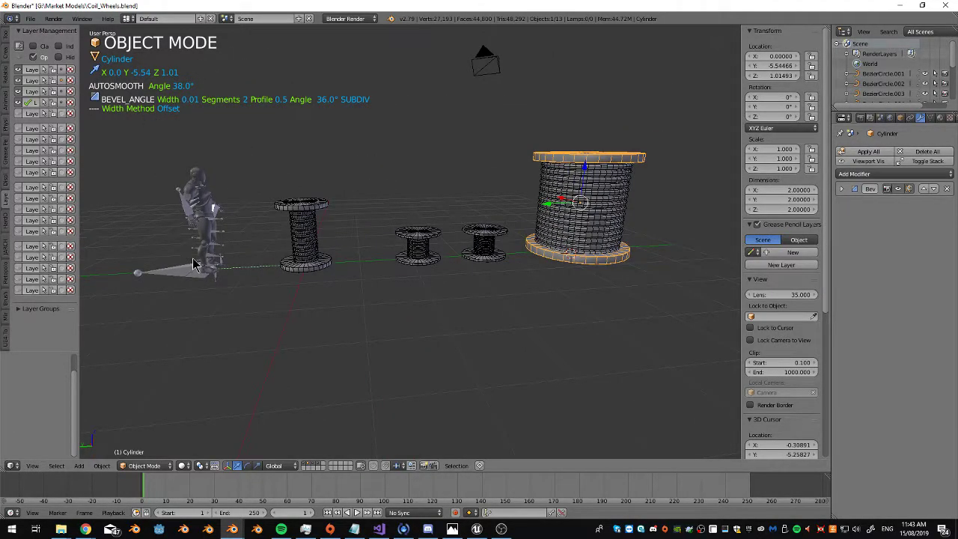
{"action": "middle_click_drag", "start_coordinate": [380, 235], "coordinate": [594, 232]}
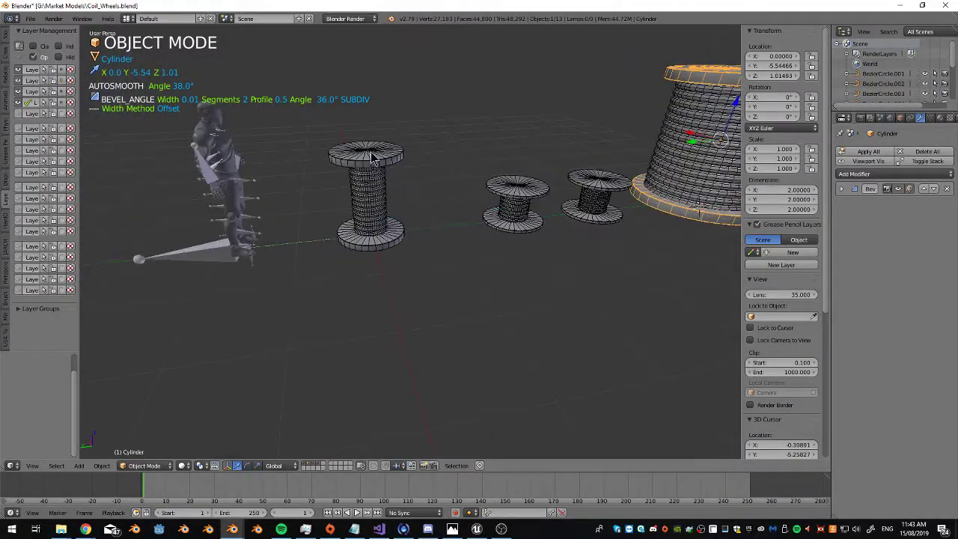
{"action": "right_click", "coordinate": [369, 193]}
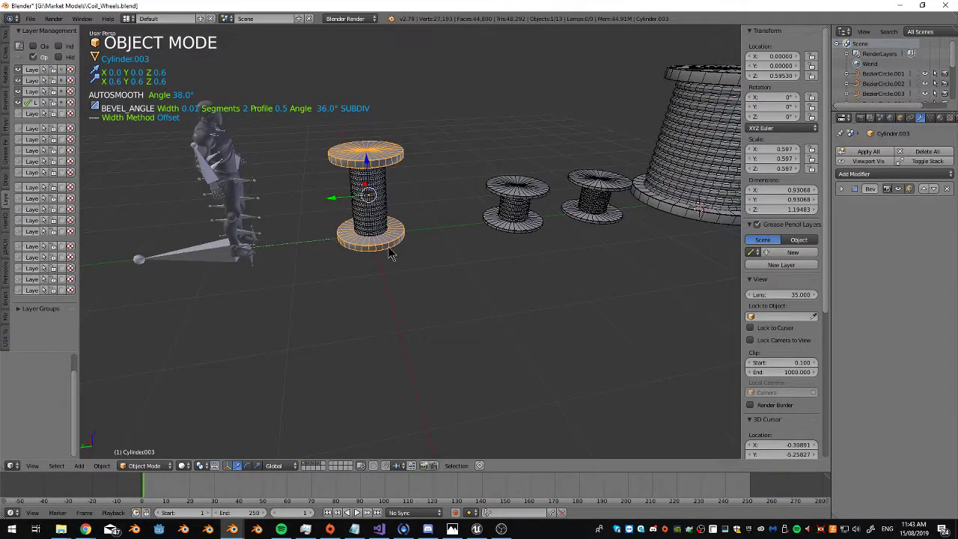
{"action": "right_click", "coordinate": [386, 215], "text": "shift"}
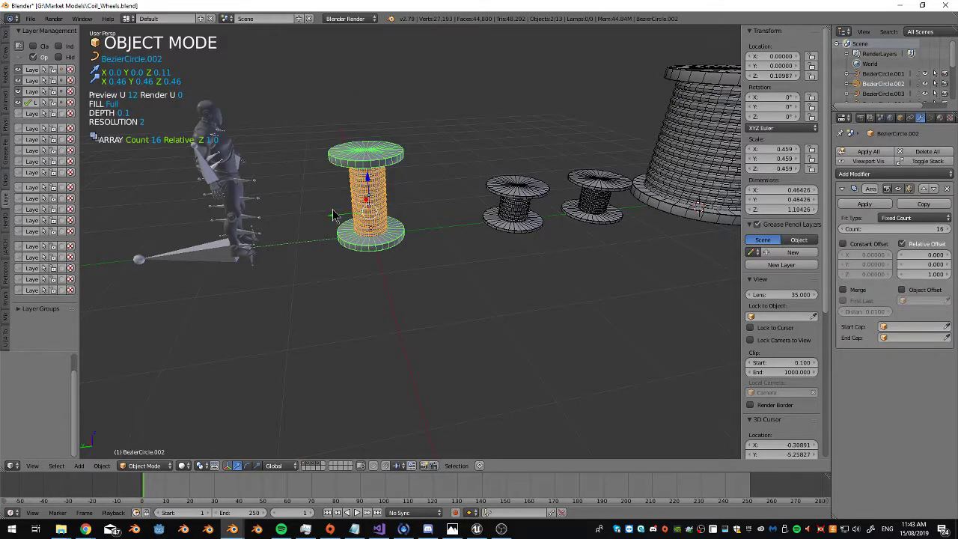
{"action": "key", "text": "g"}
{"action": "key", "text": "y"}
{"action": "left_click", "coordinate": [448, 210]}
Set the Y location of the flanged body of the small spool overlapping the tall one to 0, without its coil
{"action": "right_click", "coordinate": [518, 219]}
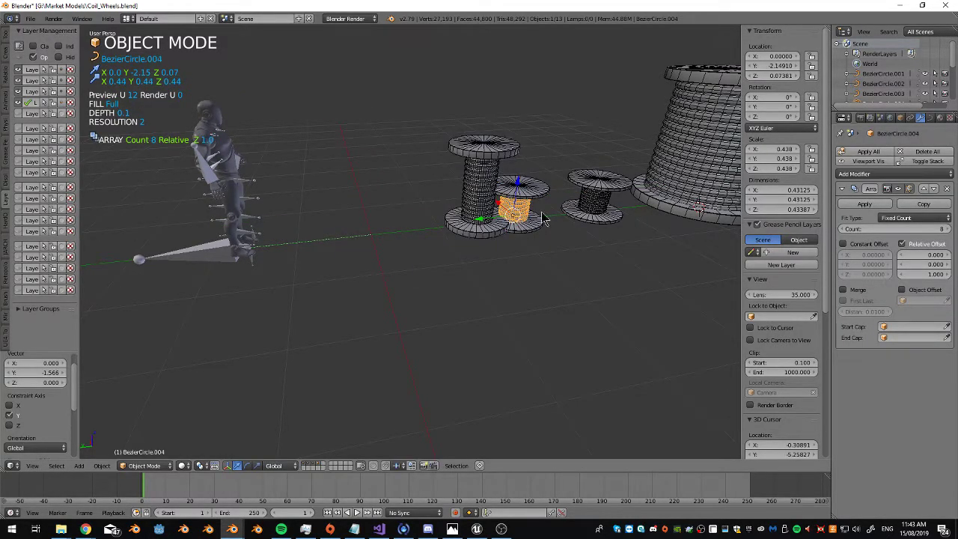
{"action": "scroll", "coordinate": [445, 210], "scroll_direction": "up", "scroll_amount": 4}
{"action": "right_click", "coordinate": [410, 230], "text": "shift"}
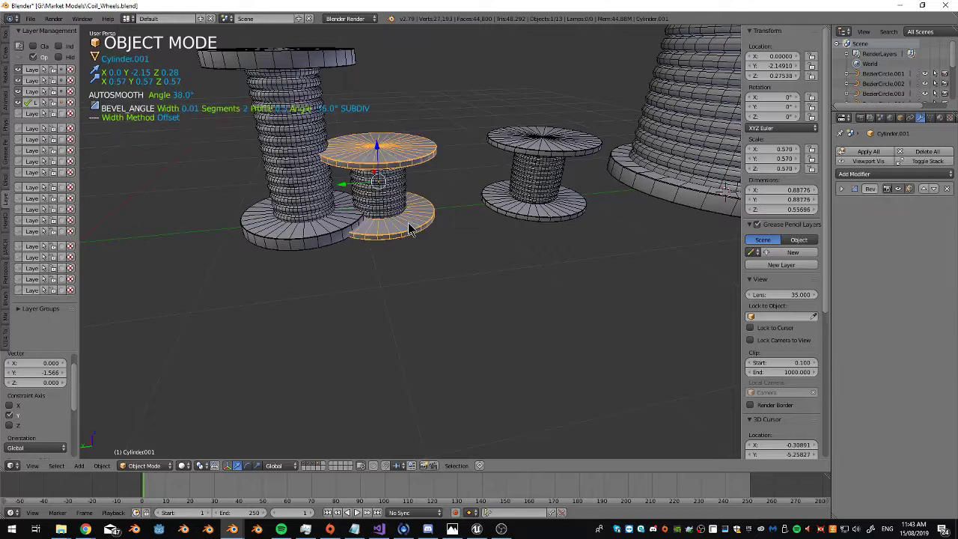
{"action": "right_click", "coordinate": [402, 205], "text": "shift"}
{"action": "scroll", "coordinate": [401, 217], "scroll_direction": "down", "scroll_amount": 3}
{"action": "middle_click_drag", "start_coordinate": [402, 217], "coordinate": [446, 219]}
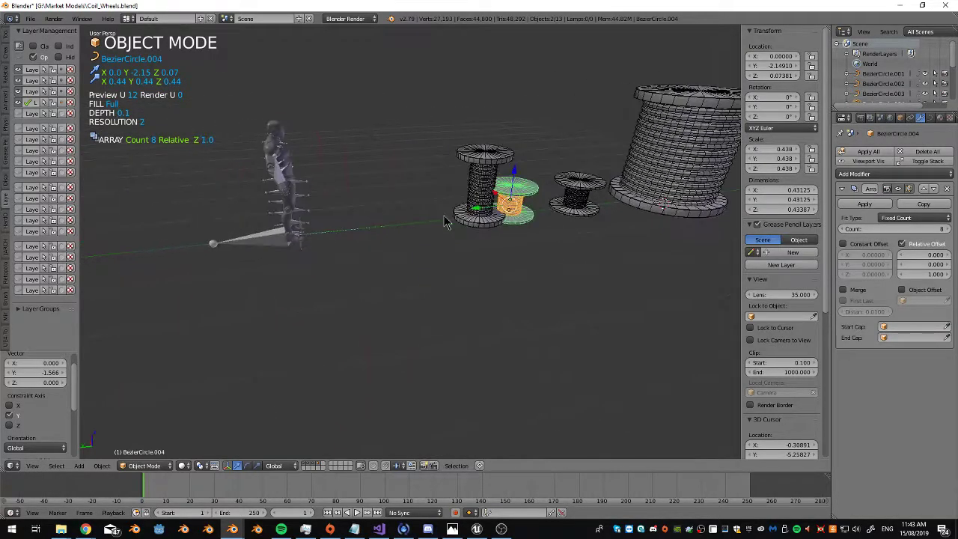
{"action": "right_click", "coordinate": [529, 221]}
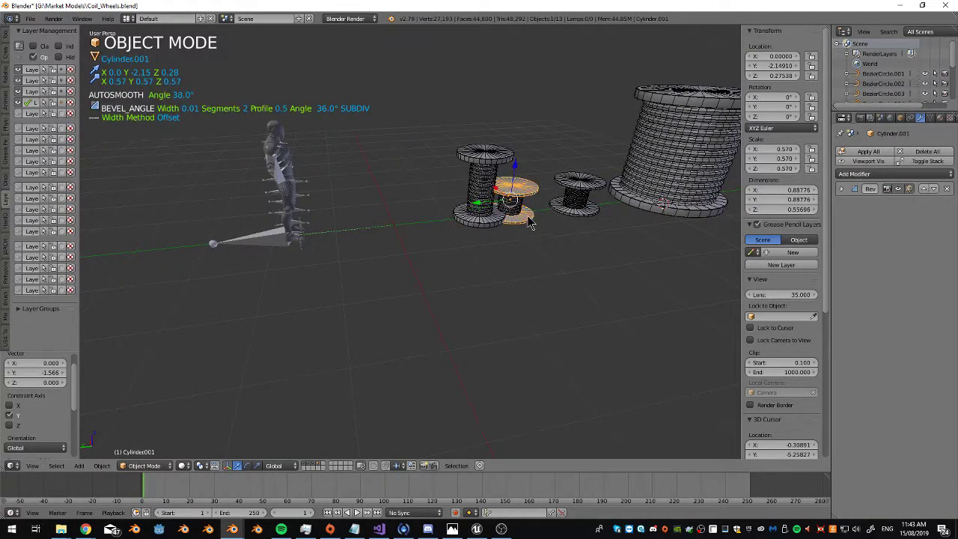
{"action": "left_click", "coordinate": [762, 67]}
{"action": "type", "text": "0"}
{"action": "key", "text": "Return"}
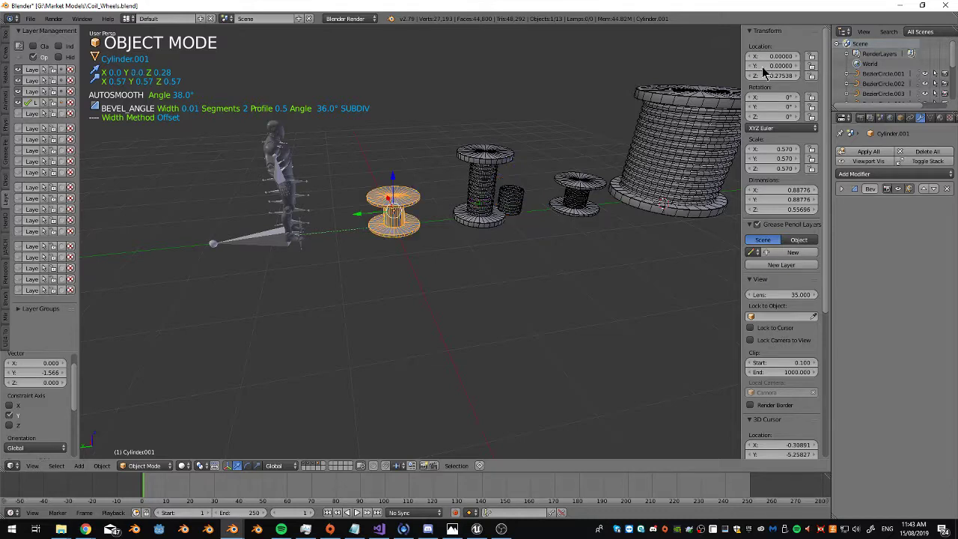
Set the loose coil's Y location to 0 to centre it on the shortest spool, and add that spool to the selection
{"action": "right_click", "coordinate": [516, 202]}
{"action": "left_click", "coordinate": [778, 66]}
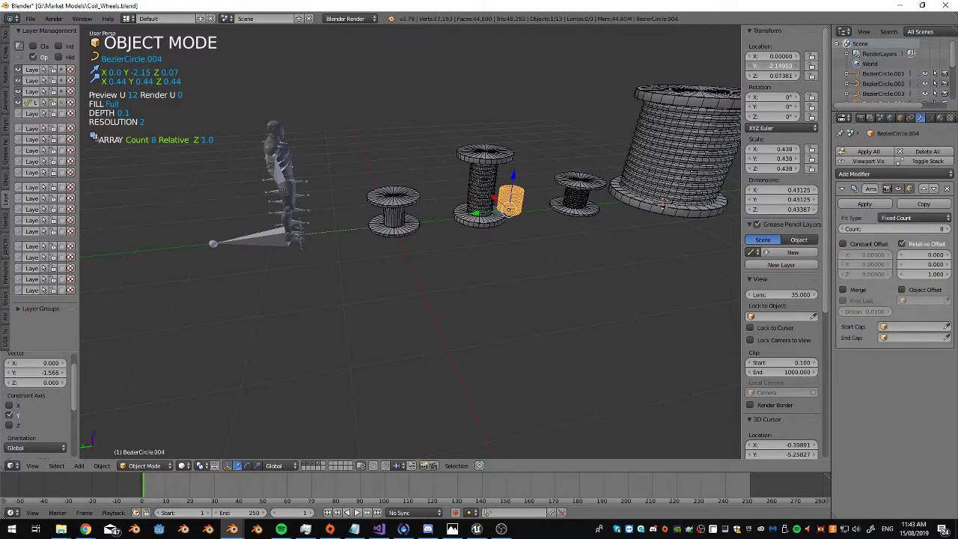
{"action": "type", "text": "0"}
{"action": "key", "text": "Return"}
{"action": "scroll", "coordinate": [449, 202], "scroll_direction": "up", "scroll_amount": 2}
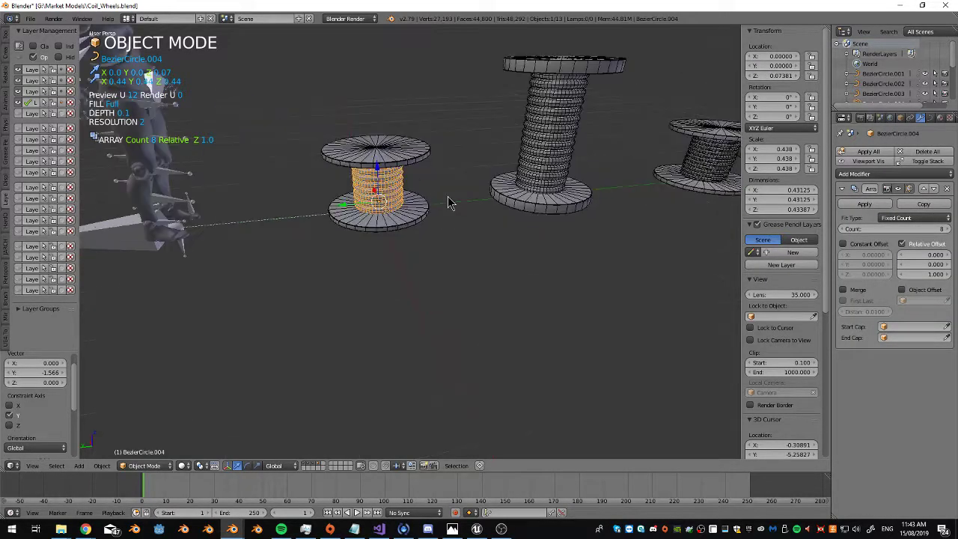
{"action": "right_click", "coordinate": [413, 216], "text": "shift"}
{"action": "middle_click_drag", "start_coordinate": [351, 163], "coordinate": [411, 213]}
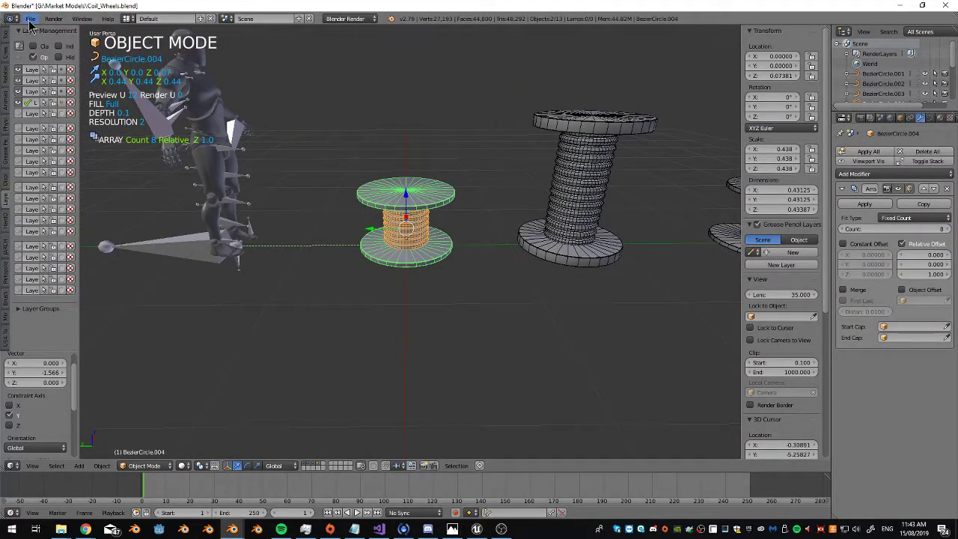
Set the scene's length units to Imperial and apply the Feet unit preset
{"action": "left_click", "coordinate": [30, 18]}
{"action": "mouse_move", "coordinate": [46, 218]}
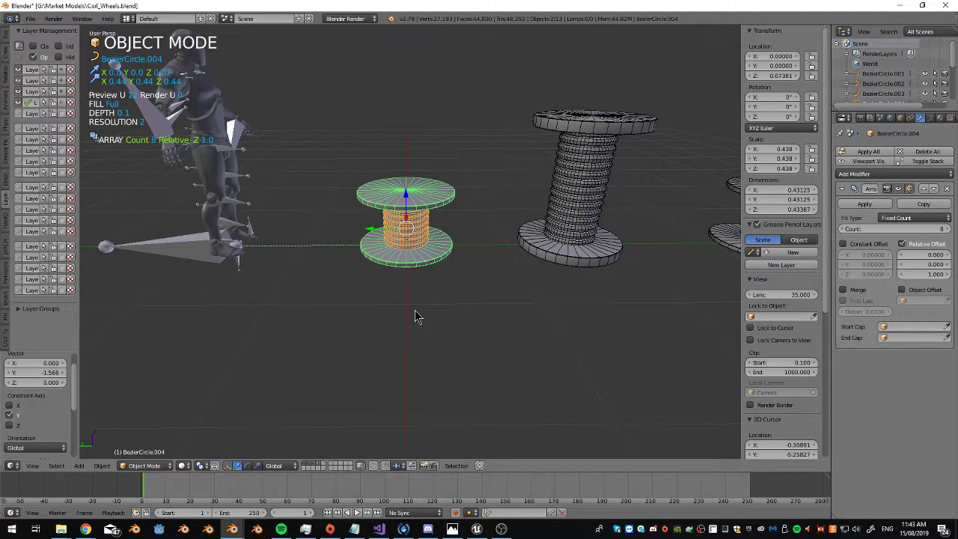
{"action": "left_click", "coordinate": [881, 118]}
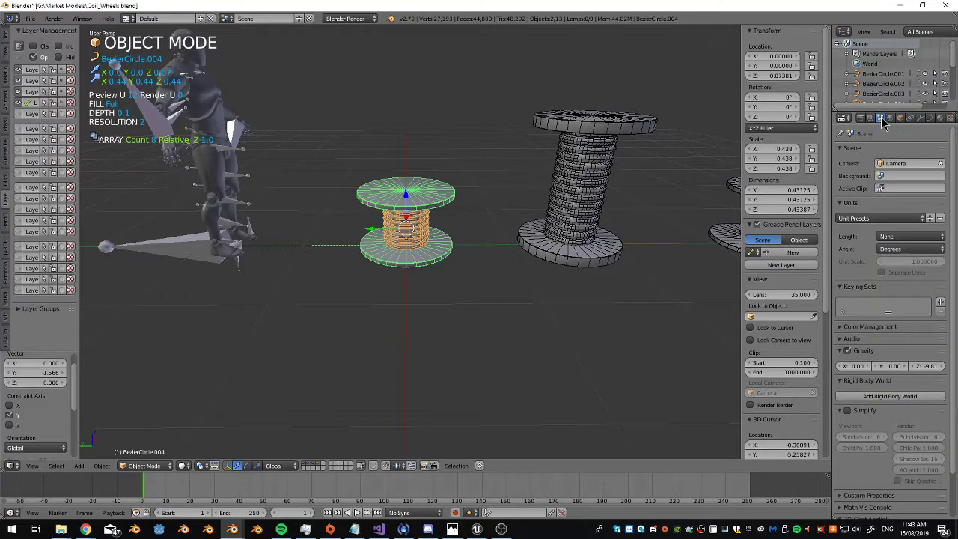
{"action": "left_click", "coordinate": [885, 237]}
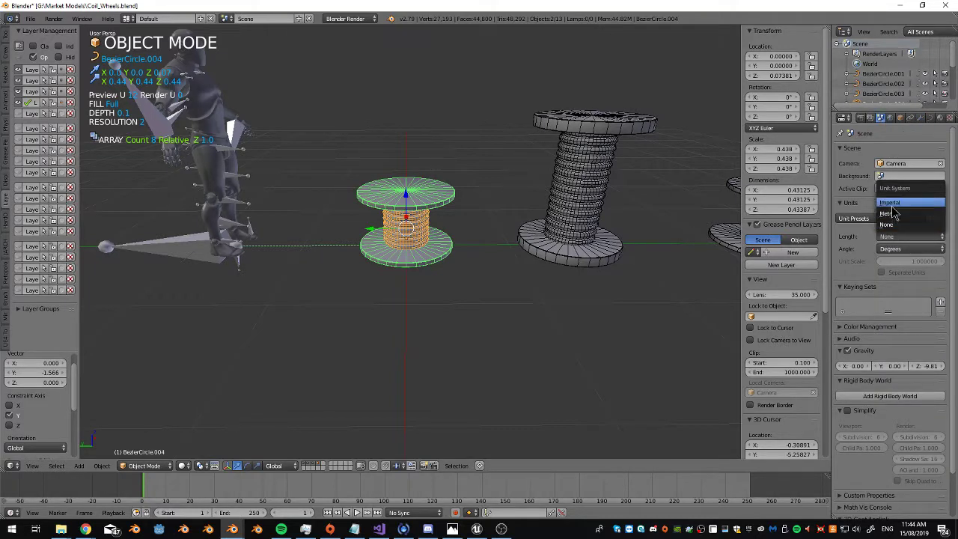
{"action": "left_click", "coordinate": [889, 202]}
{"action": "left_click", "coordinate": [856, 241]}
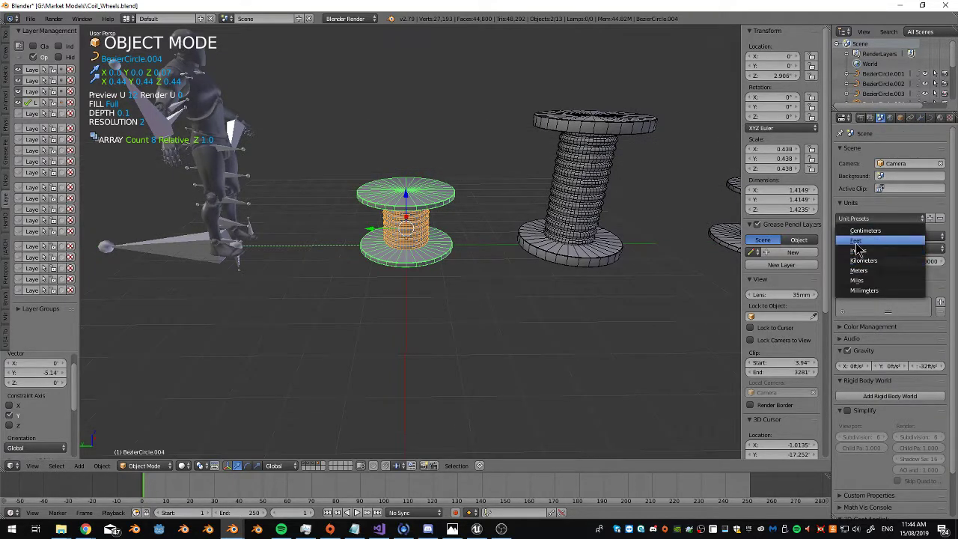
{"action": "left_click", "coordinate": [857, 241]}
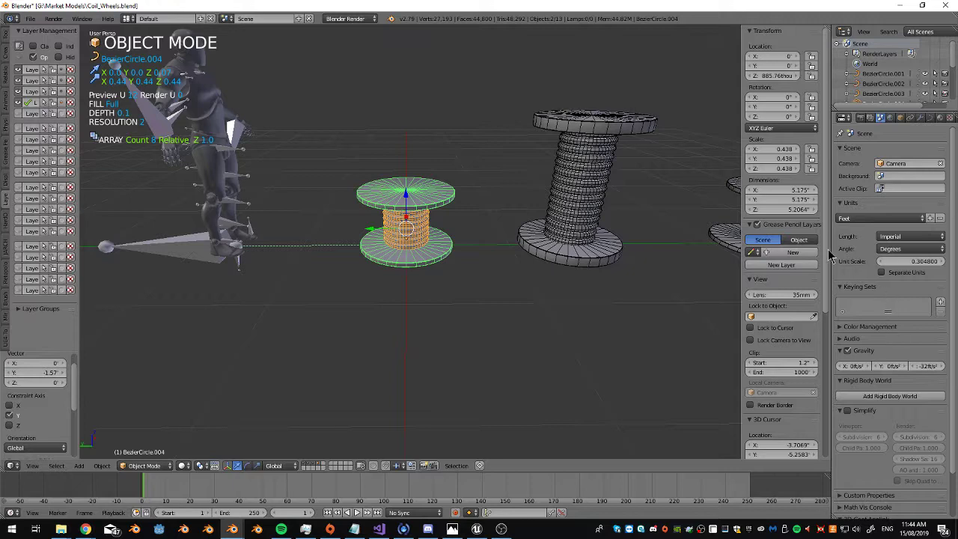
Expand the viewport's Display settings and examine the grid floor options
{"action": "scroll", "coordinate": [792, 291], "scroll_direction": "down", "scroll_amount": 4}
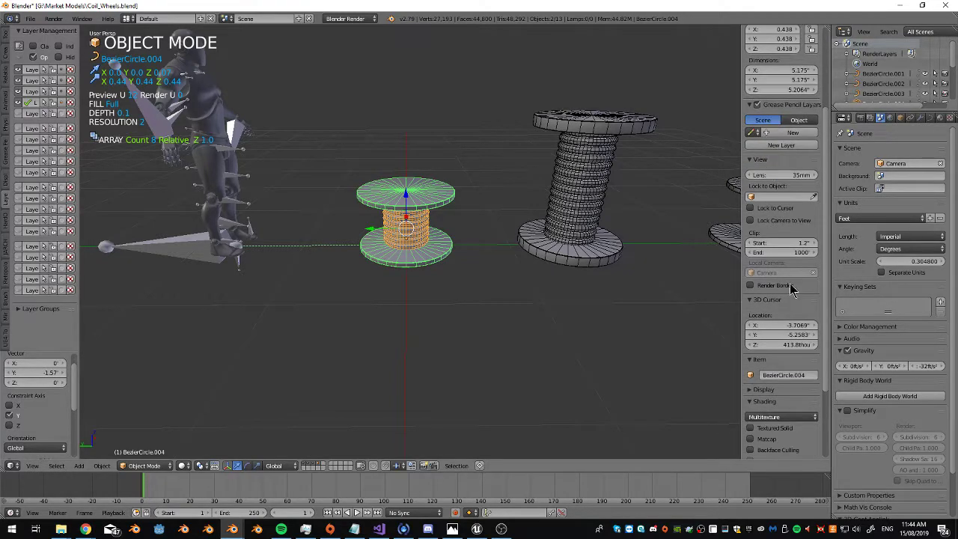
{"action": "scroll", "coordinate": [791, 290], "scroll_direction": "down", "scroll_amount": 3}
{"action": "left_click", "coordinate": [767, 290]}
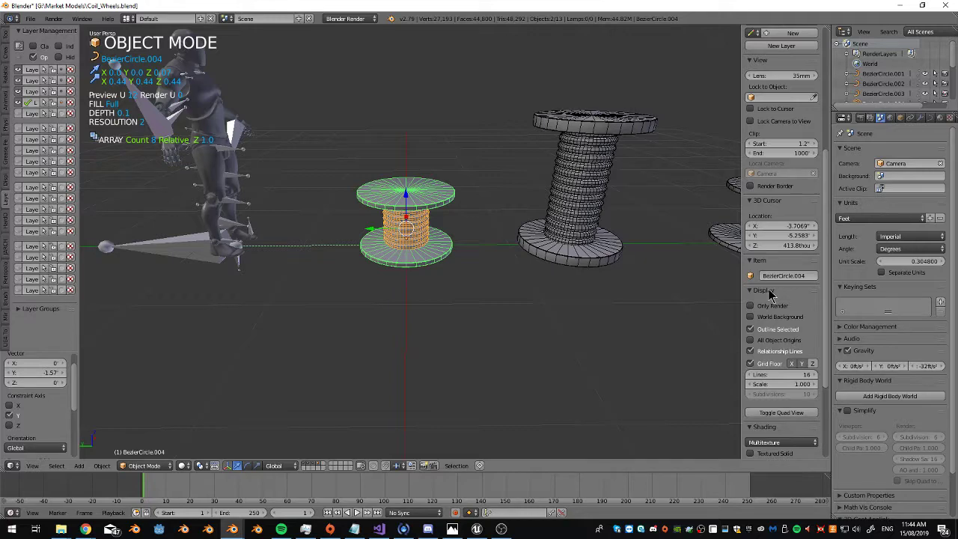
{"action": "scroll", "coordinate": [777, 187], "scroll_direction": "up", "scroll_amount": 6}
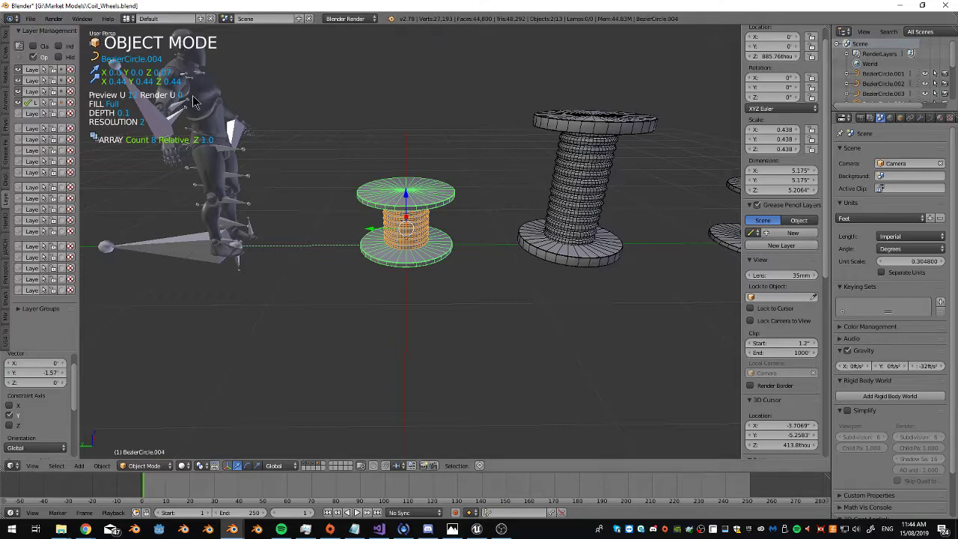
Inset the flat outer faces of both discs on the short spool between the tall and largest spools
{"action": "middle_click_drag", "start_coordinate": [528, 306], "coordinate": [374, 282]}
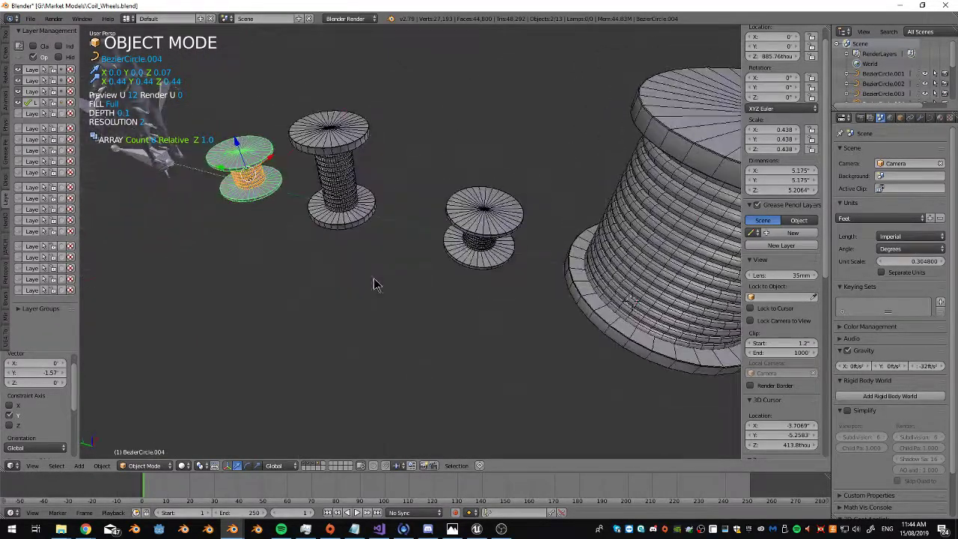
{"action": "right_click", "coordinate": [459, 224]}
{"action": "key", "text": "Tab"}
{"action": "scroll", "coordinate": [459, 225], "scroll_direction": "up", "scroll_amount": 3}
{"action": "middle_click_drag", "start_coordinate": [460, 267], "coordinate": [440, 214]}
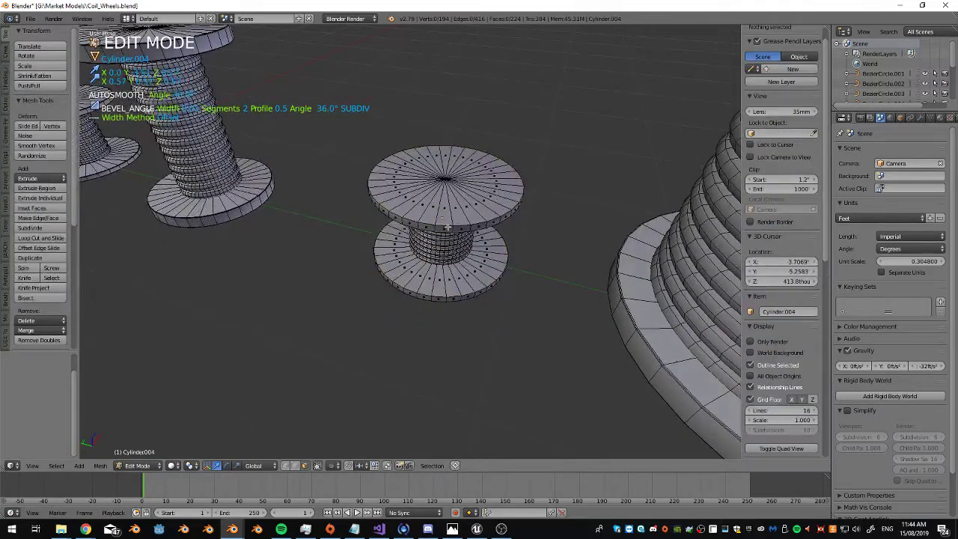
{"action": "right_click", "coordinate": [440, 213], "text": "alt"}
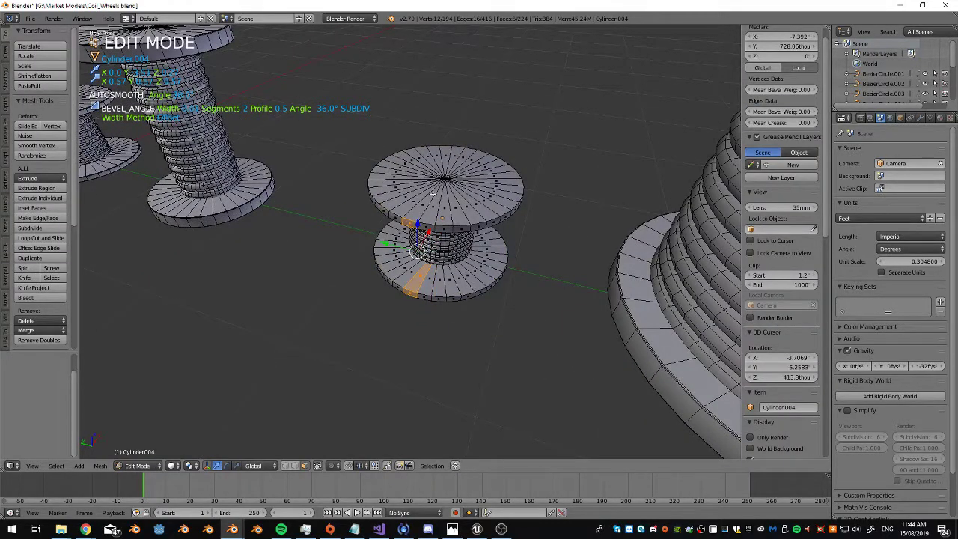
{"action": "right_click", "coordinate": [415, 202], "text": "alt"}
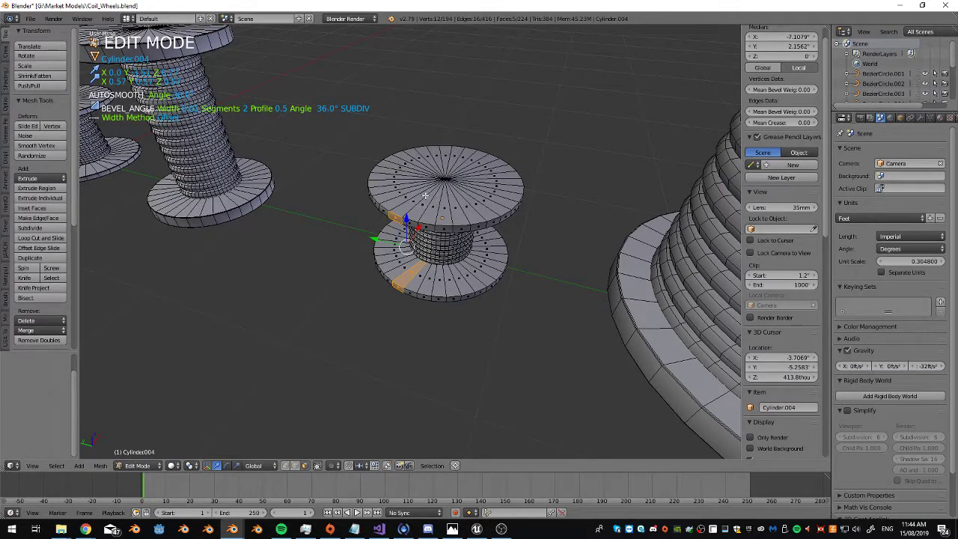
{"action": "key", "text": "a"}
{"action": "right_click", "coordinate": [446, 179], "text": "alt"}
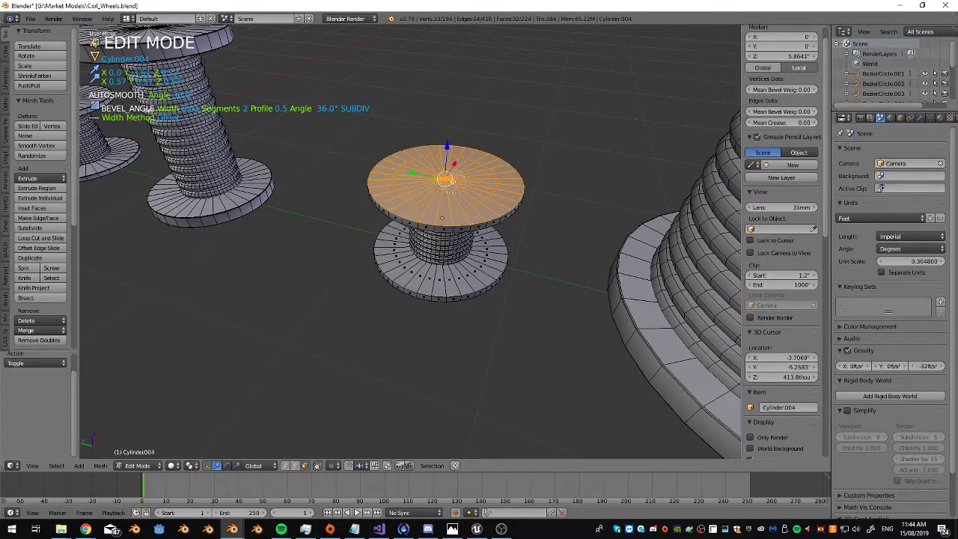
{"action": "middle_click_drag", "start_coordinate": [452, 201], "coordinate": [452, 255]}
{"action": "right_click", "coordinate": [459, 184], "text": "alt+shift"}
{"action": "scroll", "coordinate": [562, 256], "scroll_direction": "up", "scroll_amount": 2}
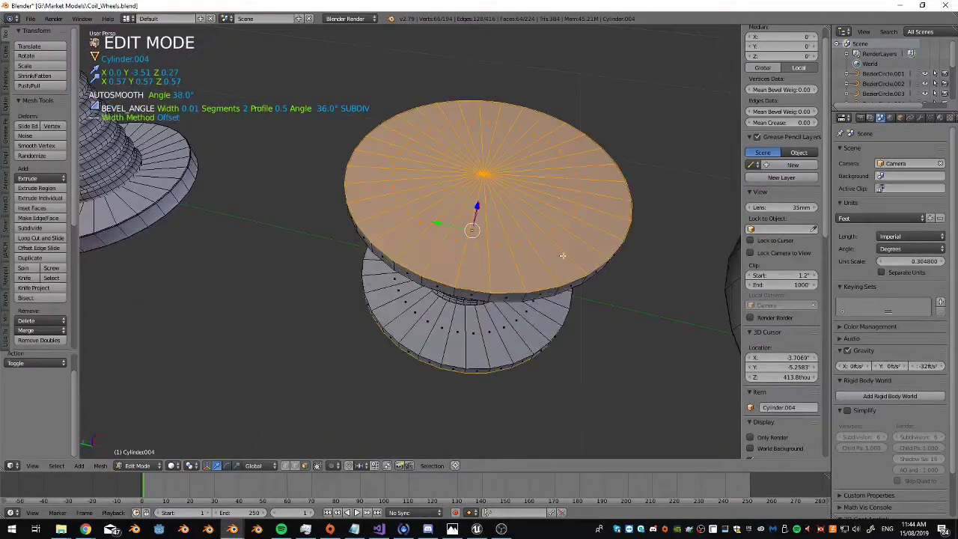
{"action": "key", "text": "i"}
{"action": "left_click", "coordinate": [654, 269]}
{"action": "key", "text": "Tab"}
{"action": "scroll", "coordinate": [653, 269], "scroll_direction": "down", "scroll_amount": 3}
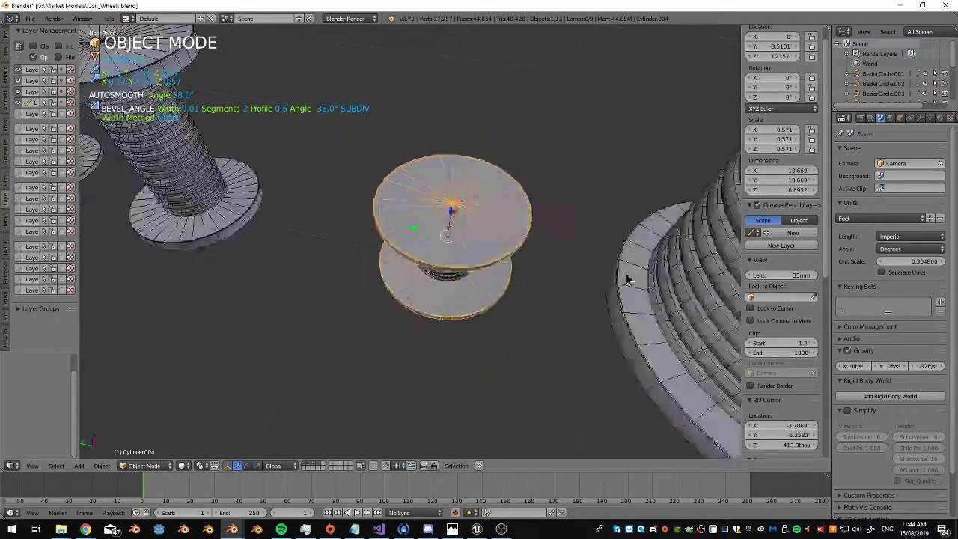
{"action": "middle_click_drag", "start_coordinate": [653, 269], "coordinate": [482, 180]}
{"action": "scroll", "coordinate": [584, 285], "scroll_direction": "up", "scroll_amount": 3}
{"action": "scroll", "coordinate": [527, 289], "scroll_direction": "down", "scroll_amount": 2}
{"action": "right_click", "coordinate": [481, 180]}
{"action": "key", "text": "Tab"}
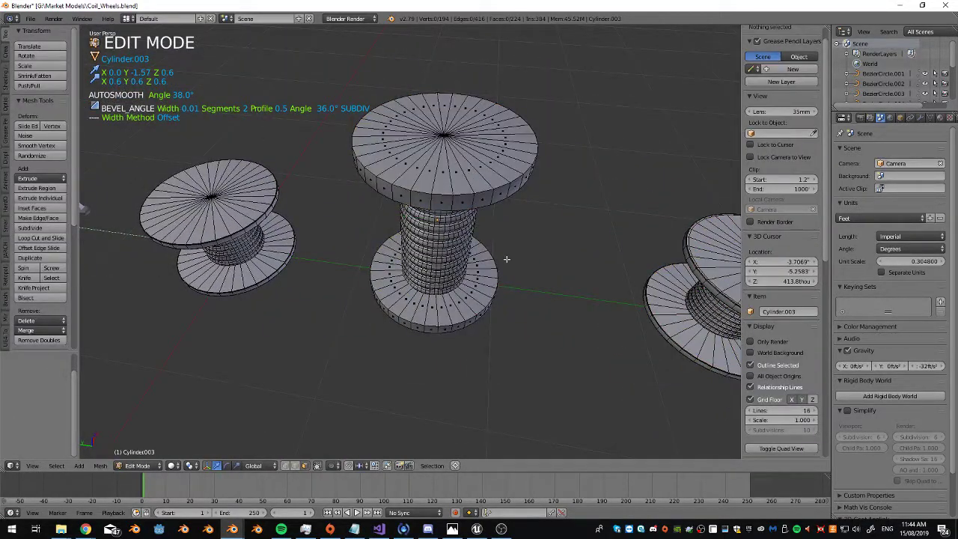
{"action": "key", "text": "Tab"}
{"action": "key", "text": "Tab"}
{"action": "key", "text": "Tab"}
{"action": "key", "text": "Tab"}
{"action": "key", "text": "Tab"}
Inset the inner faces of both discs on the short spool beside the largest one, with a thickness of about 183.8 thou
{"action": "right_click", "coordinate": [718, 275]}
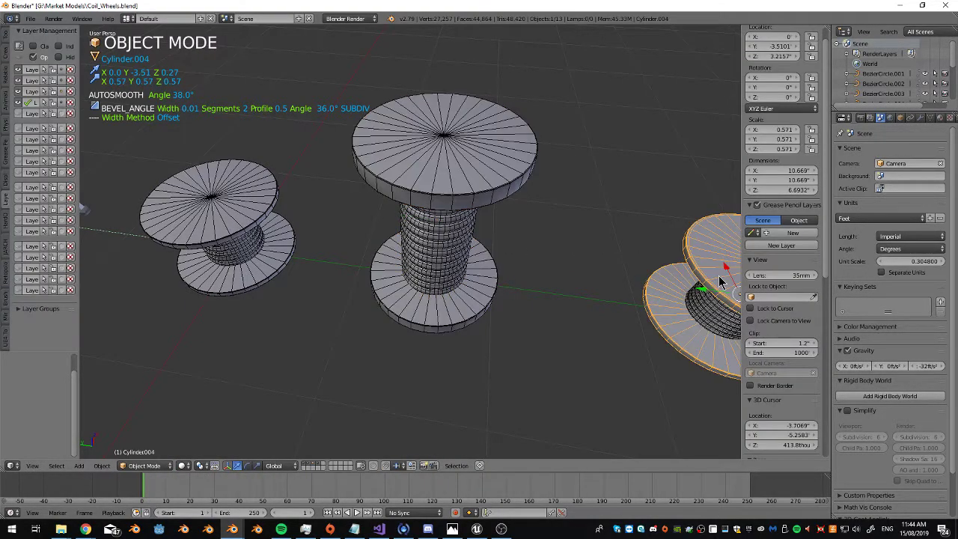
{"action": "middle_click_drag", "start_coordinate": [718, 275], "coordinate": [688, 248]}
{"action": "key", "text": "KP_Decimal"}
{"action": "key", "text": "Tab"}
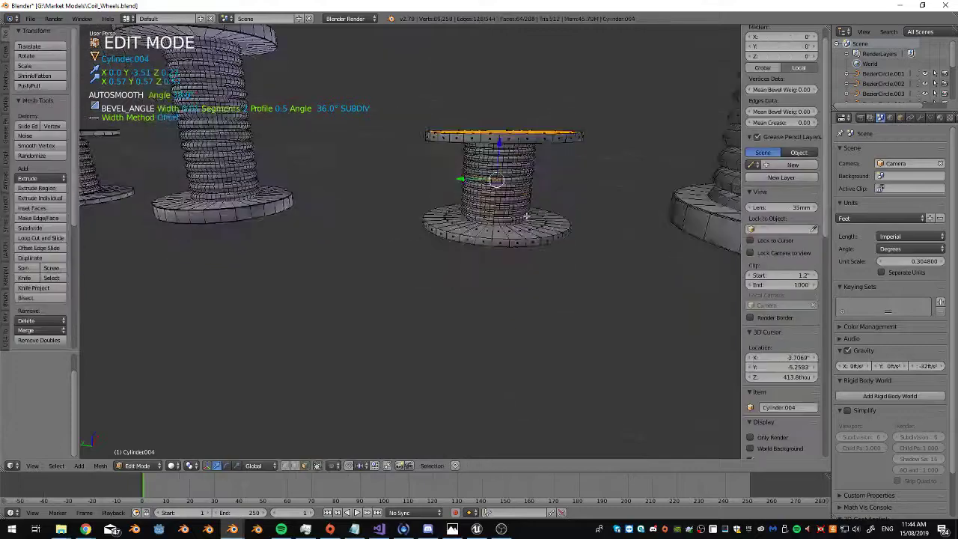
{"action": "scroll", "coordinate": [523, 212], "scroll_direction": "up", "scroll_amount": 3}
{"action": "middle_click_drag", "start_coordinate": [524, 211], "coordinate": [512, 246]}
{"action": "right_click", "coordinate": [509, 250]}
{"action": "key", "text": "l"}
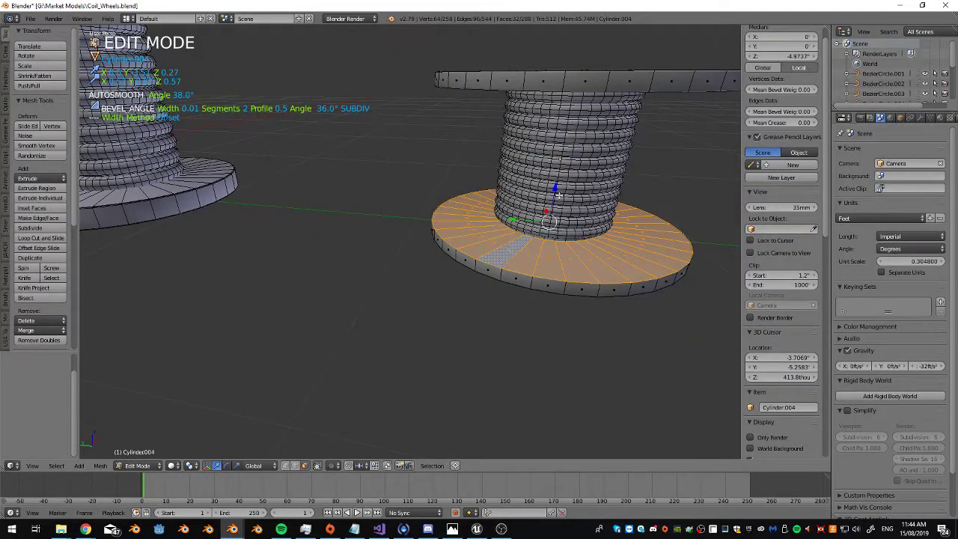
{"action": "middle_click_drag", "start_coordinate": [558, 194], "coordinate": [529, 196]}
{"action": "right_click", "coordinate": [497, 74], "text": "shift"}
{"action": "key", "text": "l"}
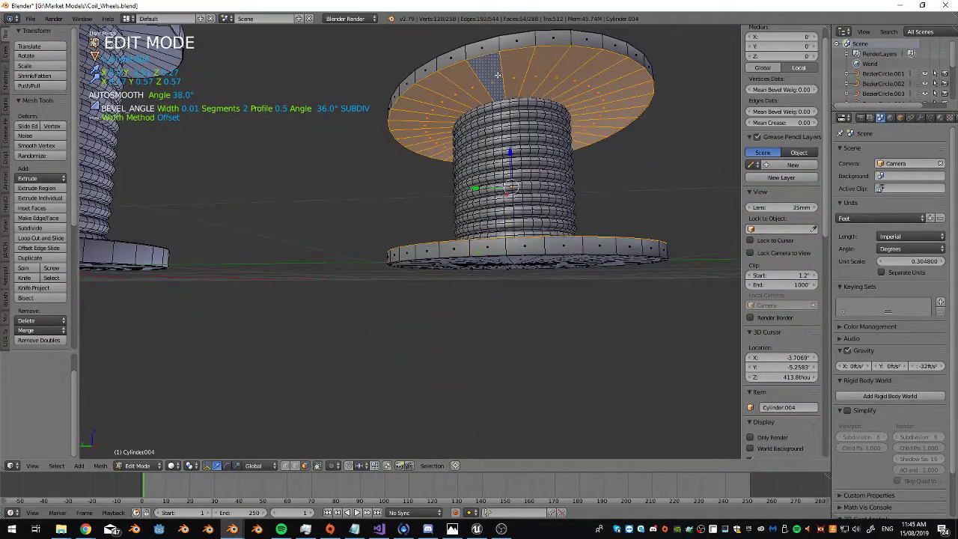
{"action": "key", "text": "i"}
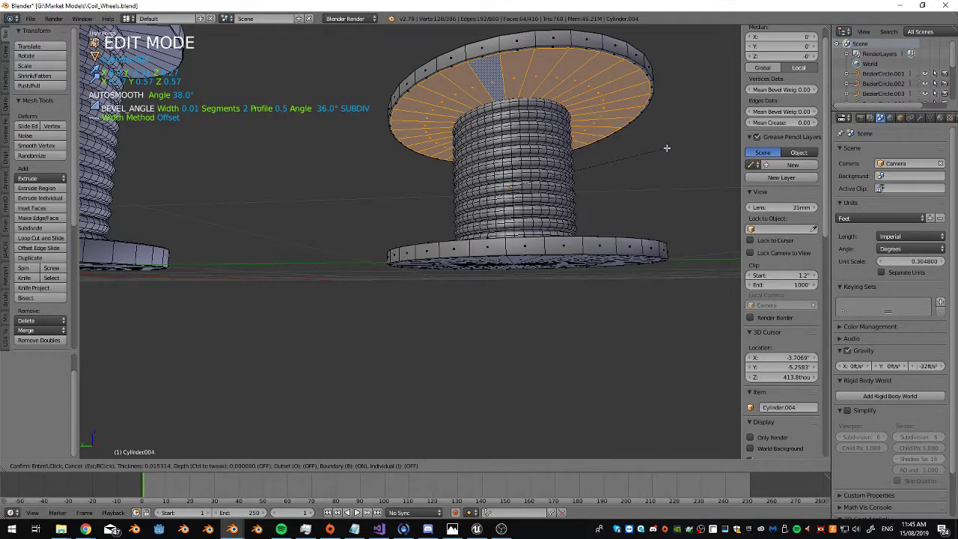
{"action": "left_click", "coordinate": [667, 148]}
{"action": "key", "text": "z"}
{"action": "key", "text": "z"}
{"action": "scroll", "coordinate": [598, 146], "scroll_direction": "down", "scroll_amount": 3}
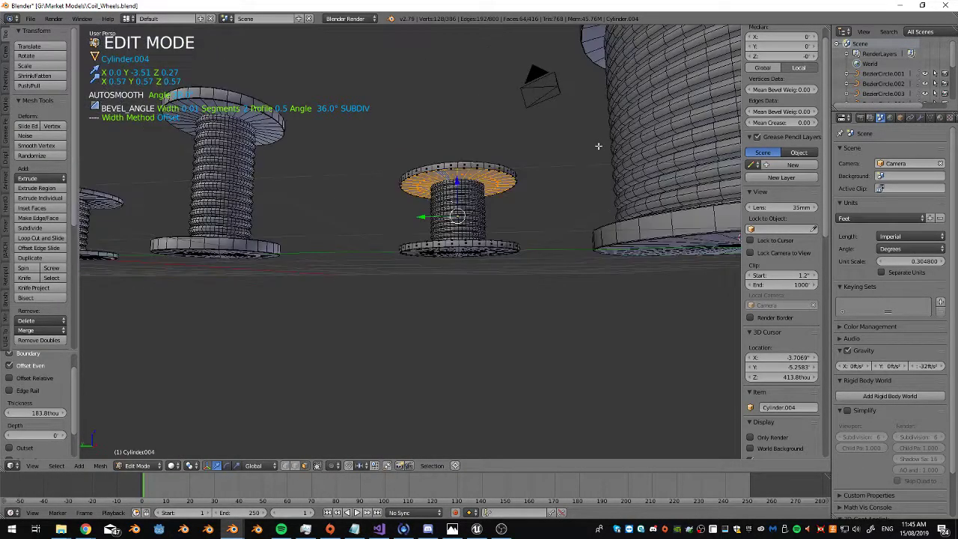
{"action": "key", "text": "Tab"}
Inset the flat outer faces of both discs on the tall spool, with a thickness of about 233.5 thou
{"action": "middle_click_drag", "start_coordinate": [535, 179], "coordinate": [599, 200]}
{"action": "right_click", "coordinate": [426, 164]}
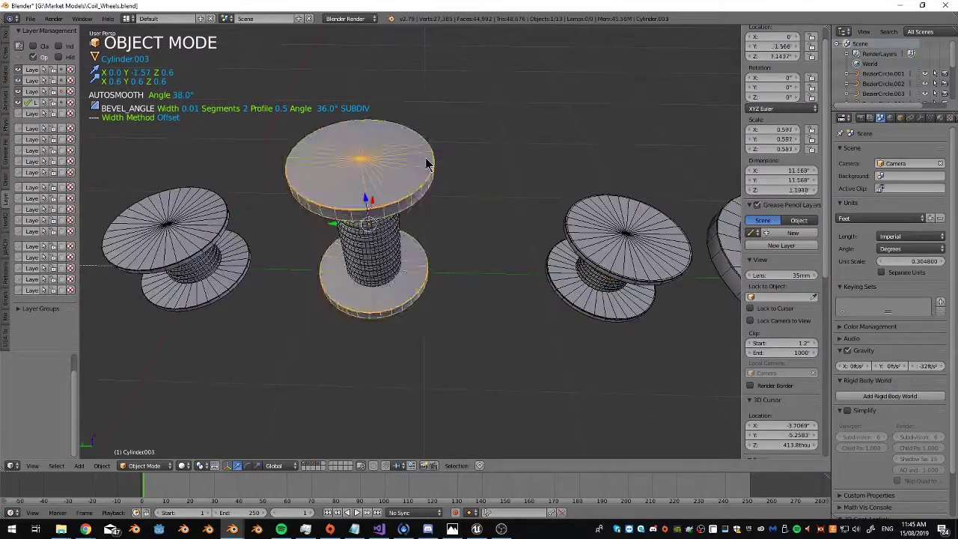
{"action": "key", "text": "Tab"}
{"action": "middle_click_drag", "start_coordinate": [427, 164], "coordinate": [460, 217], "text": "shift"}
{"action": "right_click", "coordinate": [460, 217], "text": "alt"}
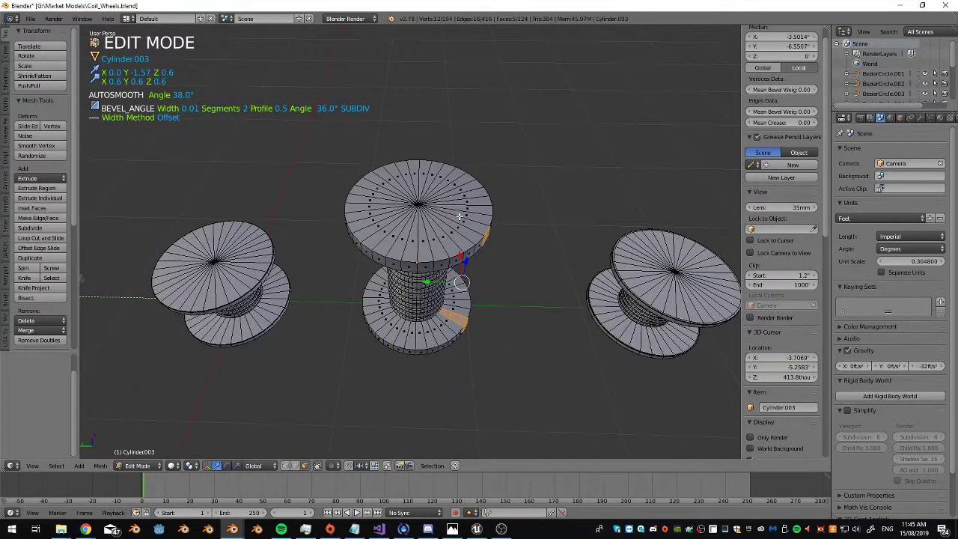
{"action": "key", "text": "a"}
{"action": "key", "text": "c"}
{"action": "mouse_move", "coordinate": [460, 218]}
{"action": "left_mouse_down"}
{"action": "mouse_move", "coordinate": [449, 206]}
{"action": "mouse_move", "coordinate": [404, 214]}
{"action": "left_mouse_up"}
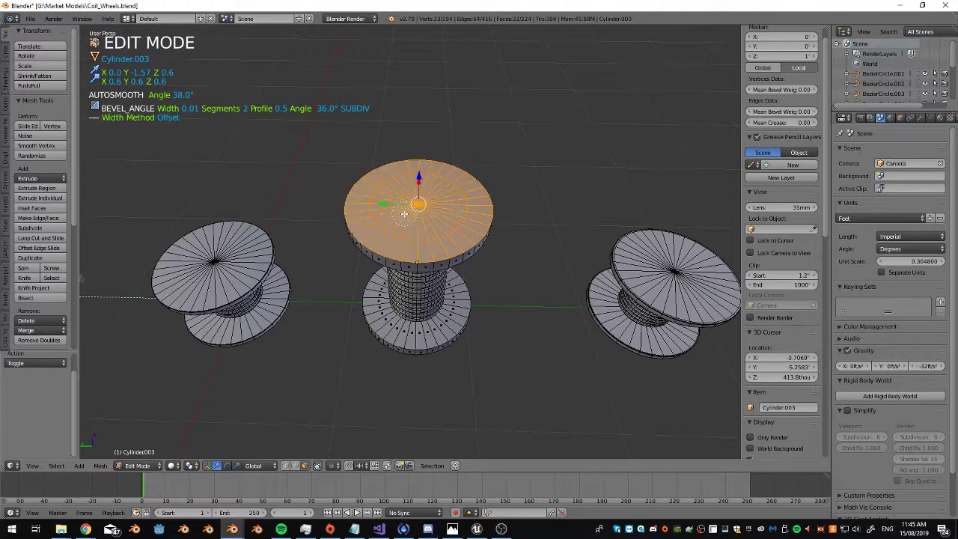
{"action": "middle_click_drag", "start_coordinate": [532, 232], "coordinate": [529, 111]}
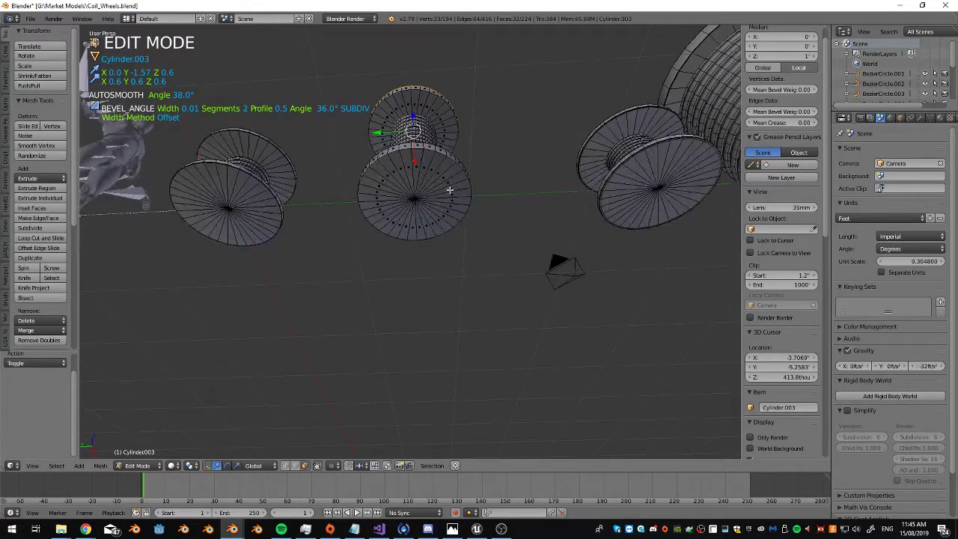
{"action": "scroll", "coordinate": [450, 193], "scroll_direction": "up", "scroll_amount": 3}
{"action": "mouse_move", "coordinate": [458, 180]}
{"action": "left_mouse_down"}
{"action": "mouse_move", "coordinate": [444, 148]}
{"action": "mouse_move", "coordinate": [438, 163]}
{"action": "mouse_move", "coordinate": [408, 171]}
{"action": "left_mouse_up"}
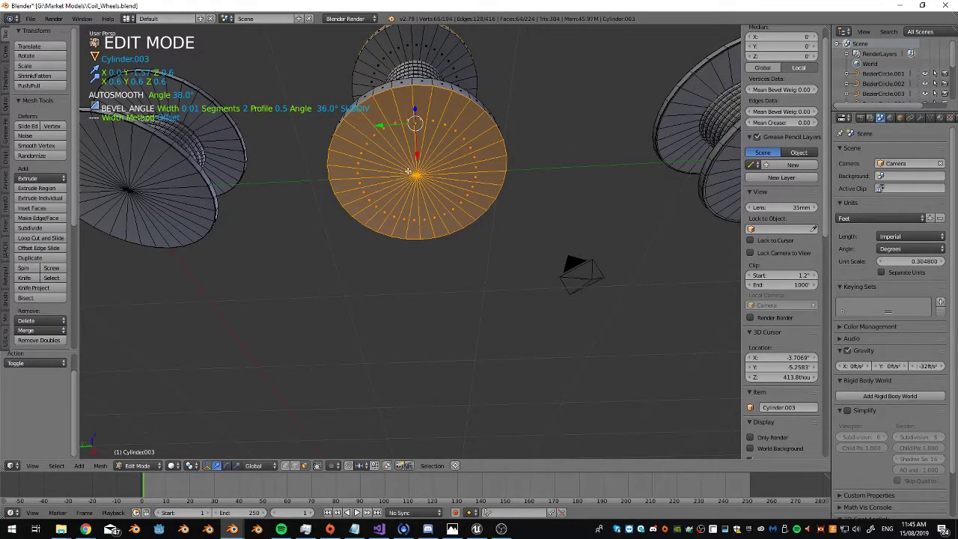
{"action": "mouse_move", "coordinate": [409, 171]}
{"action": "middle_mouse_down"}
{"action": "mouse_move", "coordinate": [434, 217]}
{"action": "mouse_move", "coordinate": [423, 267]}
{"action": "middle_mouse_up"}
{"action": "scroll", "coordinate": [423, 267], "scroll_direction": "up", "scroll_amount": 3}
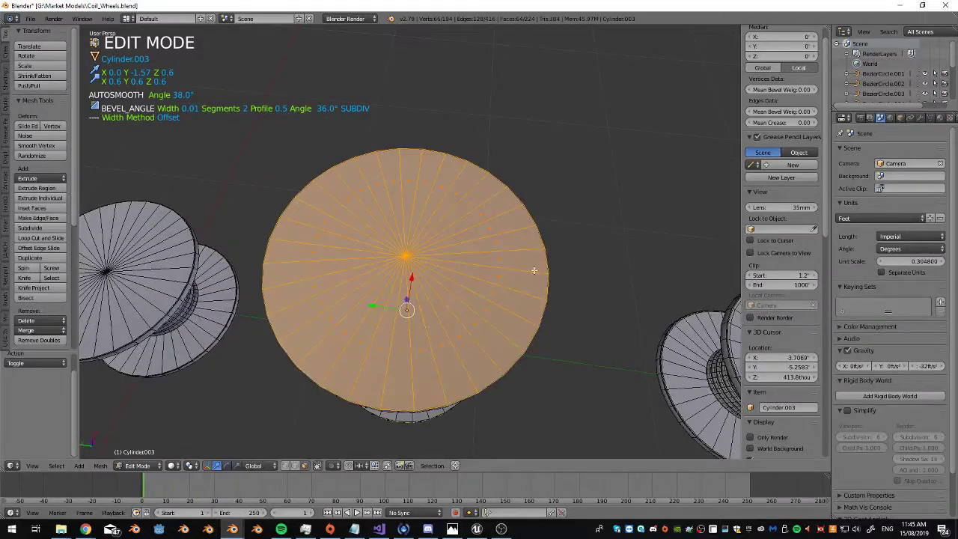
{"action": "key", "text": "i"}
{"action": "left_click", "coordinate": [574, 294]}
Inset the inner faces of both discs on the tall spool
{"action": "middle_click_drag", "start_coordinate": [495, 277], "coordinate": [421, 255]}
{"action": "scroll", "coordinate": [447, 195], "scroll_direction": "up", "scroll_amount": 3}
{"action": "scroll", "coordinate": [421, 255], "scroll_direction": "up", "scroll_amount": 2}
{"action": "right_click", "coordinate": [410, 290], "text": "alt"}
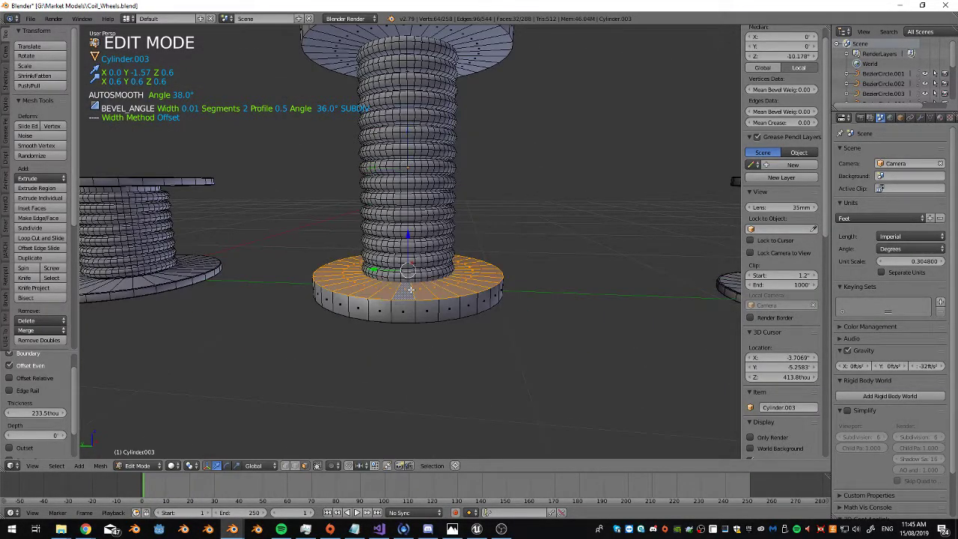
{"action": "middle_click_drag", "start_coordinate": [415, 143], "coordinate": [411, 76]}
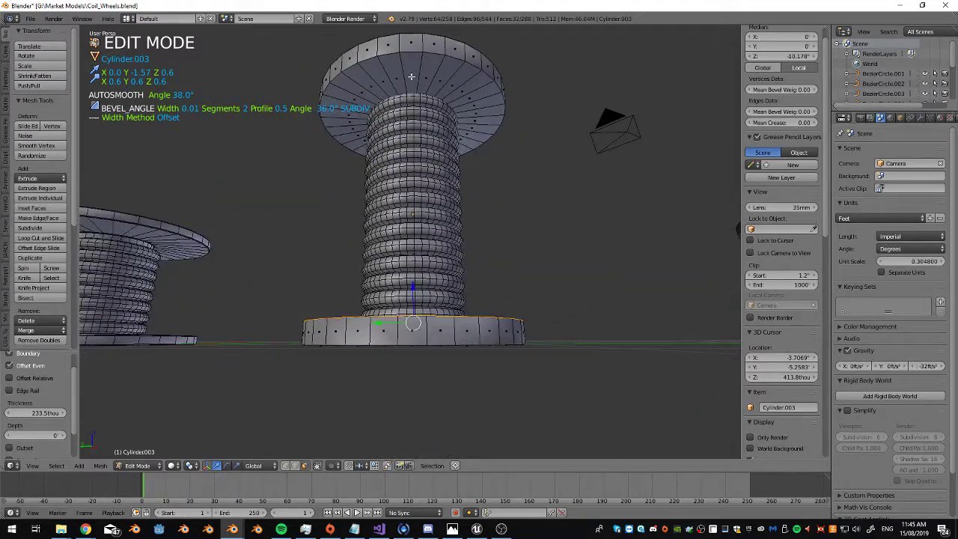
{"action": "right_click", "coordinate": [409, 68], "text": "alt+shift"}
{"action": "scroll", "coordinate": [449, 149], "scroll_direction": "down", "scroll_amount": 3}
{"action": "scroll", "coordinate": [492, 202], "scroll_direction": "up", "scroll_amount": 5}
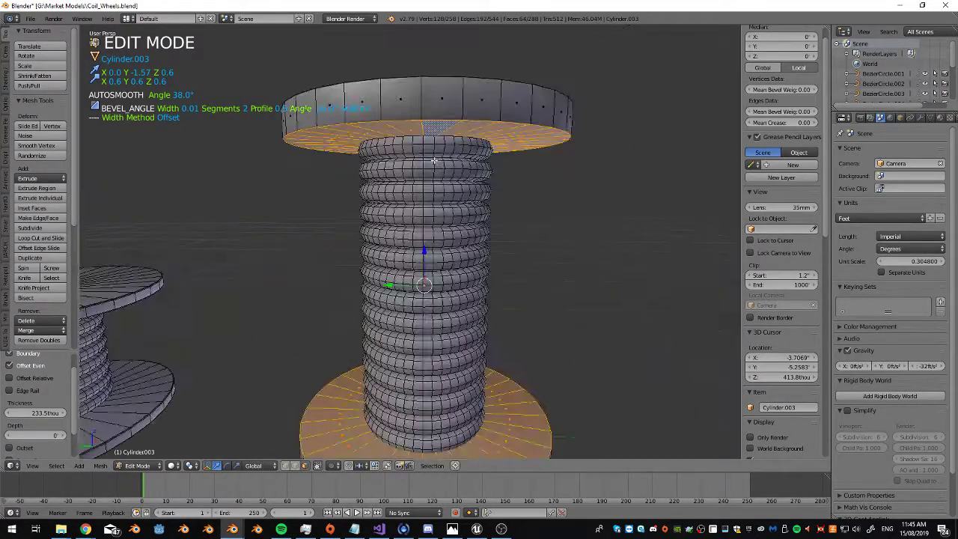
{"action": "key", "text": "i"}
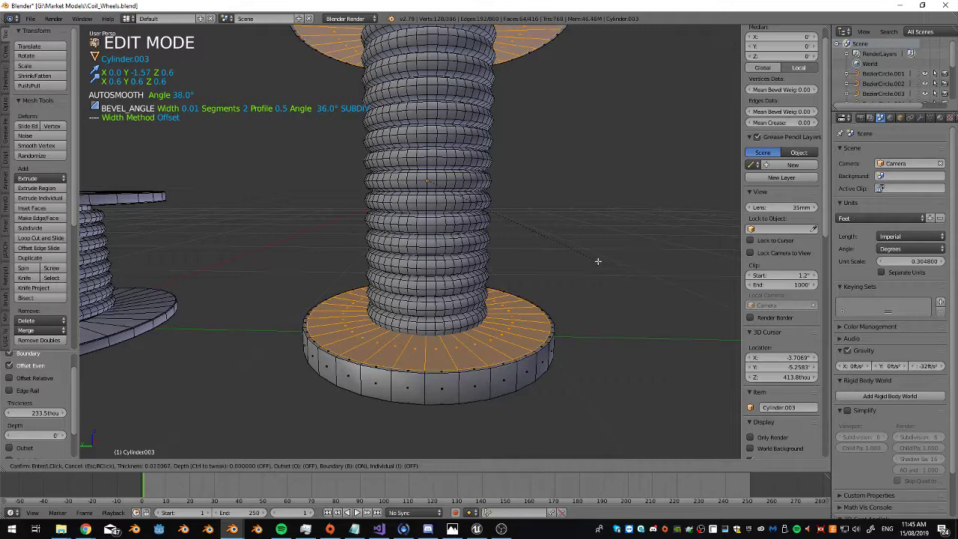
{"action": "left_click", "coordinate": [596, 261]}
{"action": "scroll", "coordinate": [524, 254], "scroll_direction": "down", "scroll_amount": 4}
{"action": "key", "text": "Tab"}
{"action": "middle_click_drag", "start_coordinate": [406, 215], "coordinate": [497, 220], "text": "shift"}
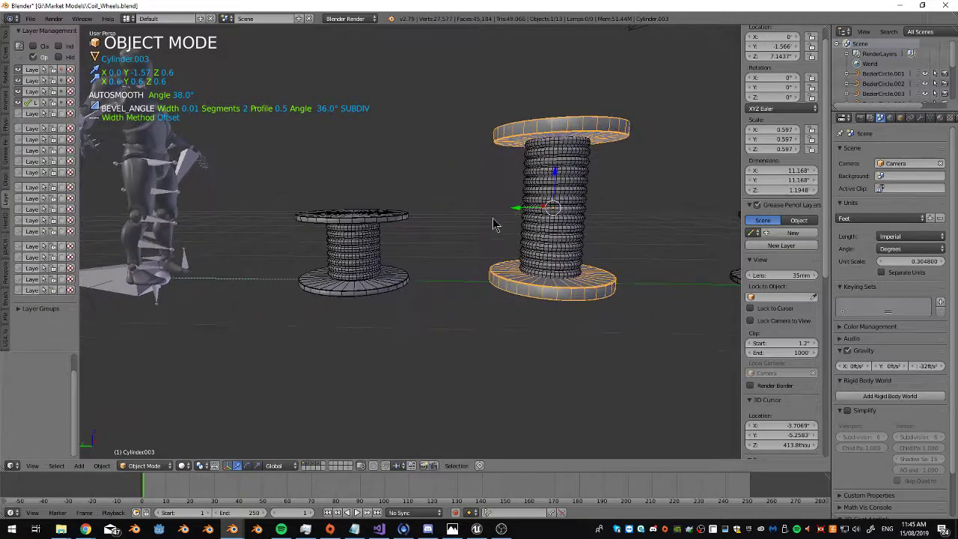
Inset the outer rim faces of both discs on the tall spool, with a thickness of about 298.2 thou
{"action": "middle_click_drag", "start_coordinate": [577, 194], "coordinate": [455, 199], "text": "shift"}
{"action": "key", "text": "Tab"}
{"action": "scroll", "coordinate": [445, 198], "scroll_direction": "up", "scroll_amount": 3}
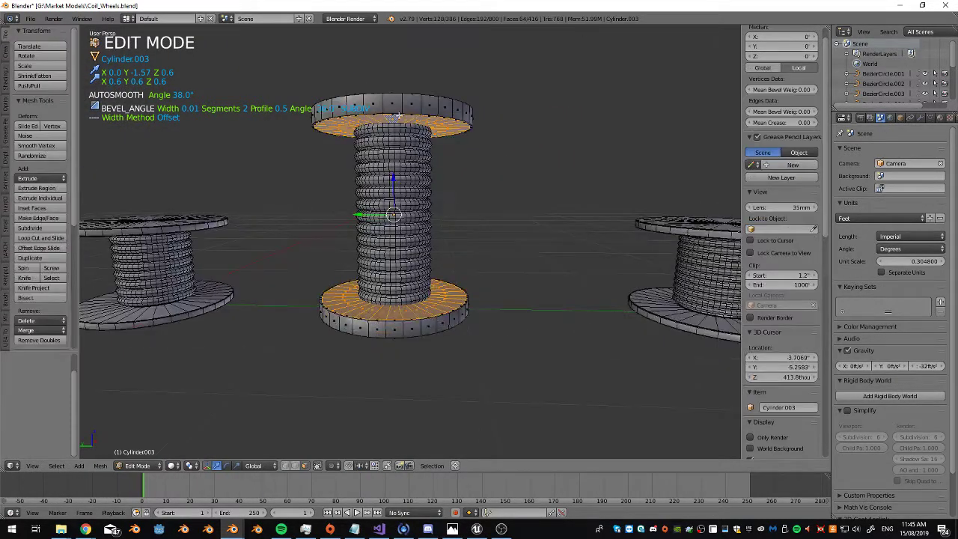
{"action": "right_click", "coordinate": [399, 104], "text": "alt"}
{"action": "right_click", "coordinate": [399, 326], "text": "alt+shift"}
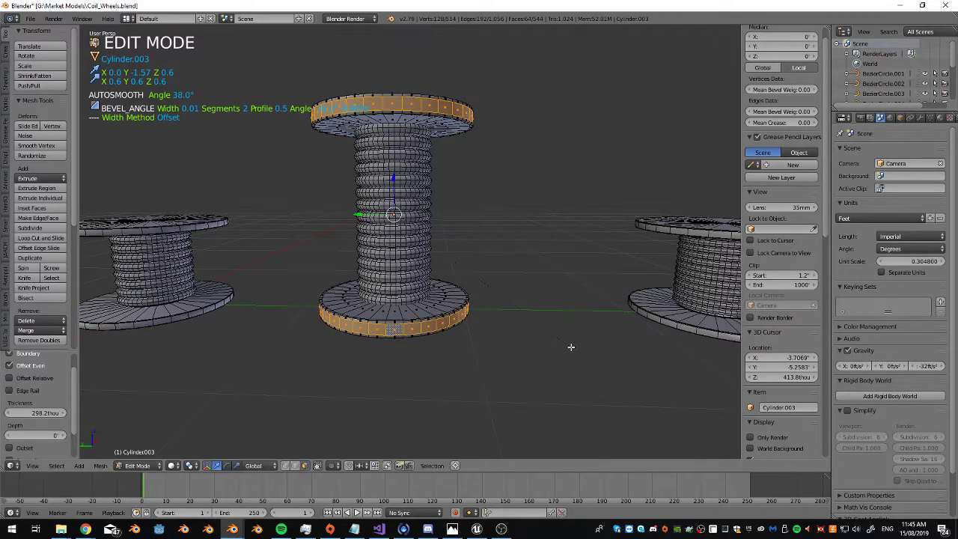
{"action": "key", "text": "Tab"}
Inset the flat outer faces of both discs on the short spool nearest the character figure, with a thickness of about 251.3 thou
{"action": "middle_click_drag", "start_coordinate": [571, 354], "coordinate": [462, 277]}
{"action": "right_click", "coordinate": [337, 230]}
{"action": "middle_click_drag", "start_coordinate": [339, 237], "coordinate": [338, 255]}
{"action": "key", "text": "Tab"}
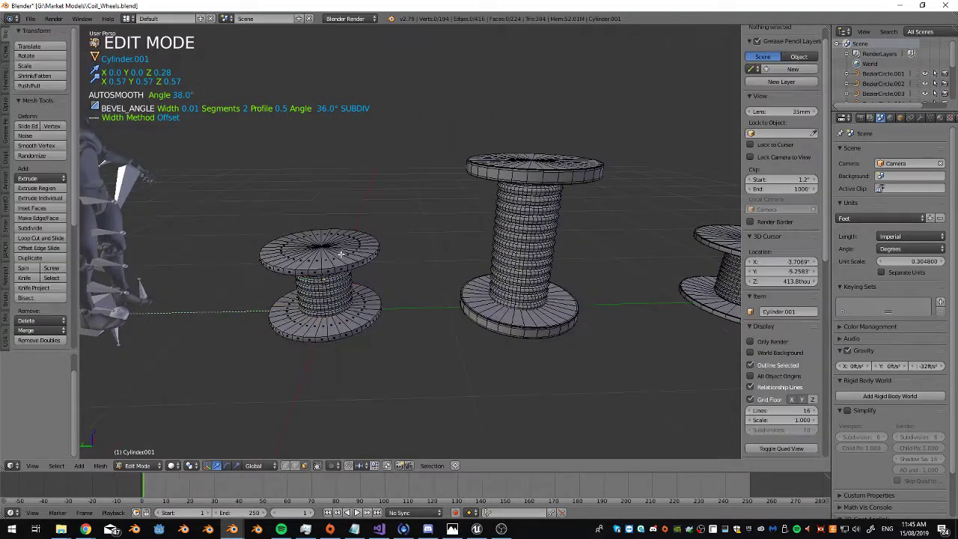
{"action": "key", "text": "KP_Decimal"}
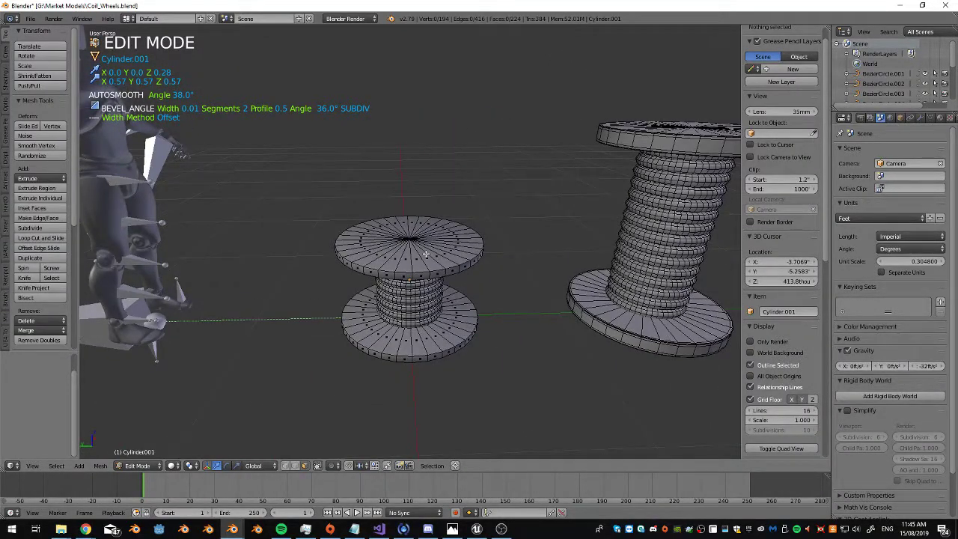
{"action": "key", "text": "l"}
{"action": "middle_click_drag", "start_coordinate": [409, 247], "coordinate": [404, 202]}
{"action": "left_click", "coordinate": [401, 243], "text": "shift"}
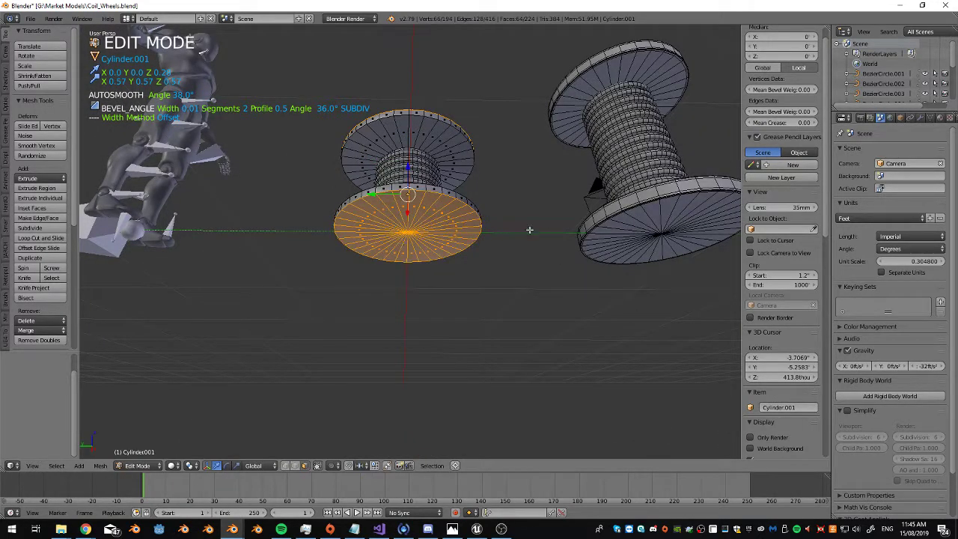
{"action": "key", "text": "i"}
{"action": "left_click", "coordinate": [563, 233]}
Inset the rim faces of both discs on the short spool nearest the figure, with a thickness of about 119.5 thou
{"action": "key", "text": "KP_Decimal"}
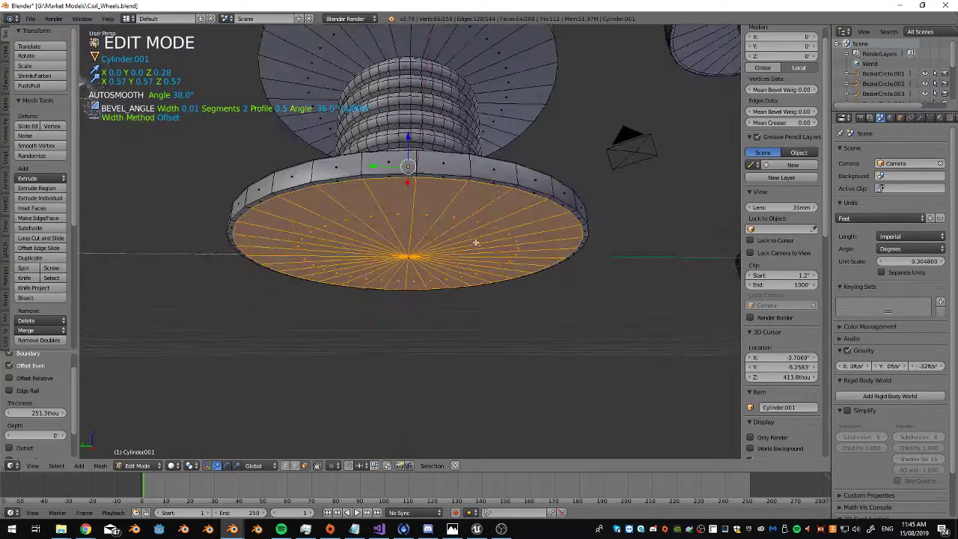
{"action": "left_click", "coordinate": [417, 163], "text": "shift"}
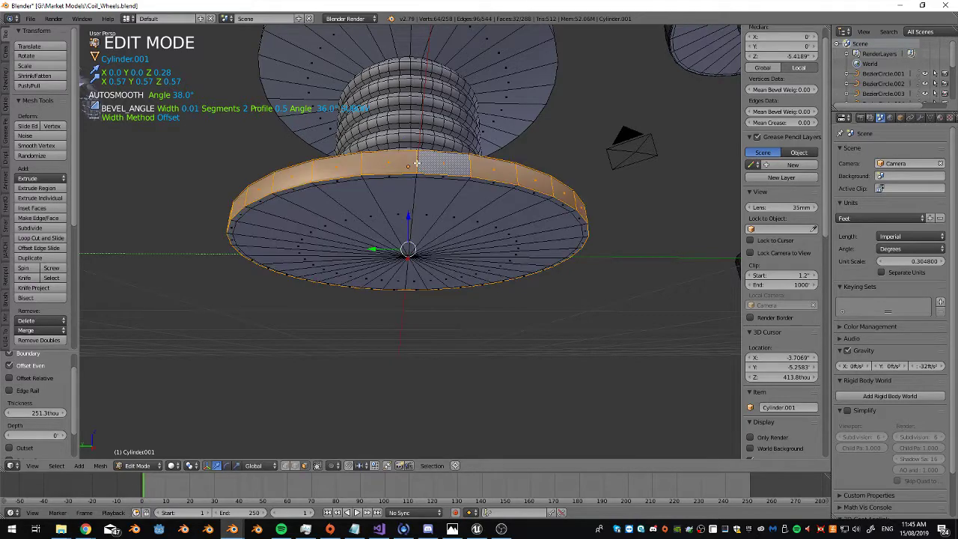
{"action": "middle_click_drag", "start_coordinate": [417, 163], "coordinate": [427, 276]}
{"action": "left_click", "coordinate": [428, 275], "text": "alt+shift"}
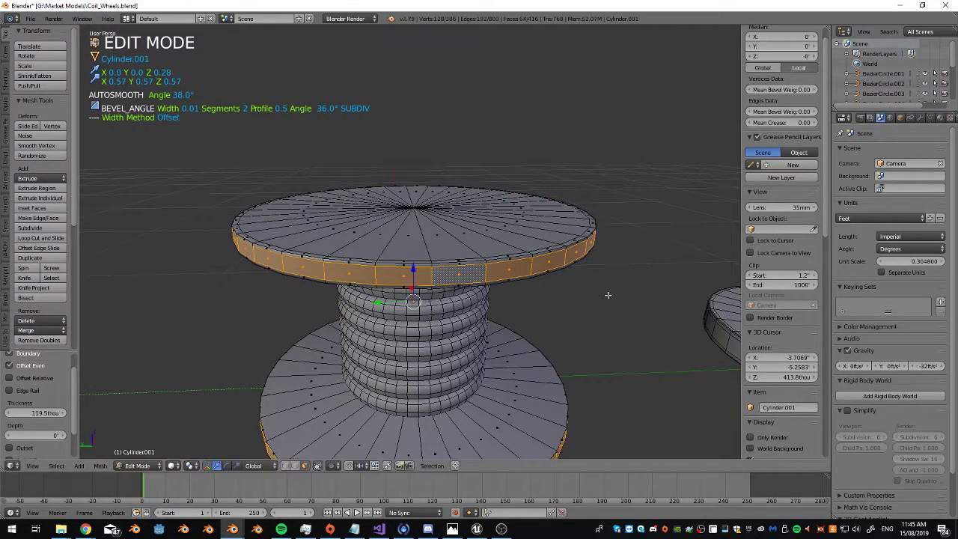
Inset the inner faces of both discs on the short spool nearest the figure, with a thickness of about 208.8 thou
{"action": "middle_click_drag", "start_coordinate": [522, 279], "coordinate": [515, 231]}
{"action": "left_click", "coordinate": [450, 101], "text": "alt"}
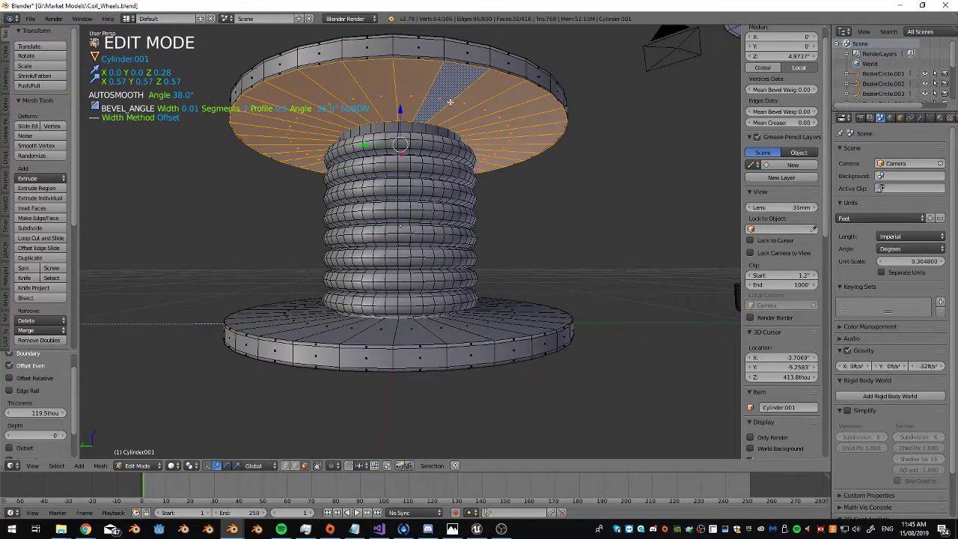
{"action": "left_click", "coordinate": [424, 330], "text": "alt+shift"}
{"action": "key", "text": "i"}
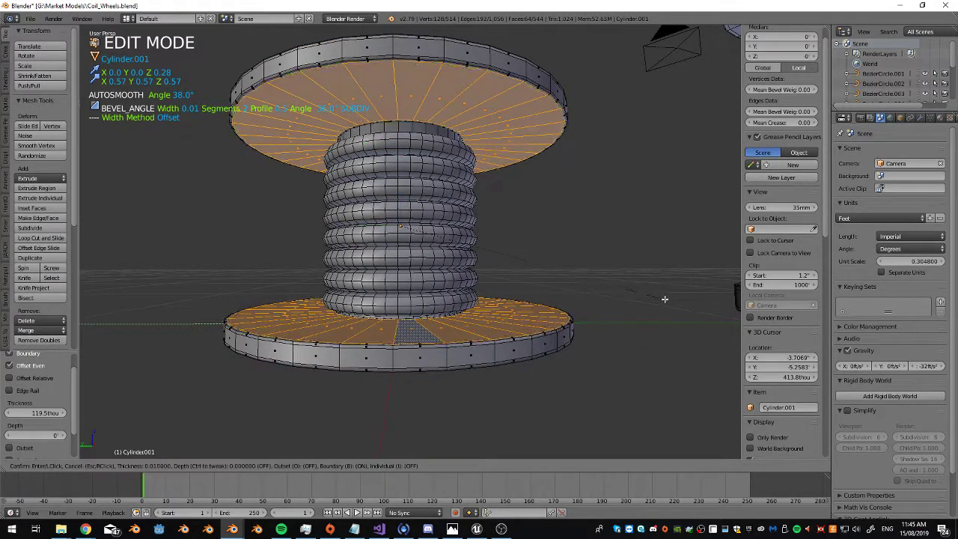
{"action": "left_click", "coordinate": [663, 297]}
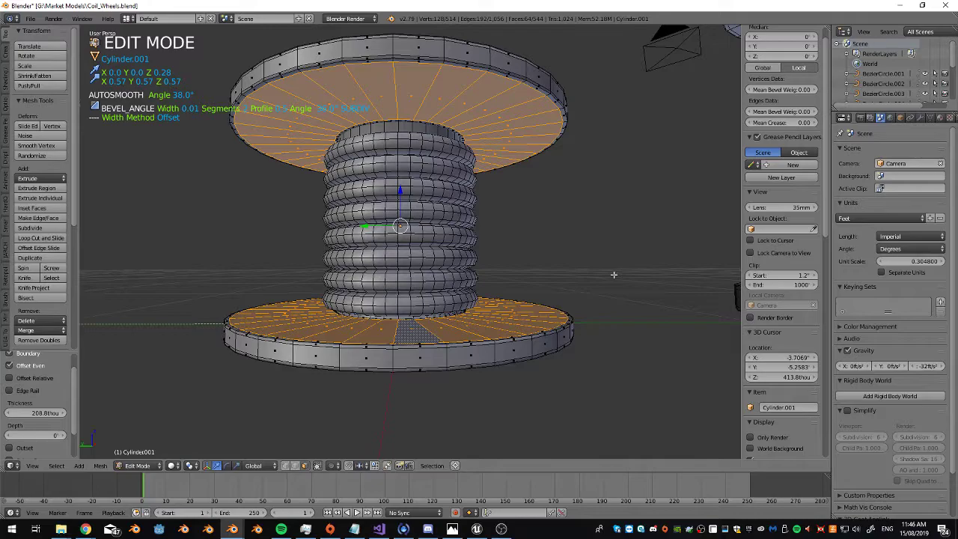
{"action": "key", "text": "Tab"}
{"action": "scroll", "coordinate": [591, 268], "scroll_direction": "down", "scroll_amount": 4}
{"action": "mouse_move", "coordinate": [571, 261]}
{"action": "middle_mouse_down"}
{"action": "mouse_move", "coordinate": [562, 231]}
{"action": "mouse_move", "coordinate": [568, 283]}
{"action": "mouse_move", "coordinate": [562, 259]}
{"action": "middle_mouse_up"}
{"action": "scroll", "coordinate": [565, 259], "scroll_direction": "up", "scroll_amount": 3}
{"action": "scroll", "coordinate": [471, 234], "scroll_direction": "down", "scroll_amount": 1}
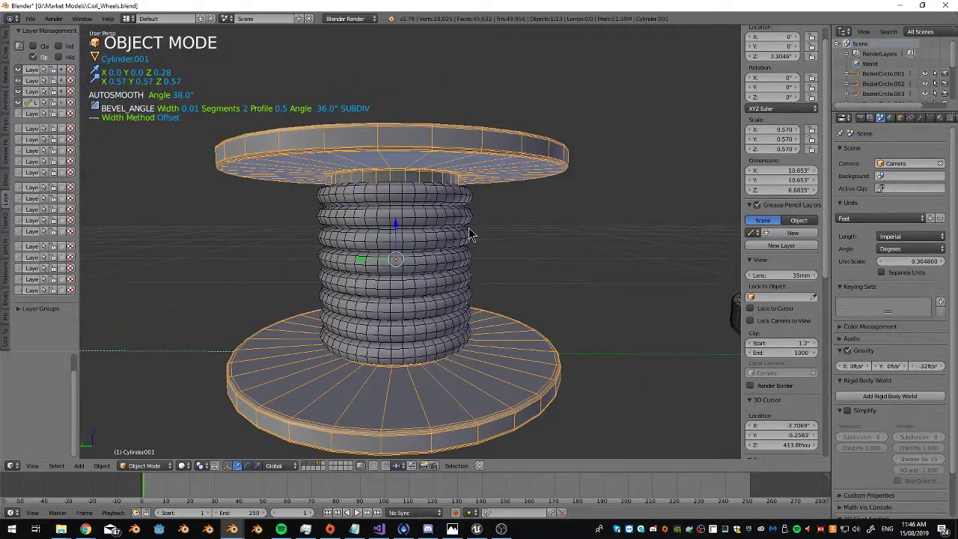
Inset the rim faces of both discs on the short spool between the tall and largest spools, with a thickness of about 118.5 thou
{"action": "scroll", "coordinate": [486, 240], "scroll_direction": "down", "scroll_amount": 3}
{"action": "scroll", "coordinate": [502, 246], "scroll_direction": "down", "scroll_amount": 8, "text": "ctrl"}
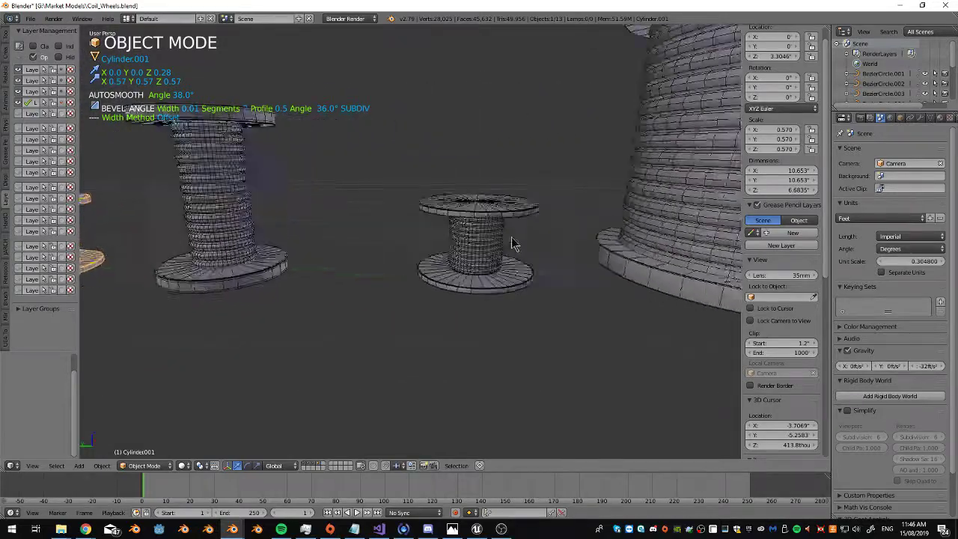
{"action": "mouse_move", "coordinate": [514, 243]}
{"action": "middle_mouse_down"}
{"action": "mouse_move", "coordinate": [502, 272]}
{"action": "mouse_move", "coordinate": [499, 245]}
{"action": "middle_mouse_up"}
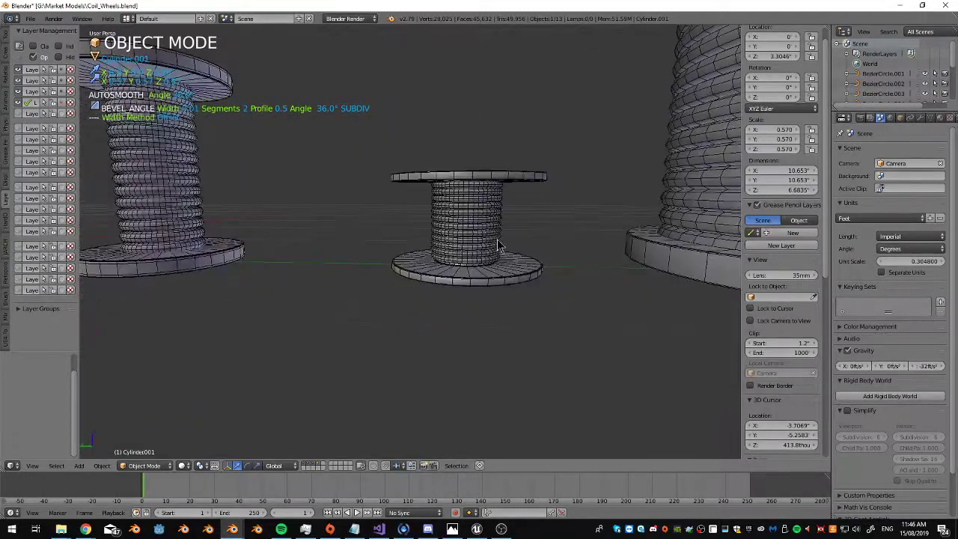
{"action": "right_click", "coordinate": [487, 202]}
{"action": "right_click", "coordinate": [479, 176]}
{"action": "key", "text": "Tab"}
{"action": "middle_click_drag", "start_coordinate": [479, 177], "coordinate": [462, 297]}
{"action": "scroll", "coordinate": [460, 240], "scroll_direction": "up", "scroll_amount": 2}
{"action": "key", "text": "ctrl+z"}
{"action": "scroll", "coordinate": [466, 332], "scroll_direction": "down", "scroll_amount": 4}
{"action": "scroll", "coordinate": [454, 323], "scroll_direction": "up", "scroll_amount": 4}
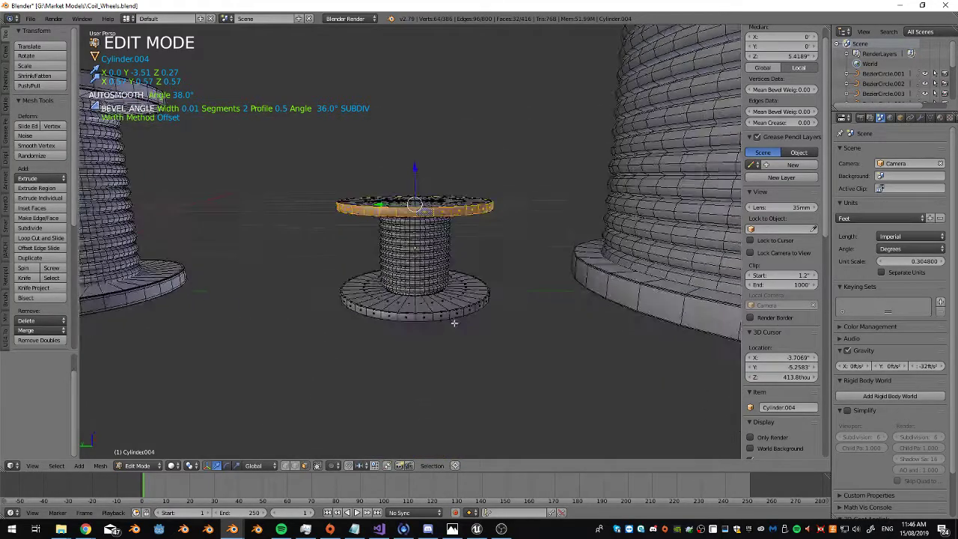
{"action": "right_click", "coordinate": [450, 315], "text": "alt+shift"}
{"action": "key", "text": "i"}
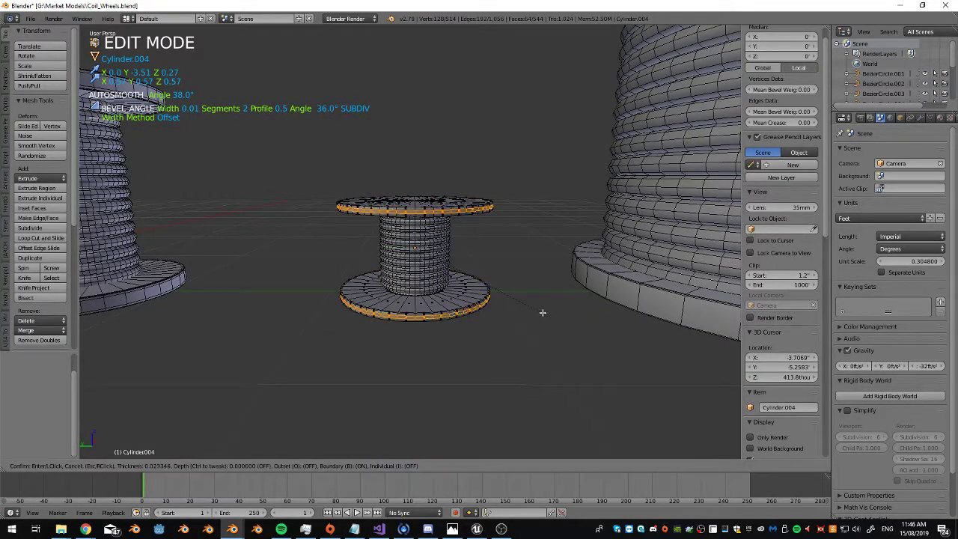
{"action": "left_click", "coordinate": [544, 315]}
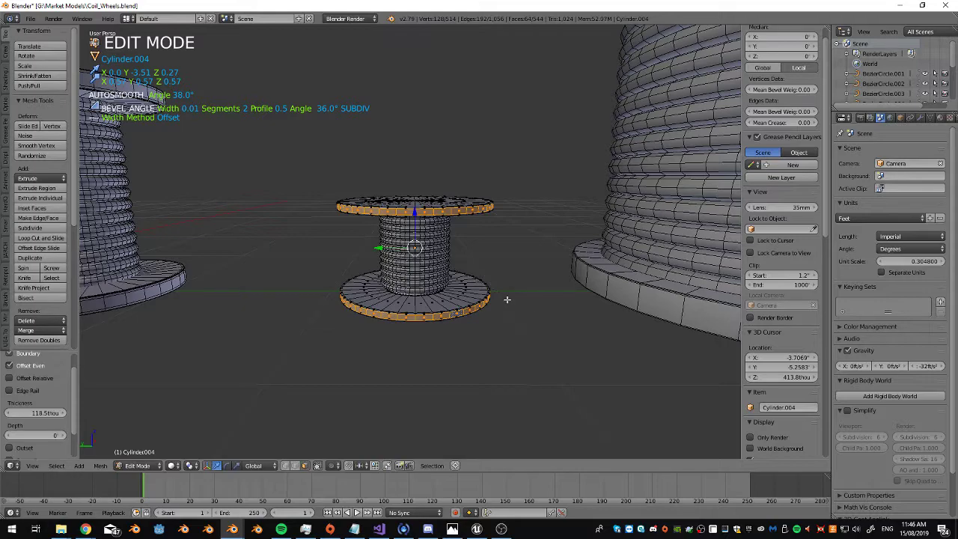
Finish editing the short spool and open the largest spool's discs for mesh editing
{"action": "key", "text": "Tab"}
{"action": "scroll", "coordinate": [507, 307], "scroll_direction": "down", "scroll_amount": 3}
{"action": "right_click", "coordinate": [577, 268]}
{"action": "key", "text": "Tab"}
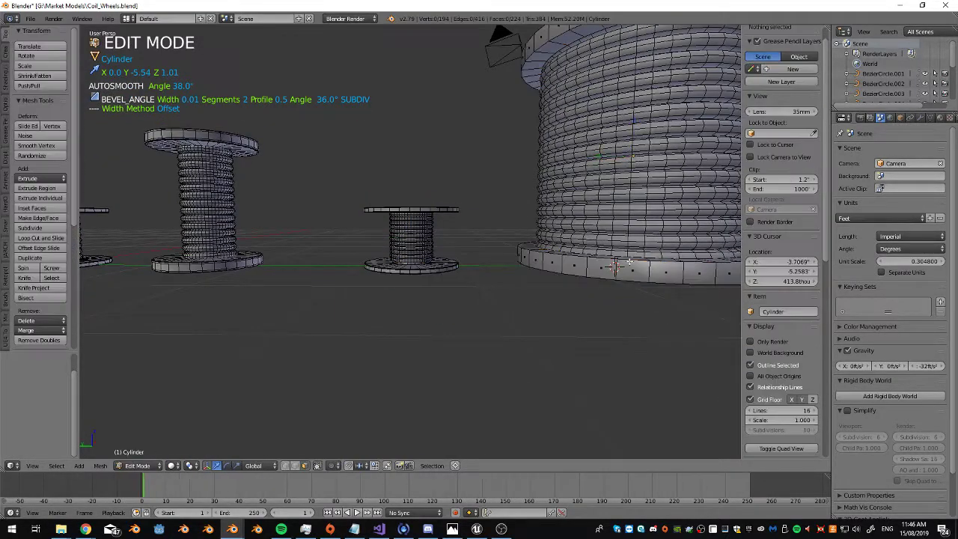
Try insetting the largest spool's lower disc, its rim by about 164.7 thou and its inner faces by about 196.7 thou
{"action": "middle_click_drag", "start_coordinate": [578, 268], "coordinate": [432, 278], "text": "shift"}
{"action": "right_click", "coordinate": [430, 266], "text": "alt"}
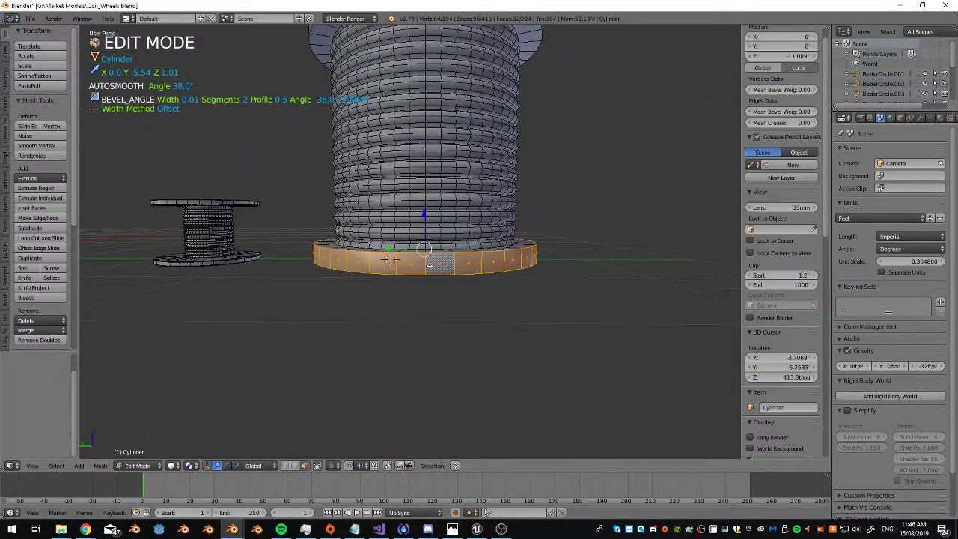
{"action": "key", "text": "i"}
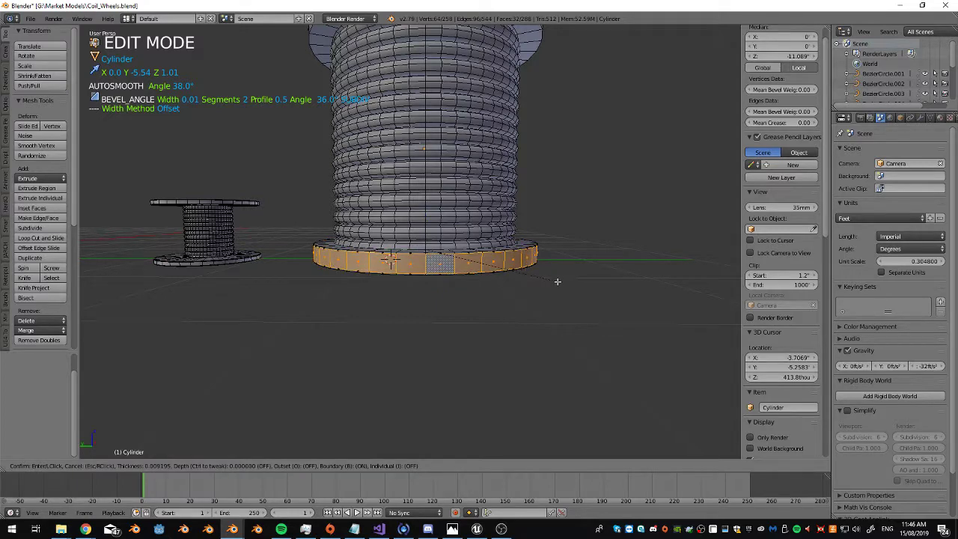
{"action": "left_click", "coordinate": [556, 279]}
{"action": "middle_click_drag", "start_coordinate": [556, 280], "coordinate": [441, 355]}
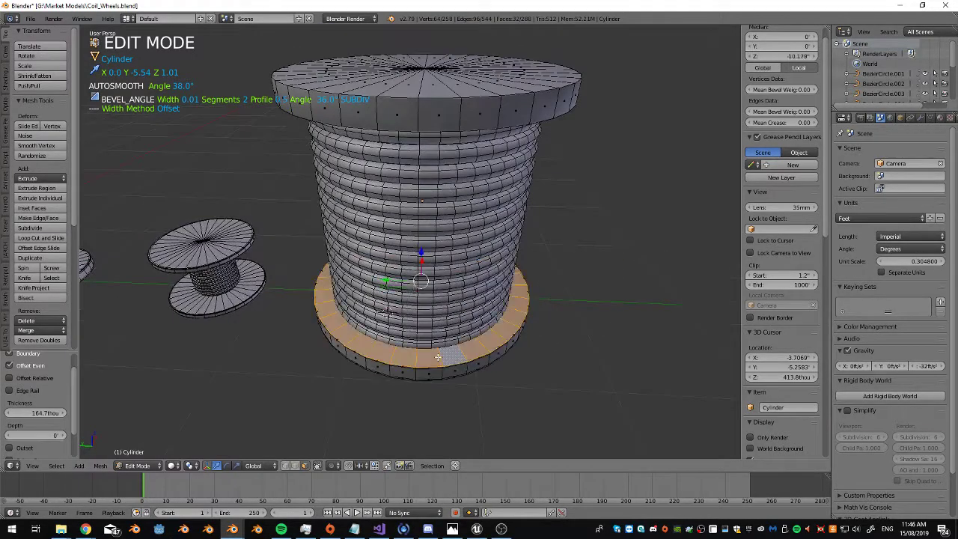
{"action": "key", "text": "i"}
{"action": "left_click", "coordinate": [553, 337]}
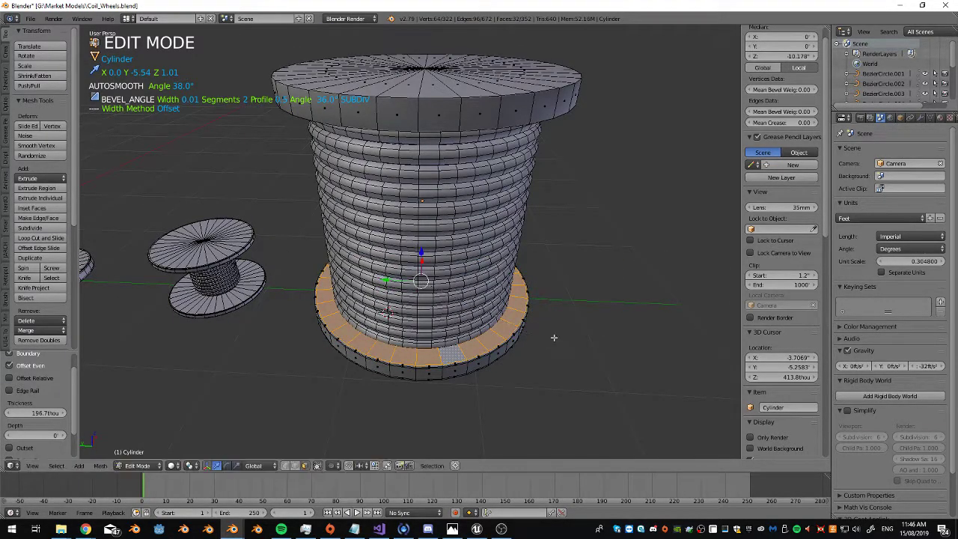
Try insetting the rim faces of the largest spool's upper disc by about 85.8 thou
{"action": "right_click", "coordinate": [463, 117], "text": "alt"}
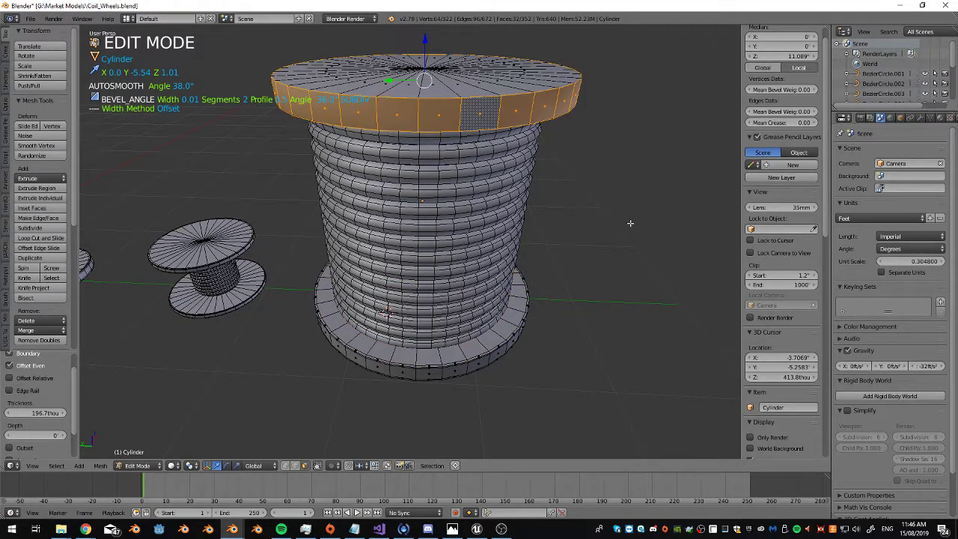
{"action": "key", "text": "i"}
{"action": "left_click", "coordinate": [630, 223]}
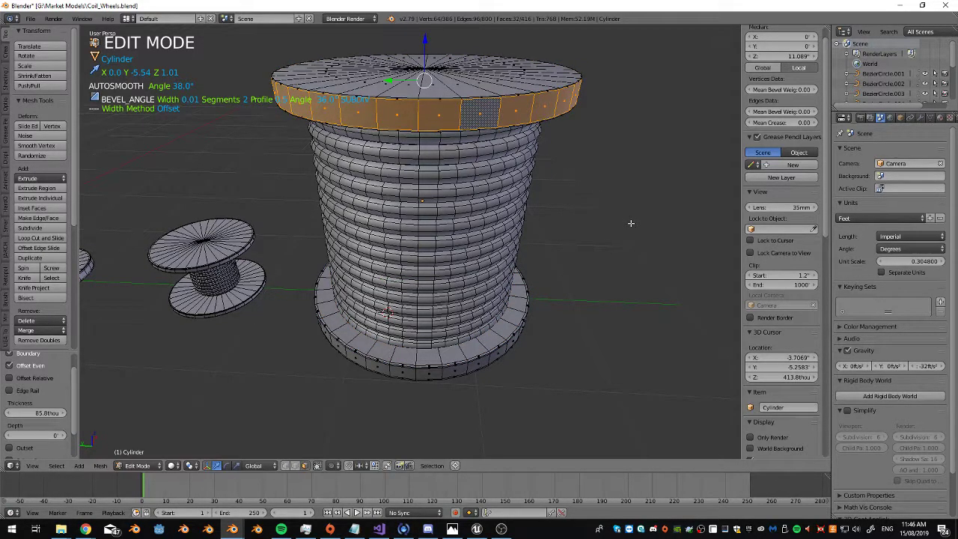
Undo the rim and inner-face insets made on the largest spool's discs
{"action": "key", "text": "z"}
{"action": "key", "text": "ctrl+z"}
{"action": "key", "text": "ctrl+z"}
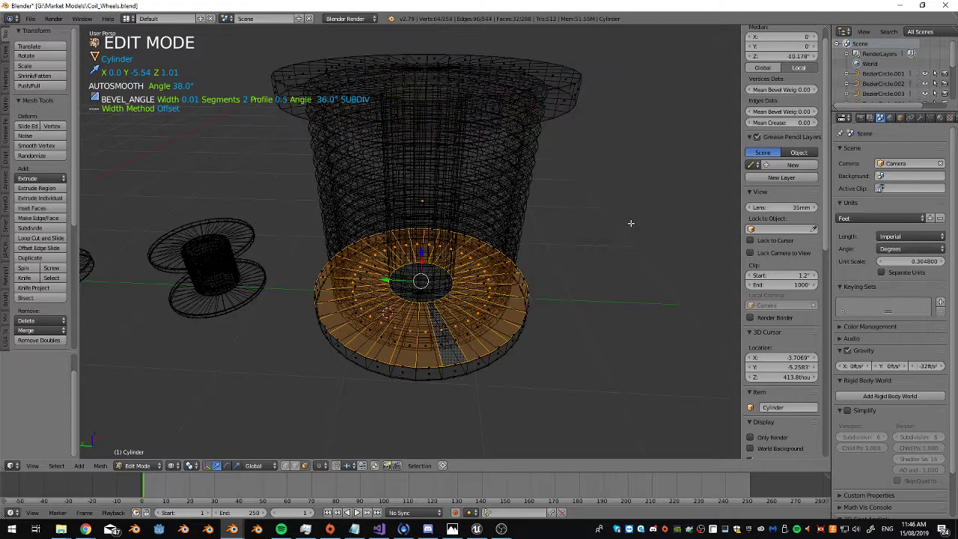
{"action": "key", "text": "ctrl+z"}
{"action": "key", "text": "z"}
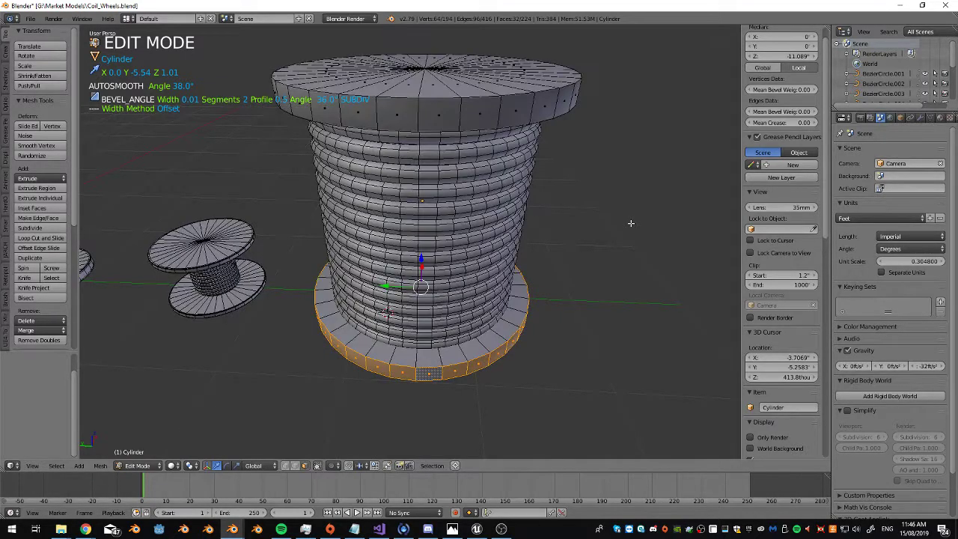
Inset the rim faces of both discs on the largest spool together, with a thickness of about 158.1 thou
{"action": "right_click", "coordinate": [465, 117], "text": "shift"}
{"action": "right_click", "coordinate": [460, 117], "text": "alt+shift"}
{"action": "key", "text": "i"}
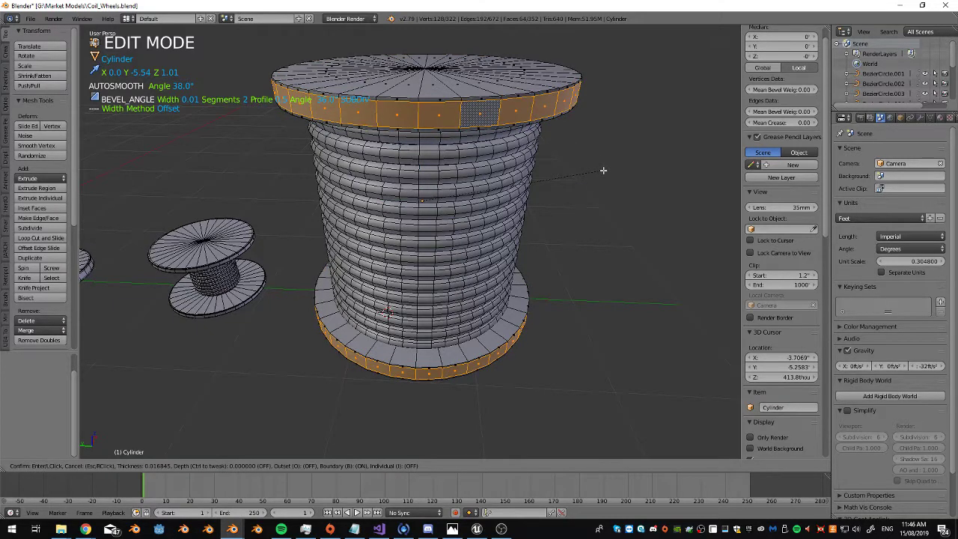
{"action": "left_click", "coordinate": [604, 174]}
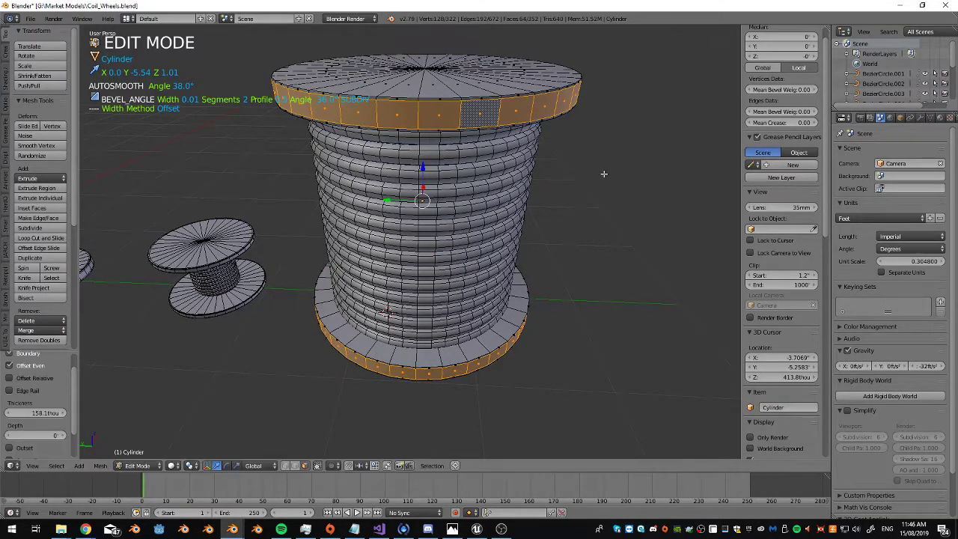
Inset the inner faces of both discs on the largest spool together, with a thickness of about 136.4 thou
{"action": "right_click", "coordinate": [466, 345], "text": "alt"}
{"action": "right_click", "coordinate": [456, 99], "text": "shift"}
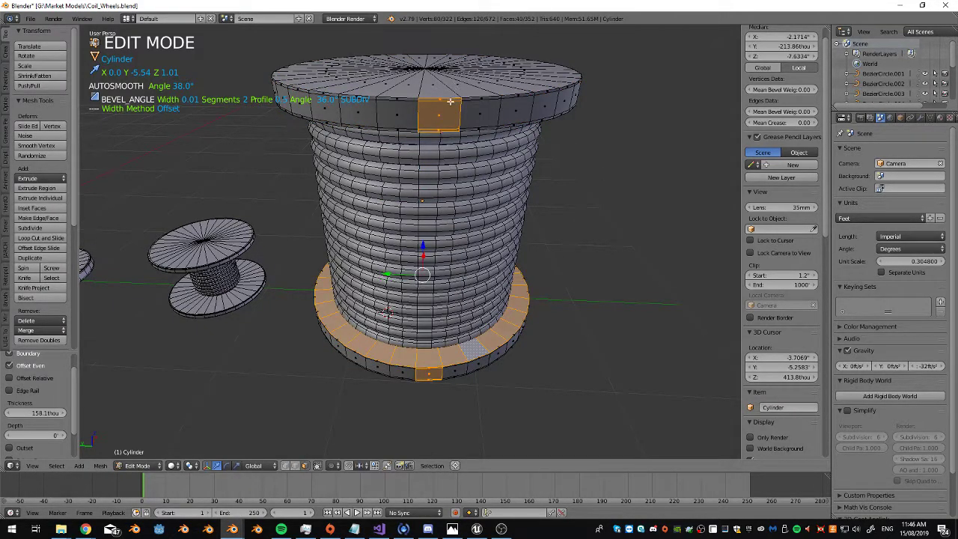
{"action": "key", "text": "ctrl+z"}
{"action": "middle_click_drag", "start_coordinate": [470, 275], "coordinate": [477, 171]}
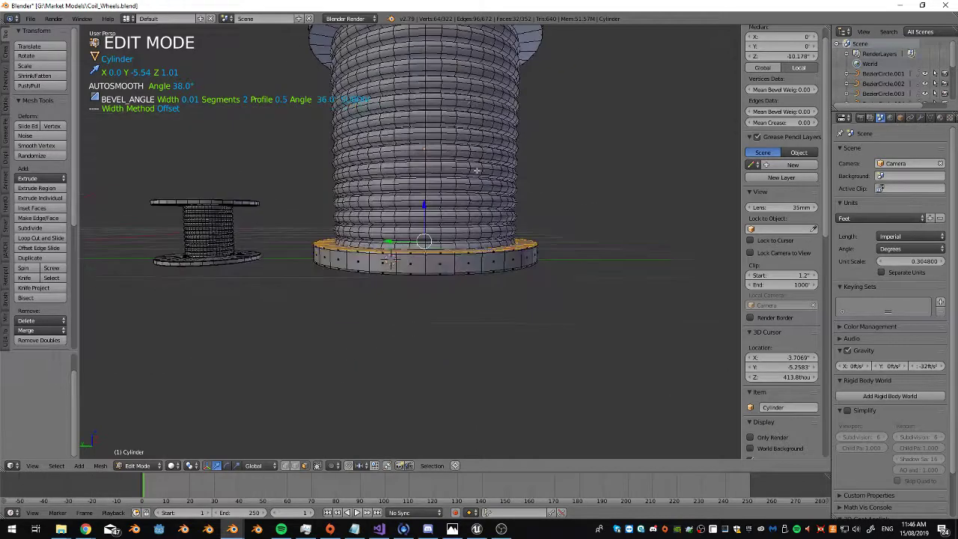
{"action": "right_click", "coordinate": [532, 36], "text": "alt+shift"}
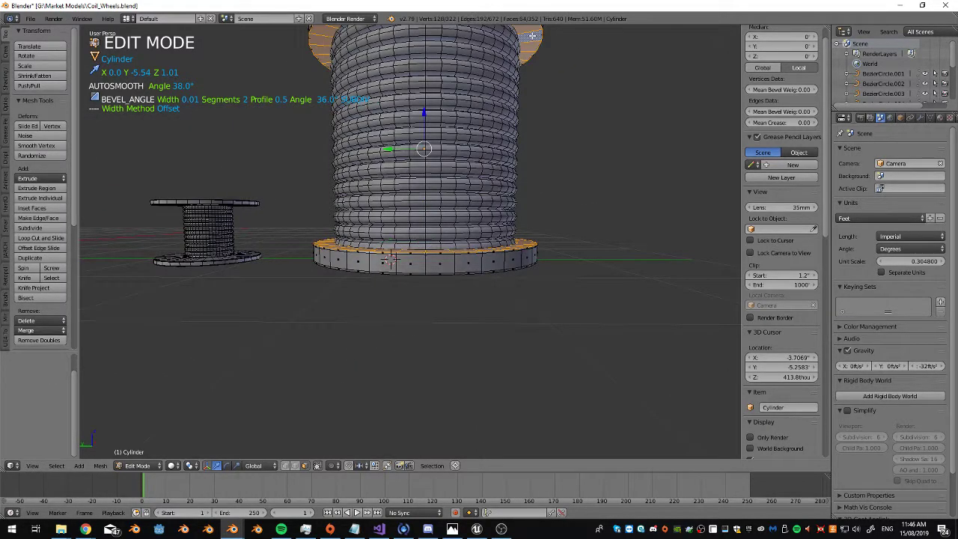
{"action": "key", "text": "i"}
{"action": "left_click", "coordinate": [670, 186]}
Inset the outer faces of both discs on the largest spool together by about 166.7 thou and return to Object Mode
{"action": "middle_click_drag", "start_coordinate": [600, 211], "coordinate": [441, 197]}
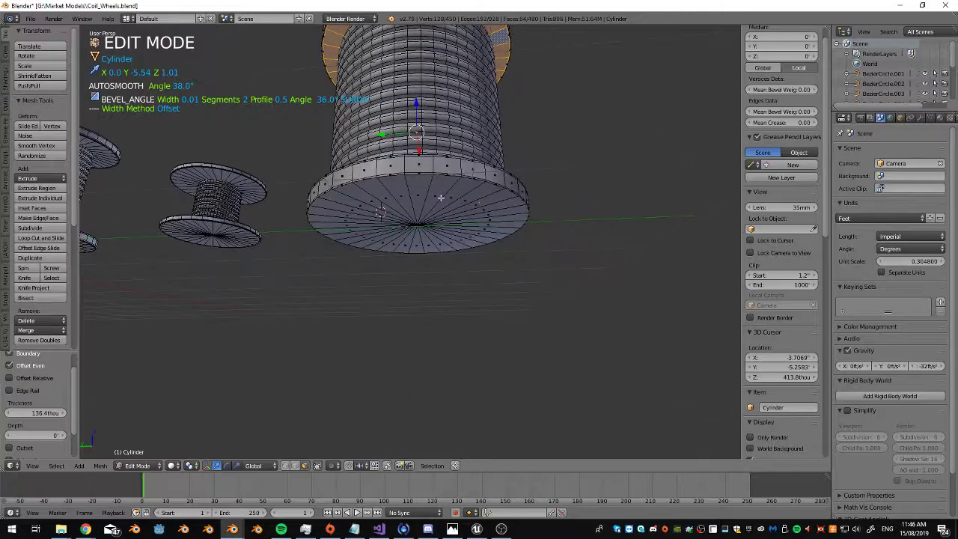
{"action": "right_click", "coordinate": [442, 195]}
{"action": "key", "text": "ctrl+KP_Add"}
{"action": "key", "text": "ctrl+KP_Add"}
{"action": "key", "text": "ctrl+KP_Add"}
{"action": "key", "text": "ctrl+KP_Add"}
{"action": "key", "text": "ctrl+KP_Add"}
{"action": "key", "text": "ctrl+KP_Add"}
{"action": "key", "text": "ctrl+KP_Add"}
{"action": "key", "text": "ctrl+KP_Add"}
{"action": "key", "text": "ctrl+KP_Add"}
{"action": "key", "text": "ctrl+KP_Add"}
{"action": "key", "text": "ctrl+KP_Add"}
{"action": "key", "text": "ctrl+KP_Add"}
{"action": "key", "text": "ctrl+KP_Add"}
{"action": "key", "text": "ctrl+KP_Add"}
{"action": "key", "text": "ctrl+KP_Add"}
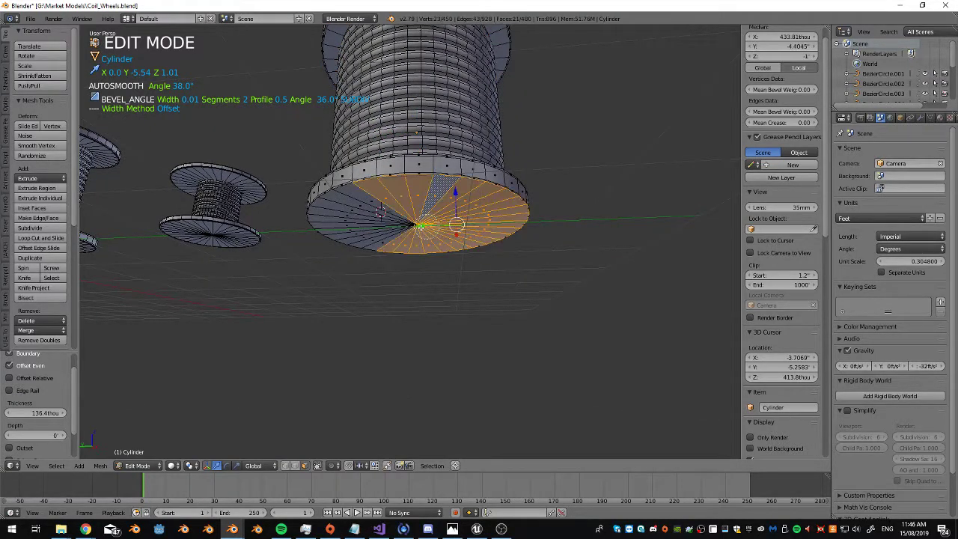
{"action": "middle_click_drag", "start_coordinate": [458, 216], "coordinate": [455, 232]}
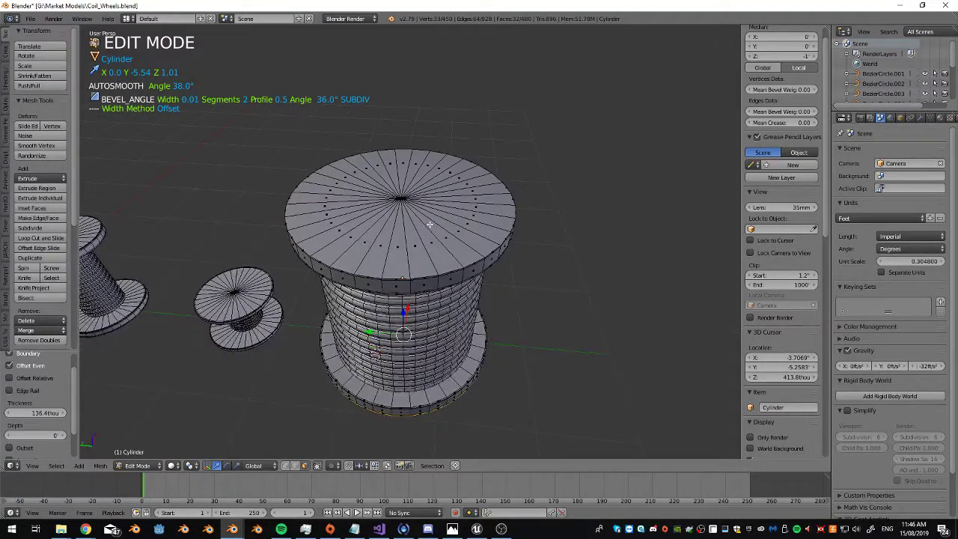
{"action": "key", "text": "l"}
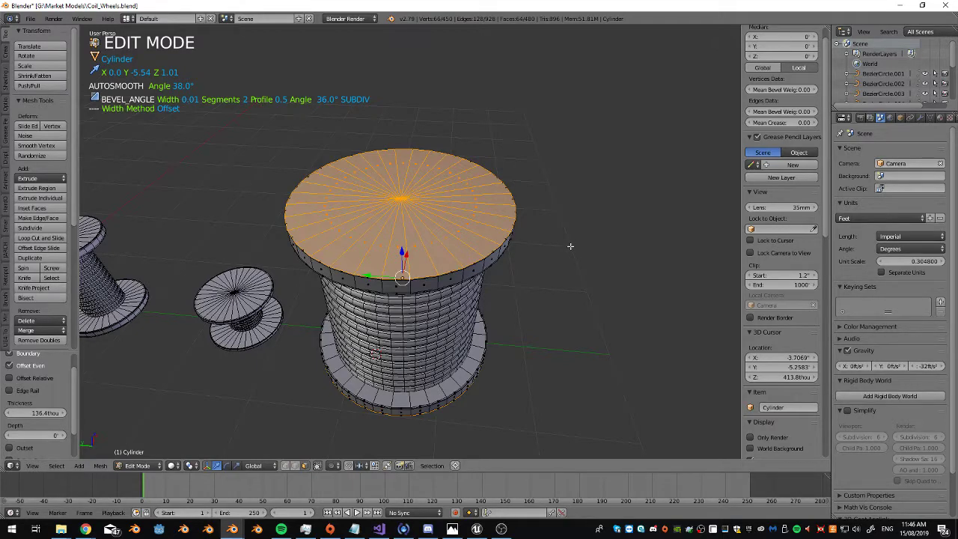
{"action": "key", "text": "i"}
{"action": "left_click", "coordinate": [569, 240]}
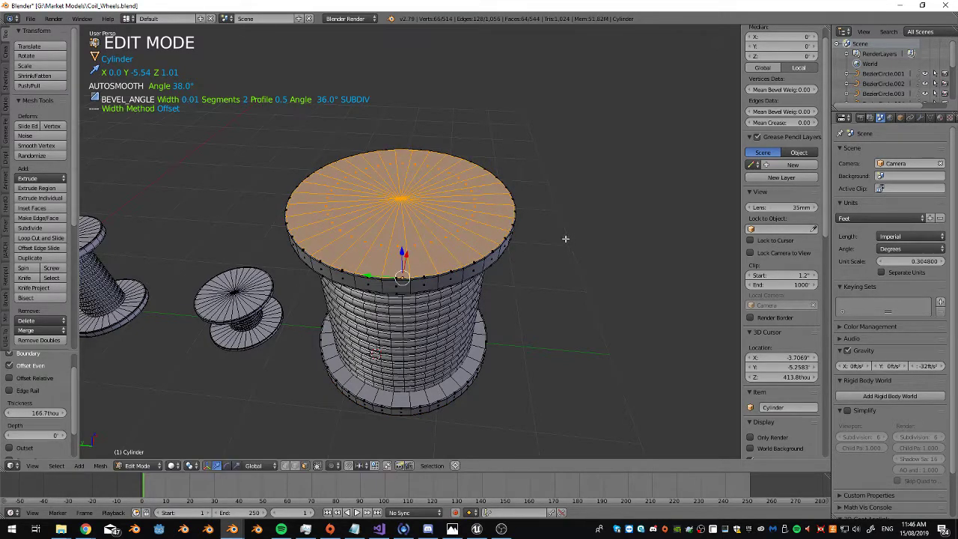
{"action": "key", "text": "Tab"}
Examine the inset disc faces of the short spool beside the mannequin
{"action": "middle_click_drag", "start_coordinate": [524, 242], "coordinate": [554, 228]}
{"action": "scroll", "coordinate": [524, 236], "scroll_direction": "up", "scroll_amount": 6}
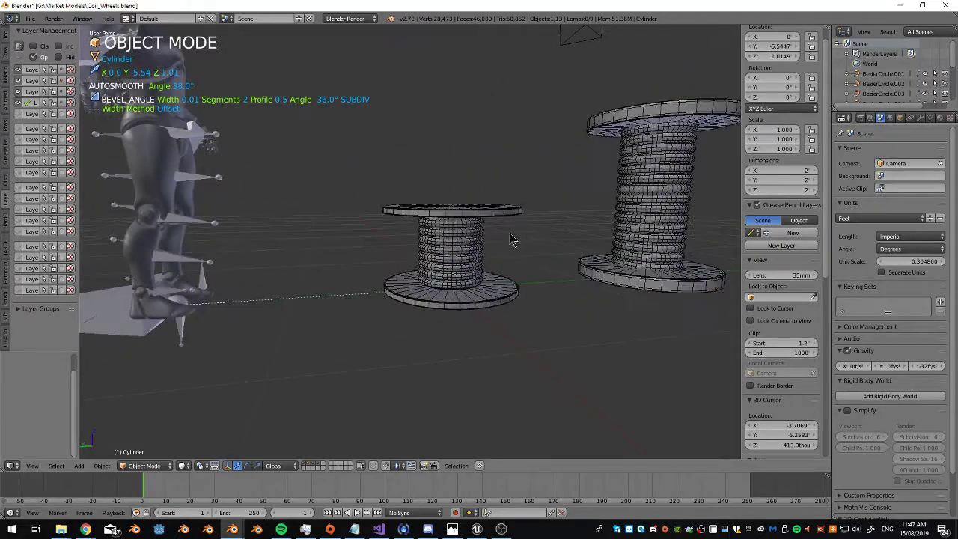
{"action": "right_click", "coordinate": [463, 216]}
{"action": "key", "text": "Tab"}
{"action": "mouse_move", "coordinate": [462, 216]}
{"action": "middle_mouse_down"}
{"action": "mouse_move", "coordinate": [453, 232]}
{"action": "mouse_move", "coordinate": [447, 206]}
{"action": "middle_mouse_up"}
{"action": "scroll", "coordinate": [452, 232], "scroll_direction": "up", "scroll_amount": 3}
{"action": "scroll", "coordinate": [447, 221], "scroll_direction": "down", "scroll_amount": 3}
{"action": "scroll", "coordinate": [509, 202], "scroll_direction": "down", "scroll_amount": 2}
{"action": "middle_click_drag", "start_coordinate": [515, 204], "coordinate": [399, 256]}
{"action": "key", "text": "Tab"}
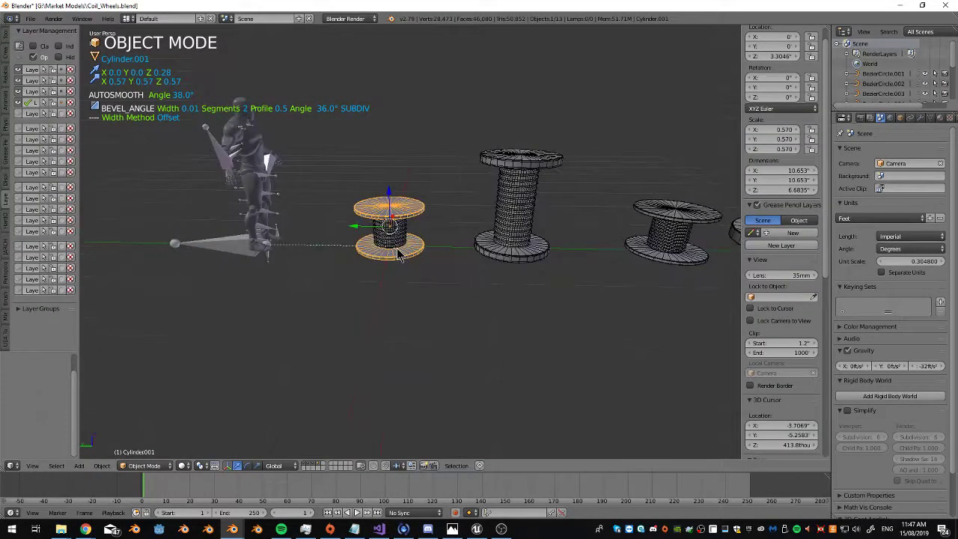
Save the Coil_Wheels.blend file
{"action": "left_click", "coordinate": [30, 18]}
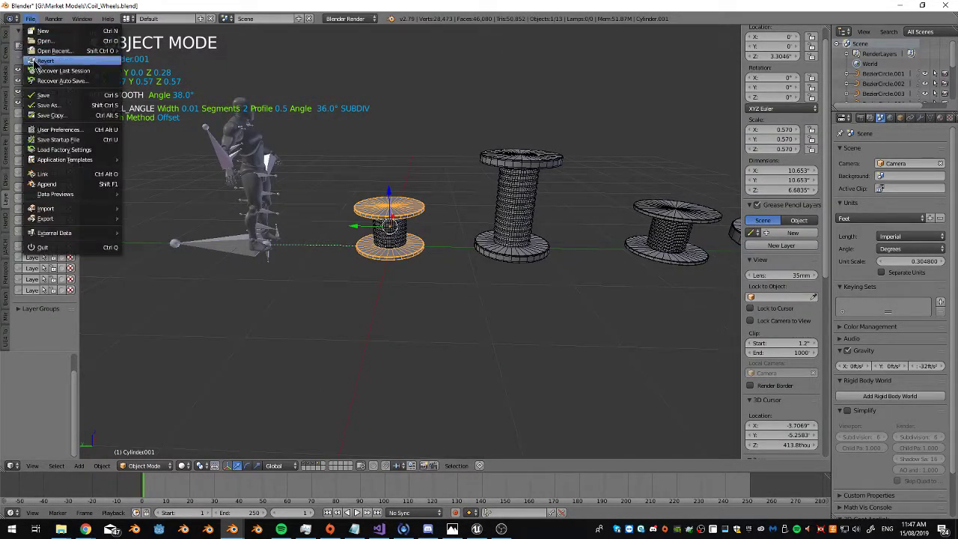
{"action": "left_click", "coordinate": [45, 95]}
{"action": "scroll", "coordinate": [306, 231], "scroll_direction": "up", "scroll_amount": 3}
{"action": "right_click", "coordinate": [369, 232], "text": "shift"}
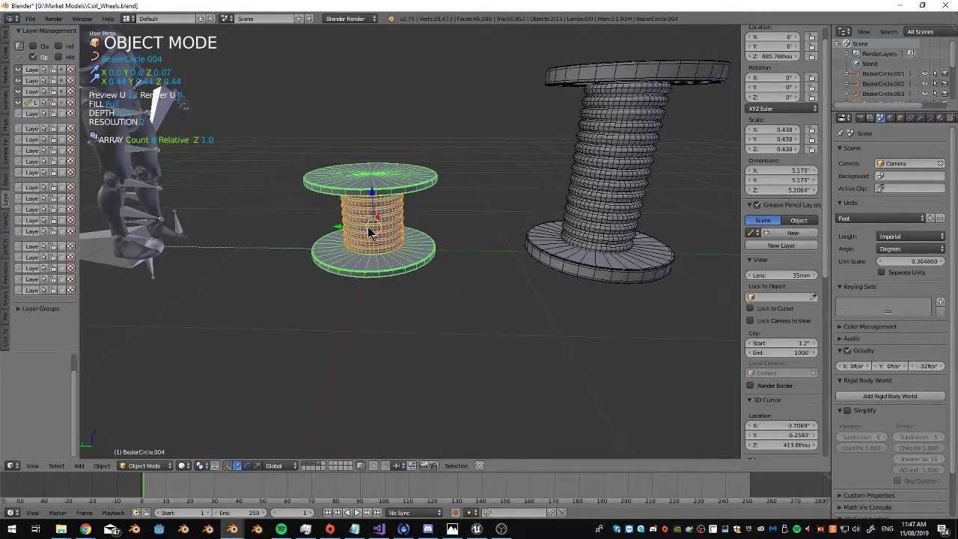
{"action": "left_click", "coordinate": [30, 18]}
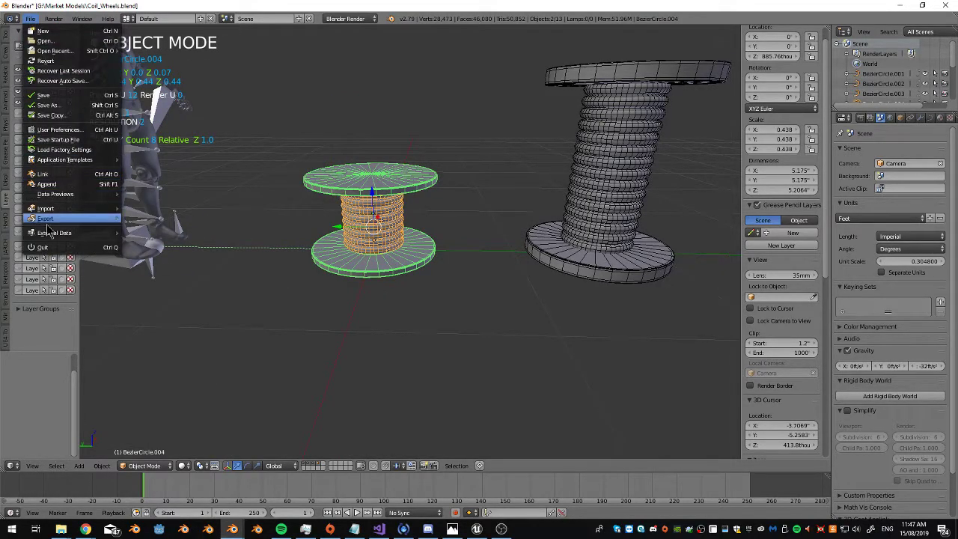
{"action": "mouse_move", "coordinate": [47, 225]}
{"action": "left_click", "coordinate": [153, 276]}
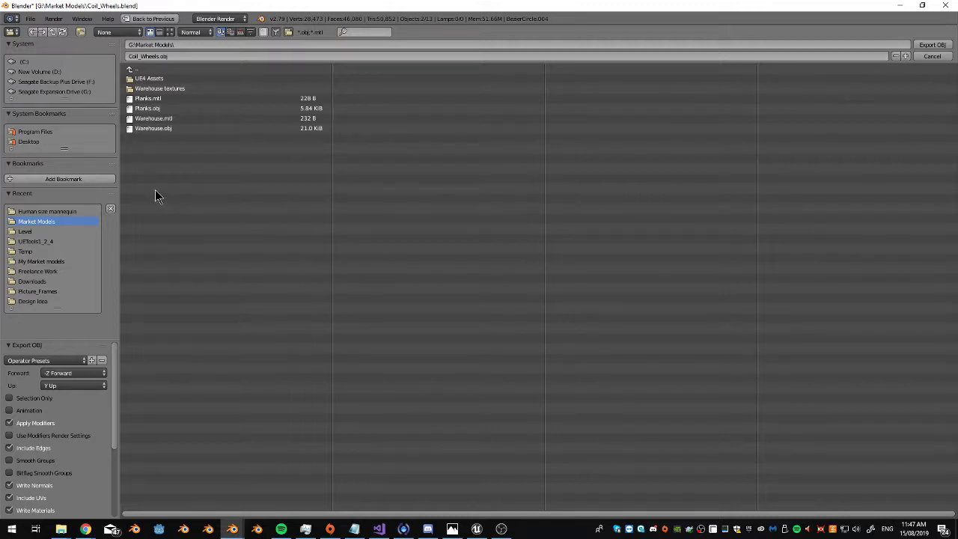
{"action": "left_click", "coordinate": [932, 57]}
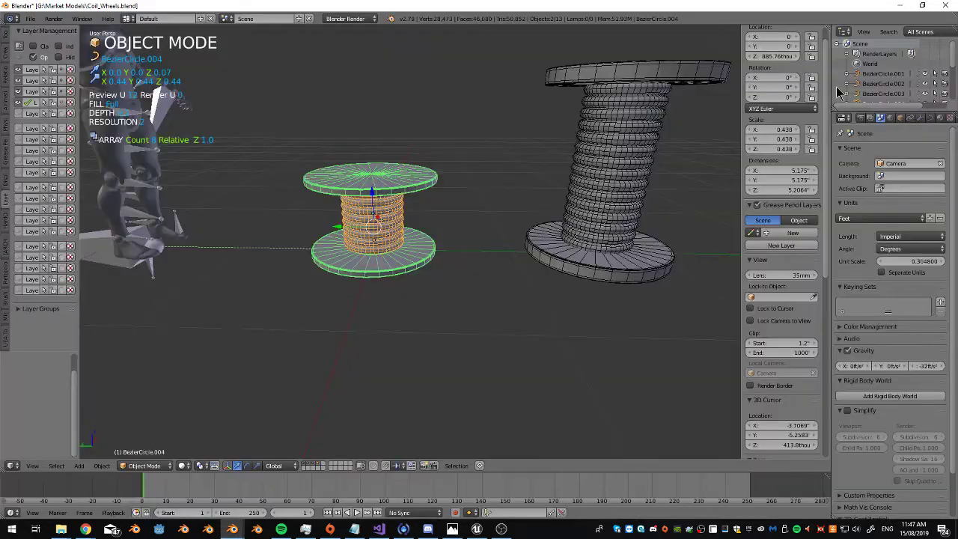
{"action": "right_click", "coordinate": [627, 174]}
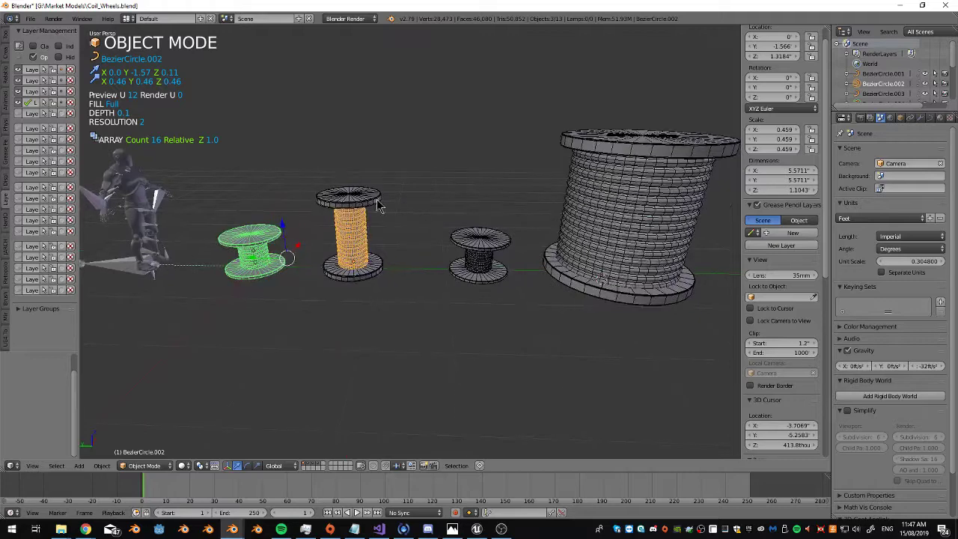
{"action": "right_click", "coordinate": [451, 238]}
{"action": "middle_click_drag", "start_coordinate": [452, 238], "coordinate": [498, 201]}
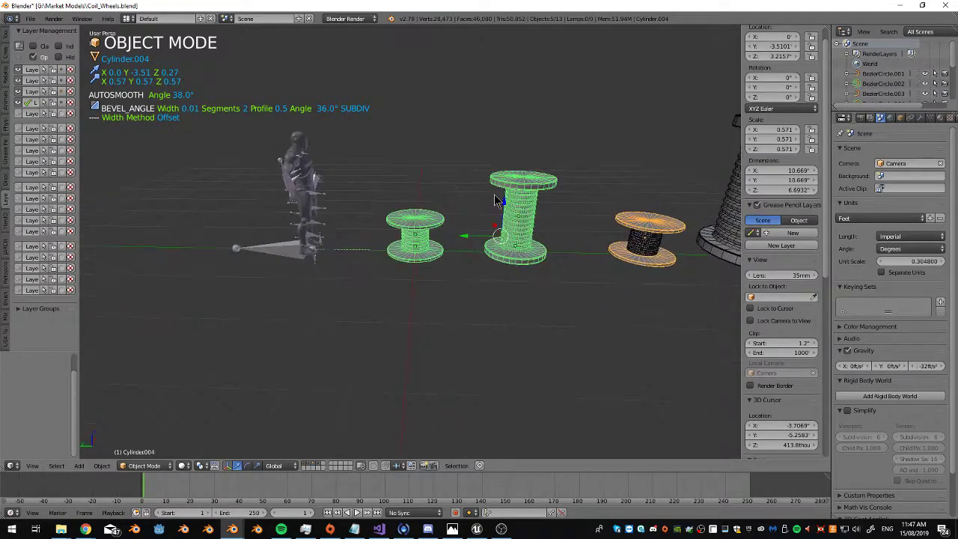
Unwrap all faces of the discs on the short spool beside the mannequin with Smart UV Project, using an angle limit of 66
{"action": "right_click", "coordinate": [432, 219]}
{"action": "scroll", "coordinate": [431, 220], "scroll_direction": "up", "scroll_amount": 5}
{"action": "key", "text": "Tab"}
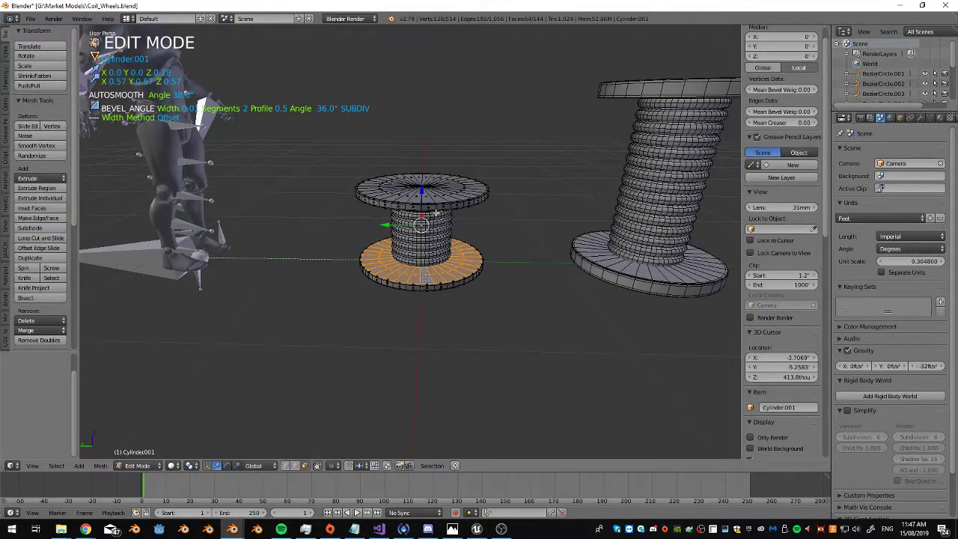
{"action": "key", "text": "a"}
{"action": "key", "text": "a"}
{"action": "key", "text": "u"}
{"action": "left_click", "coordinate": [412, 221]}
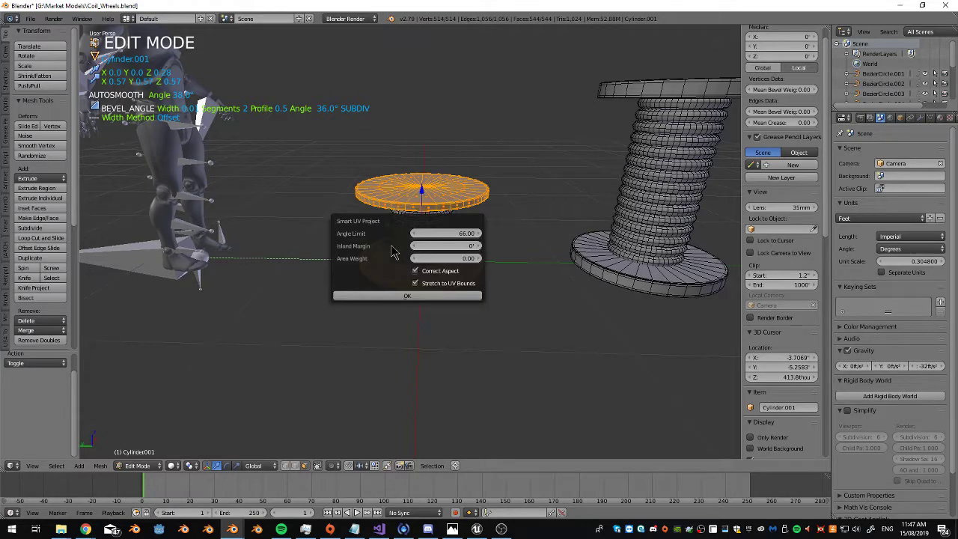
{"action": "left_click", "coordinate": [387, 294]}
{"action": "key", "text": "Tab"}
Convert the curve coil of the short spool beside the mannequin into a mesh
{"action": "scroll", "coordinate": [443, 223], "scroll_direction": "up", "scroll_amount": 3}
{"action": "right_click", "coordinate": [444, 223]}
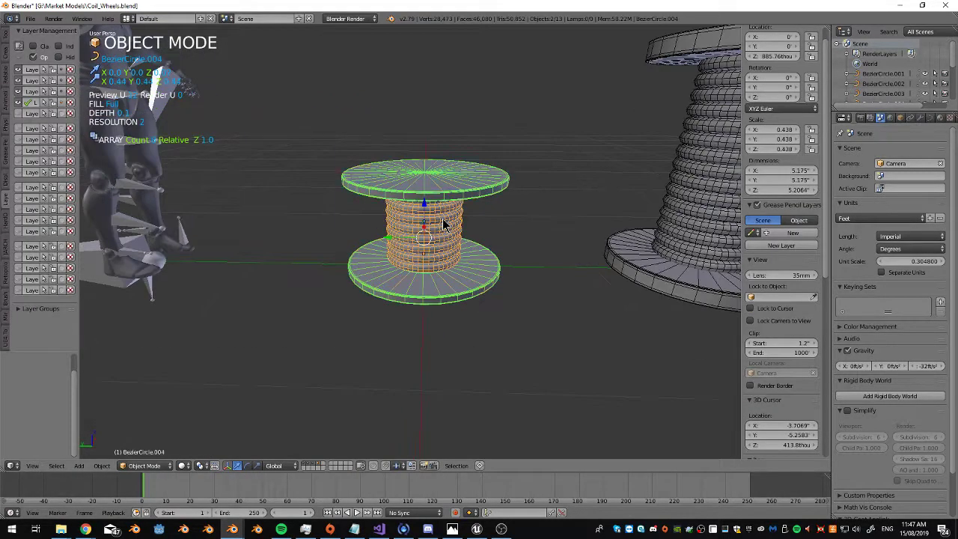
{"action": "key", "text": "Tab"}
{"action": "key", "text": "Tab"}
{"action": "right_click", "coordinate": [449, 221]}
{"action": "key", "text": "Tab"}
{"action": "key", "text": "Tab"}
{"action": "right_click", "coordinate": [449, 220]}
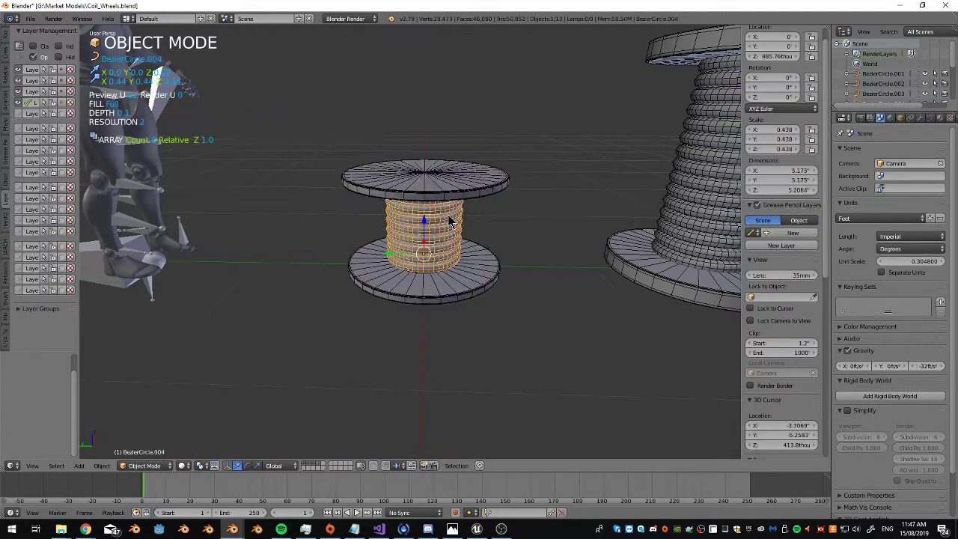
{"action": "right_click", "coordinate": [449, 221], "text": "alt"}
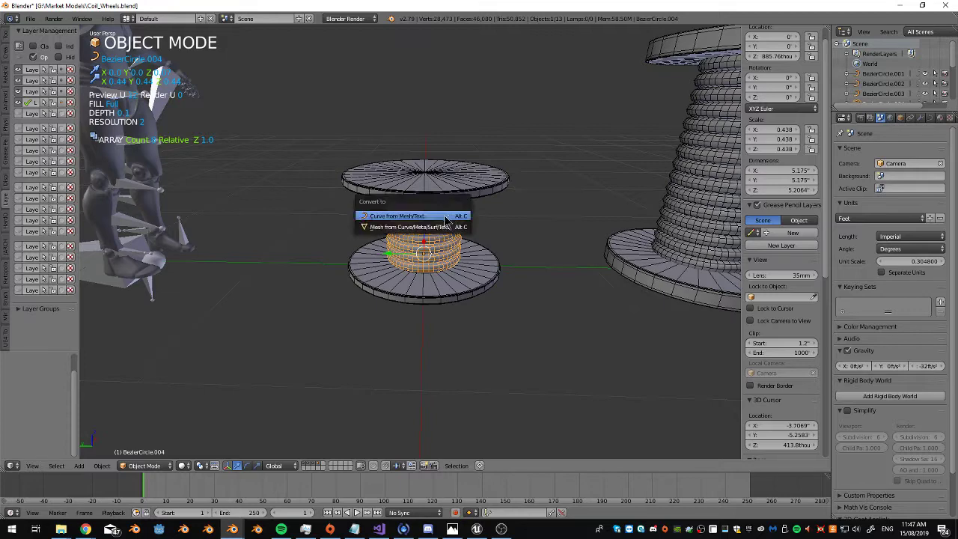
{"action": "left_click", "coordinate": [404, 230]}
Unwrap the entire converted coil of the short spool beside the mannequin with Smart UV Project, using an angle limit of 66
{"action": "key", "text": "Tab"}
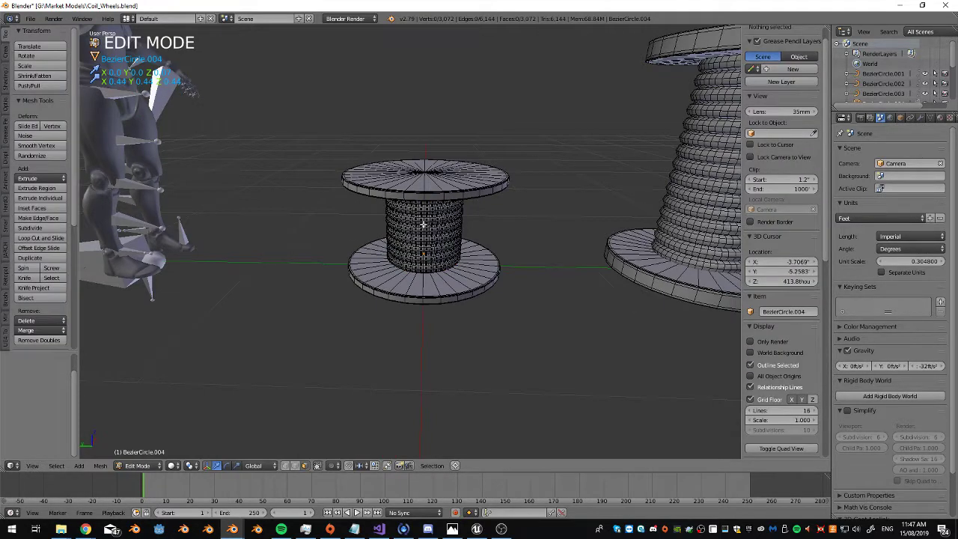
{"action": "key", "text": "a"}
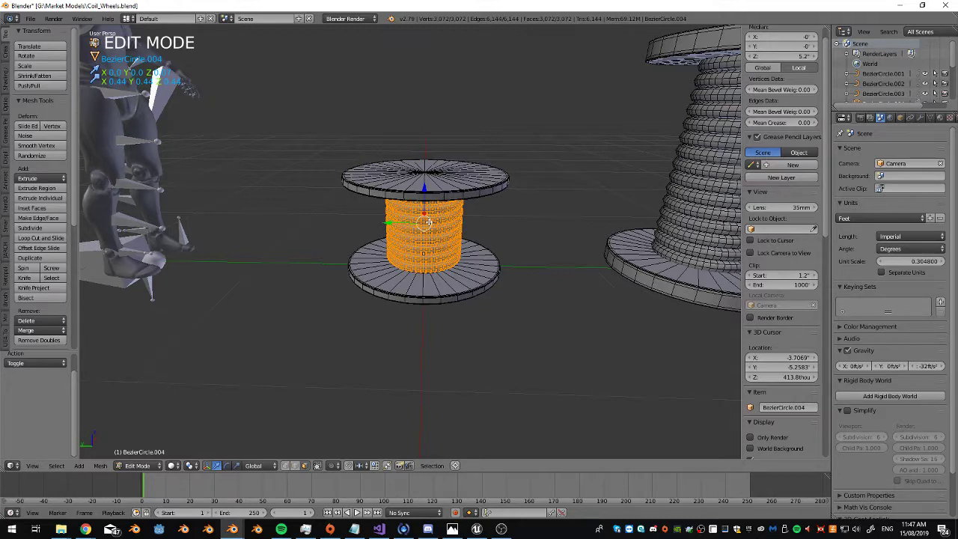
{"action": "key", "text": "u"}
{"action": "left_click", "coordinate": [408, 221]}
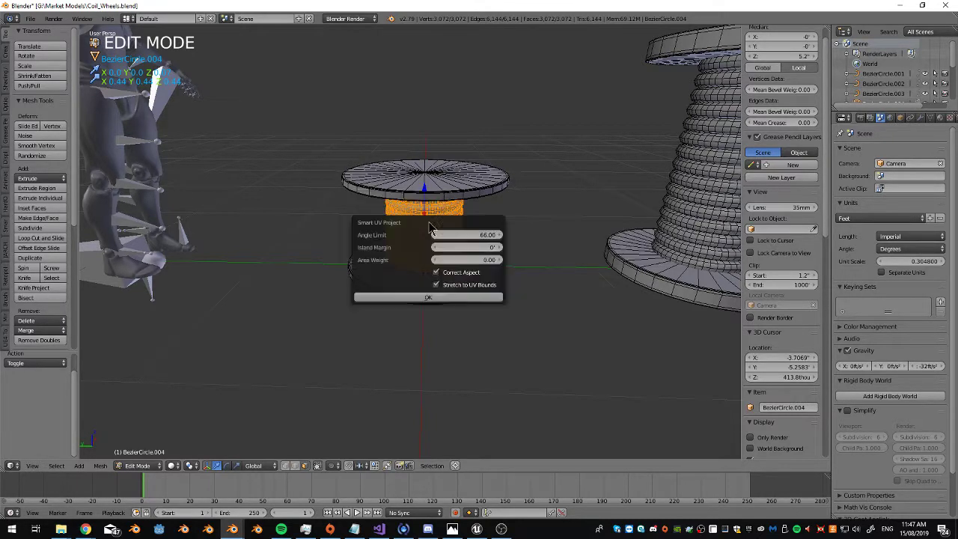
{"action": "left_click", "coordinate": [411, 298]}
{"action": "key", "text": "Tab"}
Convert the curve coil of the tall narrow spool into a mesh
{"action": "scroll", "coordinate": [419, 225], "scroll_direction": "down", "scroll_amount": 3}
{"action": "middle_click_drag", "start_coordinate": [449, 224], "coordinate": [337, 224], "text": "shift"}
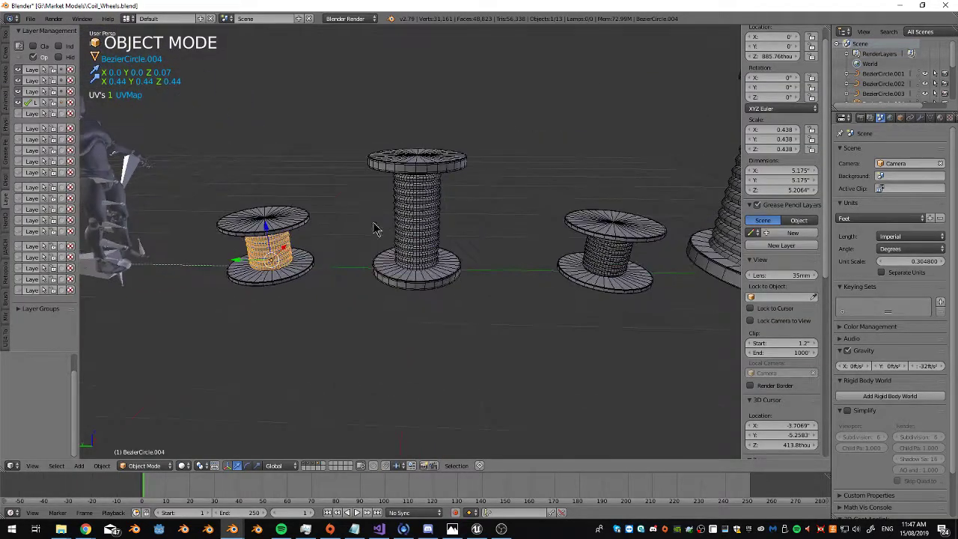
{"action": "right_click", "coordinate": [408, 217]}
{"action": "scroll", "coordinate": [419, 208], "scroll_direction": "up", "scroll_amount": 2}
{"action": "key", "text": "Tab"}
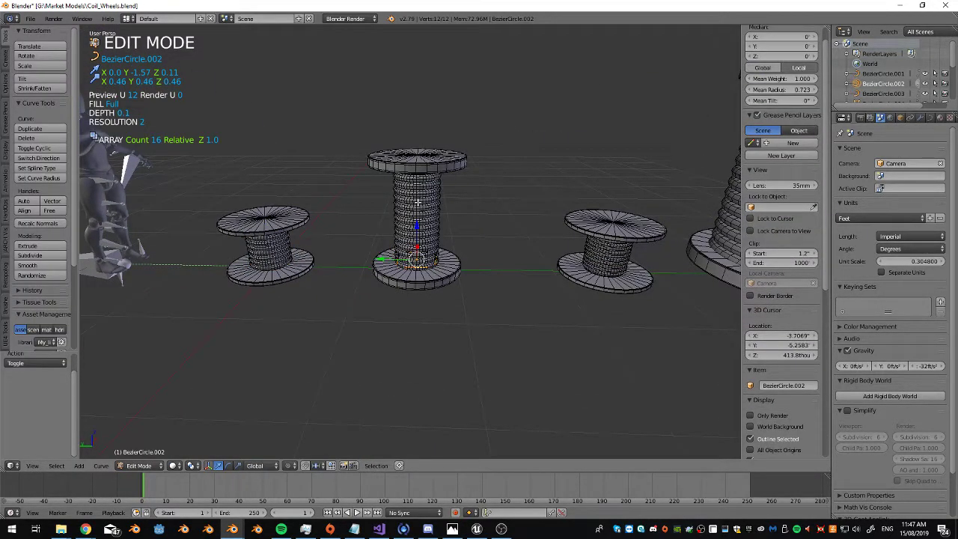
{"action": "key", "text": "Tab"}
{"action": "key", "text": "alt+c"}
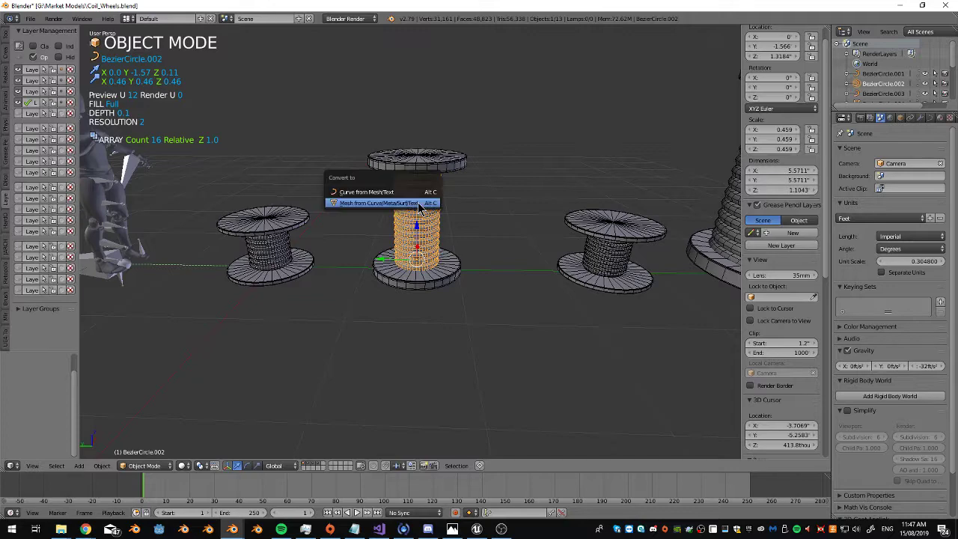
{"action": "left_click", "coordinate": [419, 204]}
Unwrap the tall narrow spool's entire coil mesh with Smart UV Project
{"action": "key", "text": "Tab"}
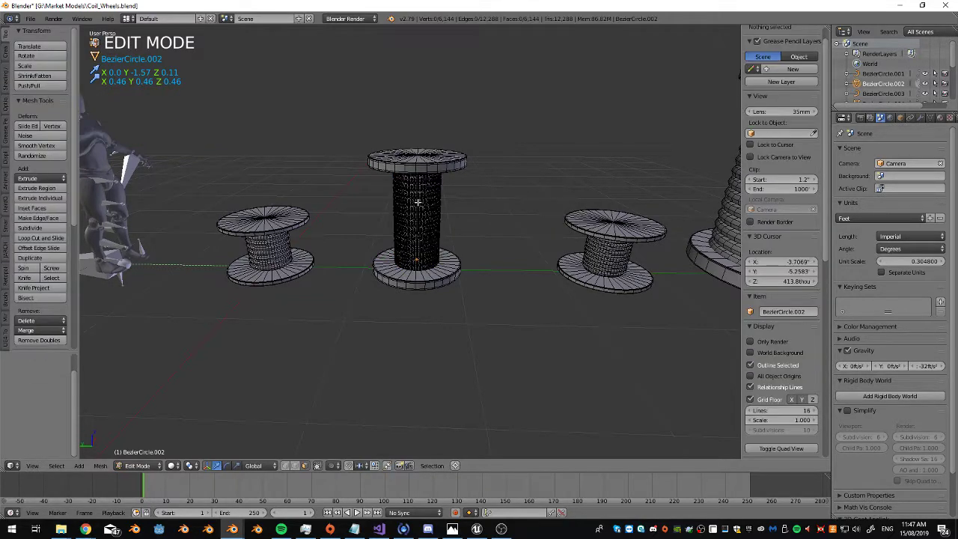
{"action": "key", "text": "a"}
{"action": "key", "text": "u"}
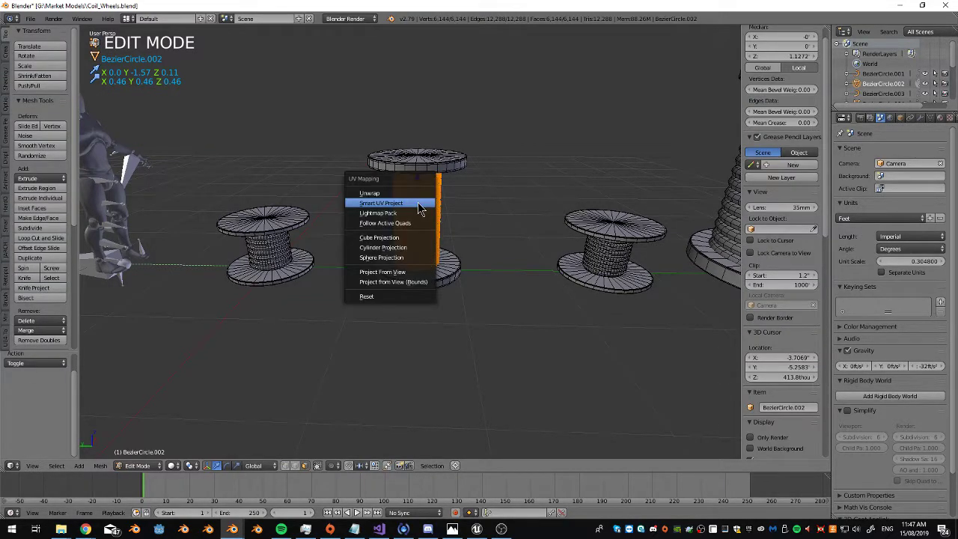
{"action": "left_click", "coordinate": [419, 204]}
{"action": "left_click", "coordinate": [392, 283]}
{"action": "key", "text": "Tab"}
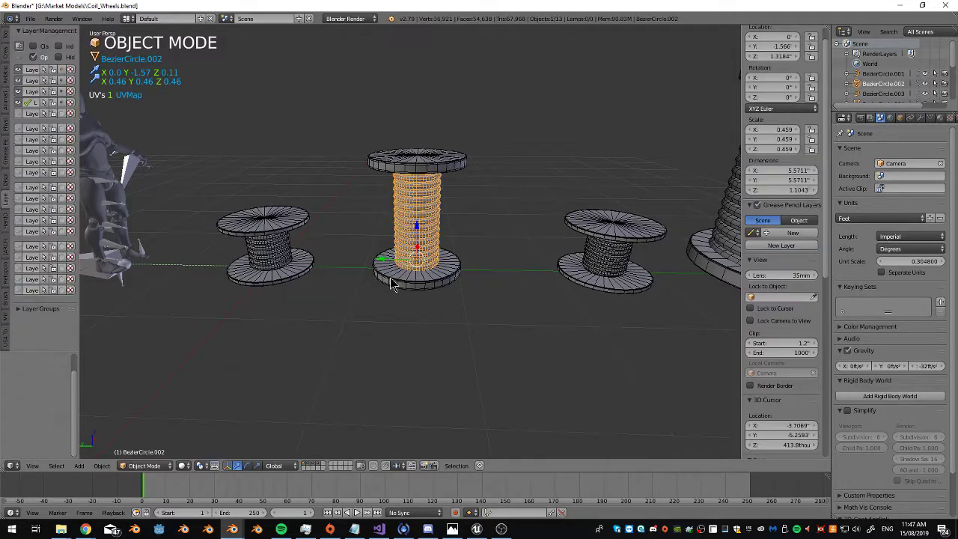
Unwrap all faces of the tall narrow spool's two discs with Smart UV Project
{"action": "right_click", "coordinate": [431, 166]}
{"action": "key", "text": "Tab"}
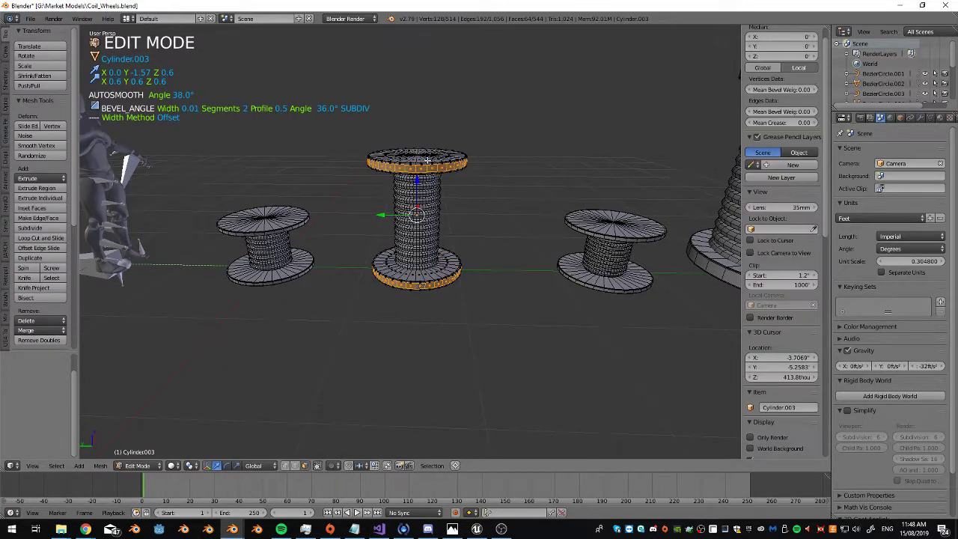
{"action": "key", "text": "a"}
{"action": "key", "text": "u"}
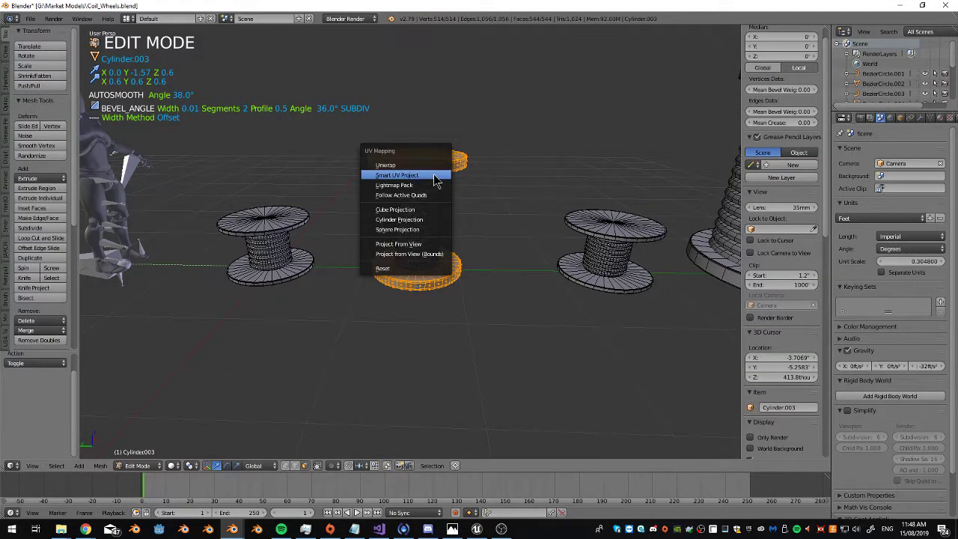
{"action": "left_click", "coordinate": [432, 178]}
{"action": "left_click", "coordinate": [416, 250]}
{"action": "key", "text": "Tab"}
{"action": "middle_click_drag", "start_coordinate": [514, 223], "coordinate": [394, 203]}
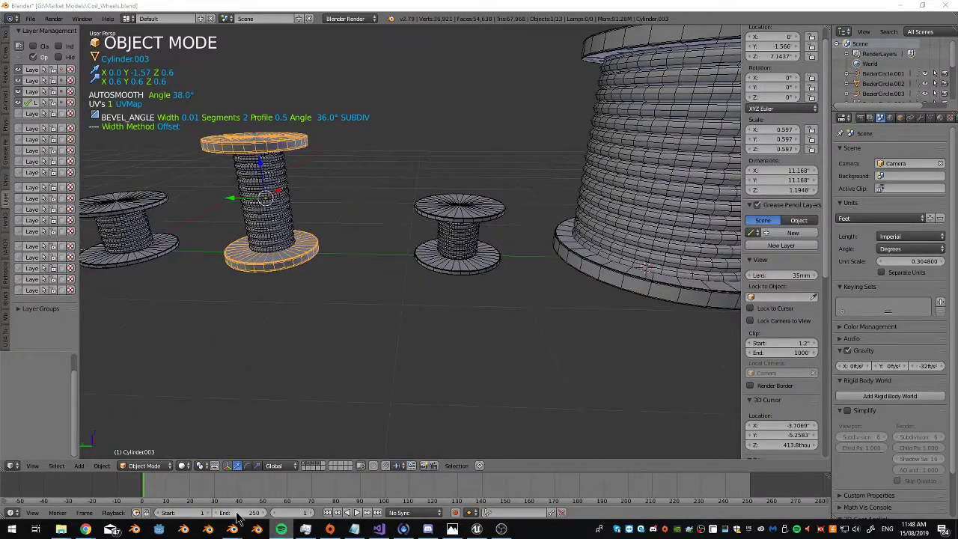
{"action": "left_click", "coordinate": [501, 528]}
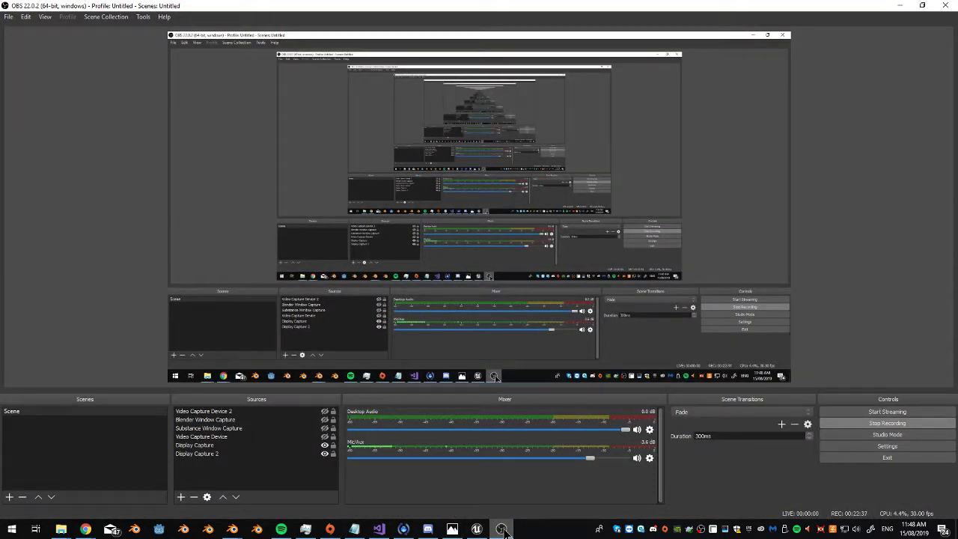
Mute the Desktop Audio source in OBS and return to Blender
{"action": "left_click", "coordinate": [503, 529]}
{"action": "left_click", "coordinate": [504, 529]}
{"action": "left_click", "coordinate": [504, 530]}
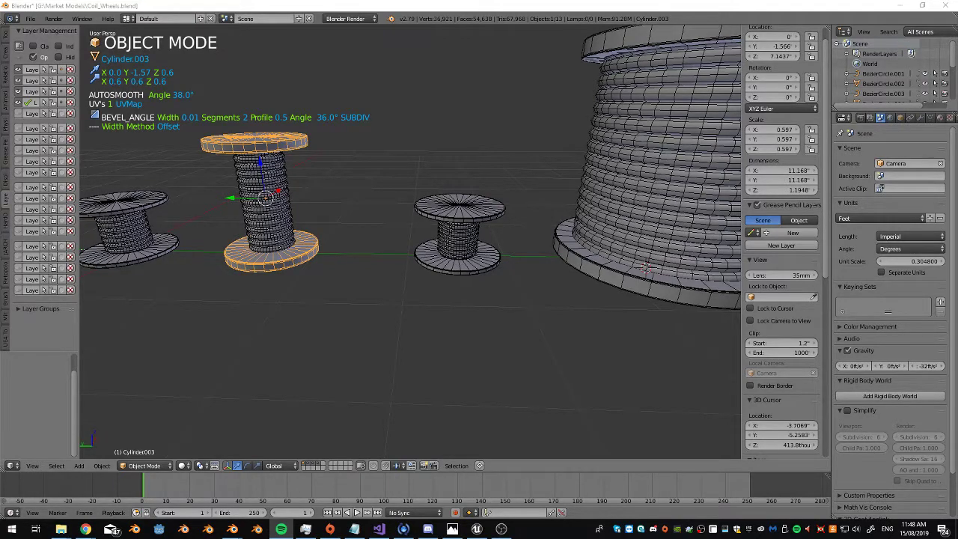
{"action": "left_click", "coordinate": [501, 529]}
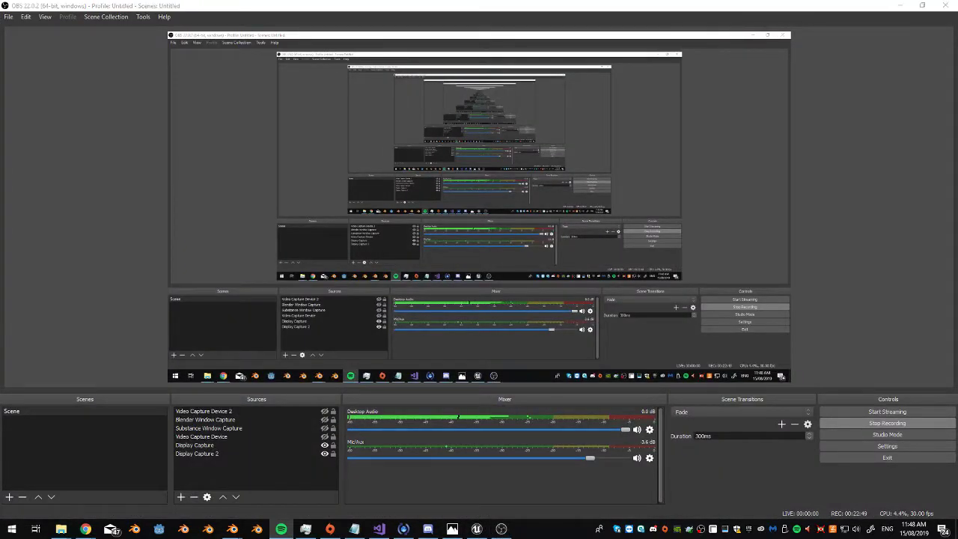
{"action": "left_click", "coordinate": [637, 430]}
{"action": "left_click", "coordinate": [502, 529]}
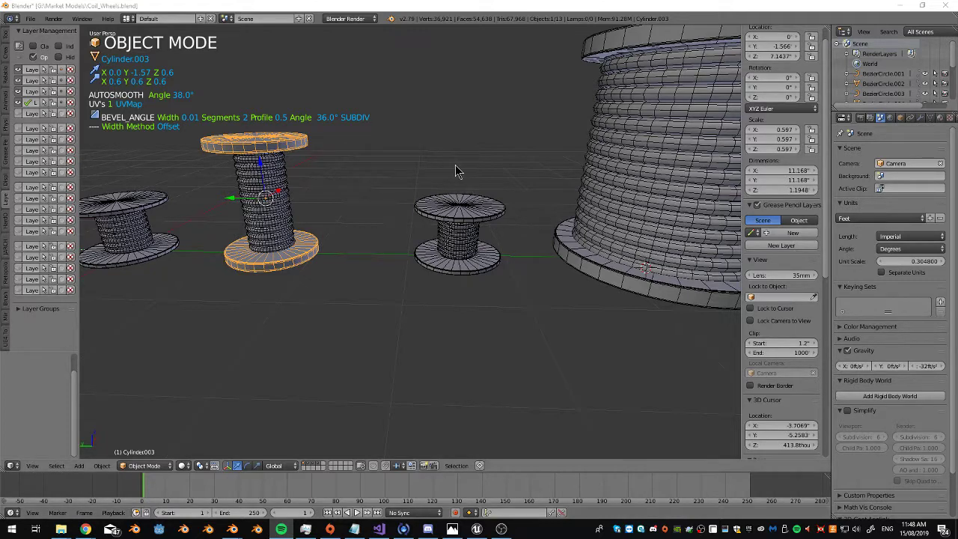
Unwrap all faces of the tall narrow spool's discs again with Smart UV Project, using an angle limit of 66
{"action": "middle_click_drag", "start_coordinate": [473, 219], "coordinate": [482, 245]}
{"action": "key", "text": "Tab"}
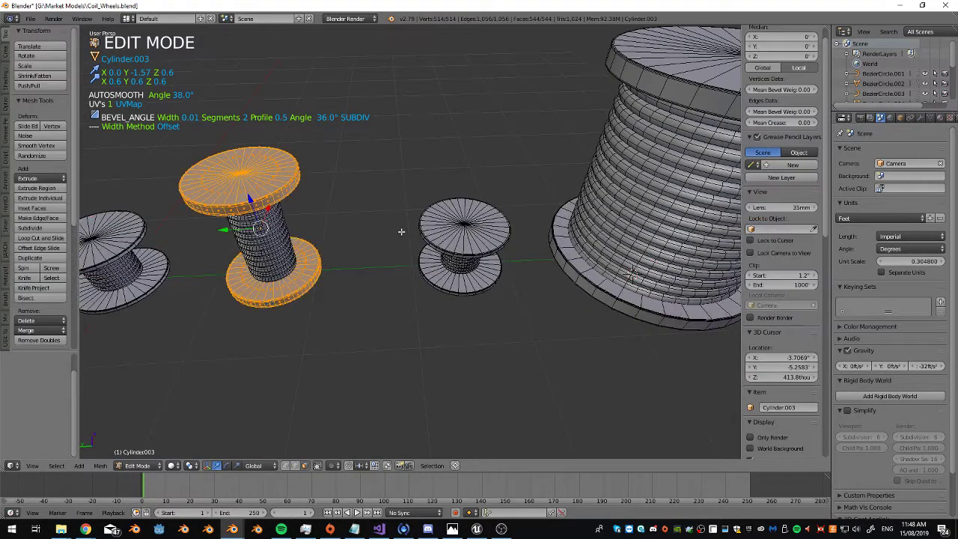
{"action": "middle_click_drag", "start_coordinate": [402, 232], "coordinate": [483, 228], "text": "shift"}
{"action": "key", "text": "u"}
{"action": "left_click", "coordinate": [494, 223]}
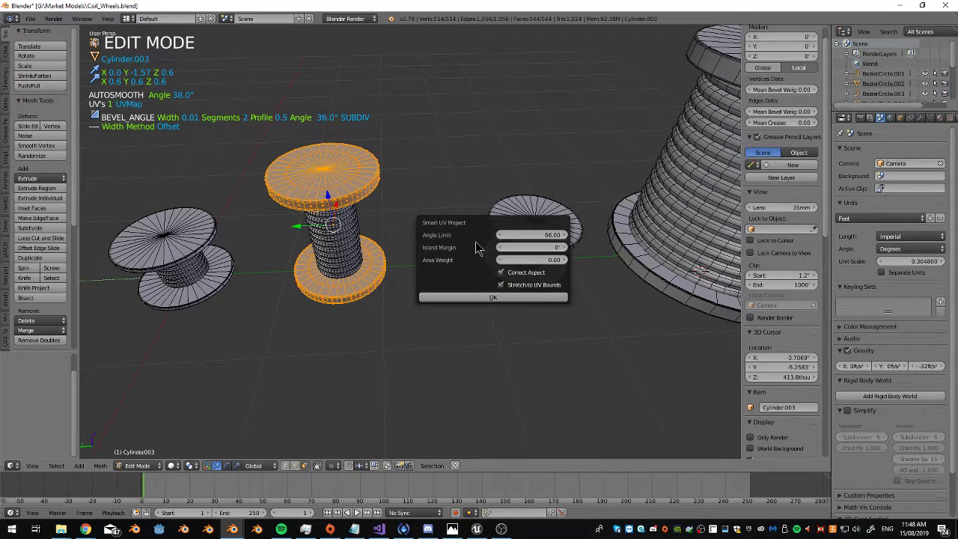
{"action": "left_click", "coordinate": [466, 296]}
{"action": "key", "text": "Tab"}
Apply the mesh conversion to the tall narrow spool's coil once more
{"action": "right_click", "coordinate": [338, 248]}
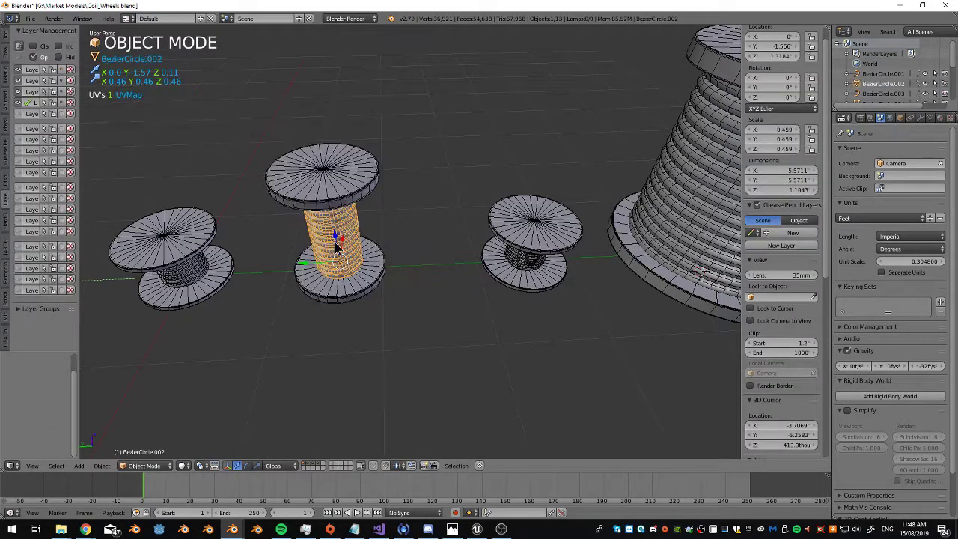
{"action": "key", "text": "alt+c"}
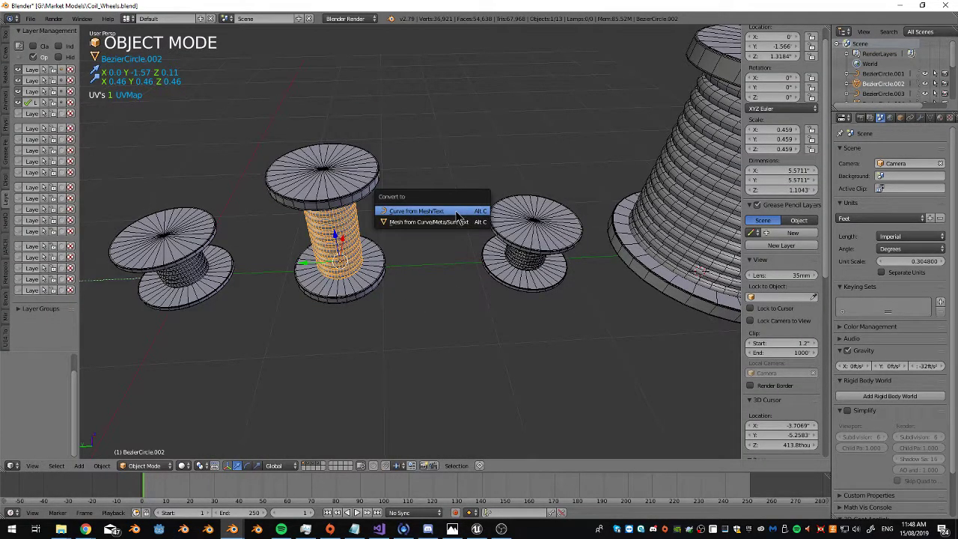
{"action": "left_click", "coordinate": [434, 221]}
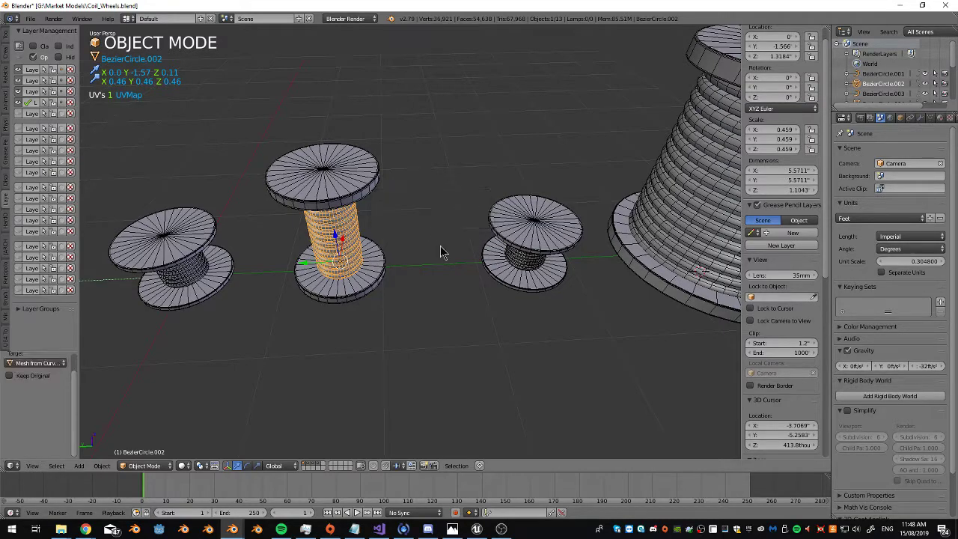
{"action": "left_click", "coordinate": [477, 530]}
{"action": "left_click", "coordinate": [477, 529]}
Convert the curve coils of the smallest spool and the large spool into meshes
{"action": "middle_click_drag", "start_coordinate": [455, 250], "coordinate": [516, 205]}
{"action": "right_click", "coordinate": [527, 219]}
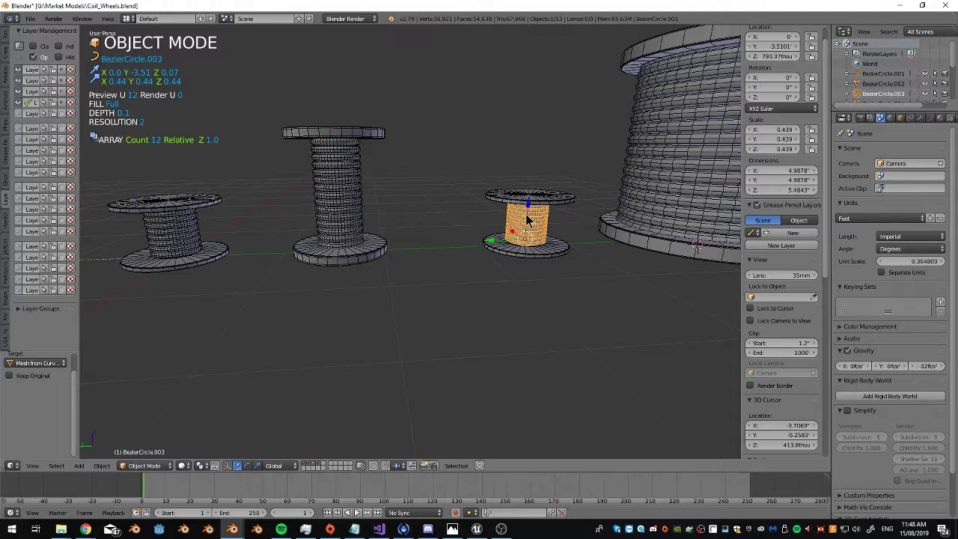
{"action": "key", "text": "alt+c"}
{"action": "left_click", "coordinate": [527, 218]}
{"action": "right_click", "coordinate": [672, 169]}
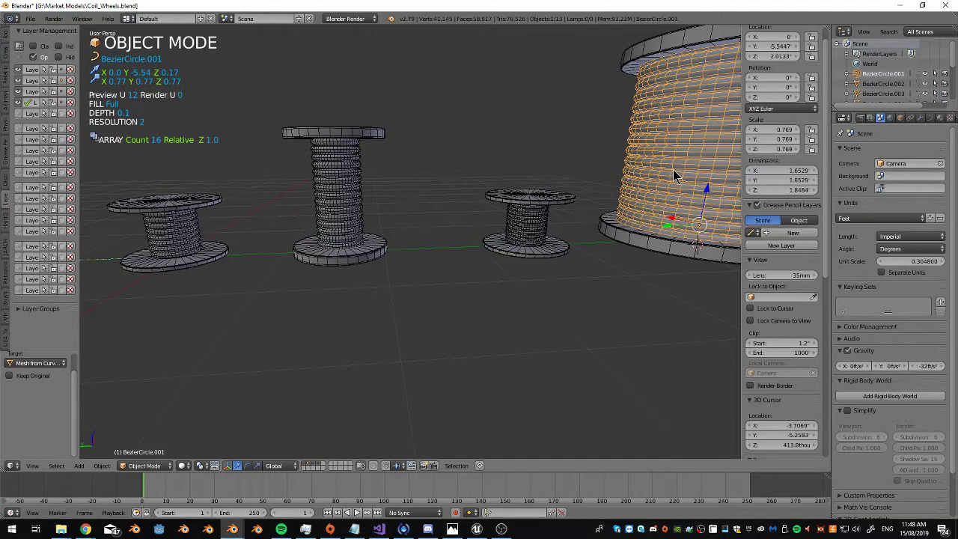
{"action": "key", "text": "alt+c"}
{"action": "left_click", "coordinate": [673, 169]}
Unwrap all faces of the smallest spool's two discs with Smart UV Project, using an angle limit of 66
{"action": "right_click", "coordinate": [550, 204]}
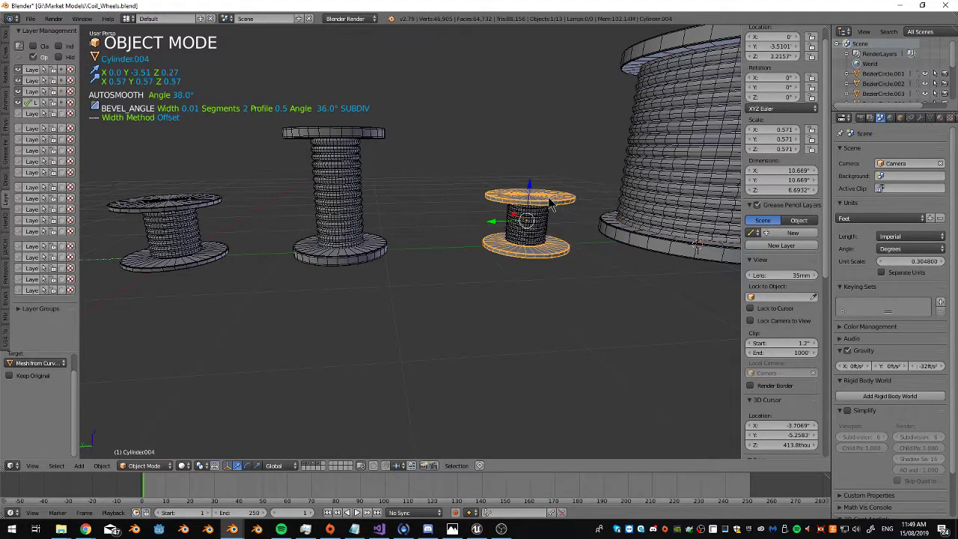
{"action": "key", "text": "Tab"}
{"action": "middle_click_drag", "start_coordinate": [550, 205], "coordinate": [551, 212]}
{"action": "key", "text": "a"}
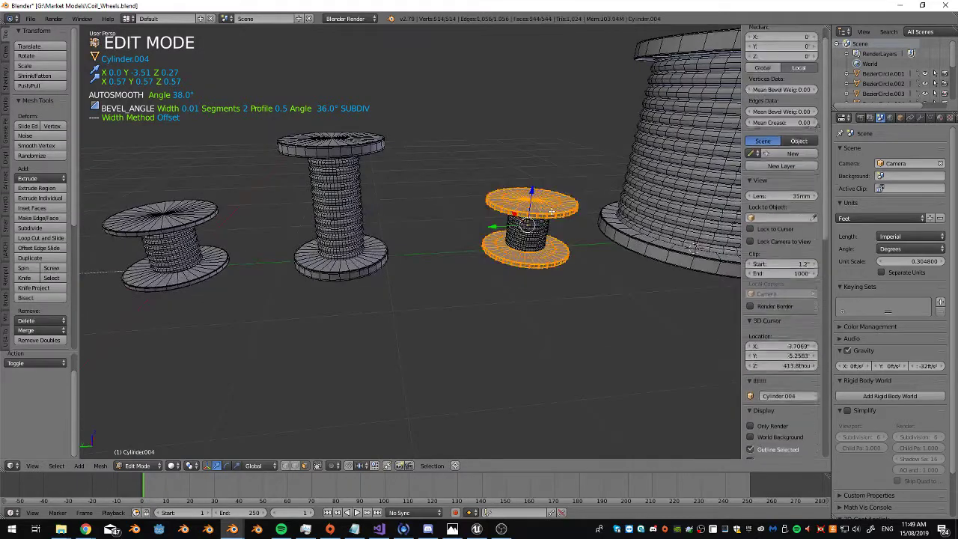
{"action": "key", "text": "u"}
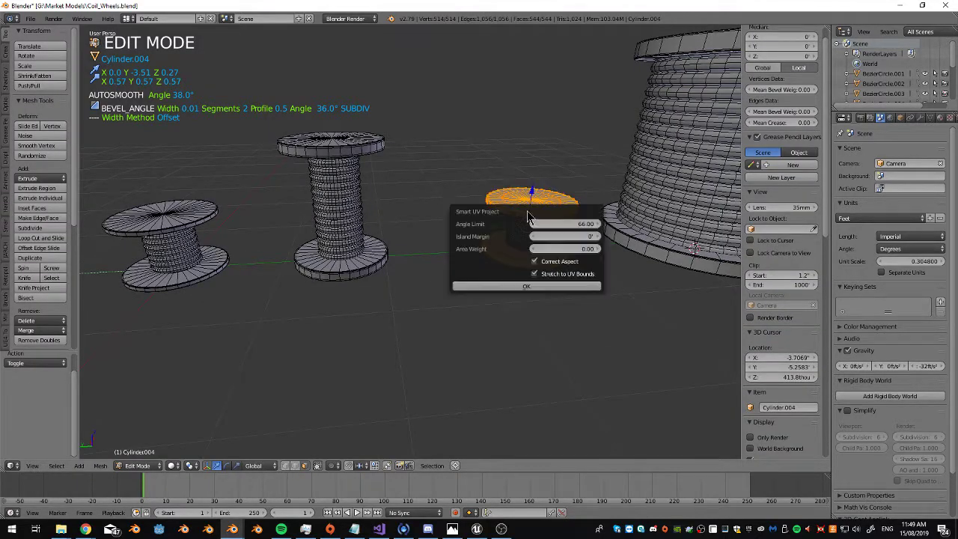
{"action": "left_click", "coordinate": [490, 286]}
{"action": "key", "text": "Tab"}
Unwrap the smallest spool's entire coil mesh with Smart UV Project, using an angle limit of 66
{"action": "key", "text": "KP_Decimal"}
{"action": "middle_click_drag", "start_coordinate": [447, 249], "coordinate": [419, 239]}
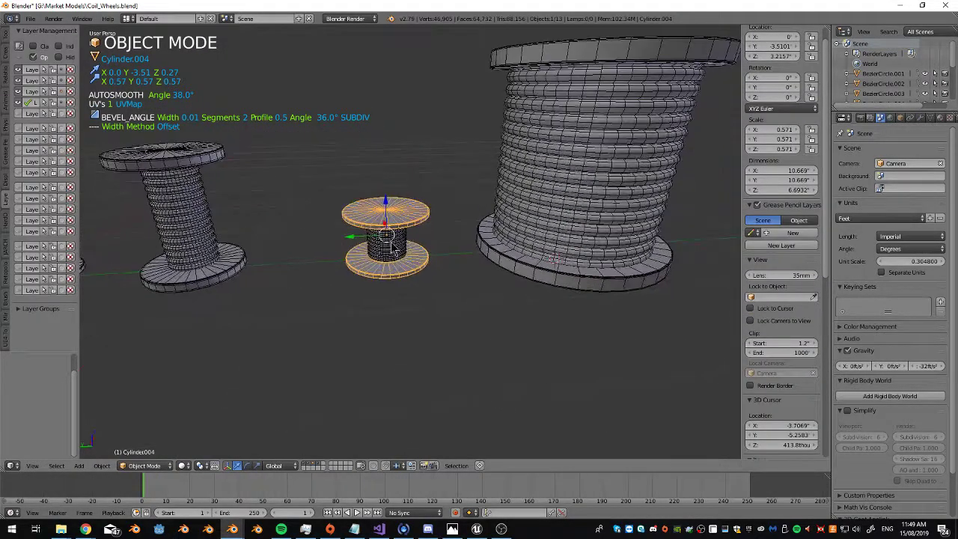
{"action": "right_click", "coordinate": [390, 241]}
{"action": "key", "text": "Tab"}
{"action": "key", "text": "a"}
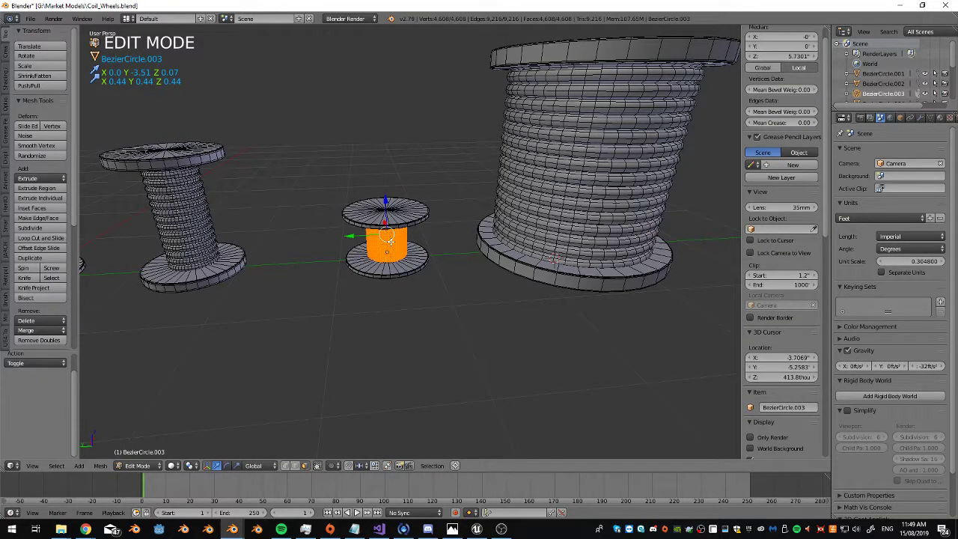
{"action": "key", "text": "u"}
{"action": "left_click", "coordinate": [391, 248]}
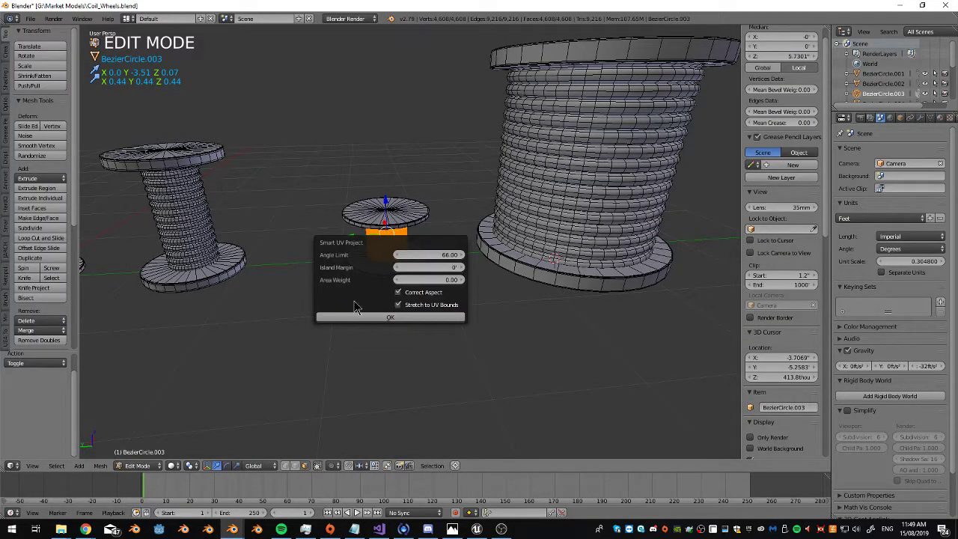
{"action": "left_click", "coordinate": [358, 320]}
{"action": "key", "text": "Tab"}
Unwrap the large spool's entire coil mesh with Smart UV Project, using an angle limit of 66
{"action": "right_click", "coordinate": [591, 165]}
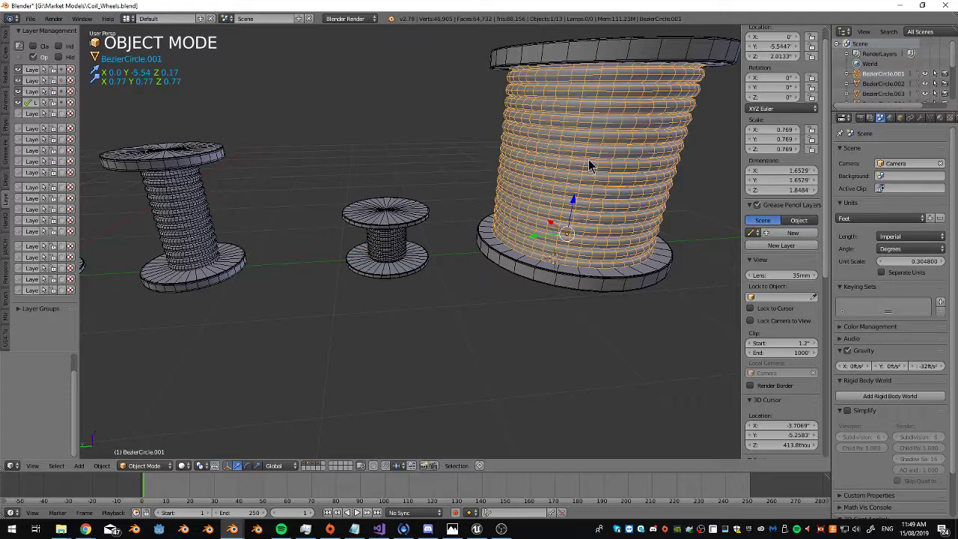
{"action": "key", "text": "Tab"}
{"action": "key", "text": "a"}
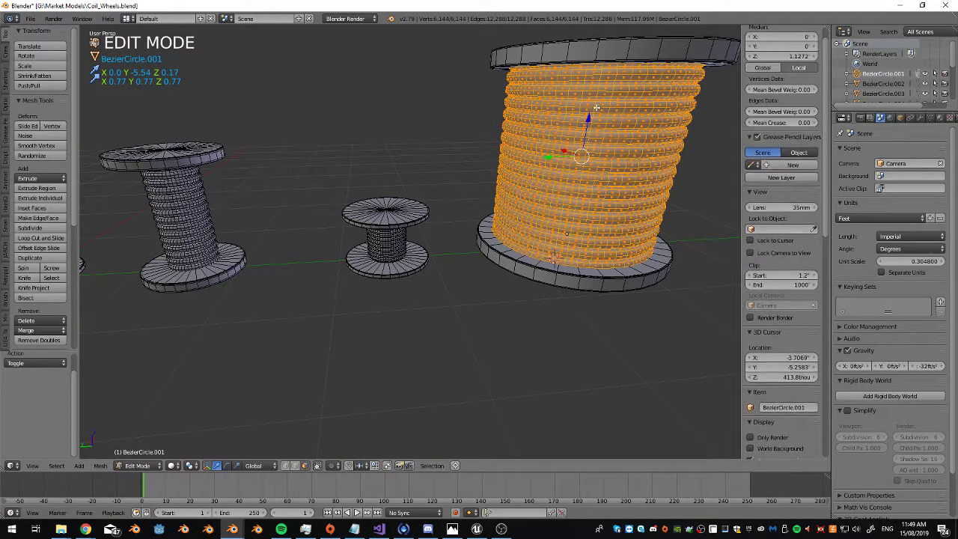
{"action": "key", "text": "u"}
{"action": "left_click", "coordinate": [599, 115]}
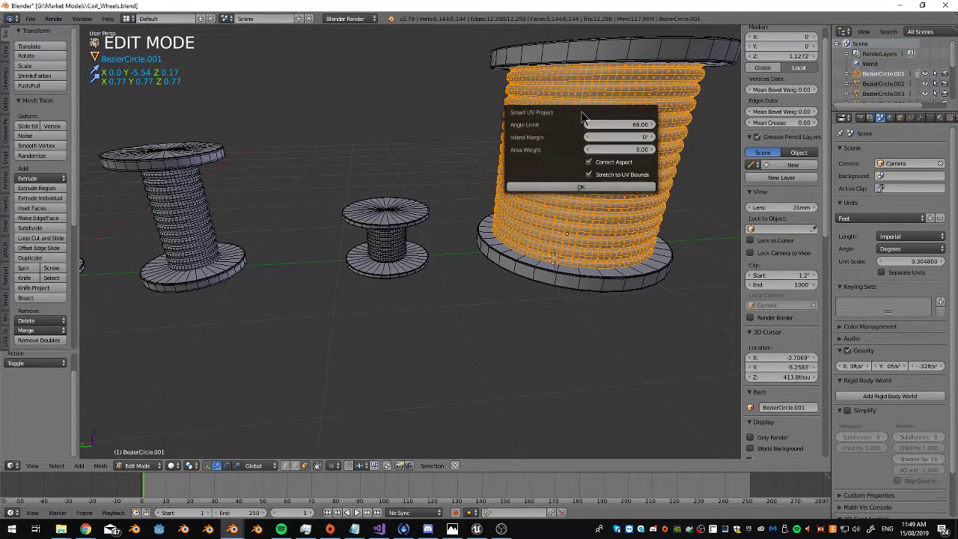
{"action": "left_click", "coordinate": [557, 191]}
{"action": "key", "text": "Tab"}
Unwrap all faces of the large spool's two discs with Smart UV Project, using an angle limit of 66
{"action": "right_click", "coordinate": [633, 53]}
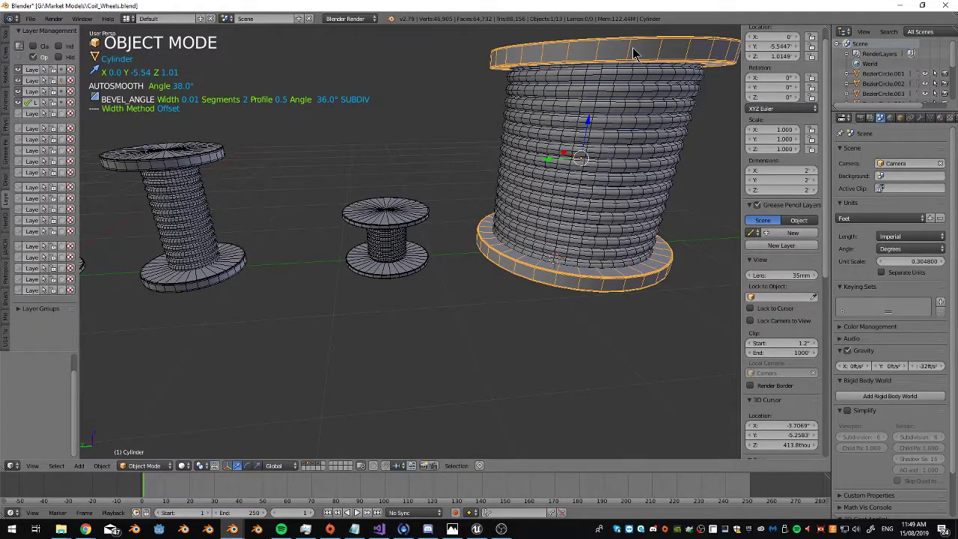
{"action": "key", "text": "Tab"}
{"action": "key", "text": "u"}
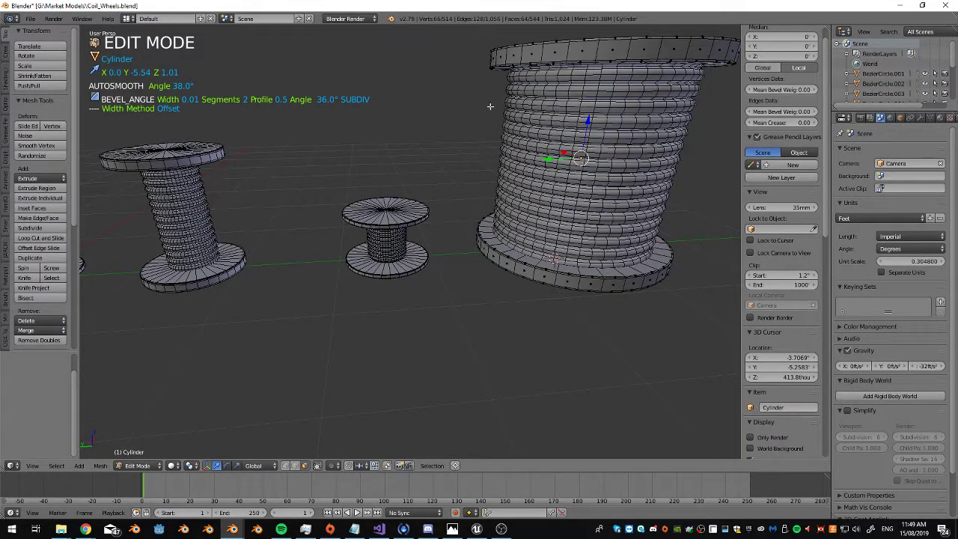
{"action": "key", "text": "a"}
{"action": "key", "text": "u"}
{"action": "left_click", "coordinate": [491, 110]}
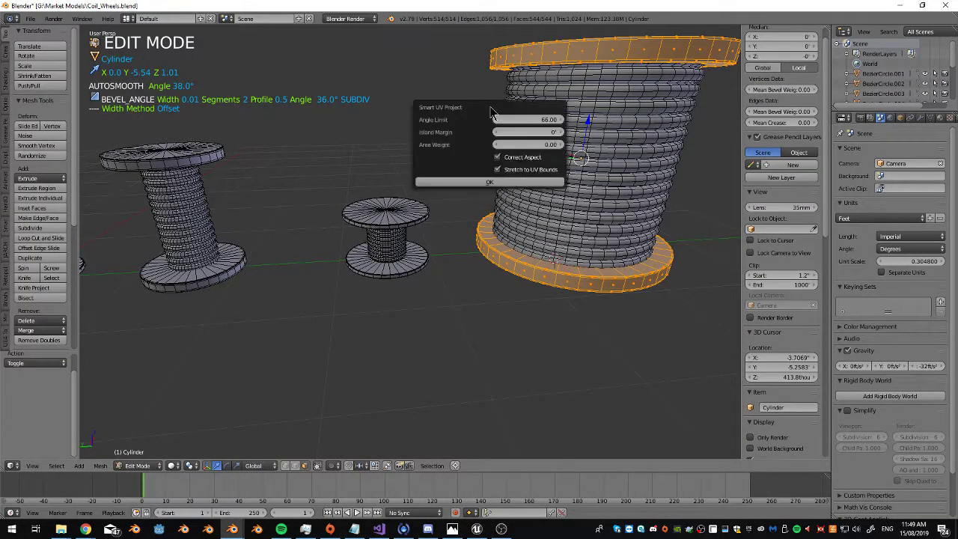
{"action": "left_click", "coordinate": [483, 182]}
{"action": "key", "text": "Tab"}
Save the Coil_Wheels.blend file
{"action": "scroll", "coordinate": [479, 182], "scroll_direction": "down", "scroll_amount": 3}
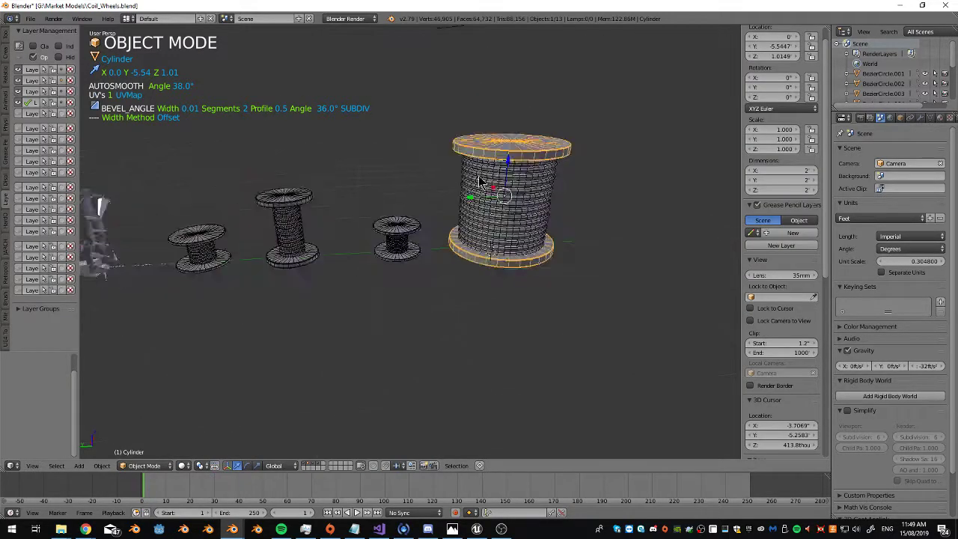
{"action": "middle_click_drag", "start_coordinate": [479, 182], "coordinate": [562, 171]}
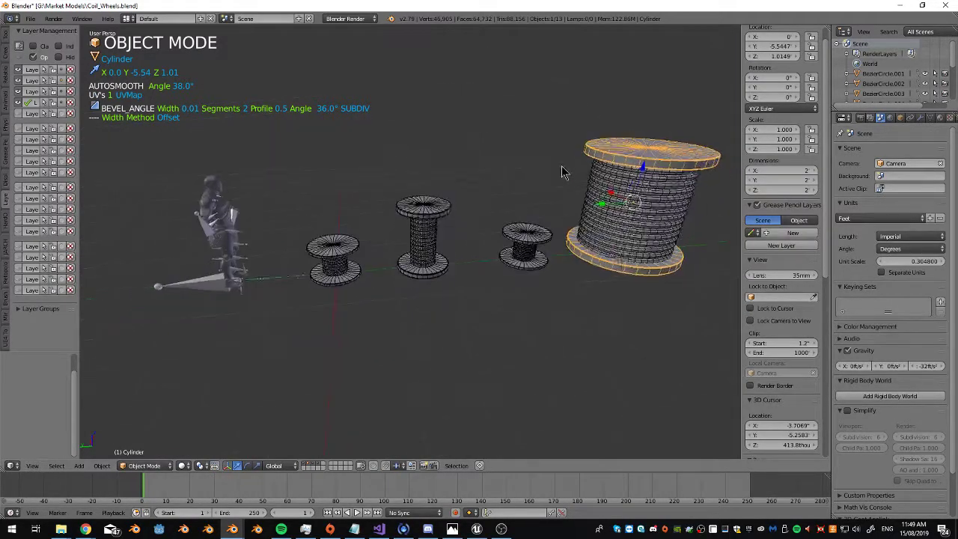
{"action": "left_click", "coordinate": [30, 18]}
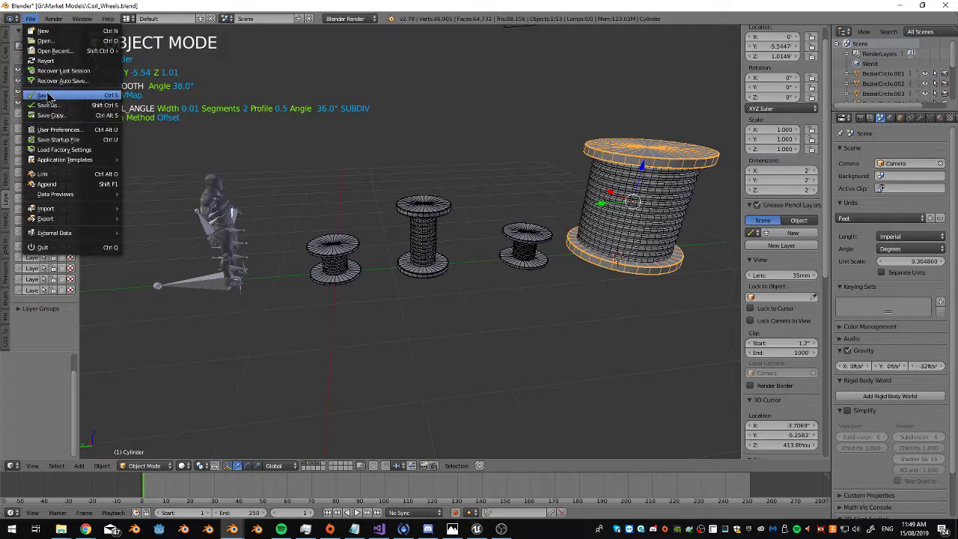
{"action": "left_click", "coordinate": [46, 95]}
Join the discs and coils of all four spools into one object, with the large spool's discs as the active object
{"action": "scroll", "coordinate": [322, 251], "scroll_direction": "up", "scroll_amount": 3}
{"action": "middle_click_drag", "start_coordinate": [336, 252], "coordinate": [410, 217]}
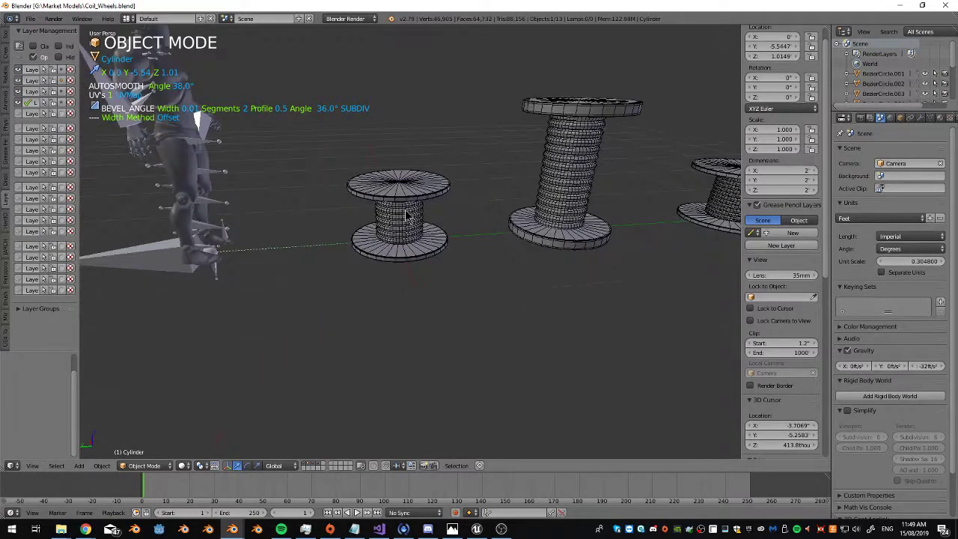
{"action": "right_click", "coordinate": [394, 192]}
{"action": "right_click", "coordinate": [404, 218], "text": "shift"}
{"action": "right_click", "coordinate": [563, 174], "text": "shift"}
{"action": "right_click", "coordinate": [592, 101], "text": "shift"}
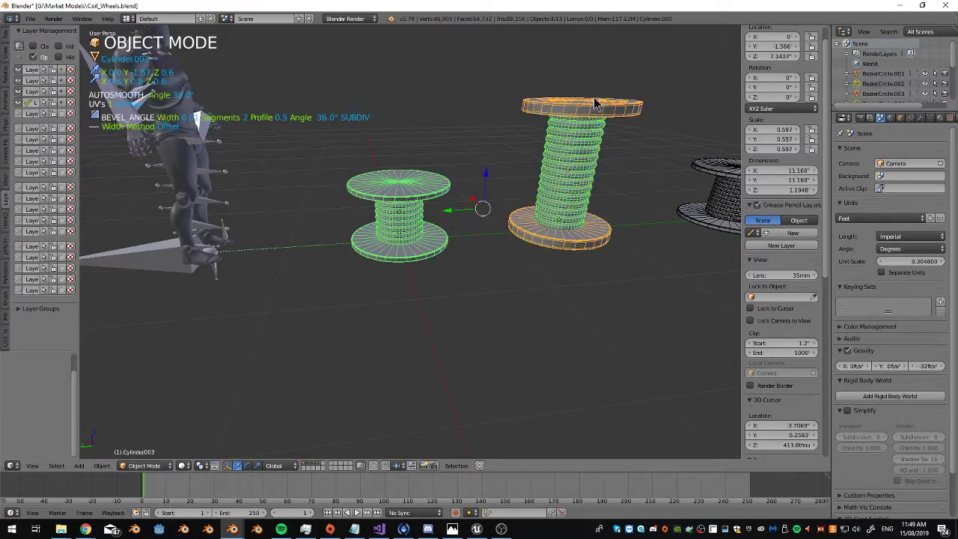
{"action": "middle_click_drag", "start_coordinate": [663, 122], "coordinate": [485, 113]}
{"action": "scroll", "coordinate": [485, 114], "scroll_direction": "down", "scroll_amount": 1}
{"action": "right_click", "coordinate": [520, 183], "text": "shift"}
{"action": "right_click", "coordinate": [524, 155], "text": "shift"}
{"action": "scroll", "coordinate": [524, 156], "scroll_direction": "down", "scroll_amount": 3}
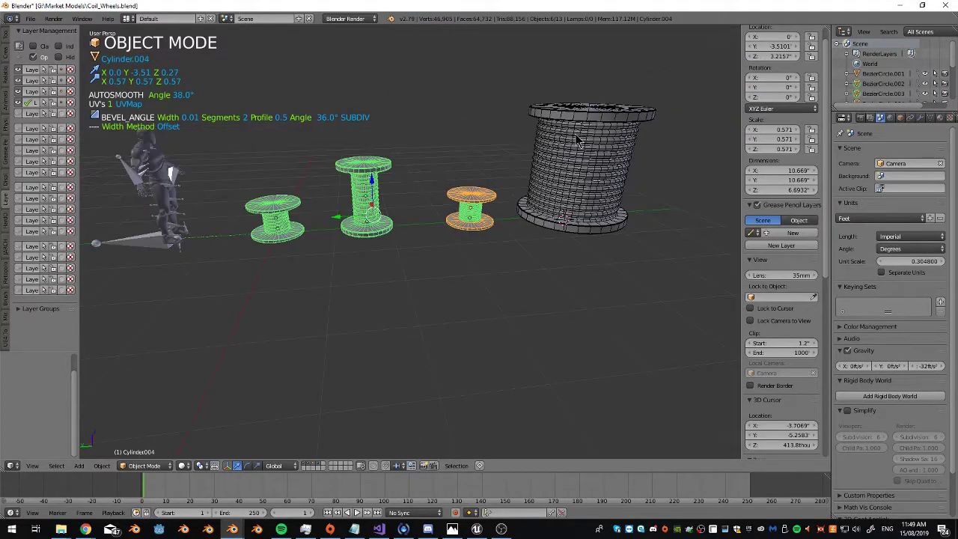
{"action": "right_click", "coordinate": [585, 146], "text": "shift"}
{"action": "right_click", "coordinate": [594, 117], "text": "shift"}
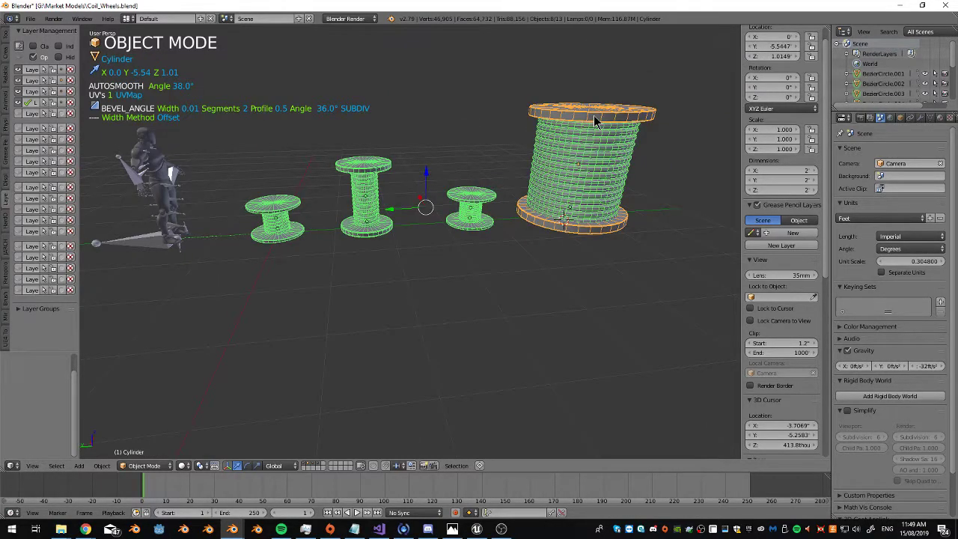
{"action": "key", "text": "ctrl+j"}
Examine the joined spool object and its mesh faces, looking closely at the short spool beside the mannequin
{"action": "scroll", "coordinate": [490, 180], "scroll_direction": "down", "scroll_amount": 2}
{"action": "middle_click_drag", "start_coordinate": [490, 187], "coordinate": [491, 217]}
{"action": "scroll", "coordinate": [492, 218], "scroll_direction": "up", "scroll_amount": 4}
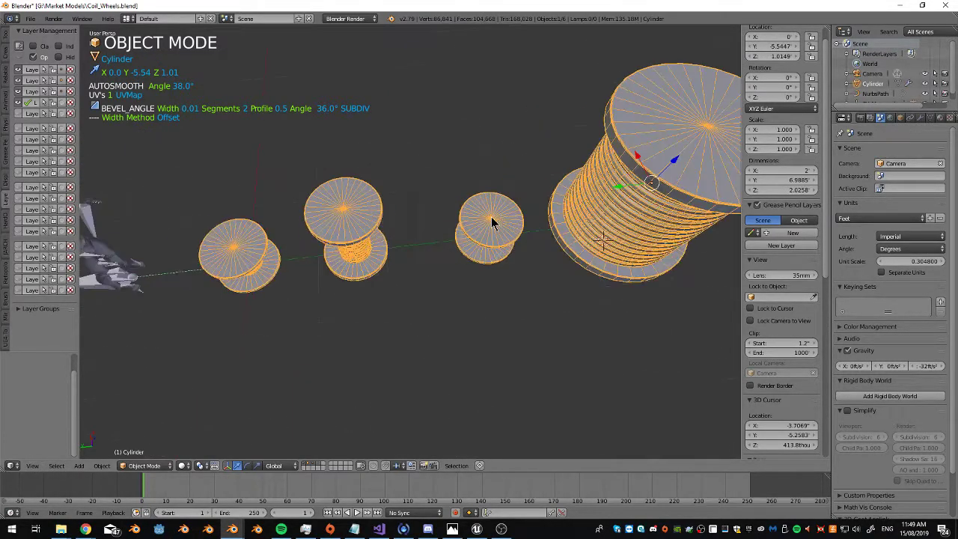
{"action": "middle_click_drag", "start_coordinate": [470, 175], "coordinate": [524, 150]}
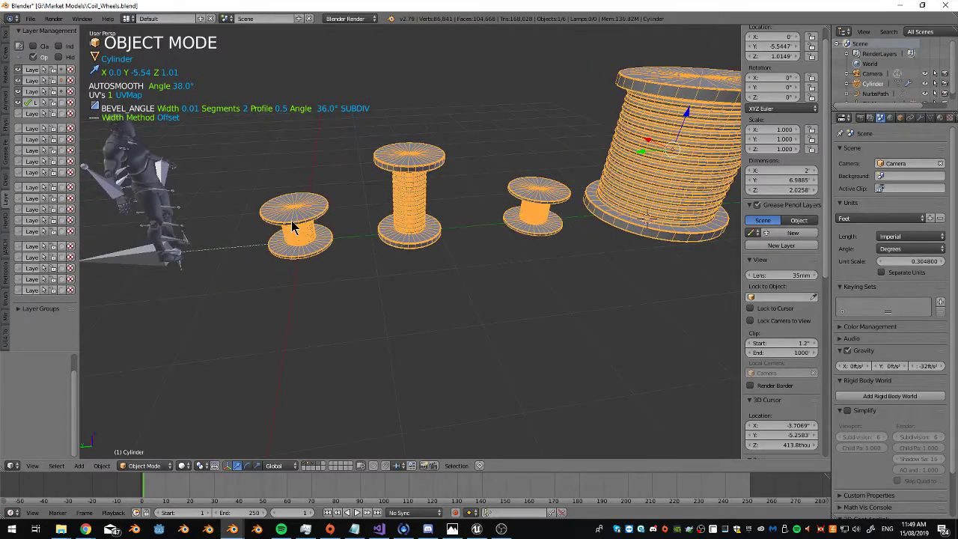
{"action": "key", "text": "Tab"}
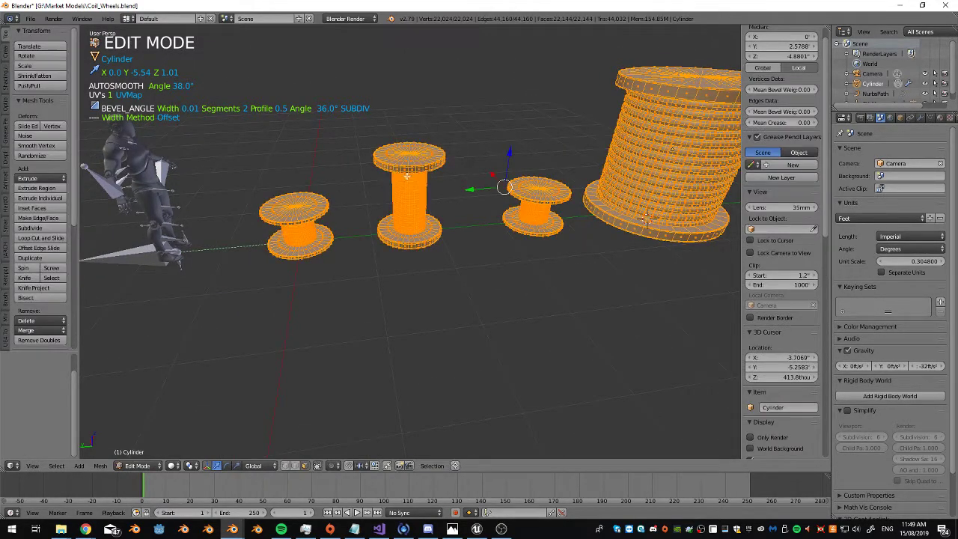
{"action": "middle_click_drag", "start_coordinate": [354, 201], "coordinate": [502, 184]}
{"action": "right_click", "coordinate": [501, 184]}
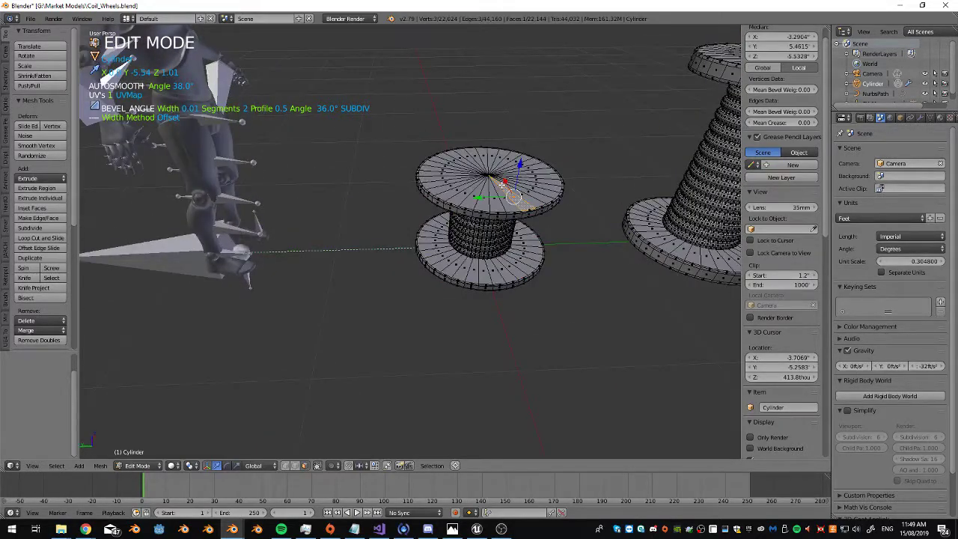
{"action": "key", "text": "a"}
{"action": "key", "text": "a"}
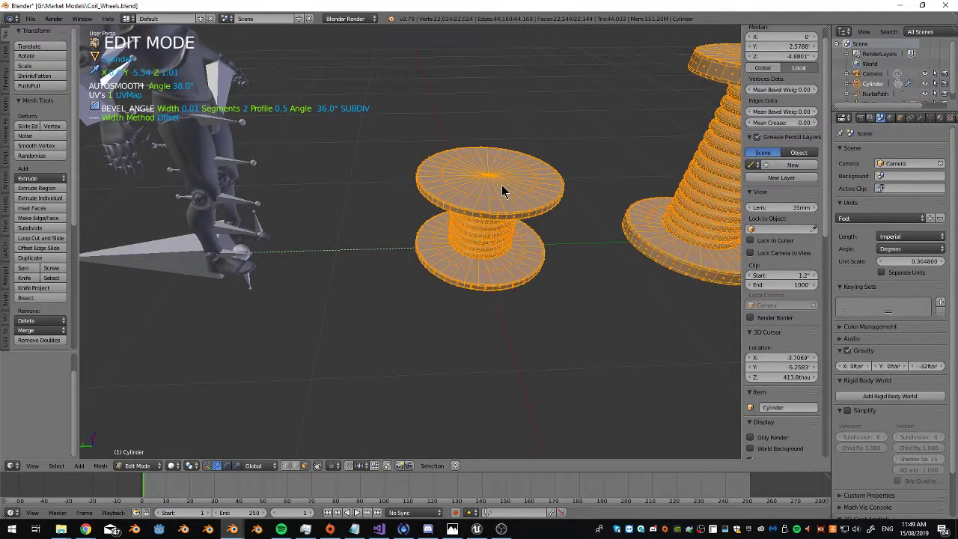
{"action": "key", "text": "Tab"}
{"action": "key", "text": "KP_4"}
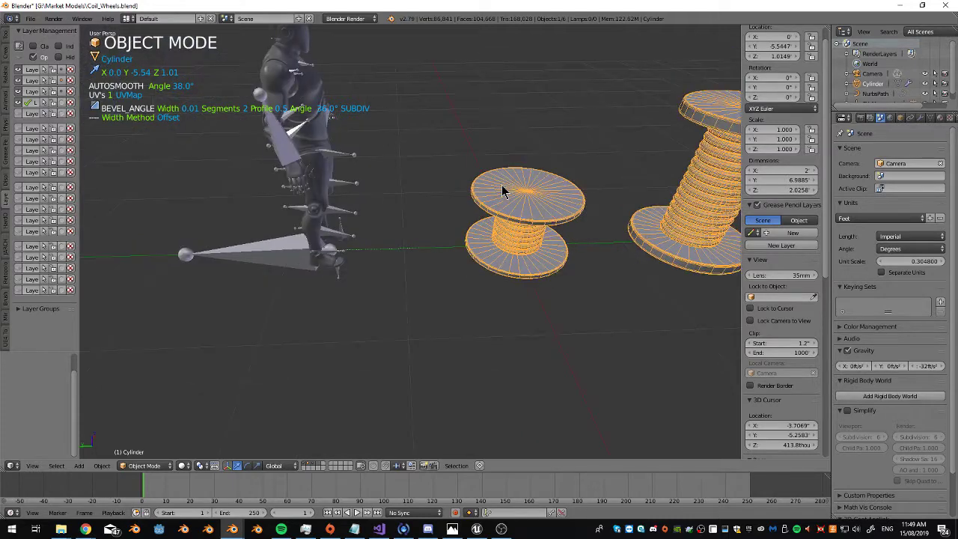
Undo the join of the four spools' discs and coils
{"action": "middle_click_drag", "start_coordinate": [502, 185], "coordinate": [505, 230]}
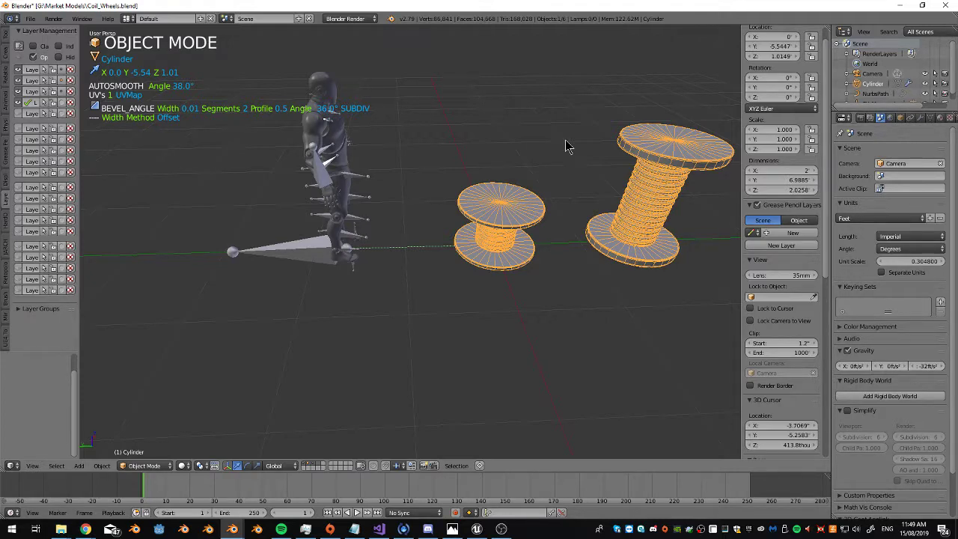
{"action": "key", "text": "ctrl+z"}
{"action": "scroll", "coordinate": [454, 239], "scroll_direction": "down", "scroll_amount": 3}
{"action": "scroll", "coordinate": [621, 154], "scroll_direction": "up", "scroll_amount": 5}
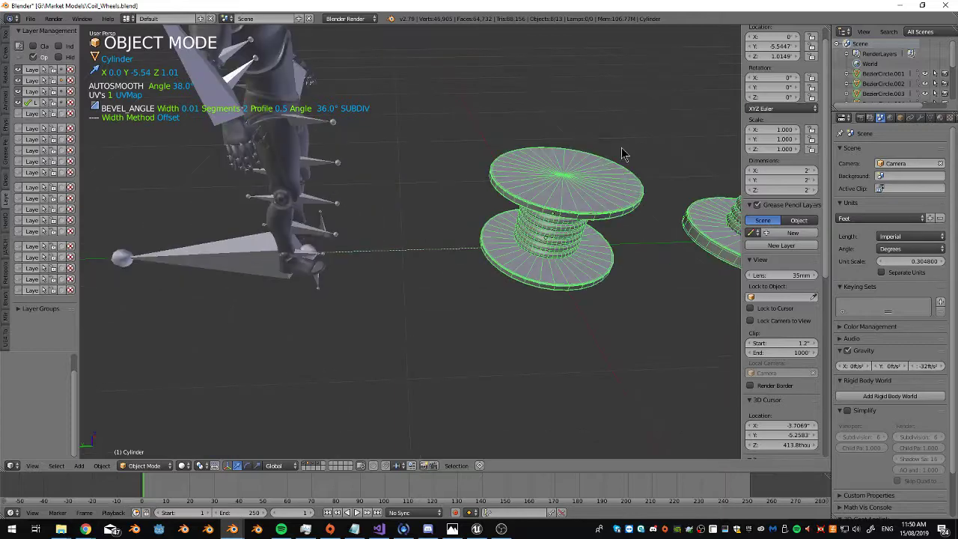
Add a new material with a pinkish-red diffuse colour to the discs of the short spool beside the mannequin
{"action": "right_click", "coordinate": [576, 196]}
{"action": "scroll", "coordinate": [523, 164], "scroll_direction": "up", "scroll_amount": 2}
{"action": "middle_click_drag", "start_coordinate": [523, 163], "coordinate": [514, 143]}
{"action": "scroll", "coordinate": [513, 143], "scroll_direction": "up", "scroll_amount": 2}
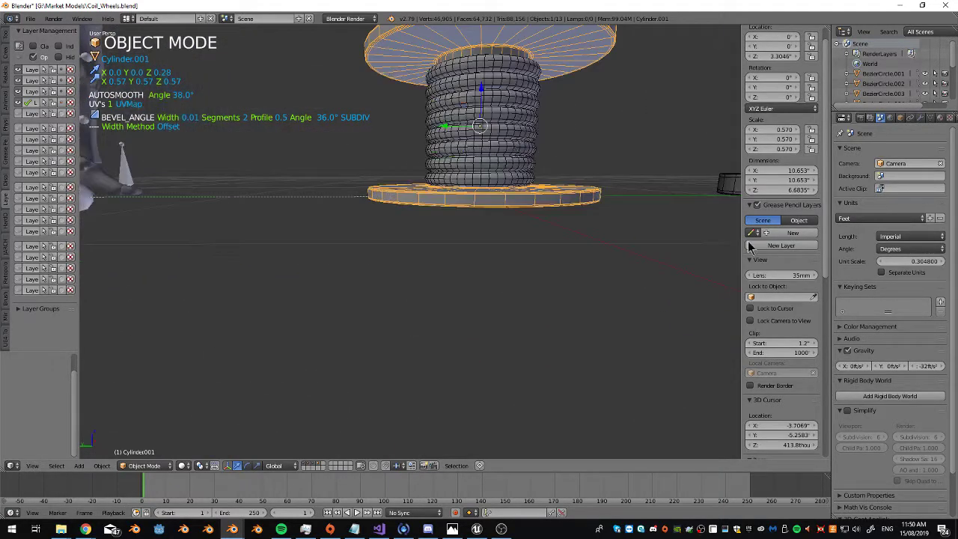
{"action": "left_click", "coordinate": [940, 118]}
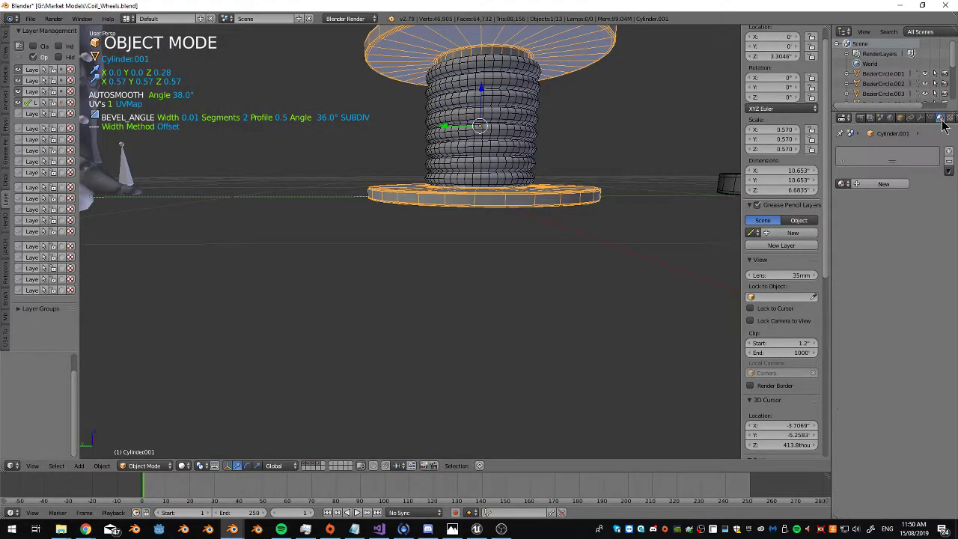
{"action": "left_click", "coordinate": [866, 185]}
{"action": "scroll", "coordinate": [680, 172], "scroll_direction": "down", "scroll_amount": 3}
{"action": "scroll", "coordinate": [679, 172], "scroll_direction": "up", "scroll_amount": 4}
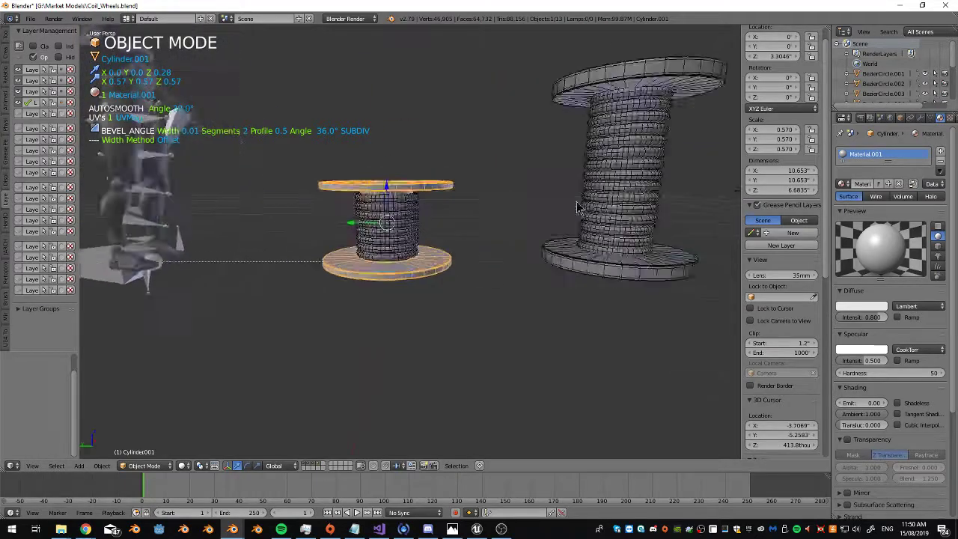
{"action": "left_click", "coordinate": [876, 307]}
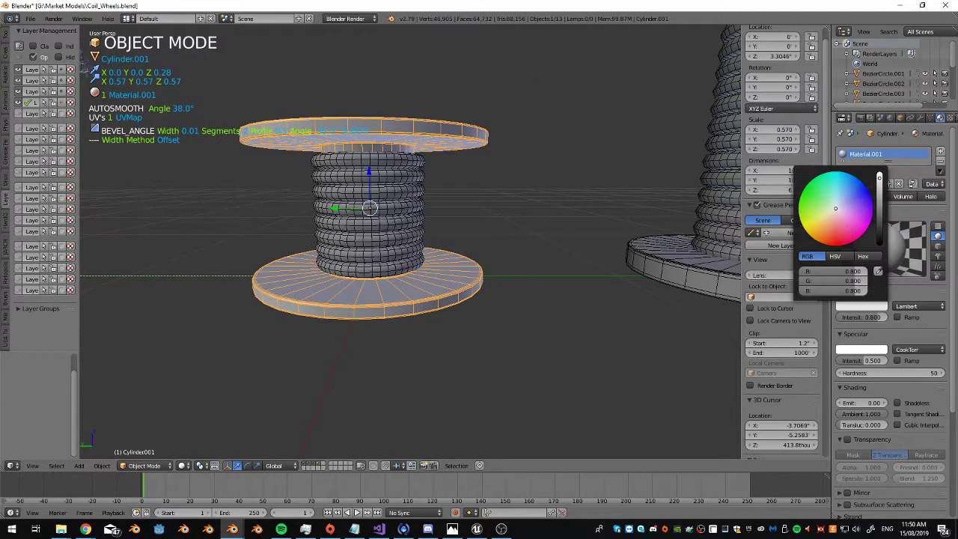
{"action": "left_click", "coordinate": [818, 241]}
Add a new material with a purple diffuse colour to the coil of the short spool beside the mannequin
{"action": "right_click", "coordinate": [384, 215]}
{"action": "key", "text": "Tab"}
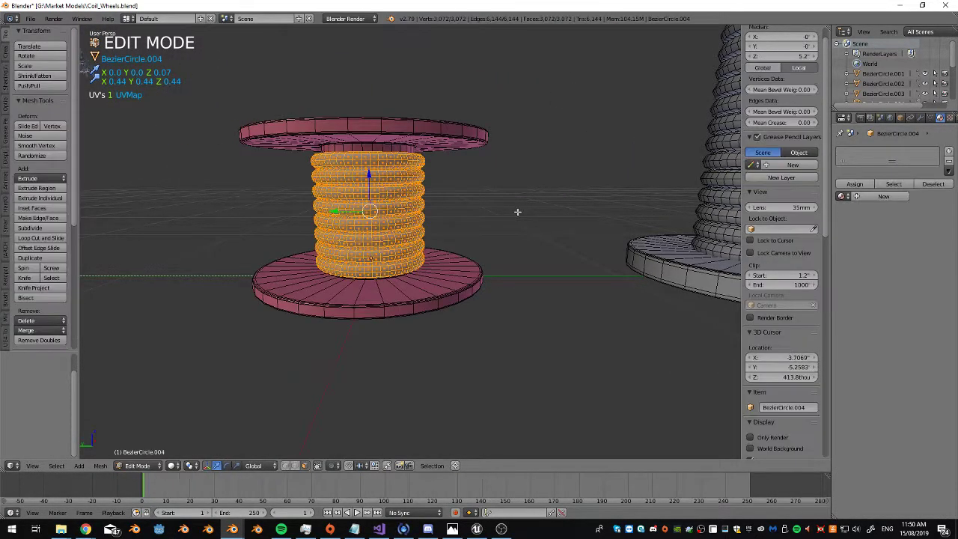
{"action": "left_click", "coordinate": [887, 196]}
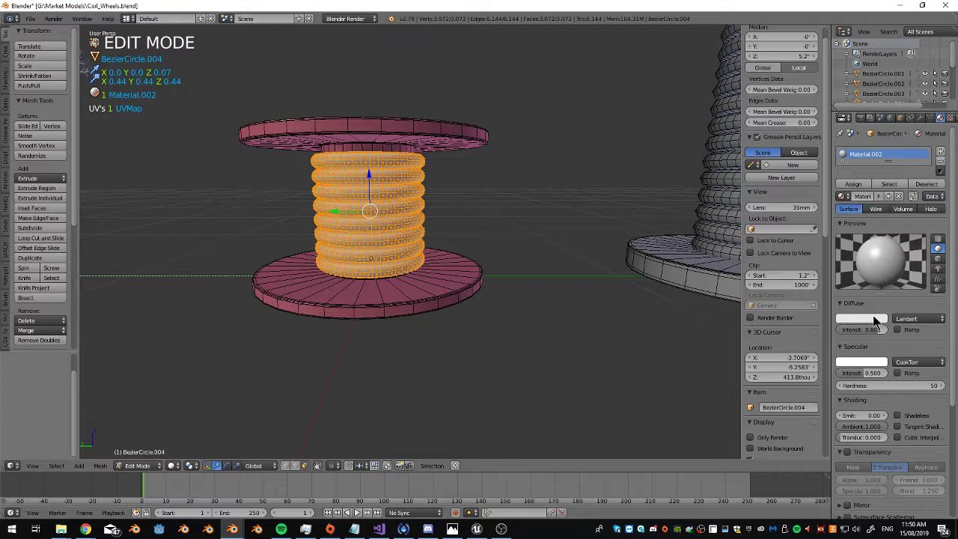
{"action": "left_click", "coordinate": [875, 320]}
{"action": "left_click", "coordinate": [832, 218]}
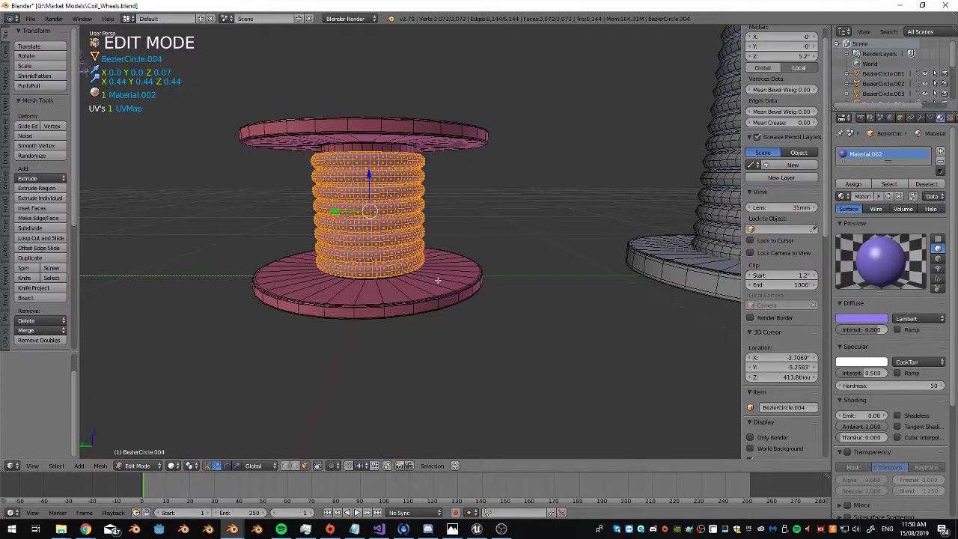
{"action": "key", "text": "Tab"}
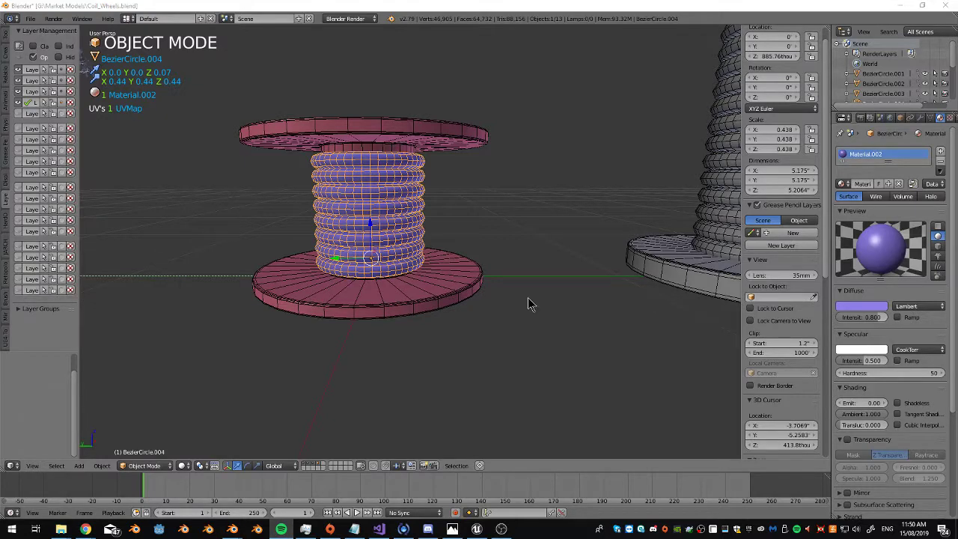
Add a new material with a red diffuse colour to the tall spool's two discs
{"action": "scroll", "coordinate": [452, 189], "scroll_direction": "down", "scroll_amount": 4}
{"action": "right_click", "coordinate": [571, 147]}
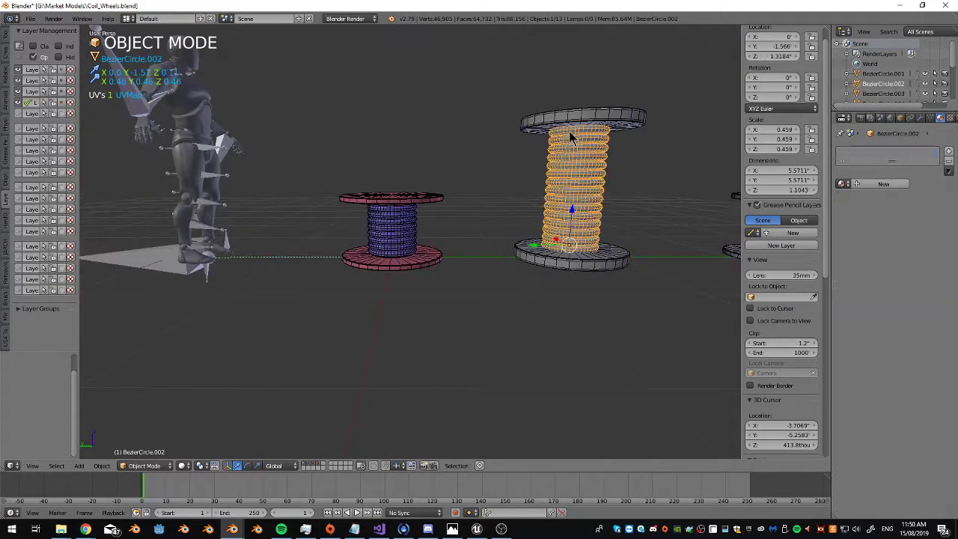
{"action": "right_click", "coordinate": [583, 120]}
{"action": "left_click", "coordinate": [853, 184]}
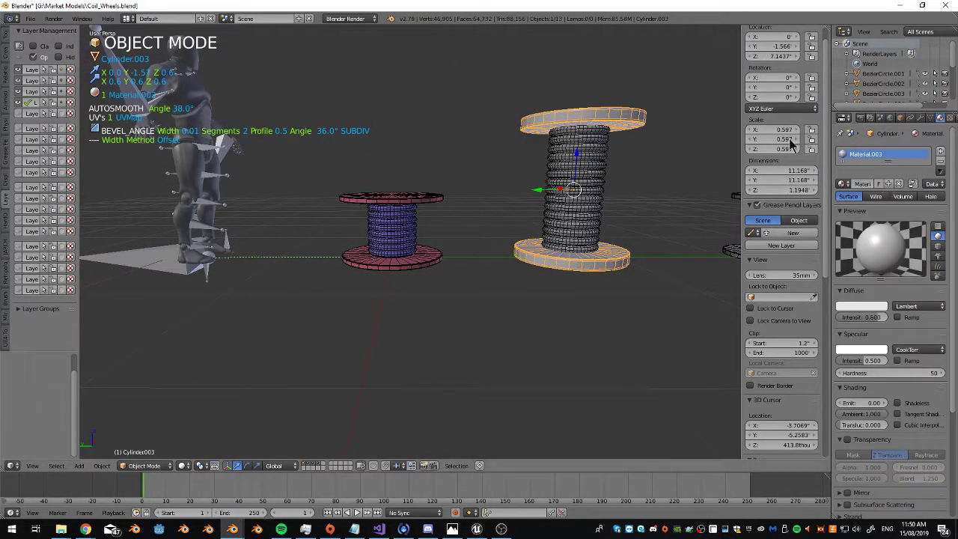
{"action": "key", "text": "KP_Decimal"}
{"action": "left_click", "coordinate": [879, 307]}
{"action": "left_click", "coordinate": [844, 239]}
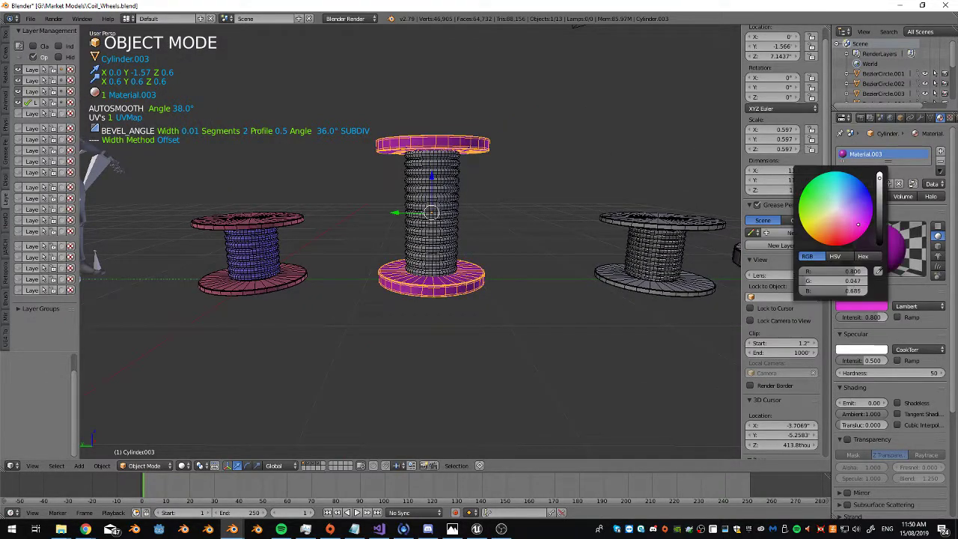
Add a new material with a blue diffuse colour to the tall spool's coil
{"action": "right_click", "coordinate": [452, 224]}
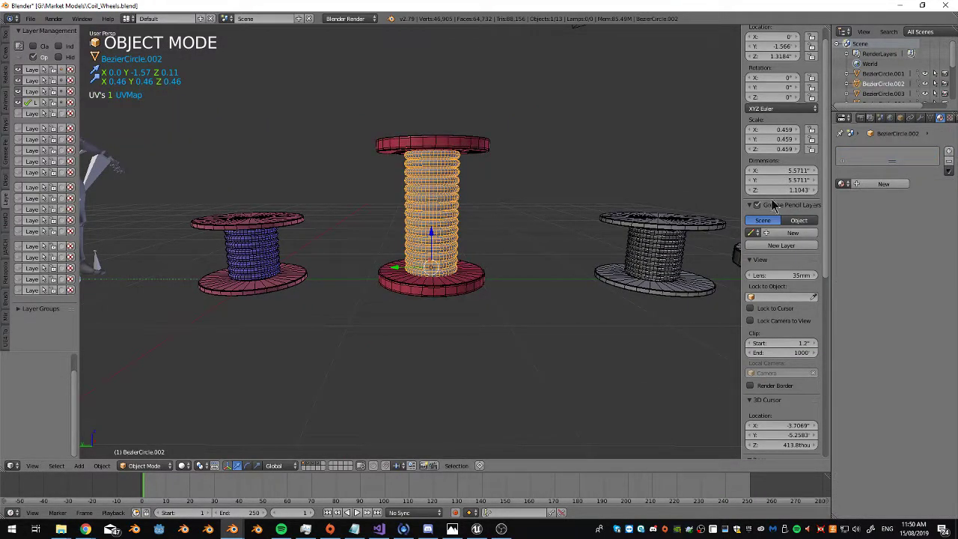
{"action": "left_click", "coordinate": [885, 184]}
{"action": "left_click", "coordinate": [861, 306]}
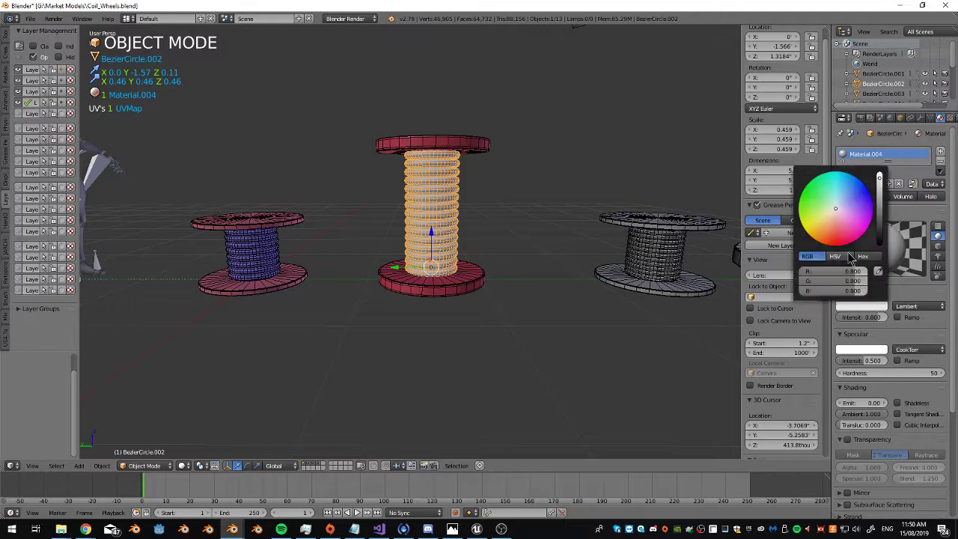
{"action": "left_click", "coordinate": [819, 213]}
{"action": "middle_click_drag", "start_coordinate": [423, 271], "coordinate": [375, 255]}
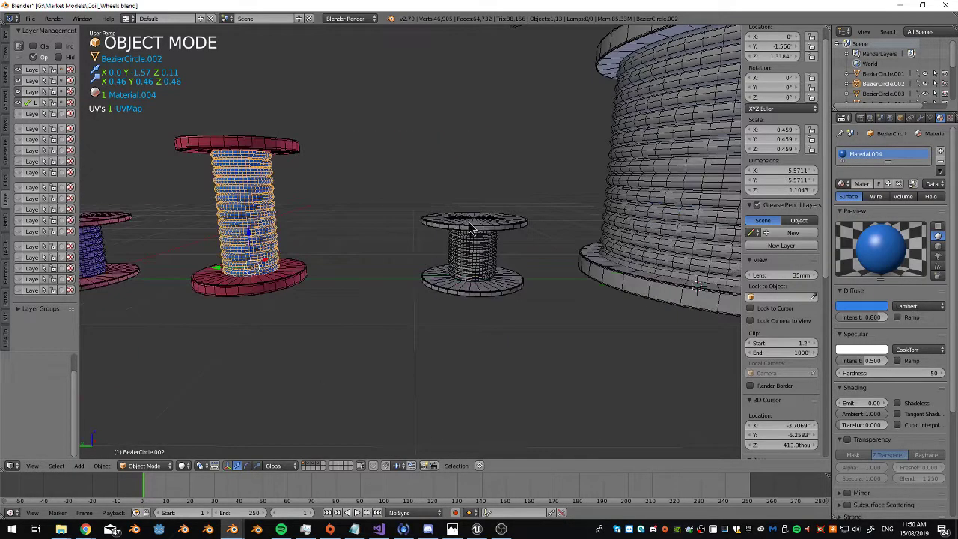
Add a new material with a blue diffuse colour to the discs of the small spool next to the large one
{"action": "right_click", "coordinate": [472, 255]}
{"action": "left_click", "coordinate": [883, 184]}
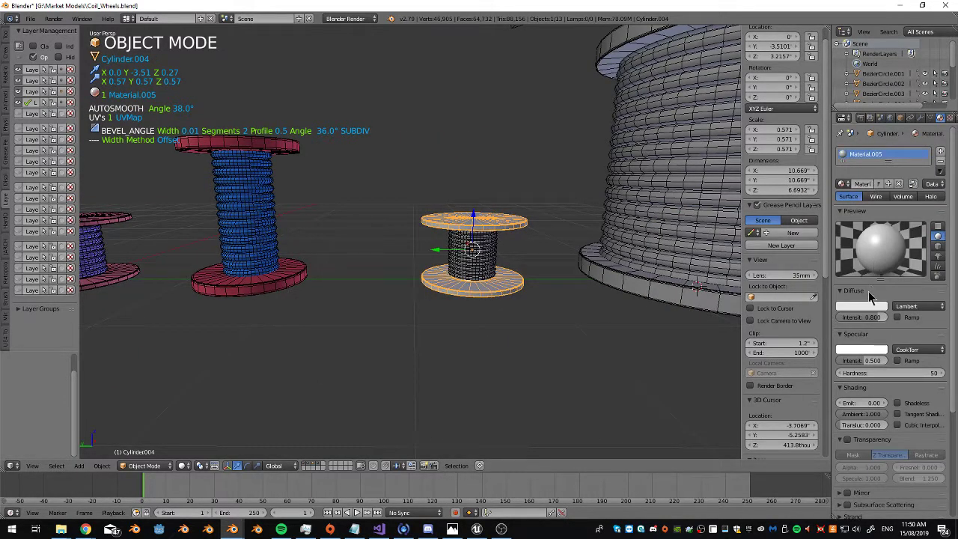
{"action": "left_click", "coordinate": [860, 306]}
{"action": "left_click", "coordinate": [845, 196]}
Add a new material with a green diffuse colour to the coil of the small spool next to the large one
{"action": "right_click", "coordinate": [483, 253]}
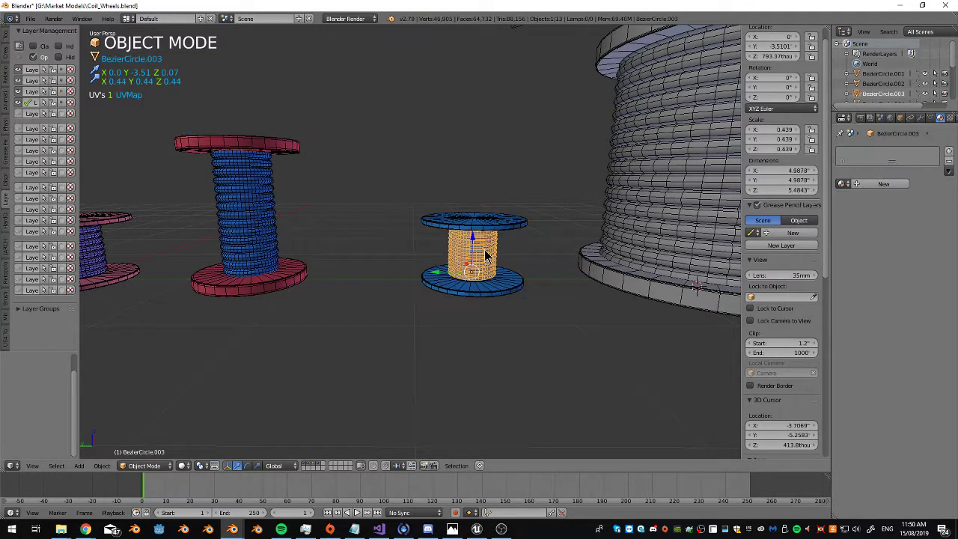
{"action": "left_click", "coordinate": [883, 184]}
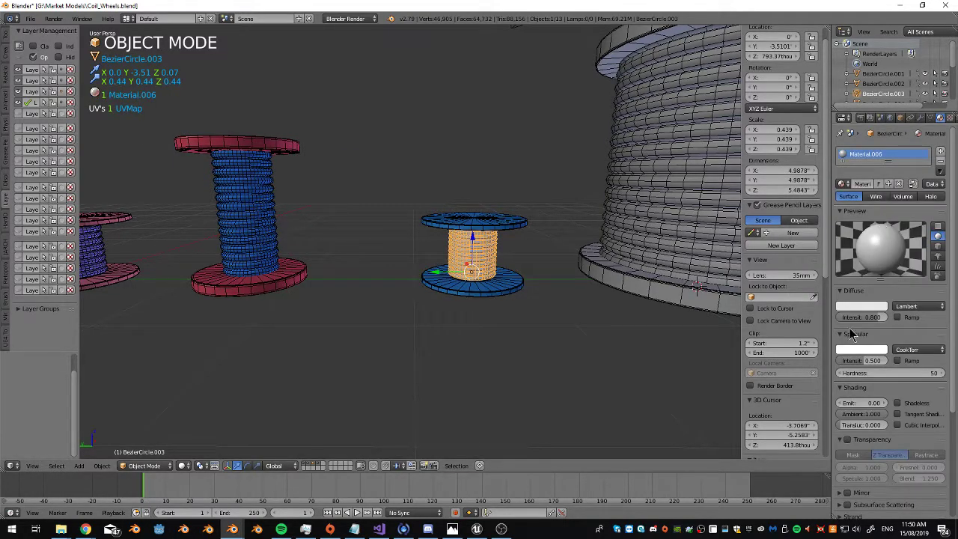
{"action": "left_click", "coordinate": [862, 306]}
{"action": "left_click", "coordinate": [896, 247]}
{"action": "left_click", "coordinate": [831, 191]}
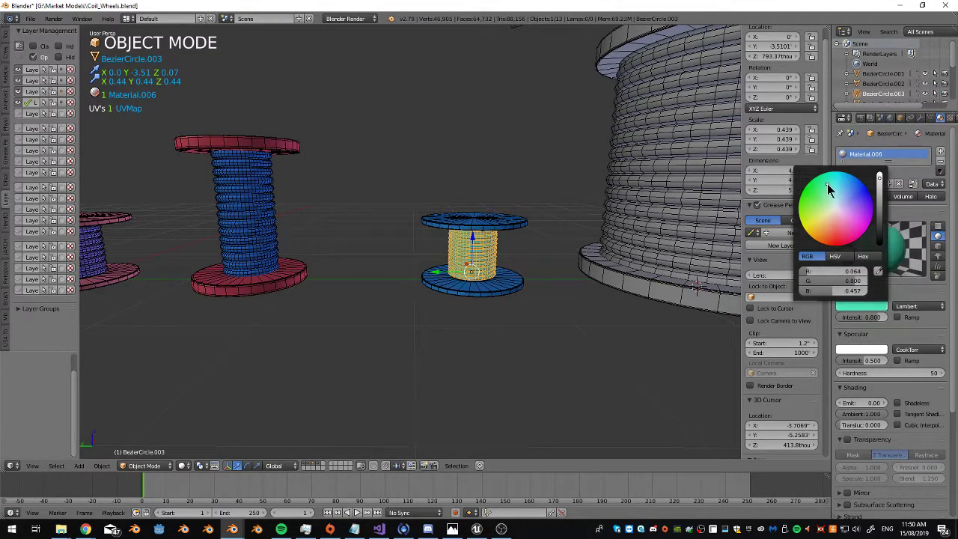
Add a new material with a blue diffuse colour to the large spool's coil
{"action": "right_click", "coordinate": [696, 194]}
{"action": "left_click", "coordinate": [883, 184]}
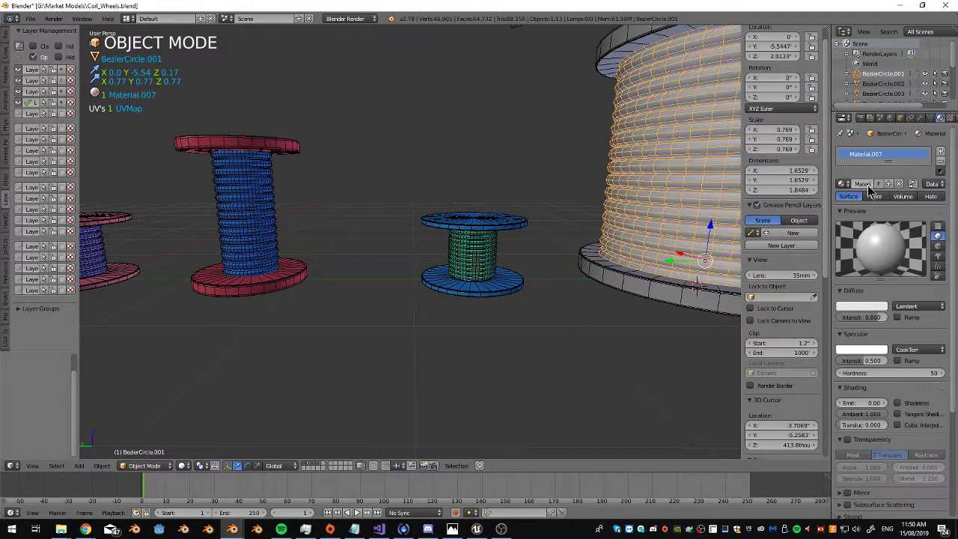
{"action": "left_click", "coordinate": [865, 306]}
{"action": "left_click", "coordinate": [823, 217]}
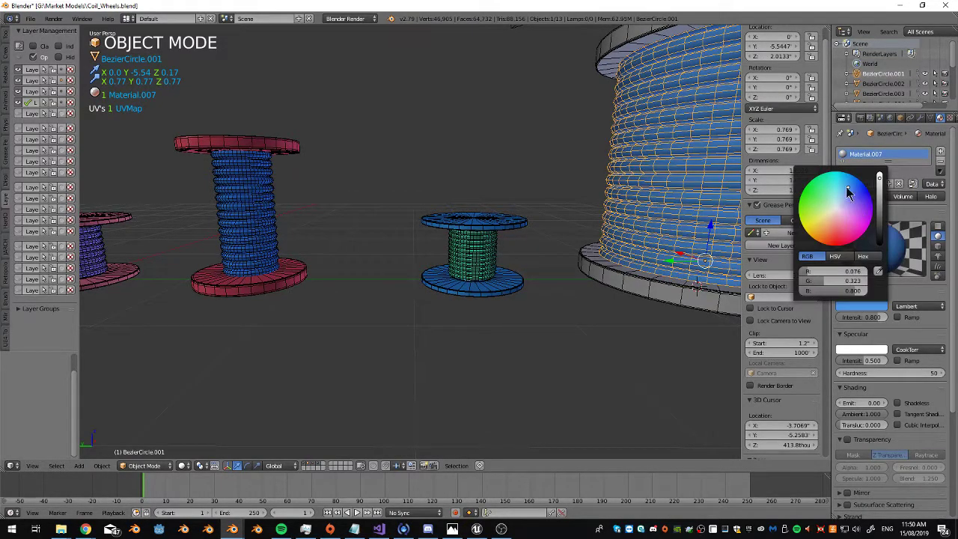
Add a new material with a cyan diffuse colour to the large spool's two discs
{"action": "right_click", "coordinate": [642, 276]}
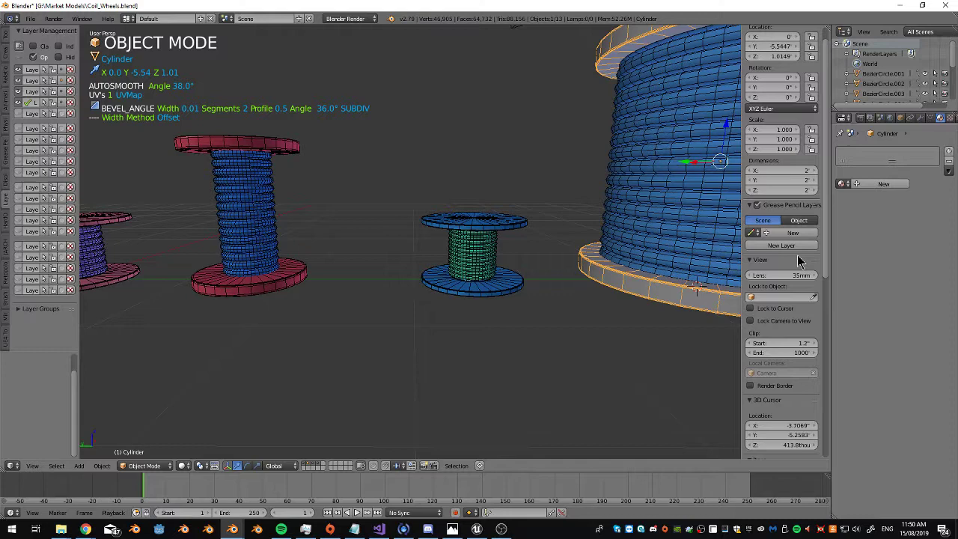
{"action": "left_click", "coordinate": [879, 185]}
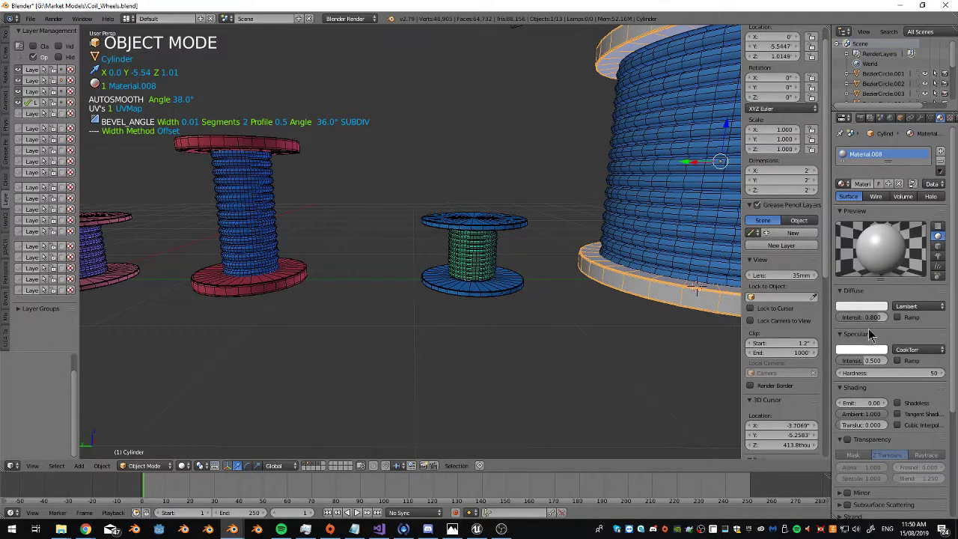
{"action": "left_click", "coordinate": [861, 306]}
{"action": "left_click", "coordinate": [827, 215]}
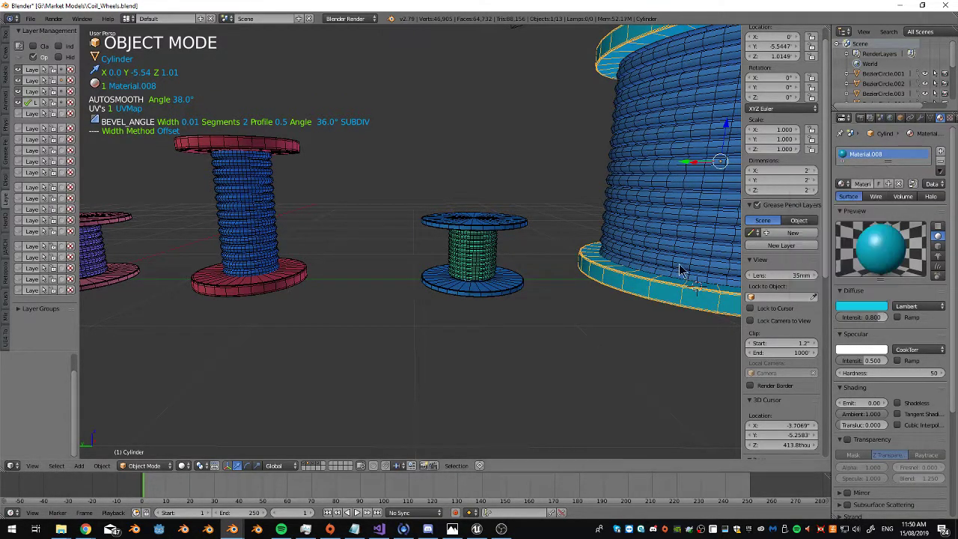
Join the coloured discs and coils of all four spools into one object, with the large spool's discs as the active object
{"action": "scroll", "coordinate": [552, 299], "scroll_direction": "down", "scroll_amount": 5}
{"action": "middle_click_drag", "start_coordinate": [551, 299], "coordinate": [623, 267]}
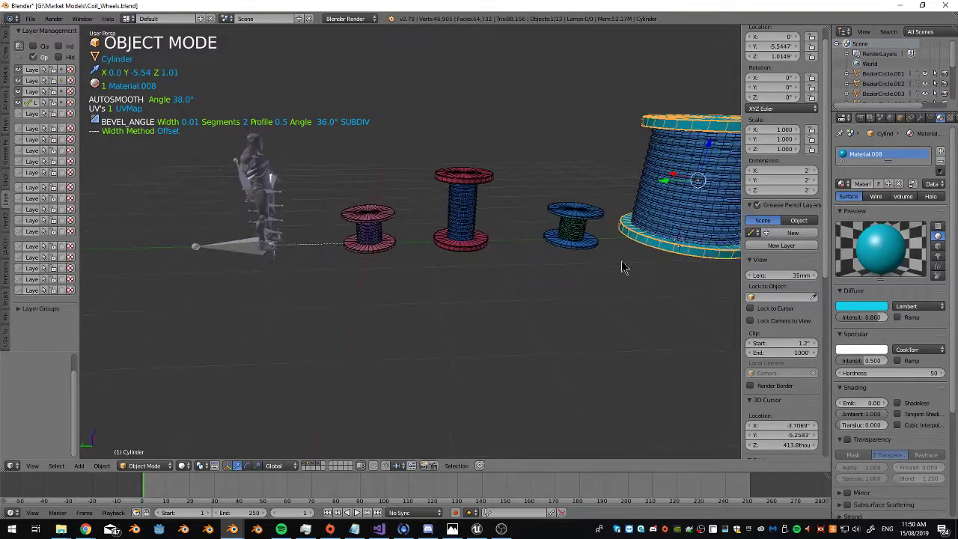
{"action": "scroll", "coordinate": [623, 267], "scroll_direction": "up", "scroll_amount": 3}
{"action": "middle_click_drag", "start_coordinate": [492, 304], "coordinate": [460, 269]}
{"action": "scroll", "coordinate": [461, 266], "scroll_direction": "down", "scroll_amount": 1}
{"action": "right_click", "coordinate": [464, 258]}
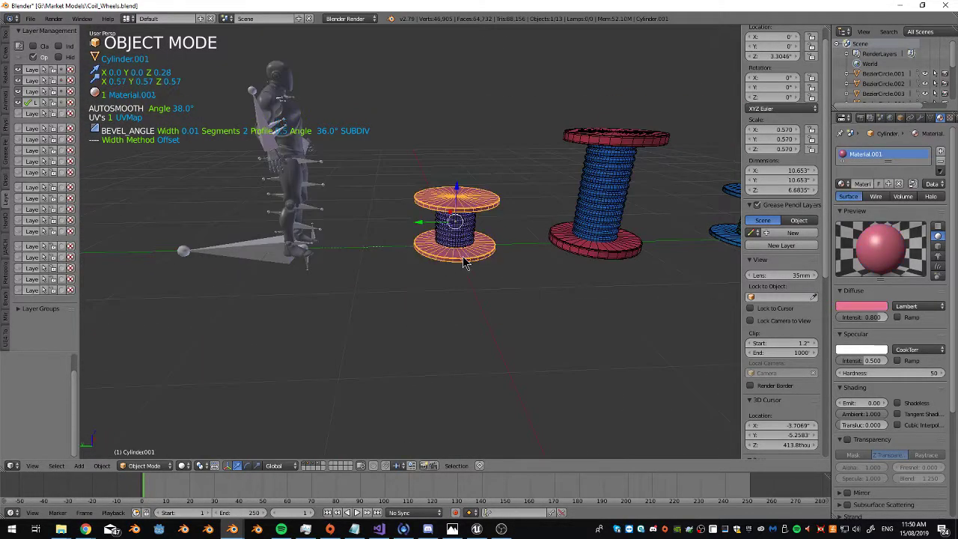
{"action": "right_click", "coordinate": [462, 237], "text": "shift"}
{"action": "right_click", "coordinate": [581, 193], "text": "shift"}
{"action": "right_click", "coordinate": [582, 255], "text": "shift"}
{"action": "mouse_move", "coordinate": [581, 255]}
{"action": "middle_mouse_down"}
{"action": "mouse_move", "coordinate": [499, 258]}
{"action": "mouse_move", "coordinate": [581, 260]}
{"action": "middle_mouse_up"}
{"action": "right_click", "coordinate": [580, 260], "text": "shift"}
{"action": "right_click", "coordinate": [581, 278], "text": "shift"}
{"action": "right_click", "coordinate": [681, 233], "text": "shift"}
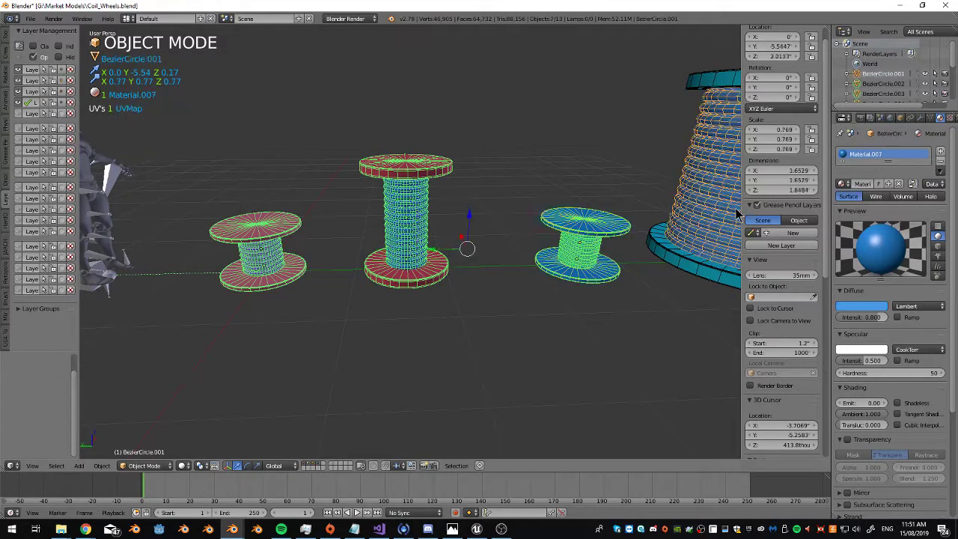
{"action": "right_click", "coordinate": [690, 268], "text": "shift"}
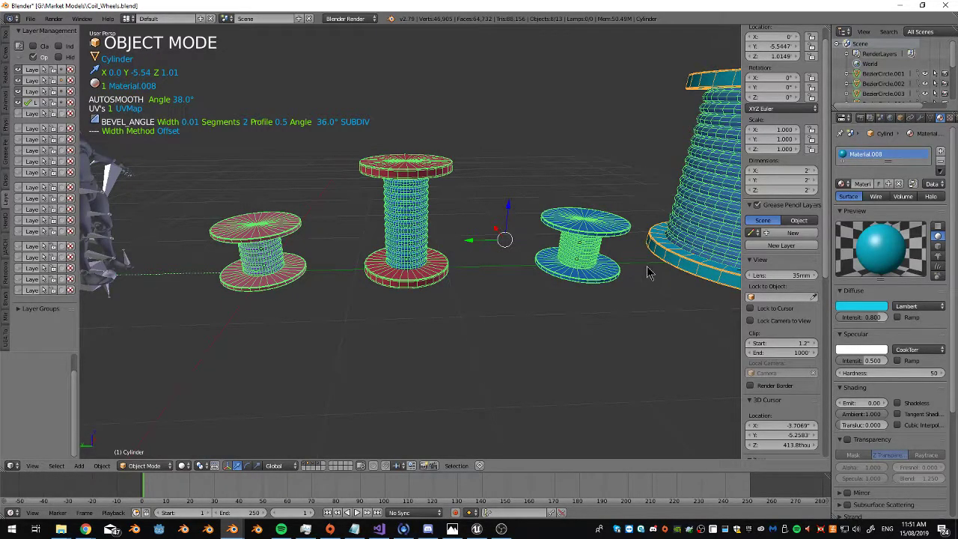
{"action": "key", "text": "ctrl+j"}
{"action": "middle_click_drag", "start_coordinate": [372, 205], "coordinate": [448, 198]}
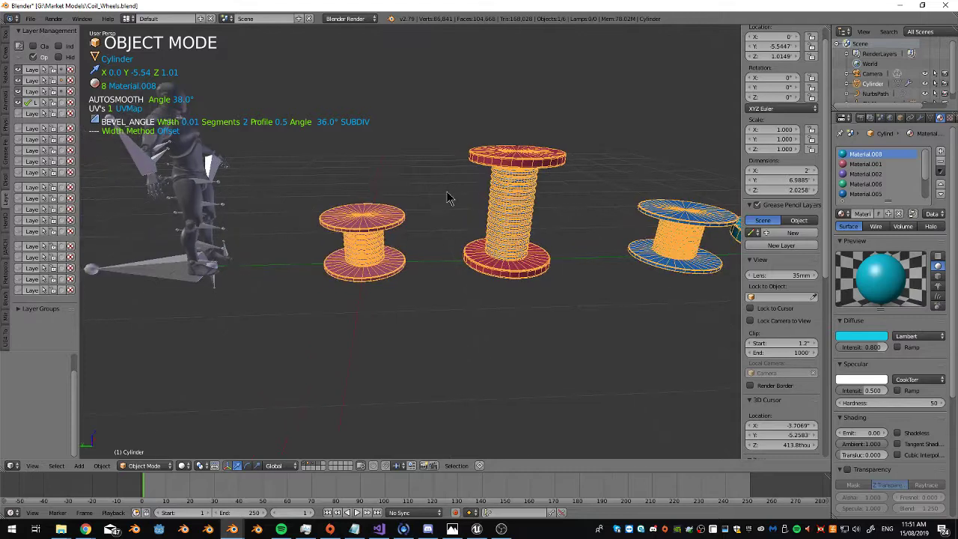
Export the joined spool object in Wavefront (.obj) format
{"action": "left_click", "coordinate": [30, 18]}
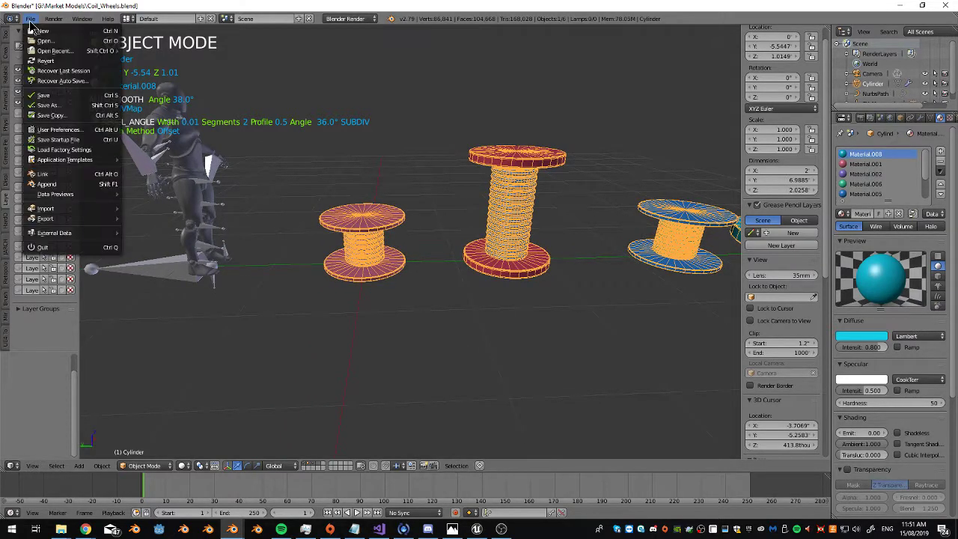
{"action": "mouse_move", "coordinate": [56, 218]}
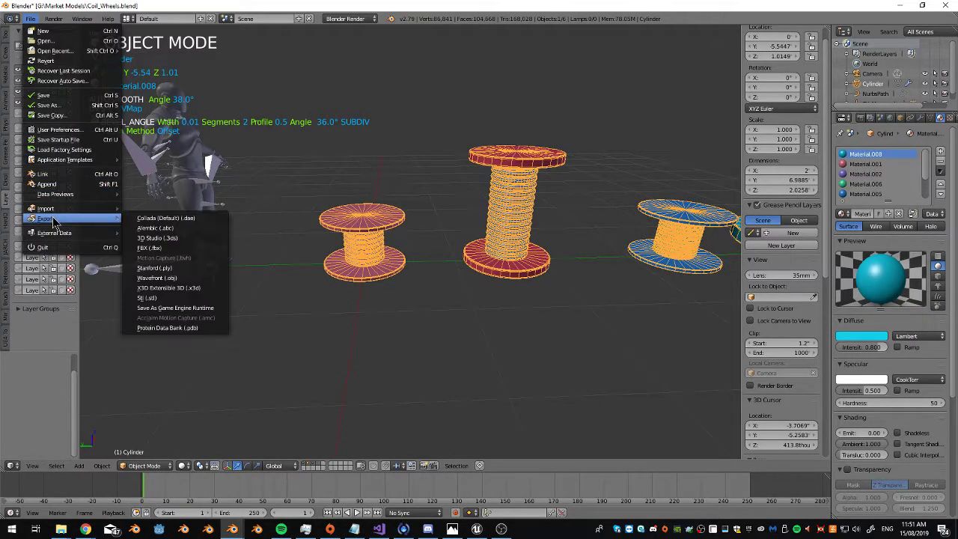
{"action": "left_click", "coordinate": [163, 279]}
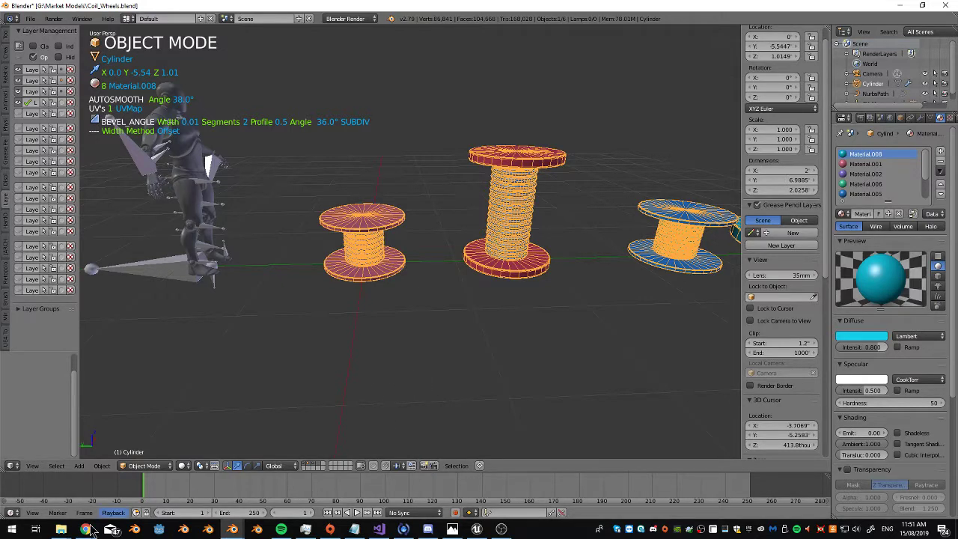
Launch Substance Painter
{"action": "left_click", "coordinate": [12, 529]}
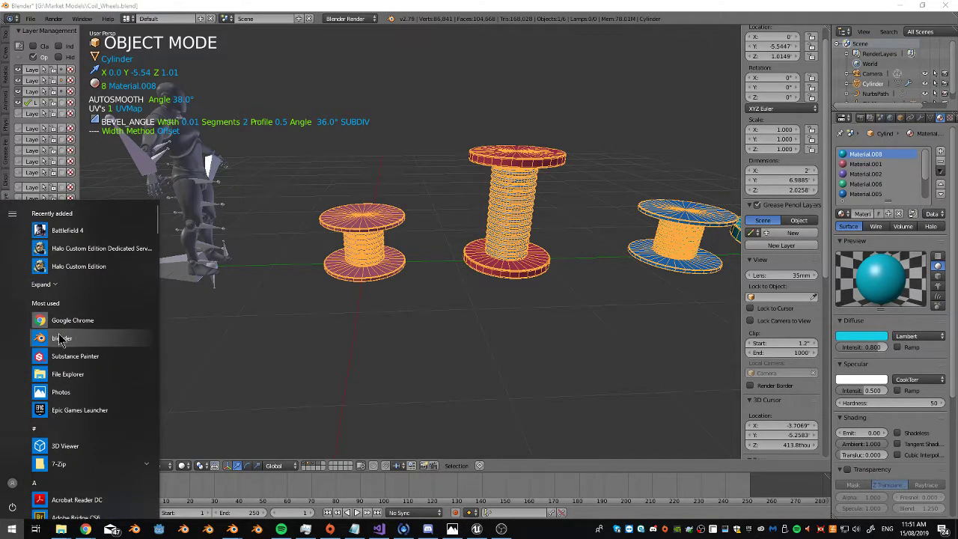
{"action": "left_click", "coordinate": [63, 356]}
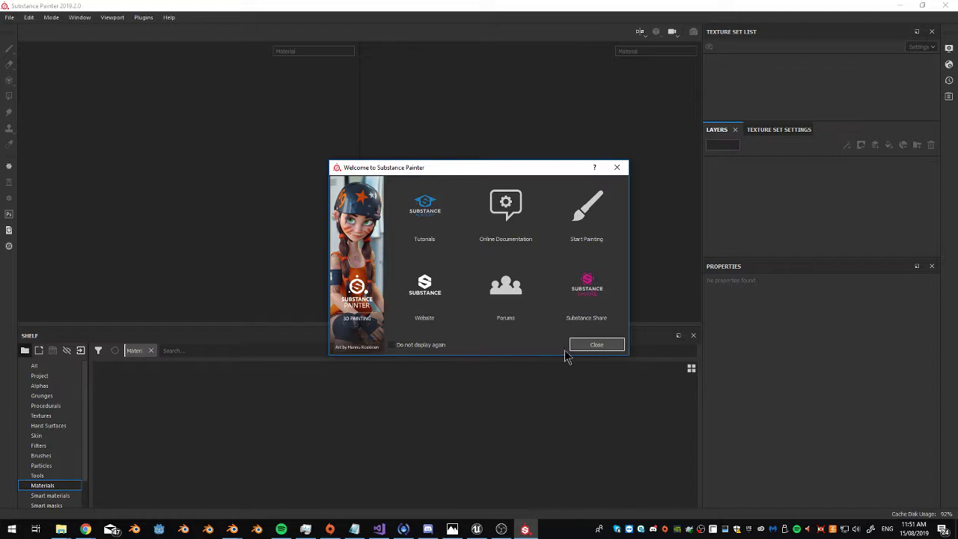
Create a new project from Coil_Wheels.obj with the Unreal Engine 4 (allegorithmic) template at 2048 document resolution
{"action": "left_click", "coordinate": [591, 346]}
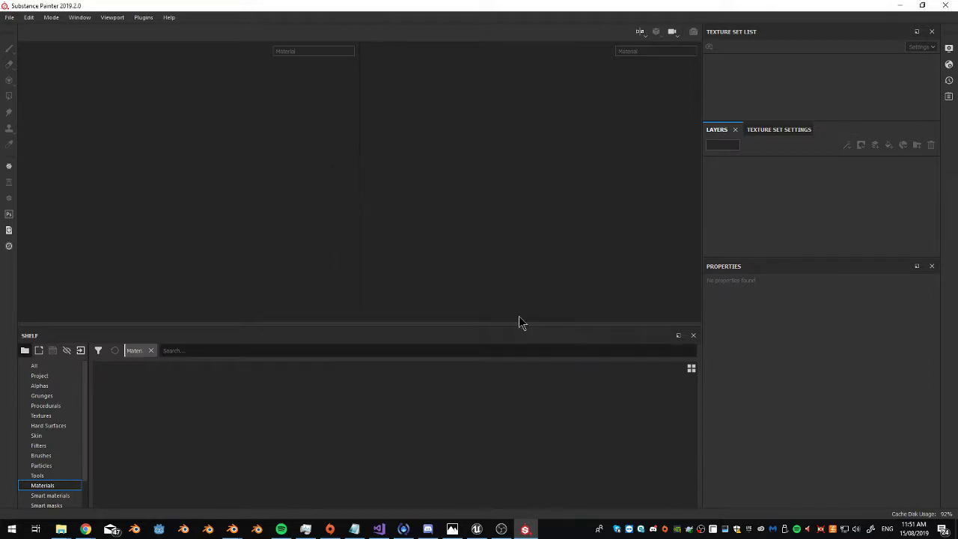
{"action": "left_click", "coordinate": [10, 17]}
{"action": "mouse_move", "coordinate": [30, 51]}
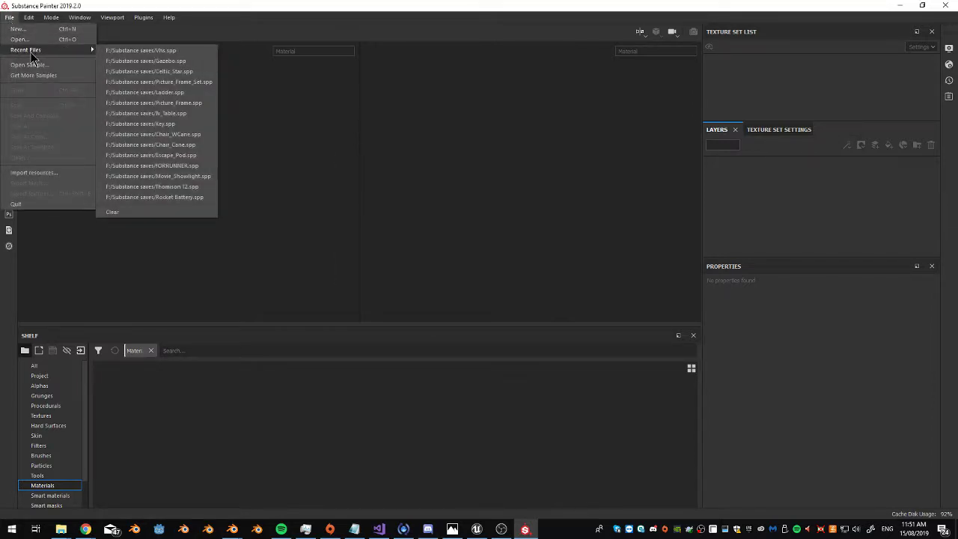
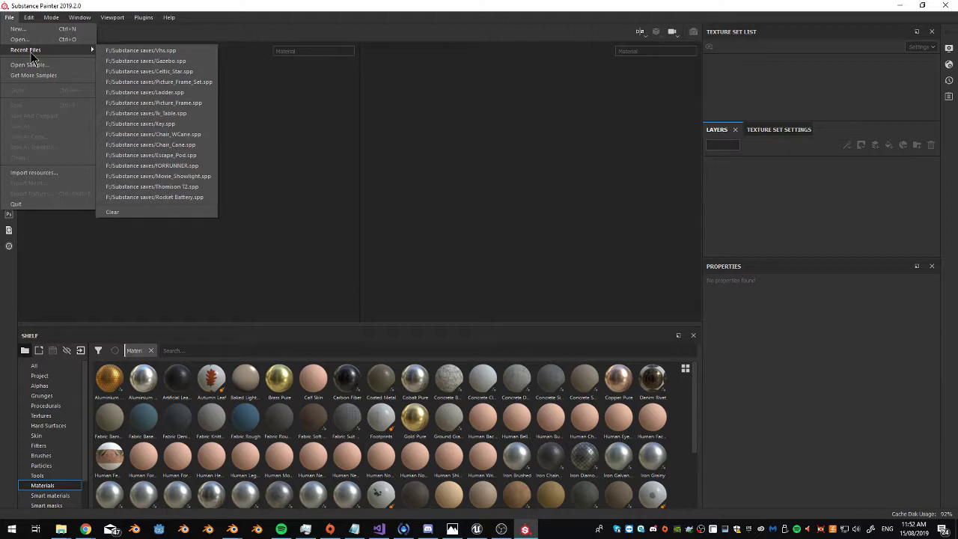
{"action": "left_click", "coordinate": [36, 30]}
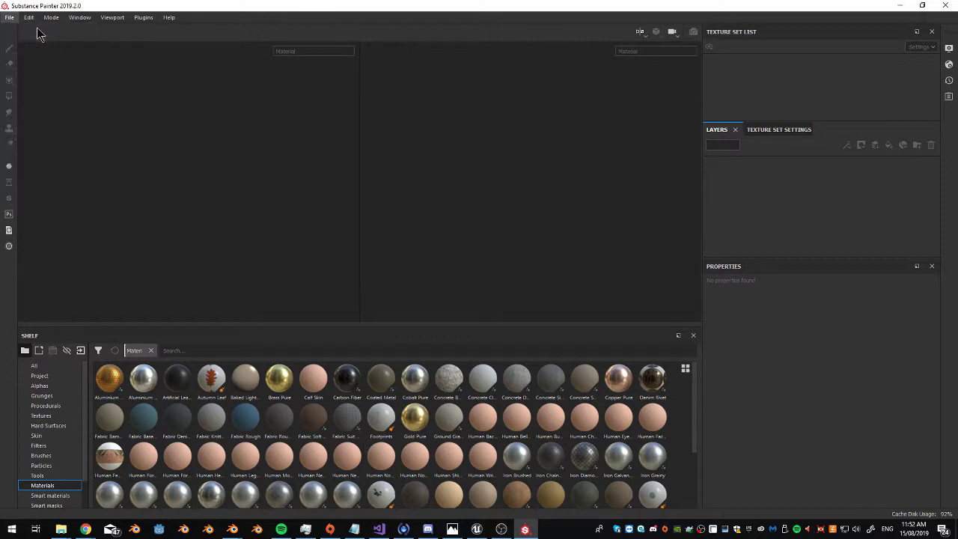
{"action": "left_click", "coordinate": [571, 164]}
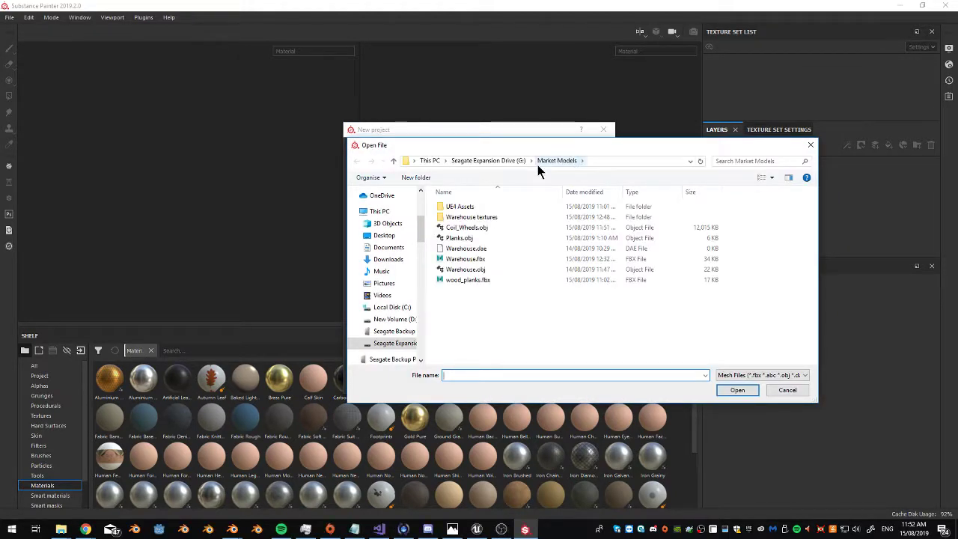
{"action": "left_click", "coordinate": [479, 228]}
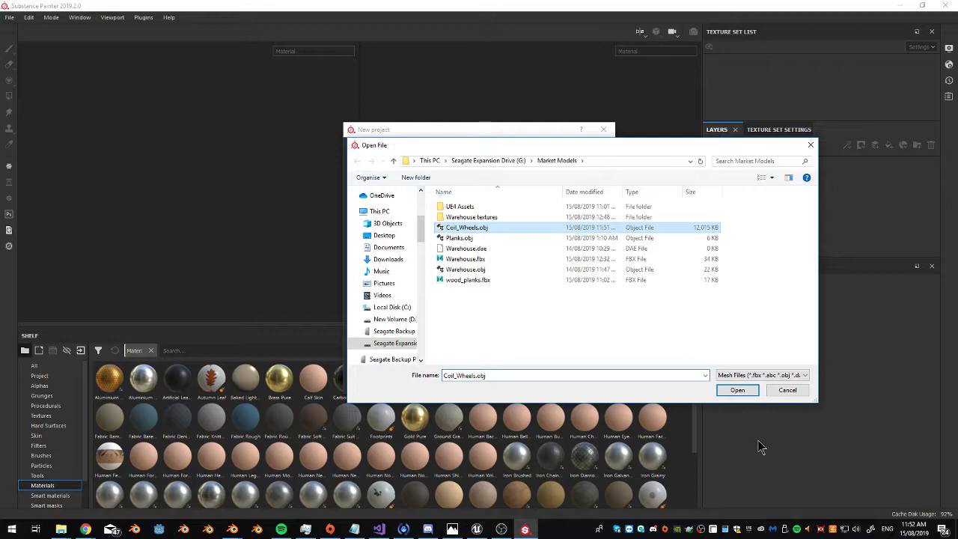
{"action": "left_click", "coordinate": [737, 391]}
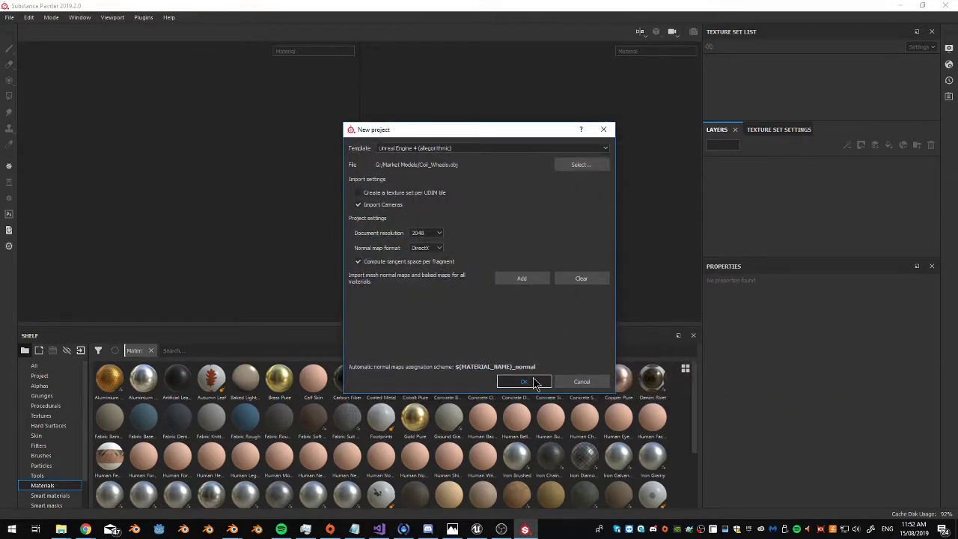
{"action": "left_click", "coordinate": [534, 381]}
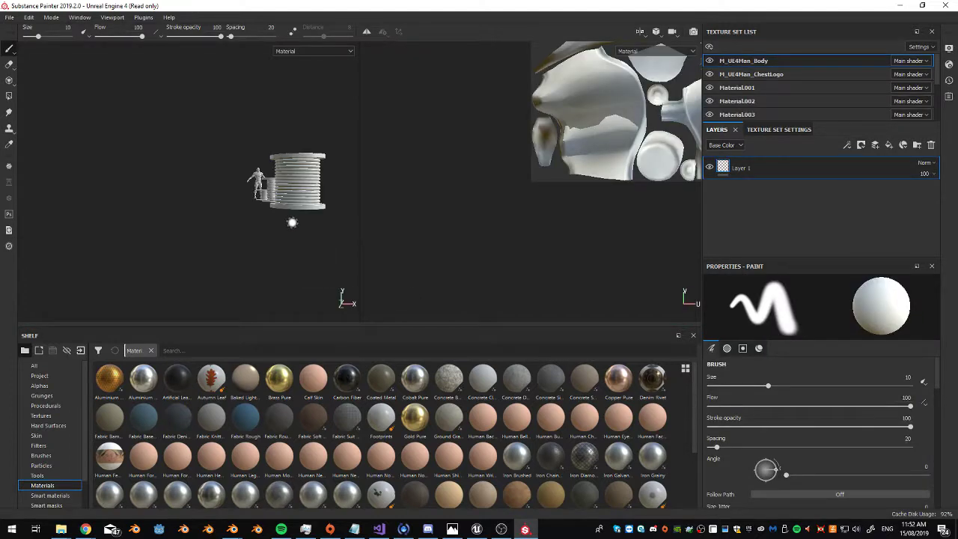
Examine the imported spools from several angles, checking the discs and coil of the short spool up close
{"action": "left_click_drag", "start_coordinate": [295, 217], "coordinate": [400, 235], "text": "alt"}
{"action": "scroll", "coordinate": [215, 217], "scroll_direction": "up", "scroll_amount": 5}
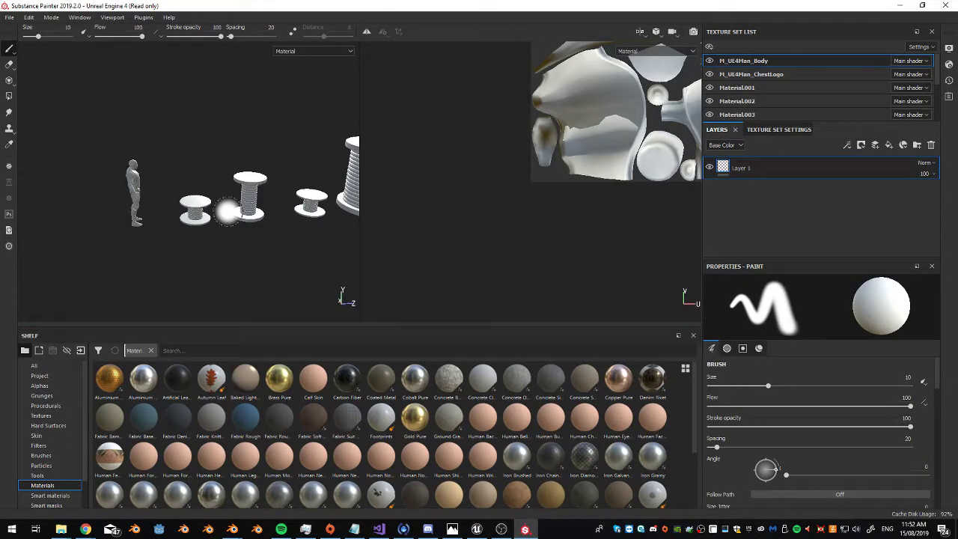
{"action": "left_click_drag", "start_coordinate": [215, 219], "coordinate": [180, 225], "text": "alt"}
{"action": "scroll", "coordinate": [177, 230], "scroll_direction": "up", "scroll_amount": 5}
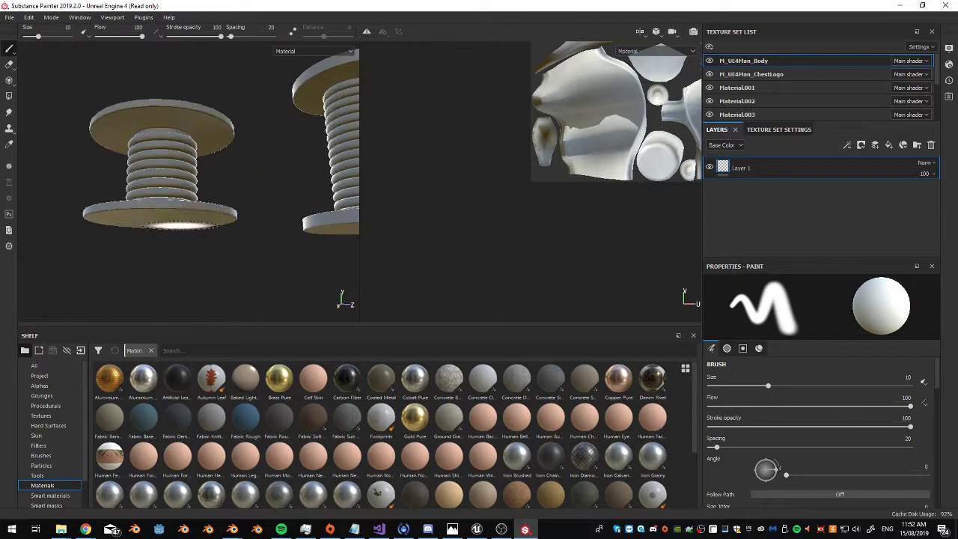
{"action": "scroll", "coordinate": [172, 238], "scroll_direction": "up", "scroll_amount": 5}
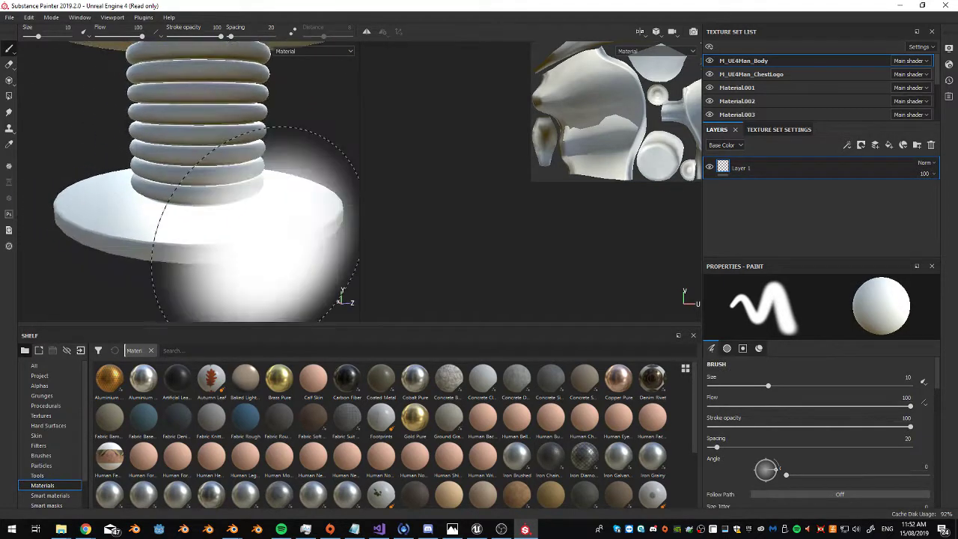
{"action": "scroll", "coordinate": [207, 171], "scroll_direction": "down", "scroll_amount": 3}
{"action": "left_click_drag", "start_coordinate": [207, 171], "coordinate": [203, 203], "text": "alt"}
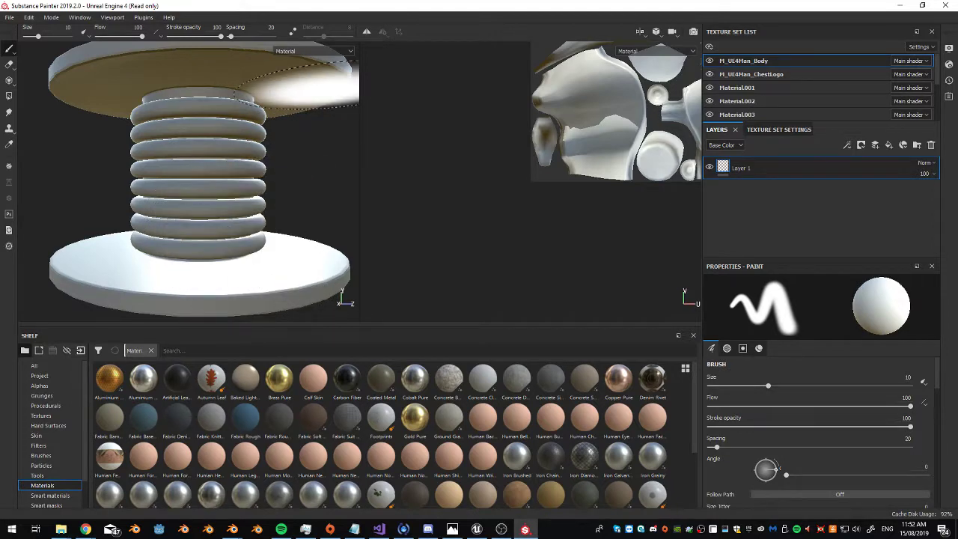
{"action": "mouse_move", "coordinate": [214, 160]}
{"action": "middle_mouse_down", "text": "alt"}
{"action": "mouse_move", "coordinate": [331, 172]}
{"action": "mouse_move", "coordinate": [326, 160]}
{"action": "middle_mouse_up", "text": "alt"}
{"action": "key", "text": "f"}
{"action": "scroll", "coordinate": [200, 101], "scroll_direction": "down", "scroll_amount": 3}
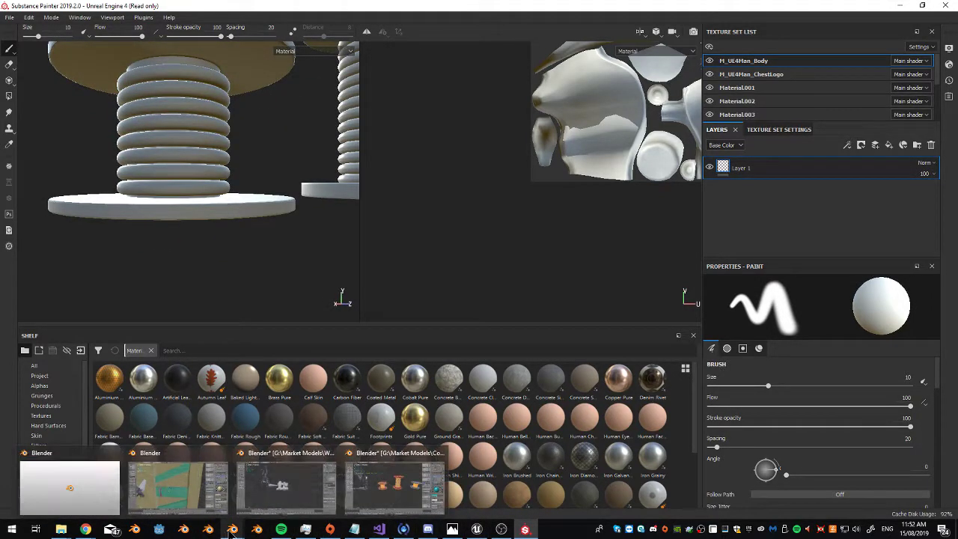
Switch to the Coil_Wheels file in Blender to review the spools' separate material assignments, and return to Substance Painter
{"action": "mouse_move", "coordinate": [232, 531]}
{"action": "left_click", "coordinate": [394, 485]}
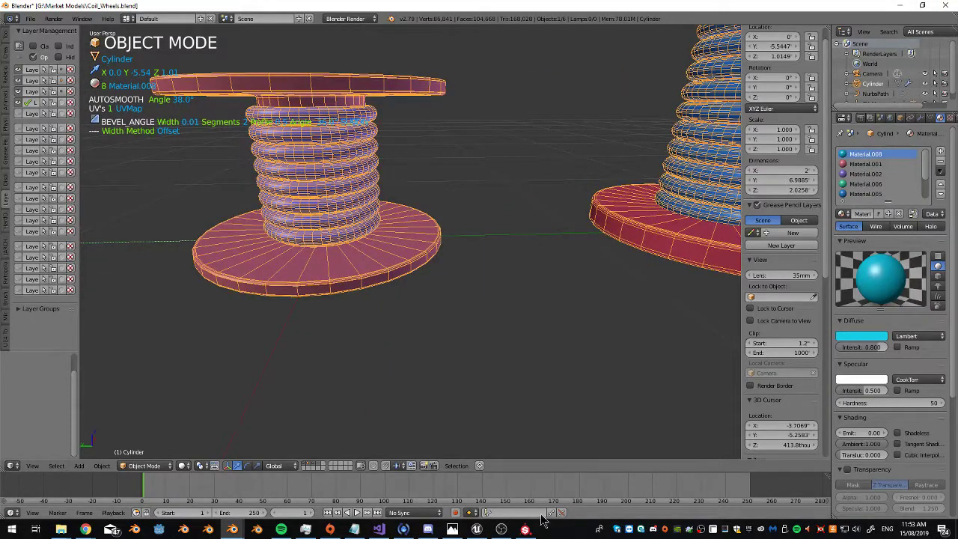
{"action": "left_click", "coordinate": [524, 529]}
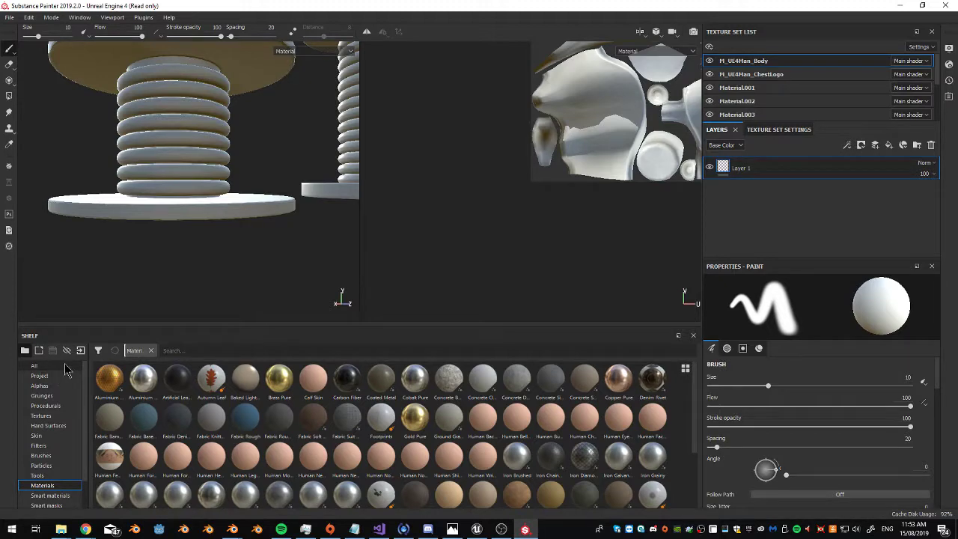
Search all shelf resources for "plastic" and apply the blue Plastic Glossy Pure material to the short spool's coil
{"action": "left_click_drag", "start_coordinate": [257, 268], "coordinate": [266, 225], "text": "alt"}
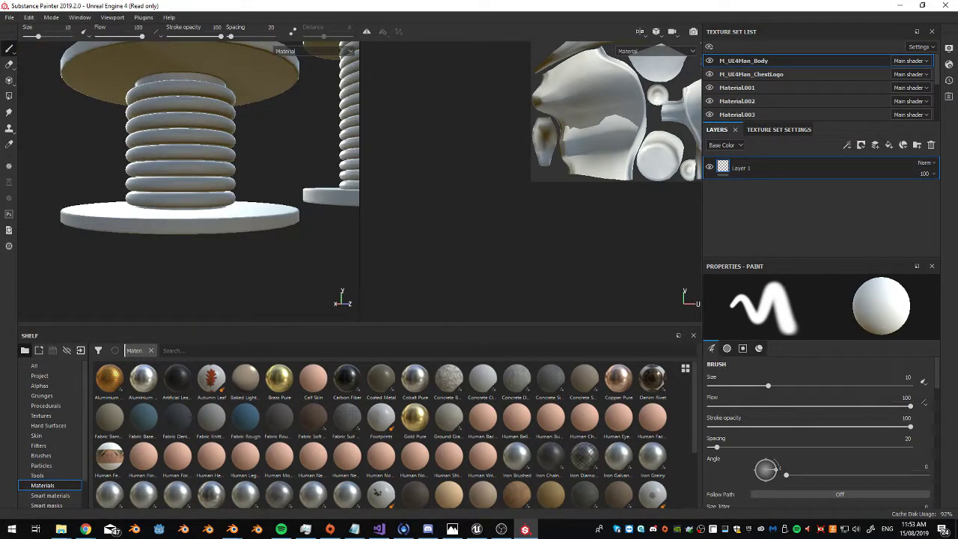
{"action": "left_click", "coordinate": [41, 365]}
{"action": "left_click", "coordinate": [185, 352]}
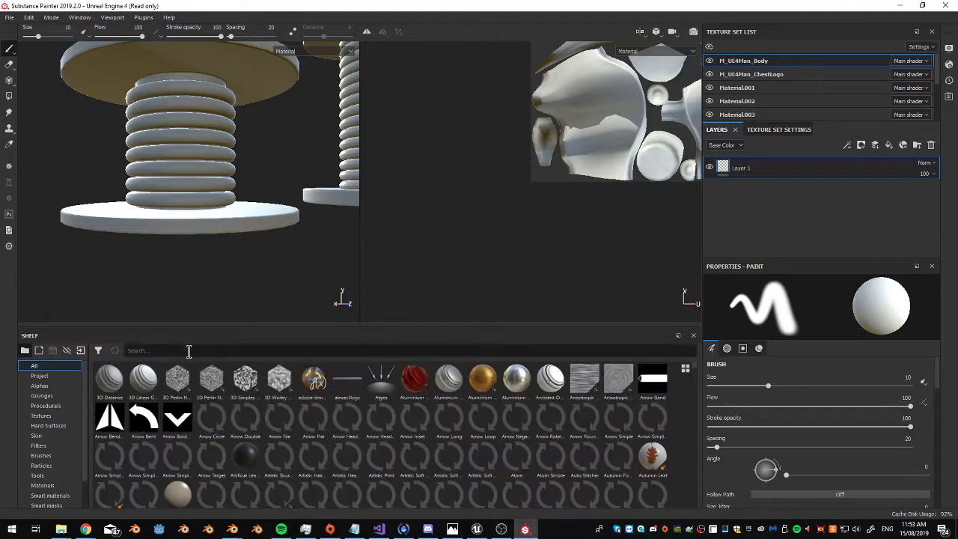
{"action": "type", "text": "pl"}
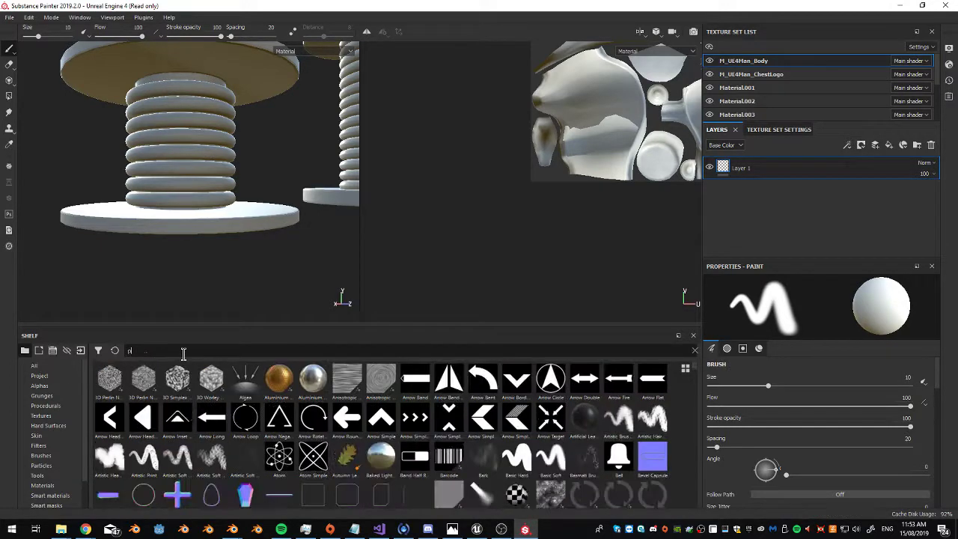
{"action": "type", "text": "a"}
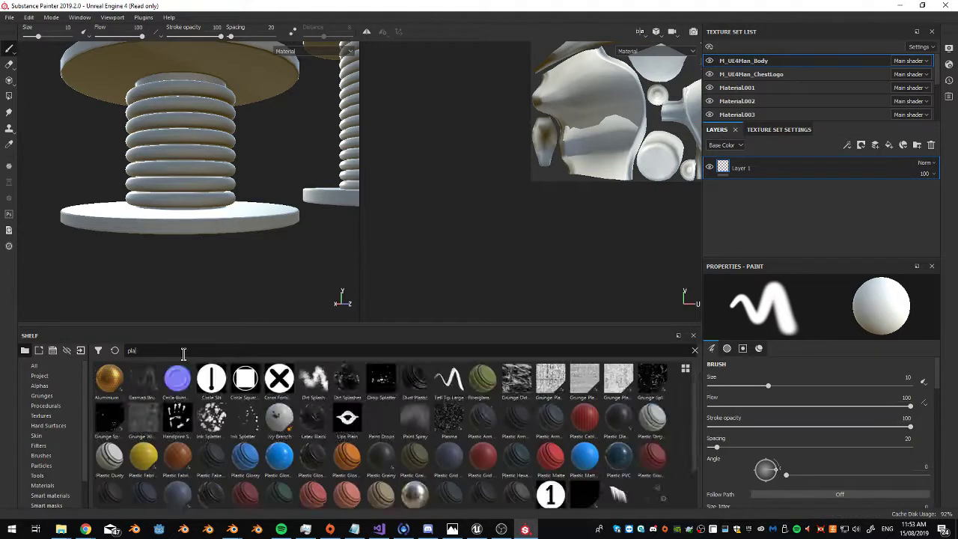
{"action": "type", "text": "stic"}
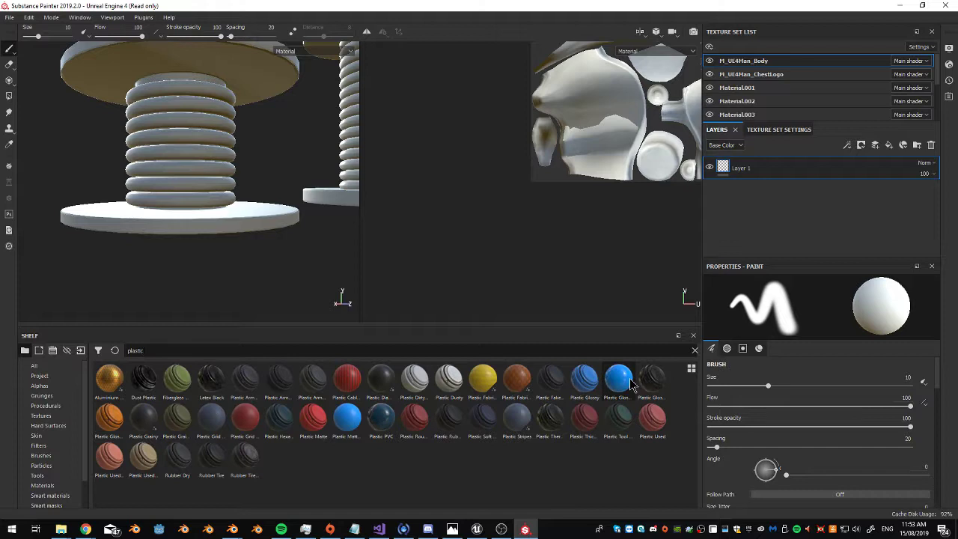
{"action": "left_click_drag", "start_coordinate": [624, 383], "coordinate": [209, 152]}
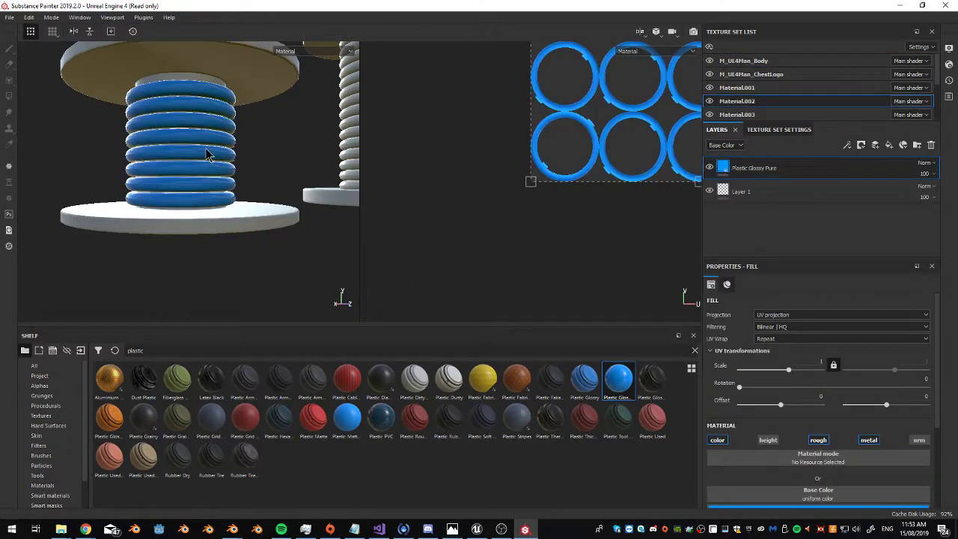
Apply the same blue Plastic Glossy Pure material to the coils of the tall, large and smallest spools
{"action": "scroll", "coordinate": [271, 173], "scroll_direction": "down", "scroll_amount": 5}
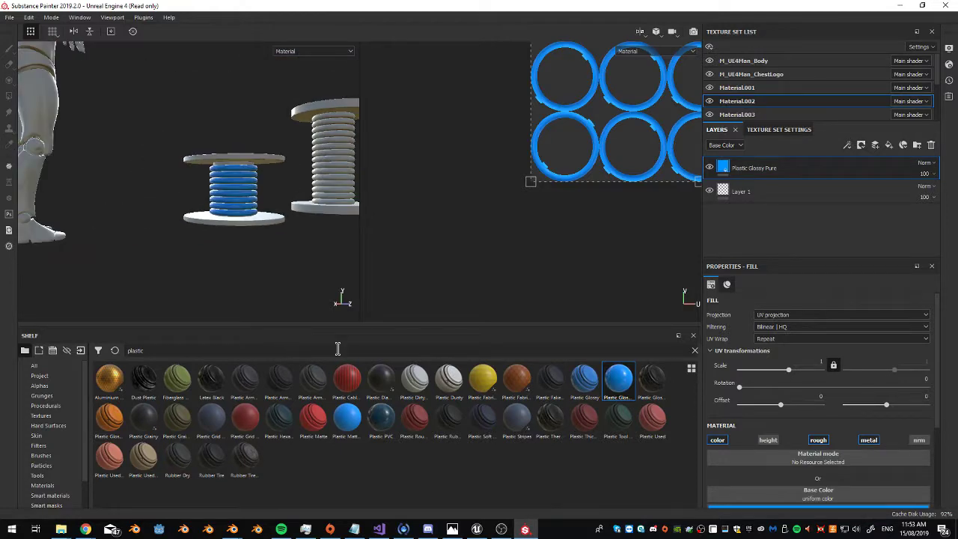
{"action": "left_click_drag", "start_coordinate": [624, 397], "coordinate": [332, 180]}
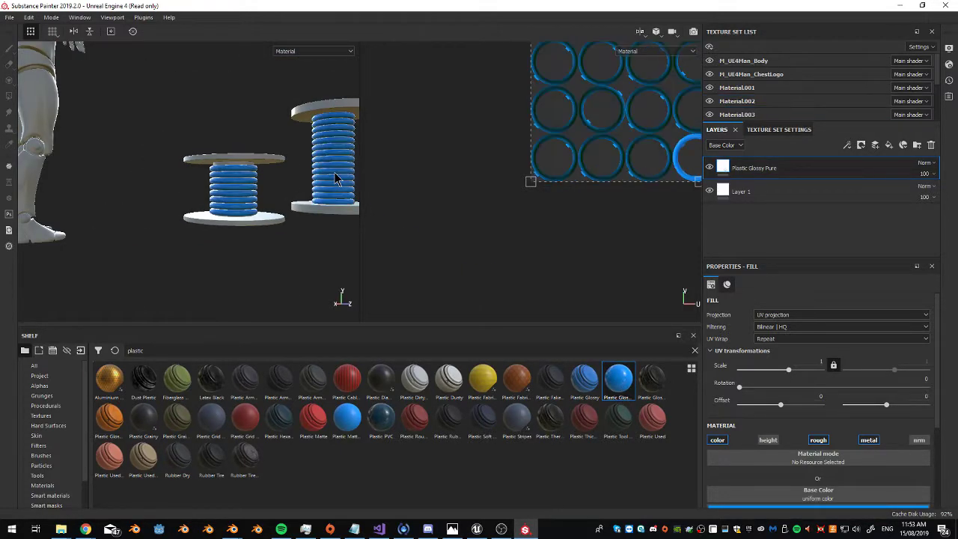
{"action": "left_click_drag", "start_coordinate": [196, 174], "coordinate": [242, 226], "text": "alt"}
{"action": "left_click_drag", "start_coordinate": [621, 382], "coordinate": [298, 150]}
{"action": "mouse_move", "coordinate": [618, 378]}
{"action": "left_mouse_down"}
{"action": "mouse_move", "coordinate": [217, 216]}
{"action": "mouse_move", "coordinate": [232, 201]}
{"action": "left_mouse_up"}
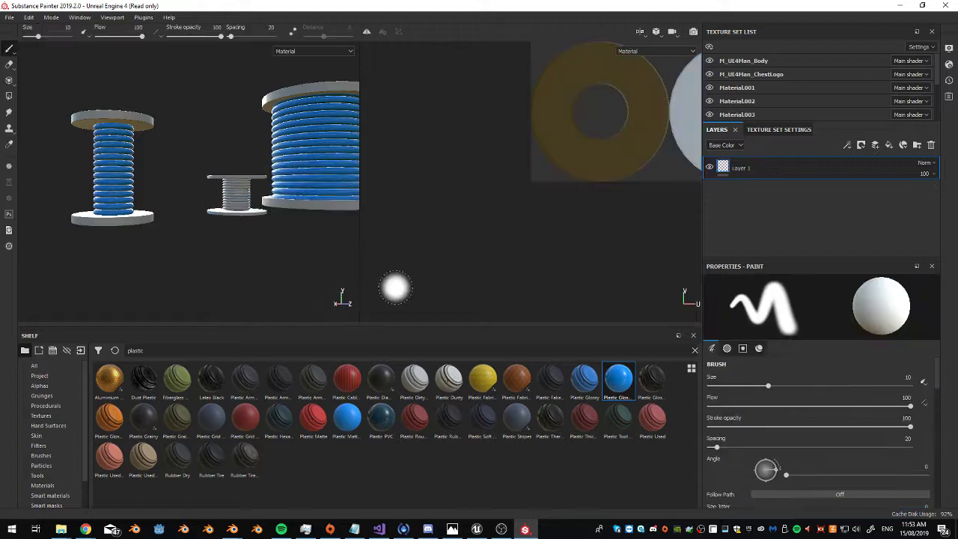
{"action": "left_click_drag", "start_coordinate": [623, 389], "coordinate": [223, 144]}
{"action": "middle_click_drag", "start_coordinate": [223, 144], "coordinate": [108, 152], "text": "alt"}
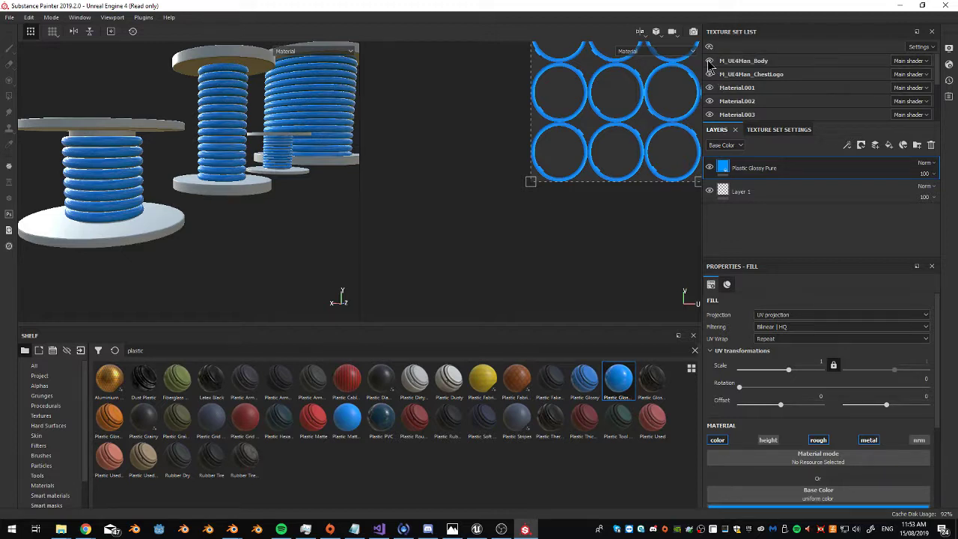
Identify the short spool's coil as texture set Material.002 by toggling visibility, and set its plastic fill's base colour to orange (R 1.000, G 0.287, B 0.000)
{"action": "left_click", "coordinate": [710, 87]}
{"action": "left_click", "coordinate": [710, 88]}
{"action": "left_click", "coordinate": [709, 101]}
{"action": "left_click", "coordinate": [709, 101]}
{"action": "left_click", "coordinate": [731, 102]}
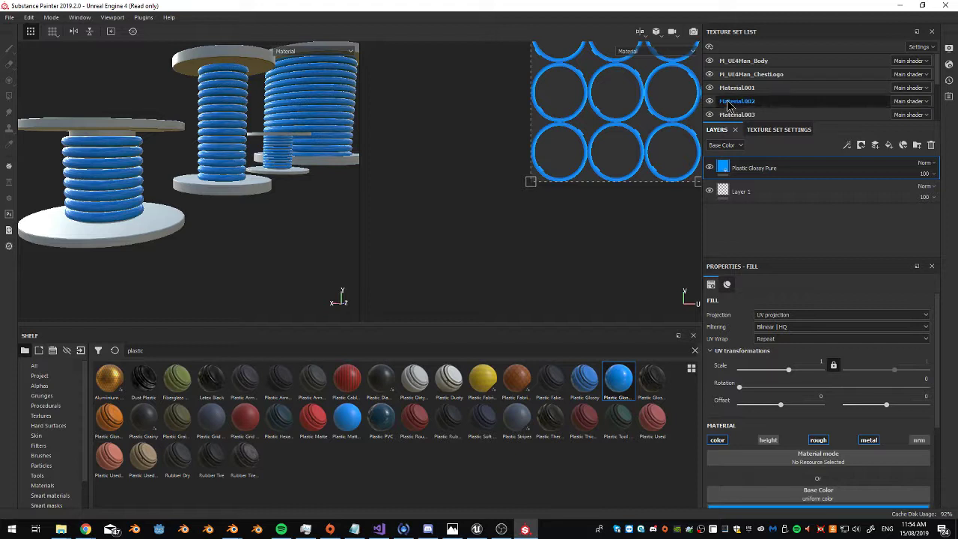
{"action": "scroll", "coordinate": [820, 424], "scroll_direction": "down", "scroll_amount": 3}
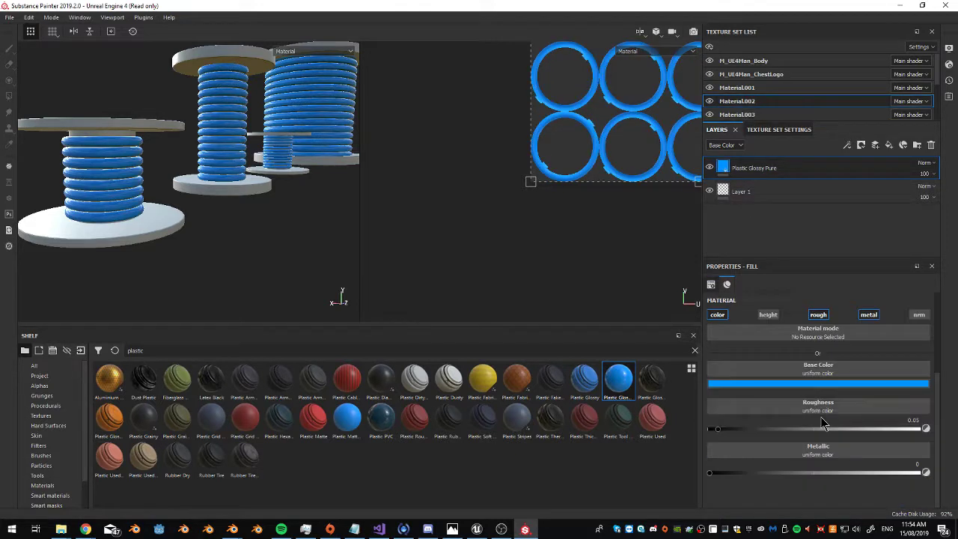
{"action": "left_click", "coordinate": [806, 384]}
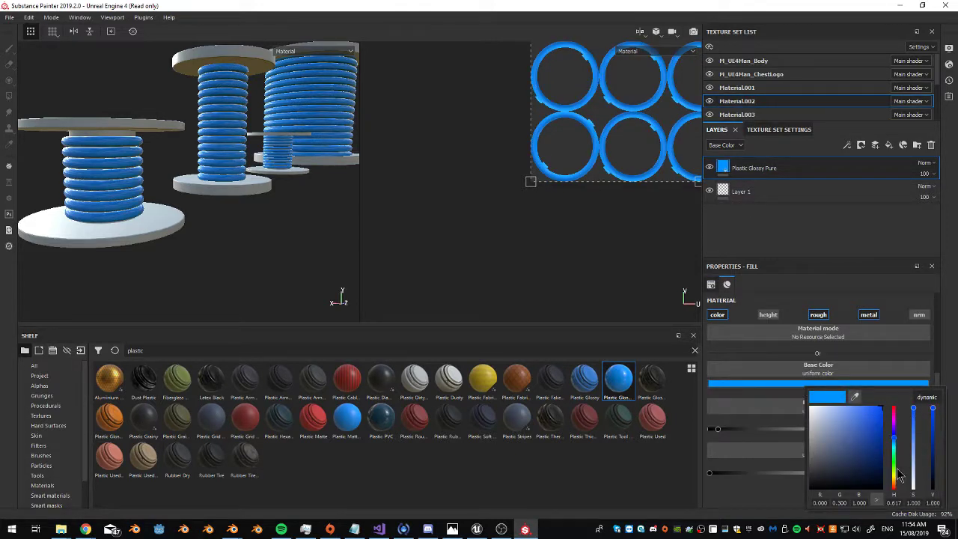
{"action": "left_click_drag", "start_coordinate": [898, 476], "coordinate": [895, 491]}
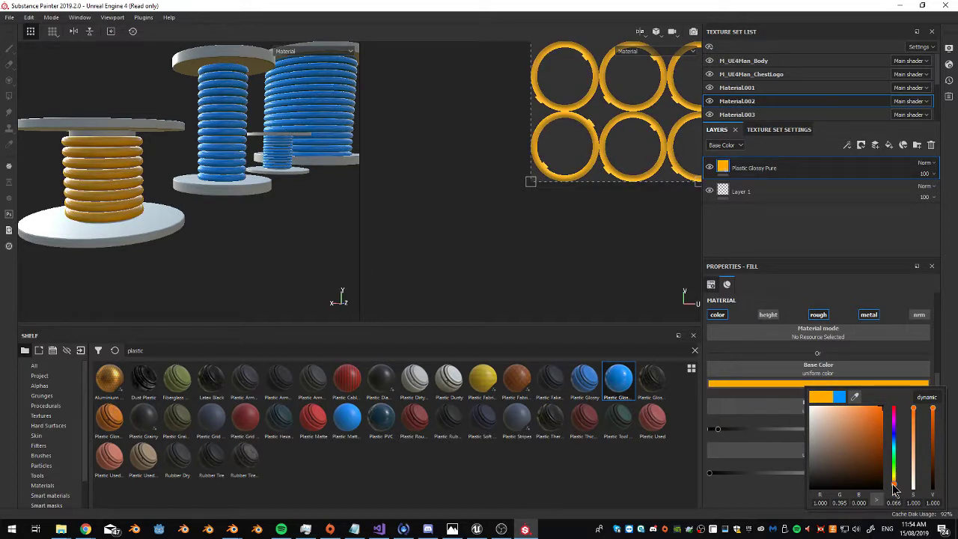
{"action": "left_click", "coordinate": [895, 485]}
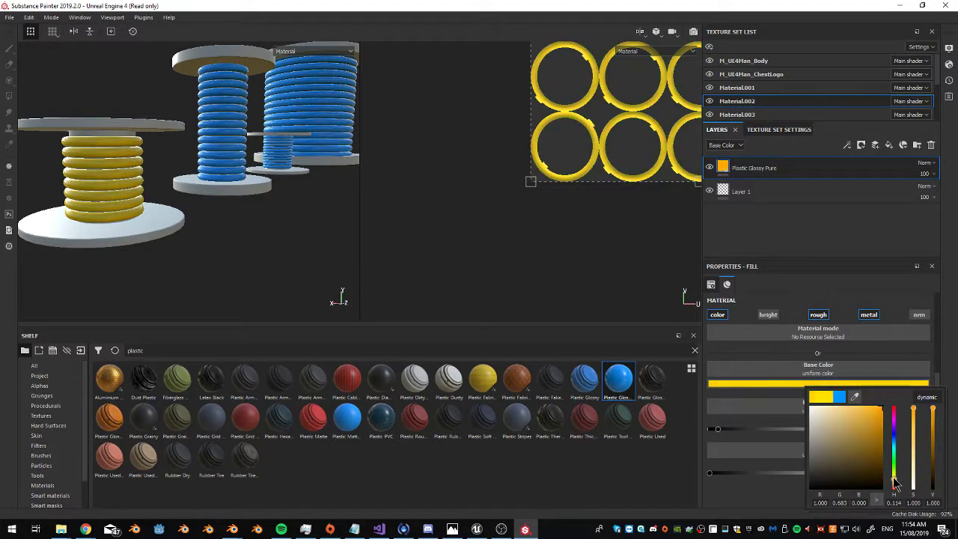
{"action": "left_click_drag", "start_coordinate": [896, 485], "coordinate": [896, 491]}
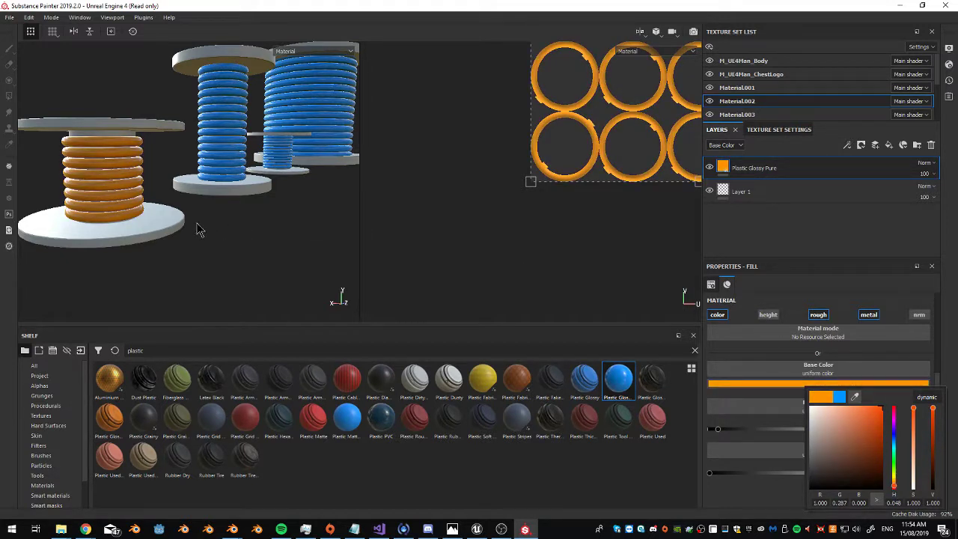
Select the short spool's disc texture set Material.001, search all shelf resources for "wood" and add the Wood Ship Hull Nordic material to it
{"action": "left_click", "coordinate": [711, 88]}
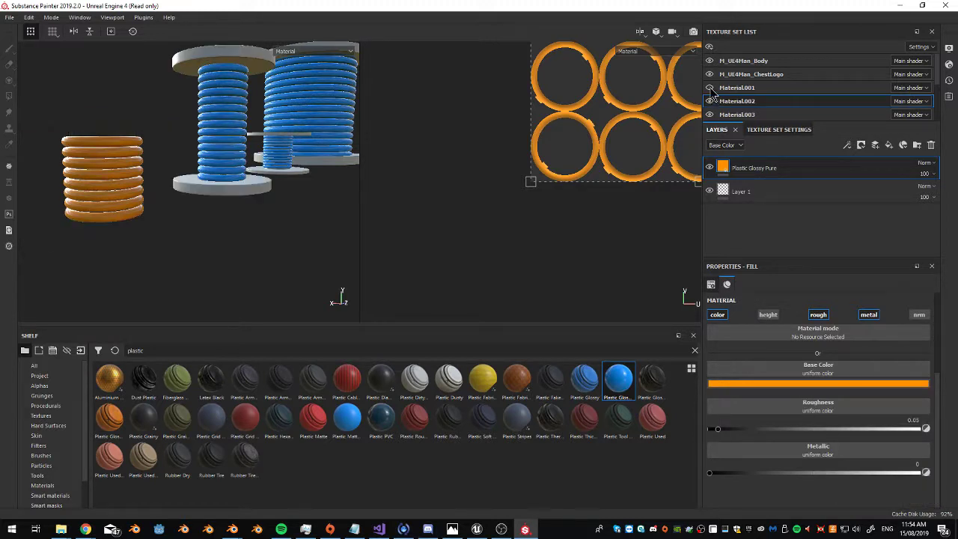
{"action": "left_click", "coordinate": [710, 88]}
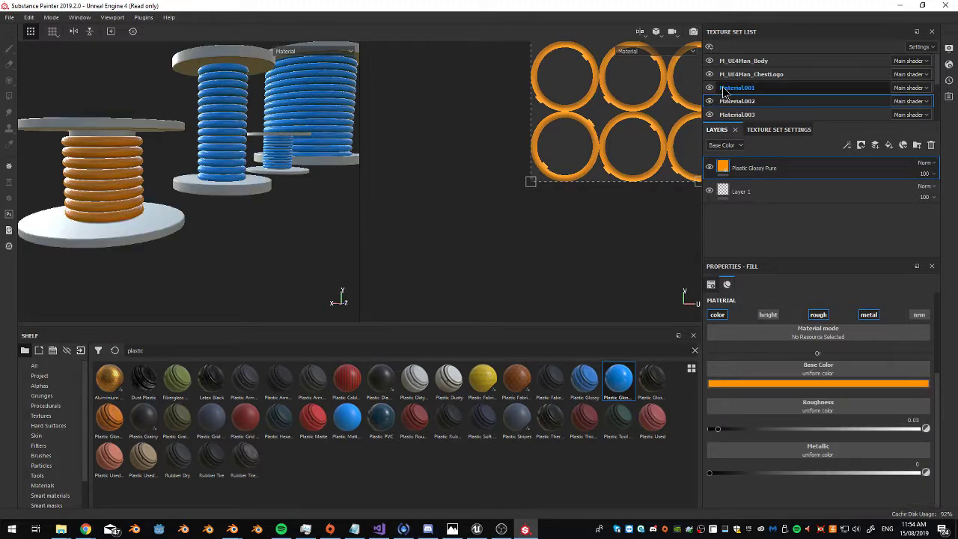
{"action": "left_click", "coordinate": [725, 88]}
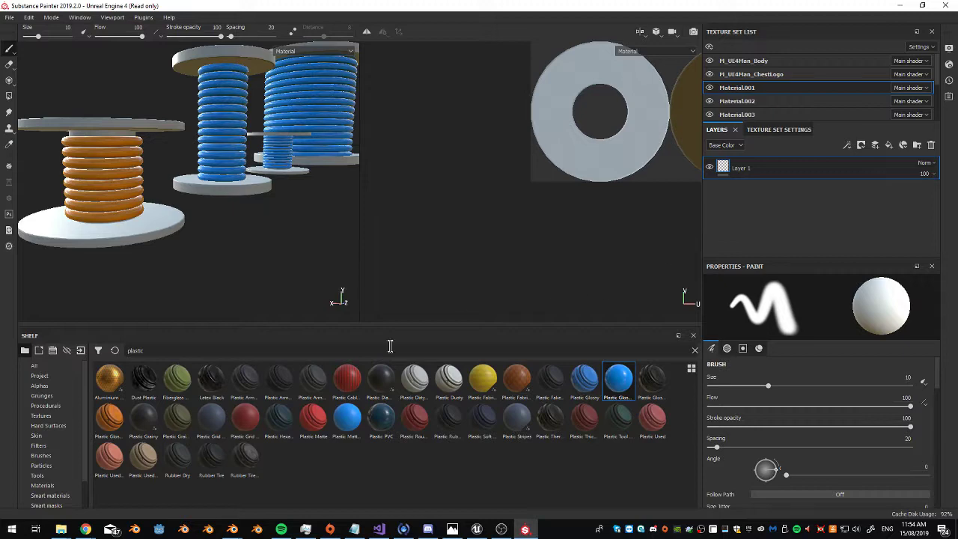
{"action": "left_click", "coordinate": [34, 365]}
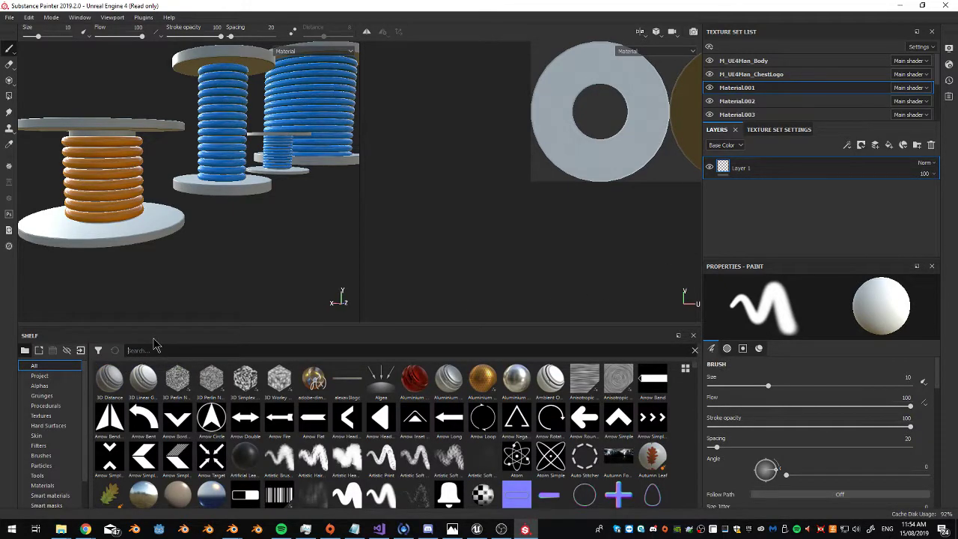
{"action": "type", "text": "wood"}
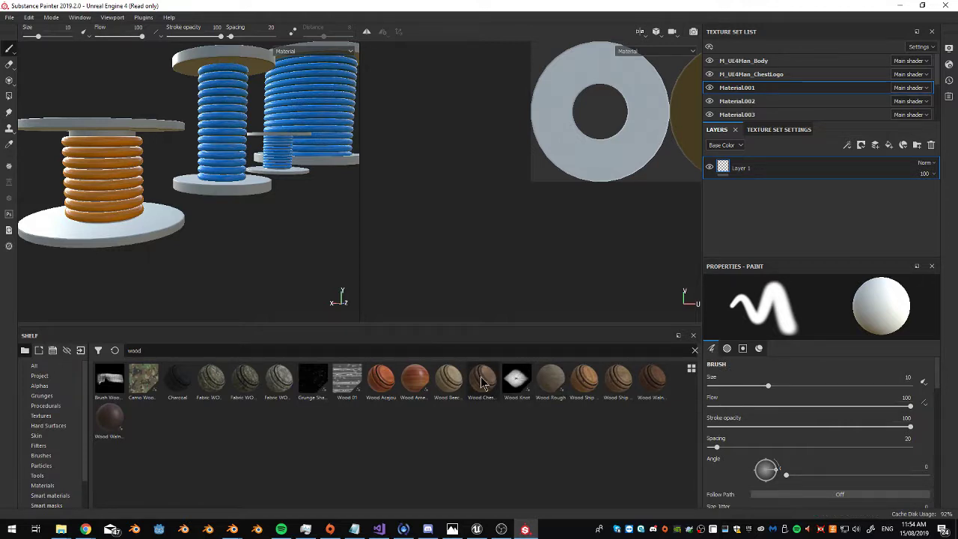
{"action": "mouse_move", "coordinate": [592, 396]}
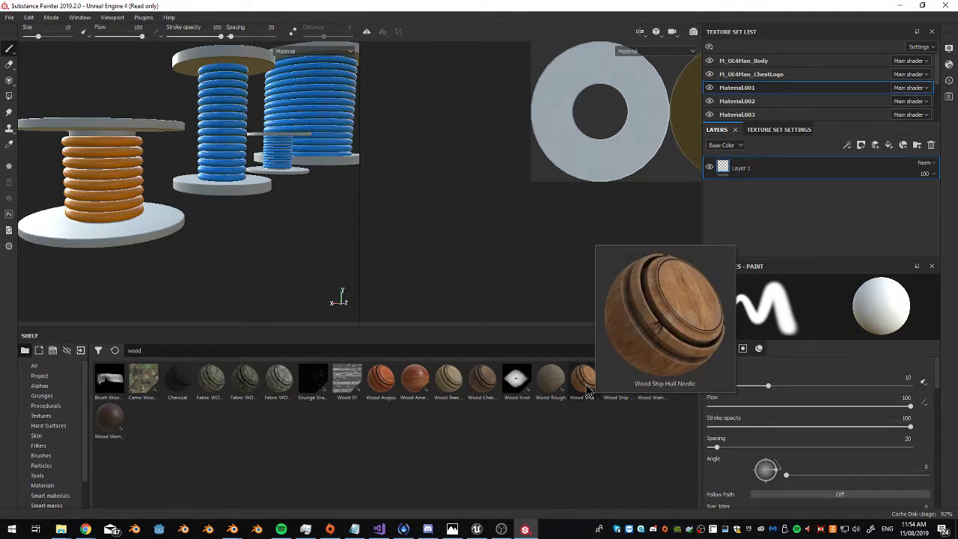
{"action": "left_click_drag", "start_coordinate": [588, 392], "coordinate": [732, 166]}
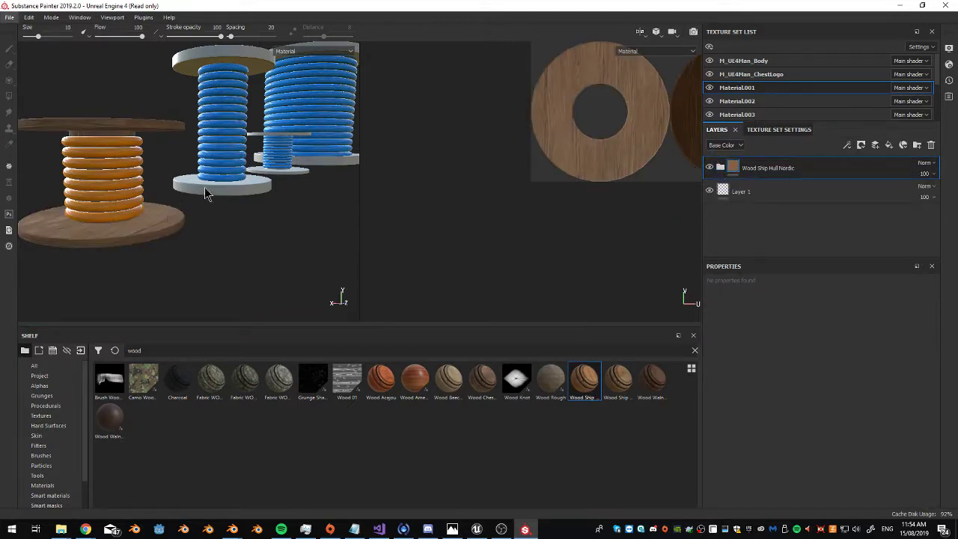
Apply the same Wood Ship Hull Nordic material to the discs of the tall, smallest and large spools
{"action": "left_click_drag", "start_coordinate": [207, 193], "coordinate": [178, 199], "text": "alt"}
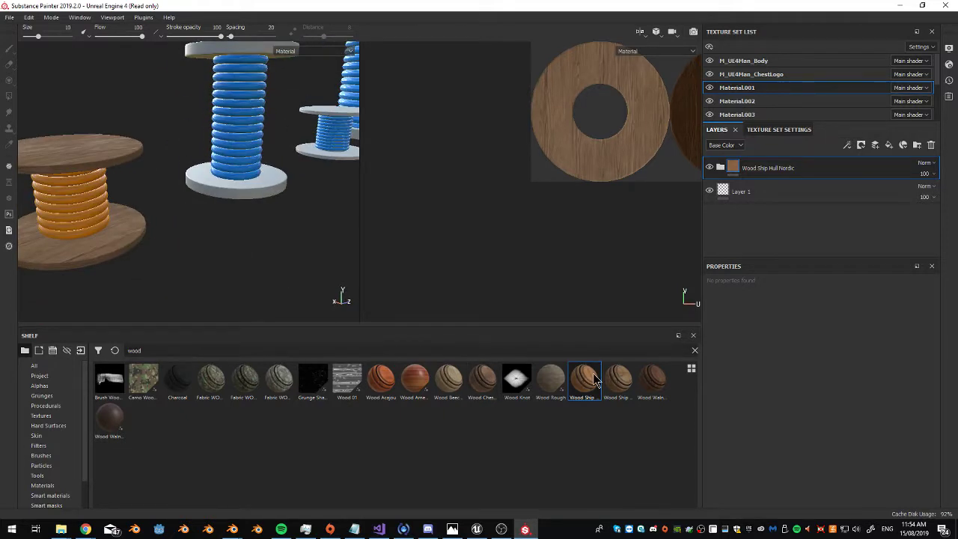
{"action": "left_click_drag", "start_coordinate": [584, 378], "coordinate": [241, 222]}
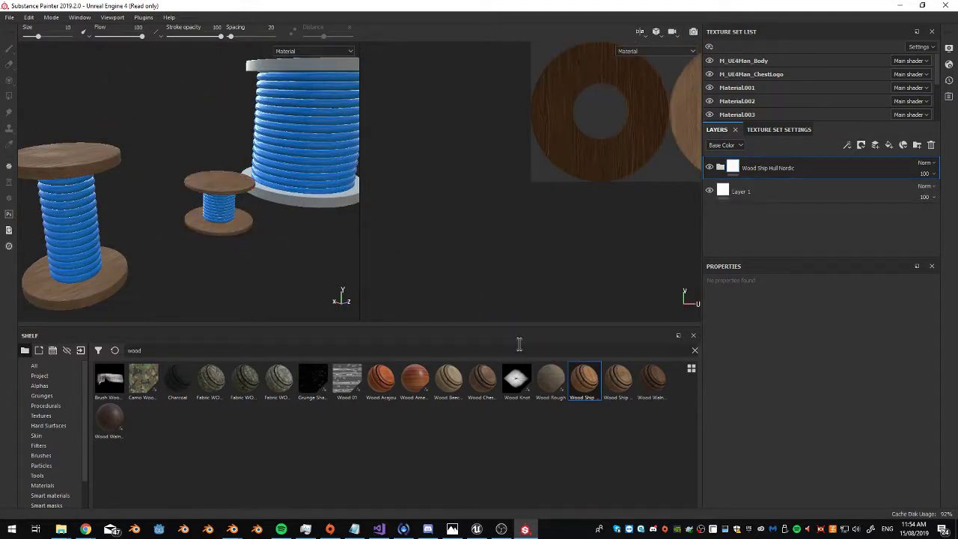
{"action": "left_click_drag", "start_coordinate": [588, 380], "coordinate": [331, 202]}
Toggle the visibility of the texture sets one by one to find which one holds the tall spool's coil
{"action": "left_click_drag", "start_coordinate": [239, 168], "coordinate": [244, 220], "text": "alt"}
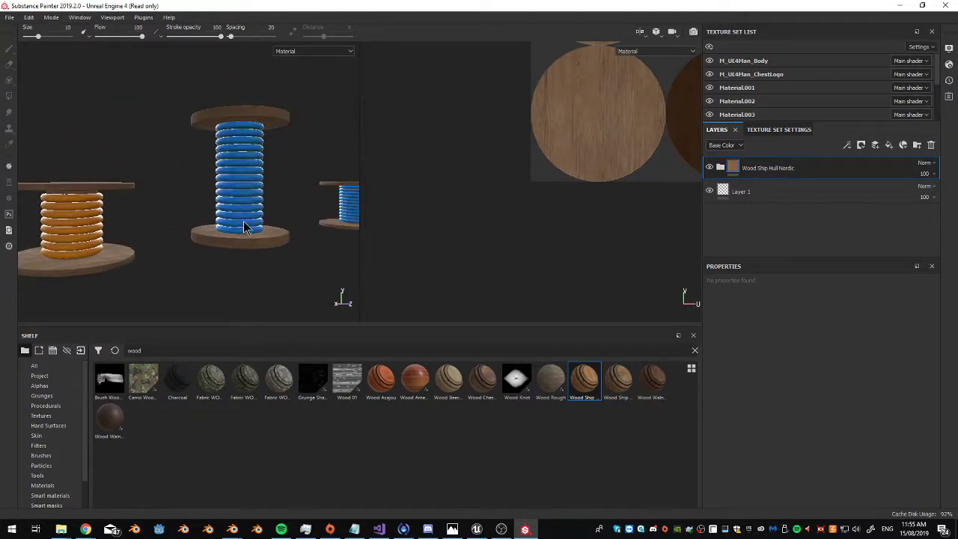
{"action": "left_click", "coordinate": [709, 87]}
{"action": "left_click", "coordinate": [710, 88]}
{"action": "left_click", "coordinate": [710, 101]}
{"action": "left_click", "coordinate": [710, 102]}
{"action": "left_click", "coordinate": [710, 115]}
{"action": "left_click", "coordinate": [710, 114]}
{"action": "scroll", "coordinate": [711, 118], "scroll_direction": "down", "scroll_amount": 3}
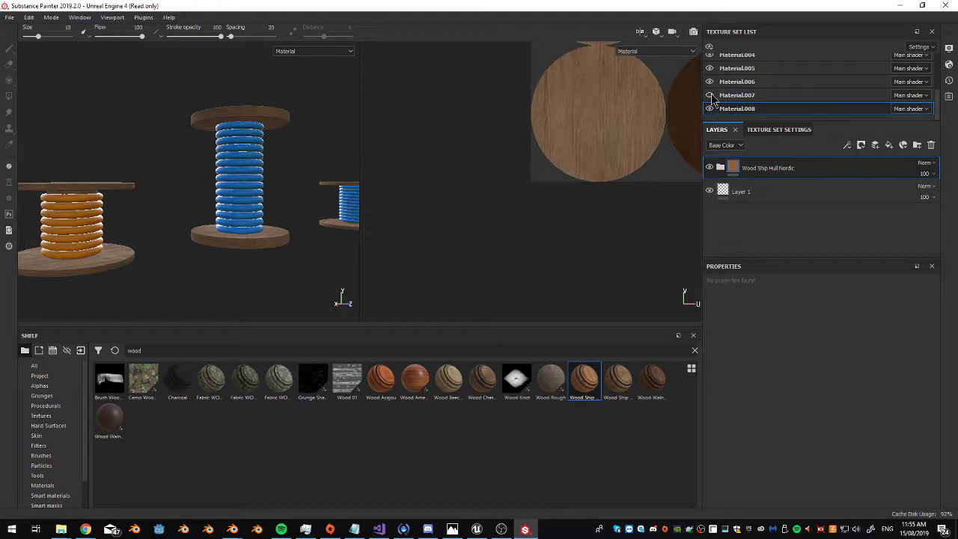
{"action": "scroll", "coordinate": [714, 101], "scroll_direction": "up", "scroll_amount": 3}
{"action": "left_click", "coordinate": [709, 88]}
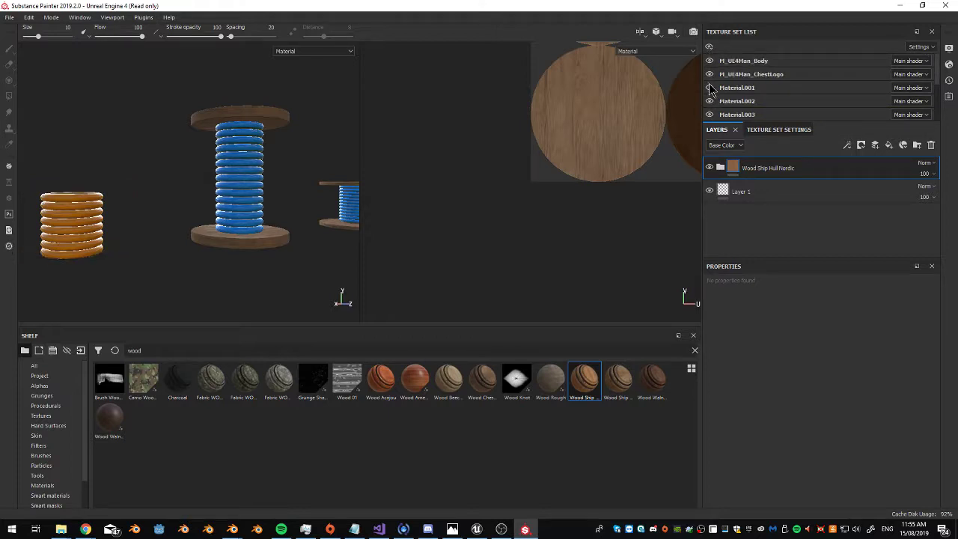
{"action": "left_click", "coordinate": [709, 87]}
{"action": "left_click", "coordinate": [709, 102]}
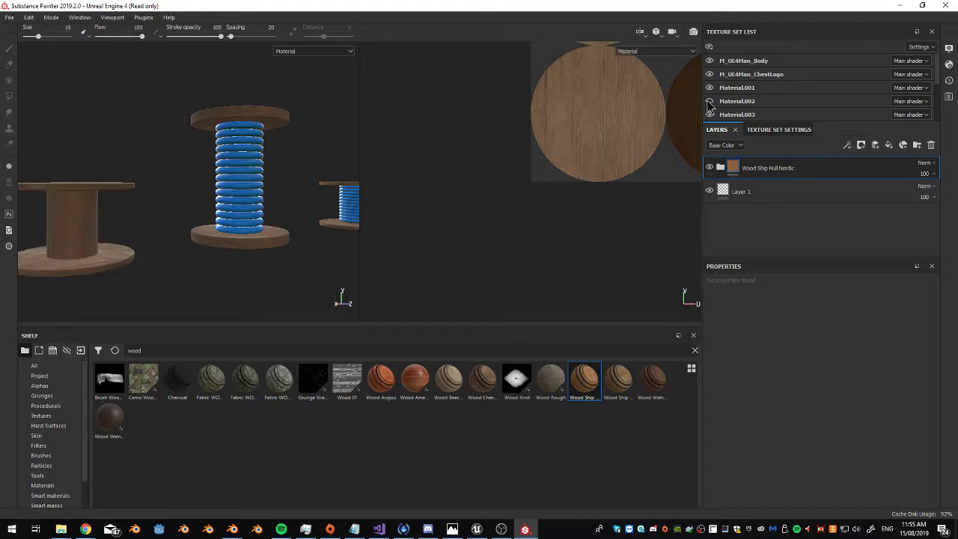
{"action": "left_click", "coordinate": [709, 102]}
{"action": "left_click", "coordinate": [709, 115]}
{"action": "left_click", "coordinate": [709, 114]}
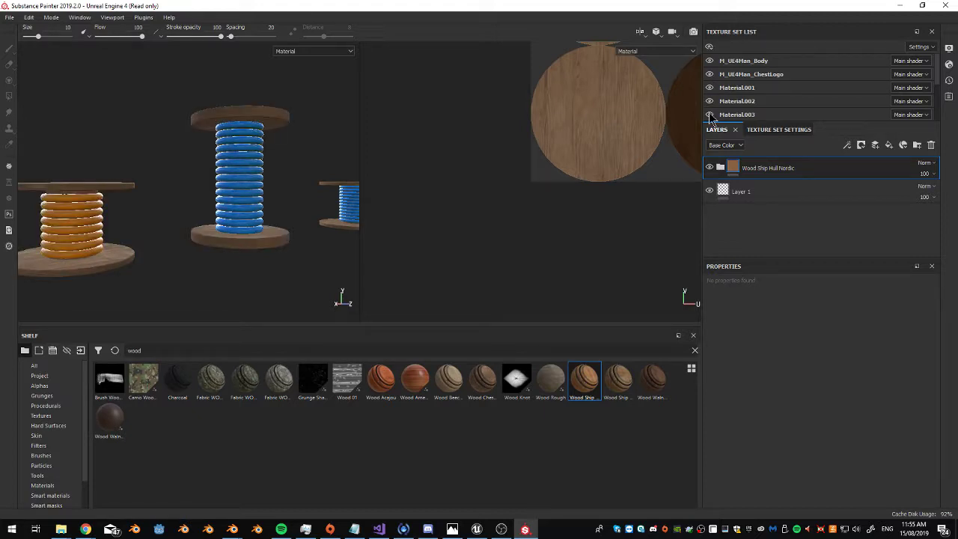
{"action": "scroll", "coordinate": [710, 118], "scroll_direction": "down", "scroll_amount": 1}
{"action": "left_click", "coordinate": [709, 111]}
{"action": "left_click", "coordinate": [710, 111]}
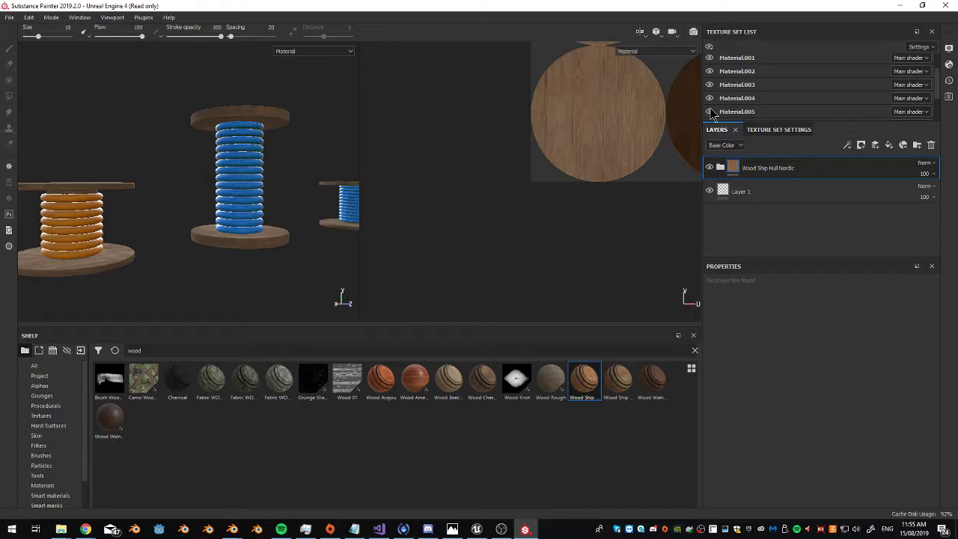
{"action": "left_click", "coordinate": [710, 98]}
{"action": "left_click", "coordinate": [710, 98]}
{"action": "left_click", "coordinate": [710, 98]}
{"action": "left_click", "coordinate": [709, 98]}
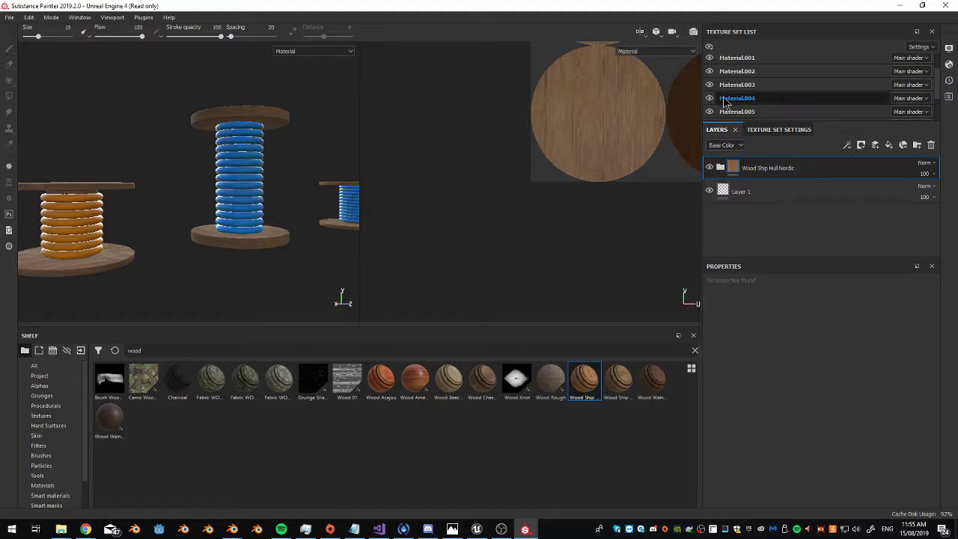
Select texture set Material.004 and set the base colour of its Plastic Glossy Pure fill to a medium dark green
{"action": "left_click", "coordinate": [729, 98]}
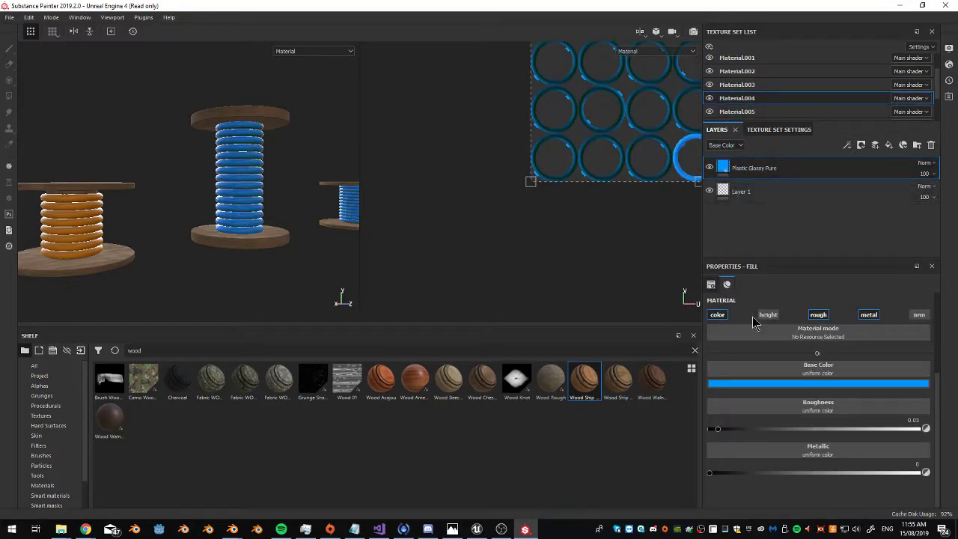
{"action": "left_click", "coordinate": [762, 385]}
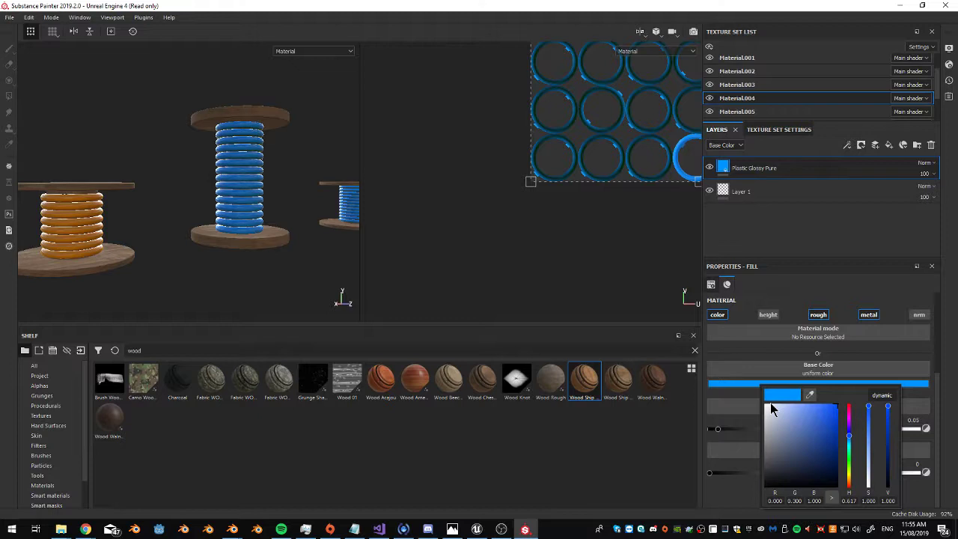
{"action": "left_click_drag", "start_coordinate": [849, 457], "coordinate": [849, 465]}
{"action": "left_click", "coordinate": [819, 472]}
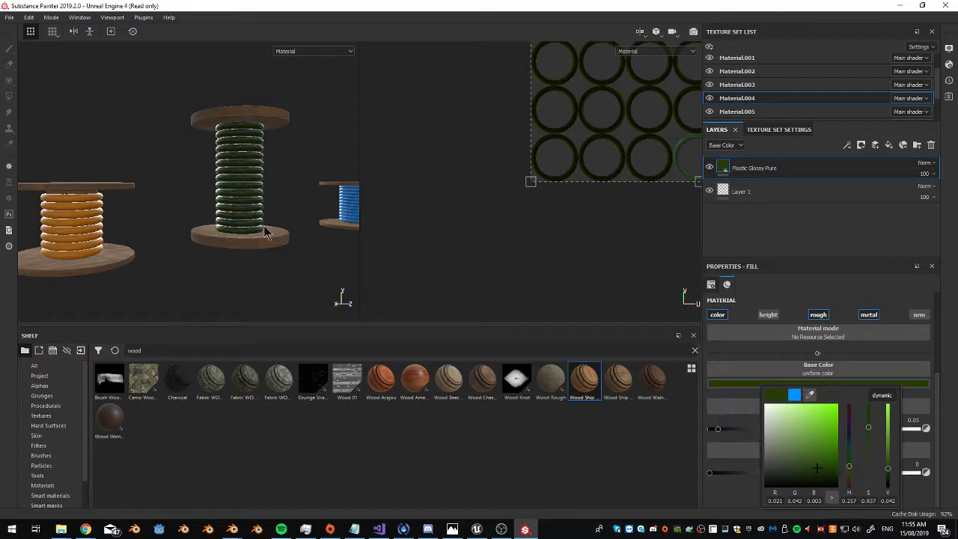
{"action": "left_click_drag", "start_coordinate": [800, 434], "coordinate": [815, 454]}
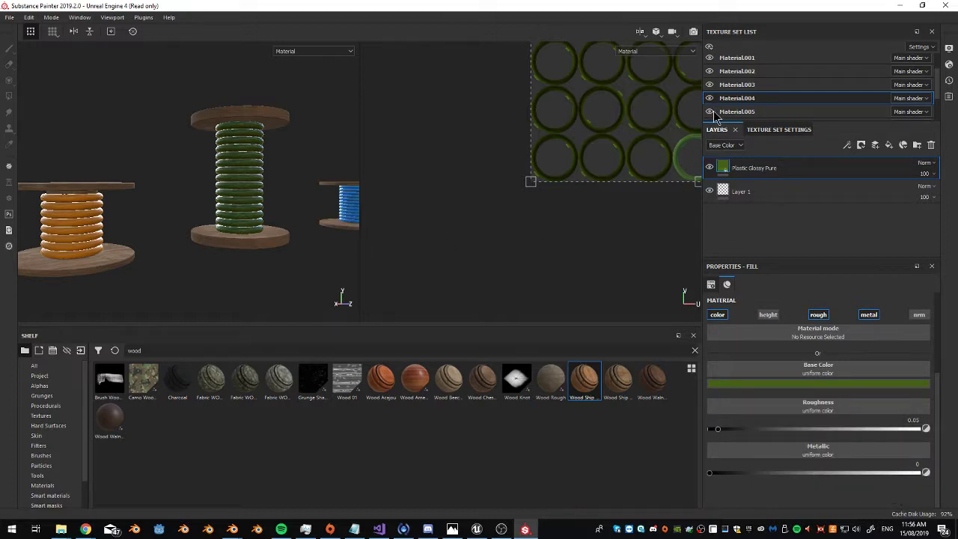
Toggle the visibility of Material.006, Material.007 and Material.008 to find which texture set holds the large spool's coil
{"action": "scroll", "coordinate": [715, 118], "scroll_direction": "down", "scroll_amount": 1}
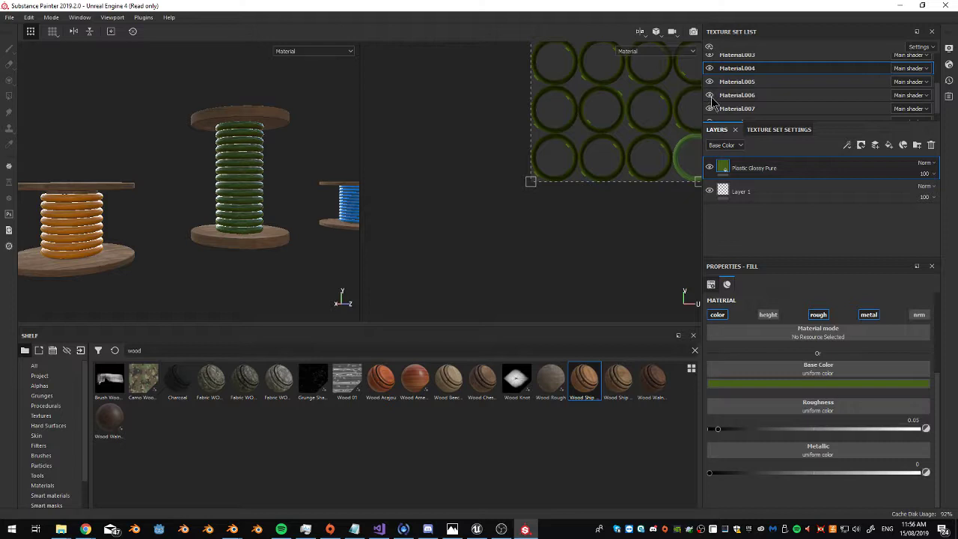
{"action": "left_click", "coordinate": [723, 96]}
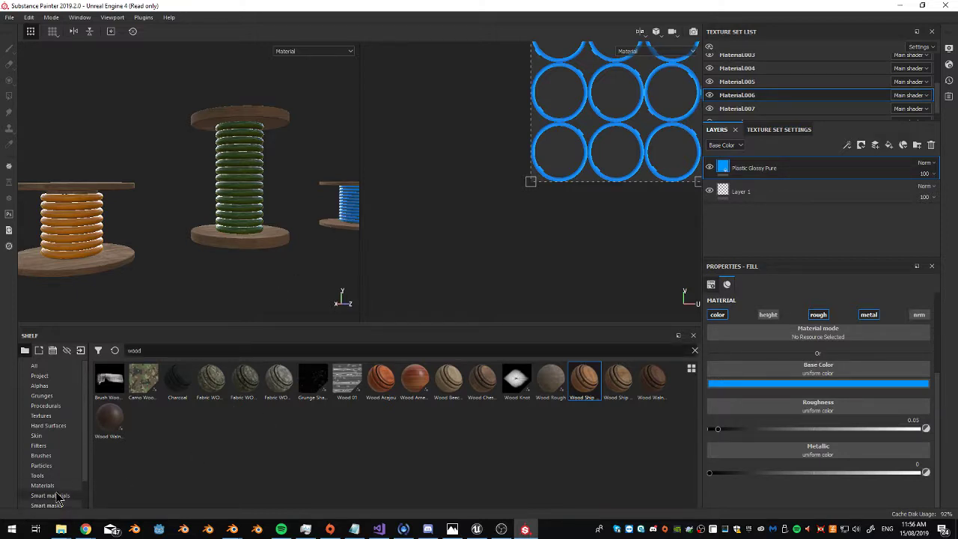
{"action": "mouse_move", "coordinate": [88, 529]}
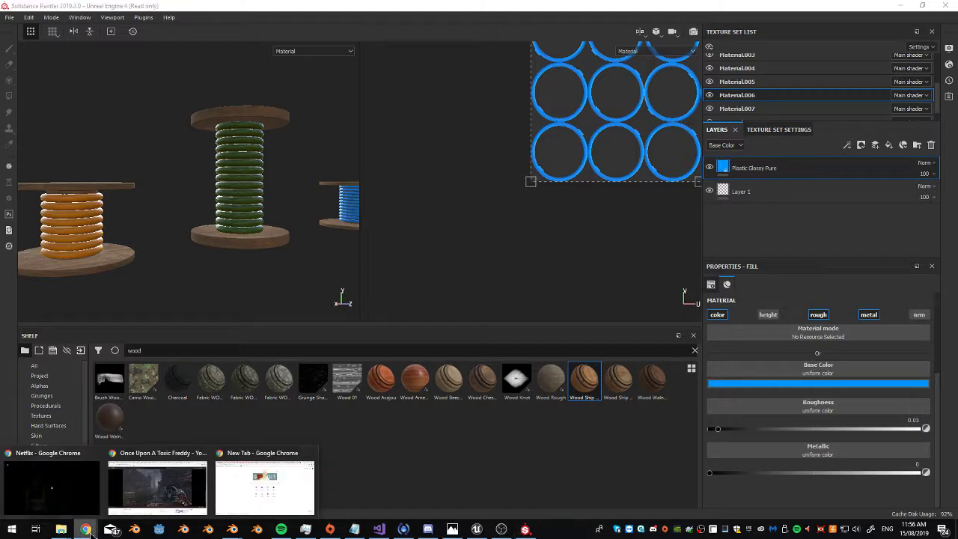
{"action": "middle_click_drag", "start_coordinate": [300, 192], "coordinate": [15, 196]}
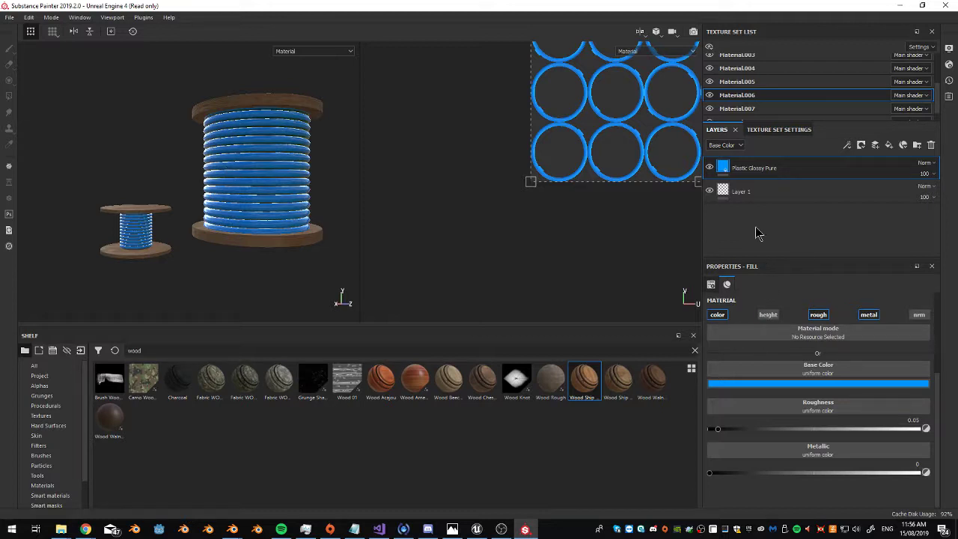
{"action": "scroll", "coordinate": [756, 90], "scroll_direction": "down", "scroll_amount": 1}
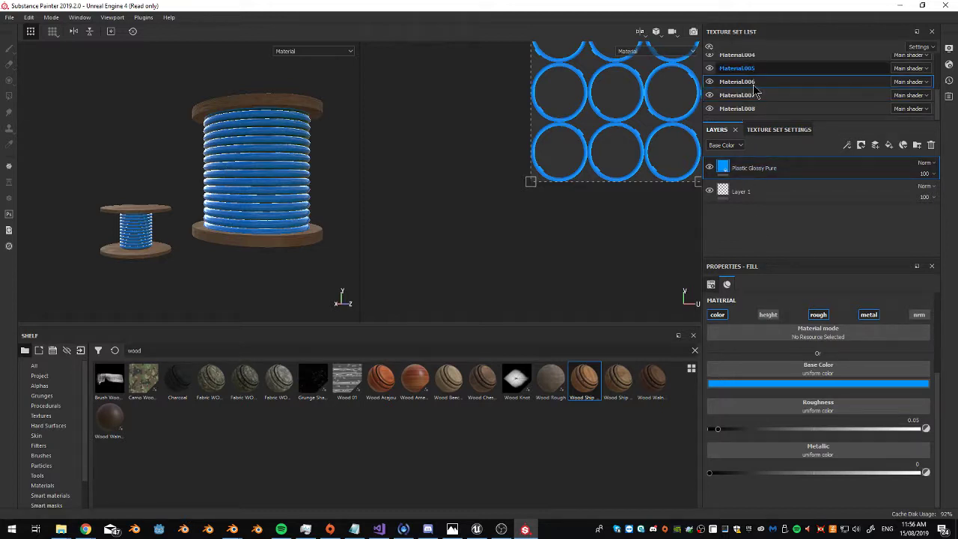
{"action": "left_click", "coordinate": [709, 82]}
{"action": "left_click", "coordinate": [708, 83]}
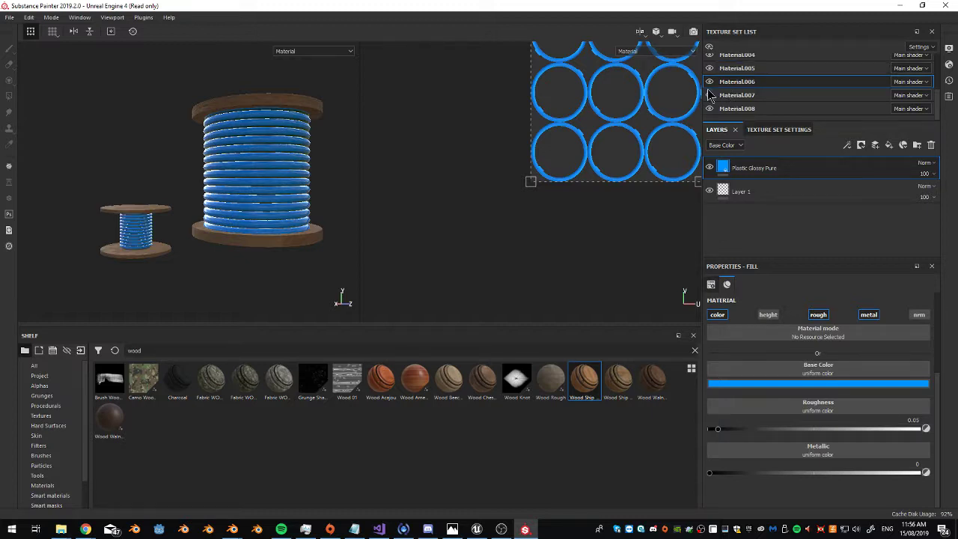
{"action": "left_click", "coordinate": [708, 95]}
{"action": "left_click", "coordinate": [709, 95]}
{"action": "left_click", "coordinate": [709, 109]}
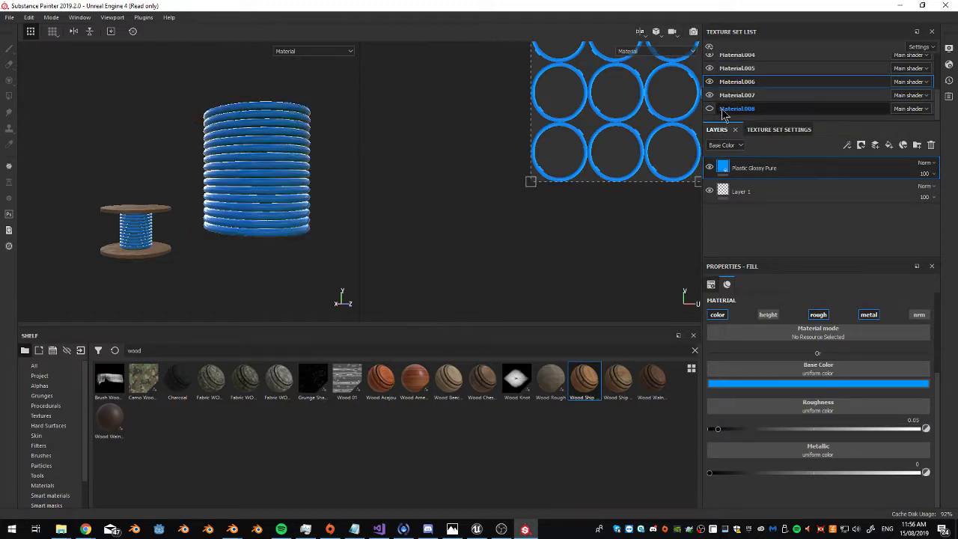
{"action": "left_click", "coordinate": [710, 110]}
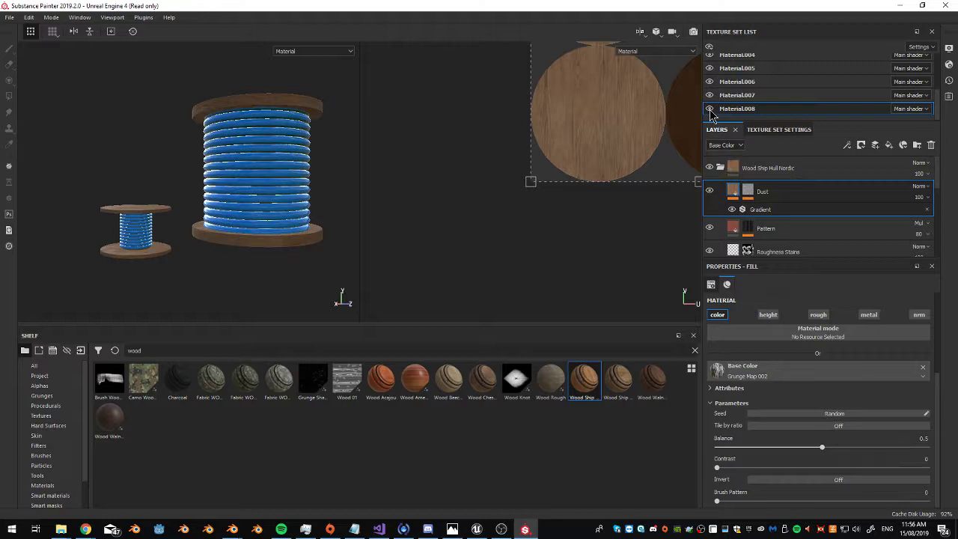
{"action": "left_click", "coordinate": [710, 109]}
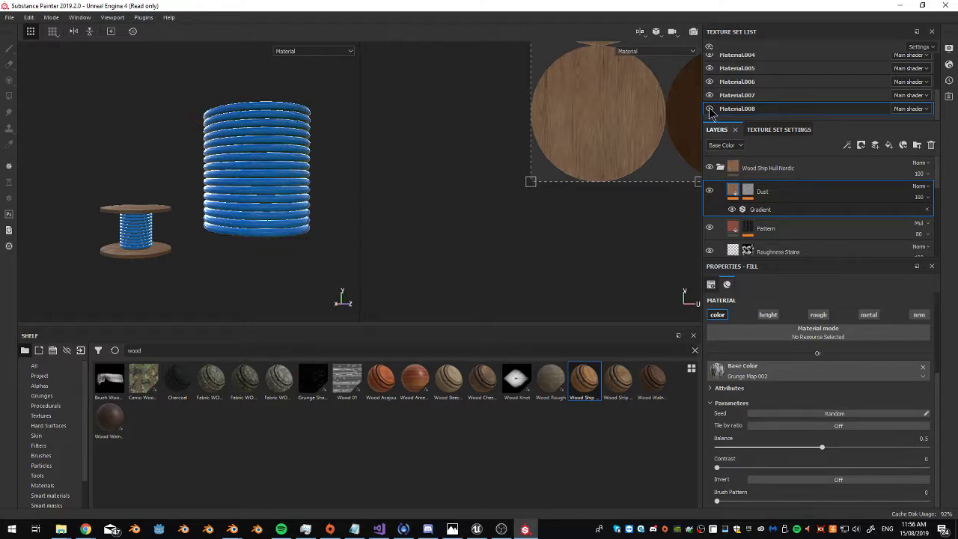
{"action": "left_click", "coordinate": [710, 109]}
{"action": "left_click", "coordinate": [709, 95]}
{"action": "left_click", "coordinate": [708, 95]}
Select texture set Material.007 and set its Plastic Glossy Pure fill's base colour to dark red, about R 0.4, G 0.02, B 0.02
{"action": "left_click", "coordinate": [731, 97]}
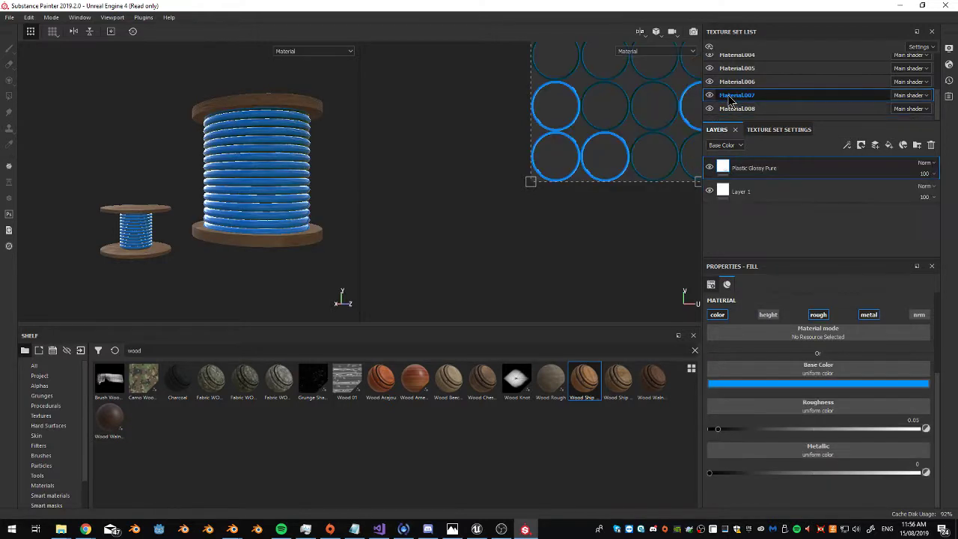
{"action": "left_click", "coordinate": [780, 384]}
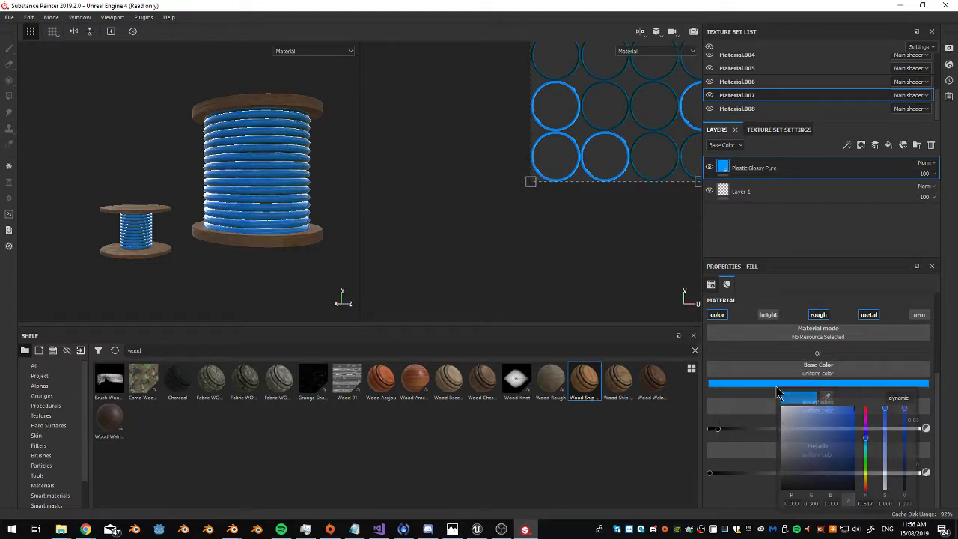
{"action": "left_click_drag", "start_coordinate": [865, 438], "coordinate": [871, 409]}
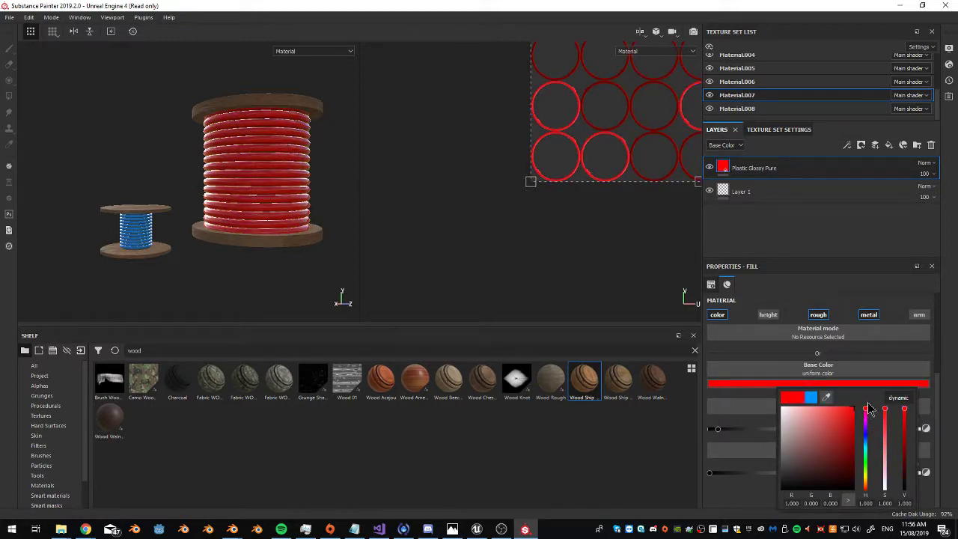
{"action": "mouse_move", "coordinate": [839, 444]}
{"action": "left_mouse_down"}
{"action": "mouse_move", "coordinate": [836, 455]}
{"action": "mouse_move", "coordinate": [839, 440]}
{"action": "left_mouse_up"}
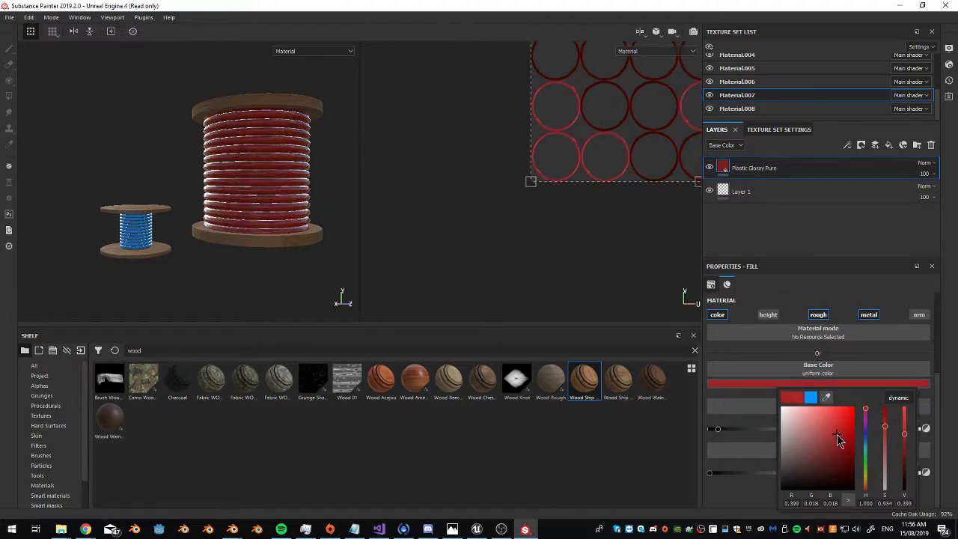
{"action": "left_click", "coordinate": [767, 230]}
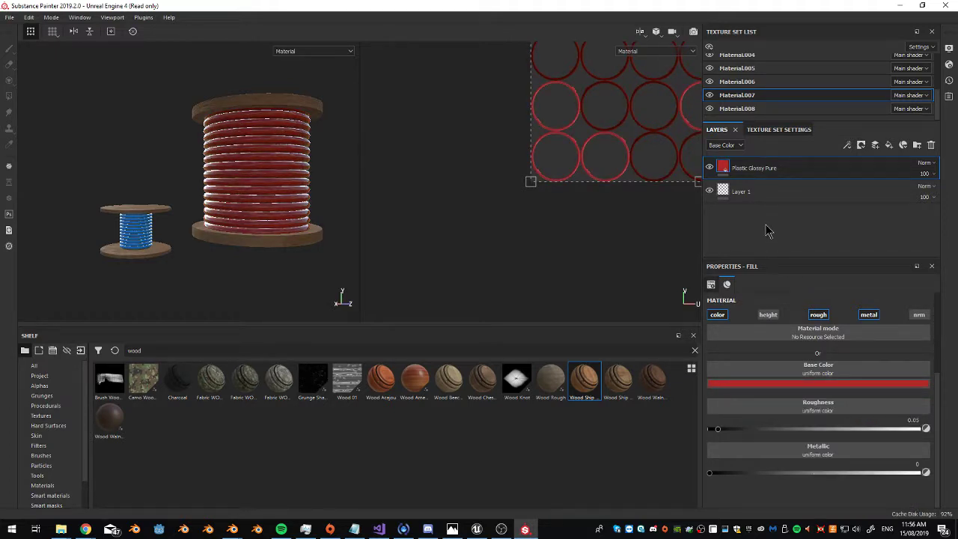
Toggle the visibility of Material.007 and Material.006, and select texture set Material.006 of the small spool's coil
{"action": "left_click", "coordinate": [710, 95]}
{"action": "left_click", "coordinate": [710, 82]}
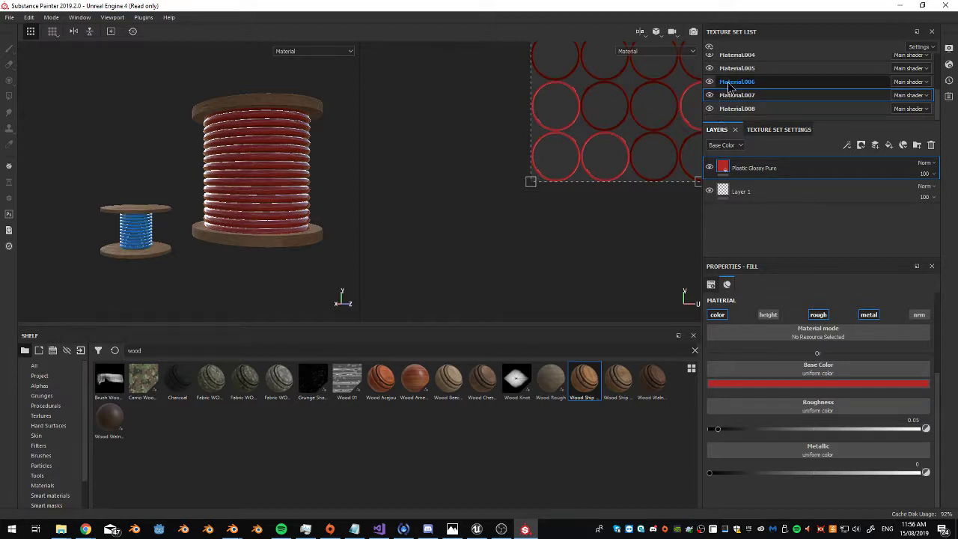
{"action": "left_click", "coordinate": [729, 84]}
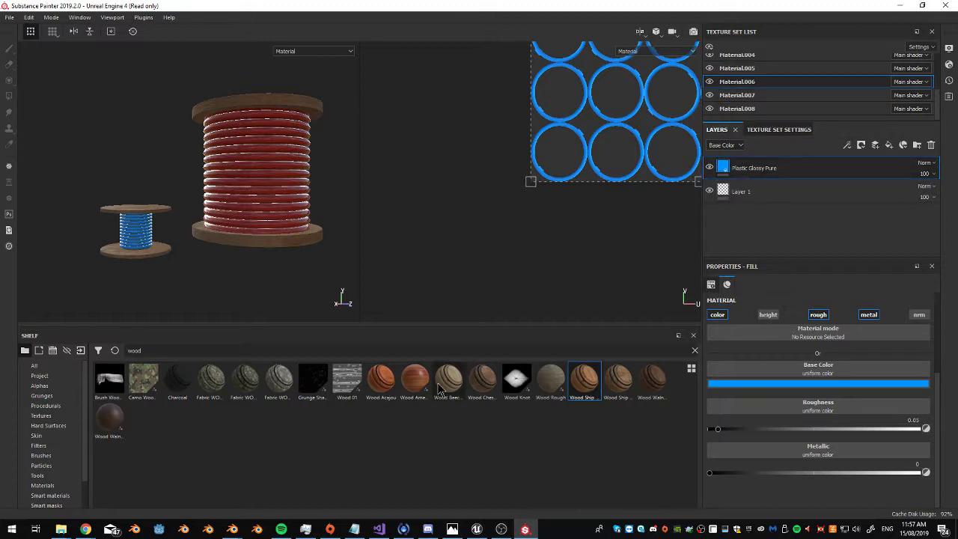
Switch to Chrome, open a new browser window, search Google for cgtextures and open the Textures.com website
{"action": "mouse_move", "coordinate": [85, 529]}
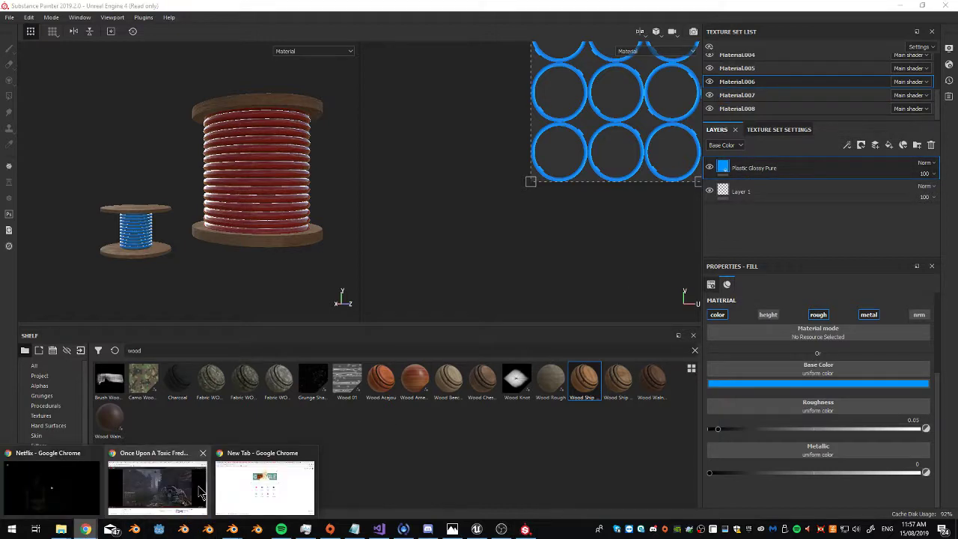
{"action": "left_click", "coordinate": [267, 490]}
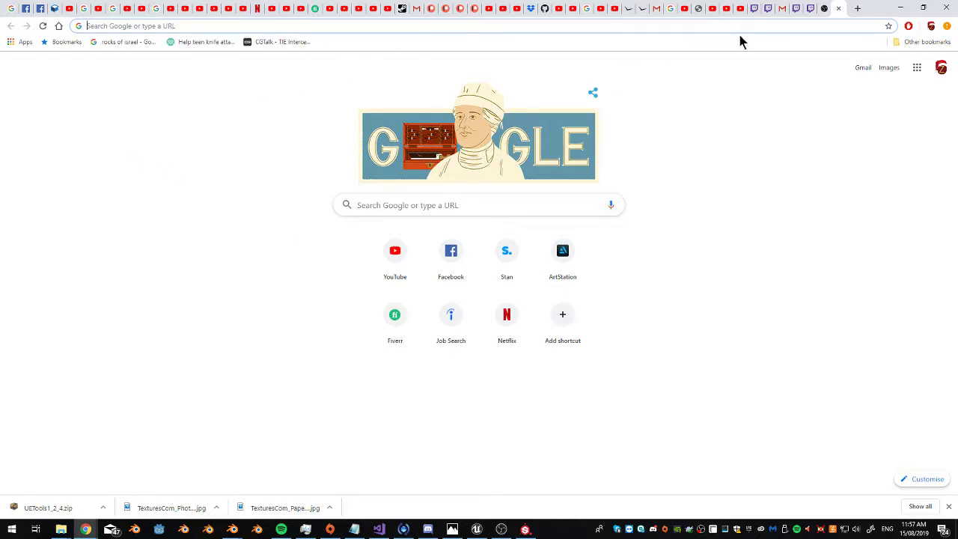
{"action": "right_click", "coordinate": [85, 528]}
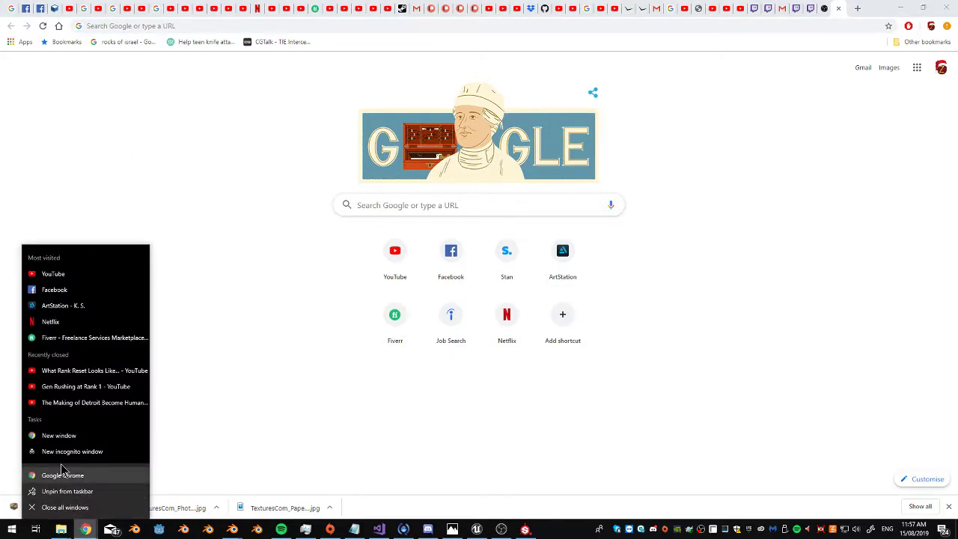
{"action": "left_click", "coordinate": [60, 437]}
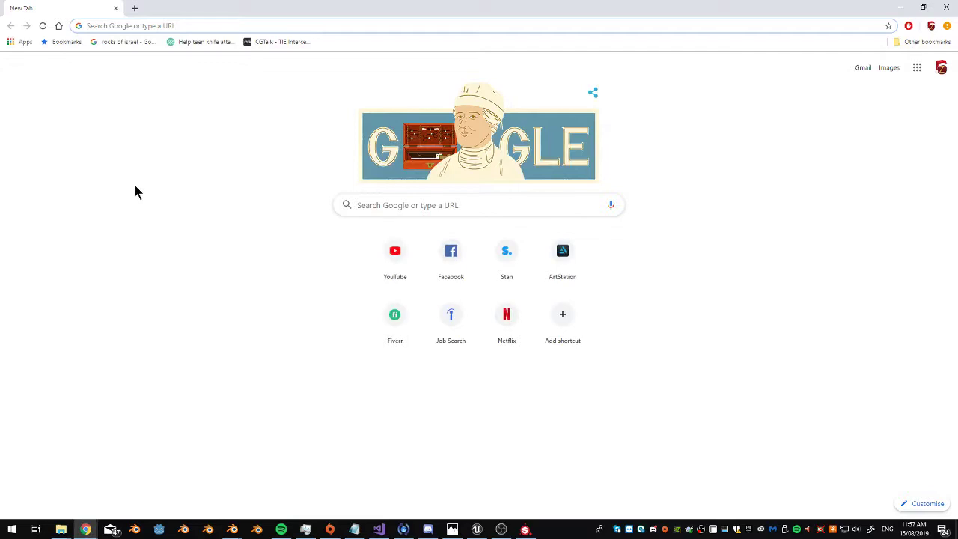
{"action": "type", "text": "cgt"}
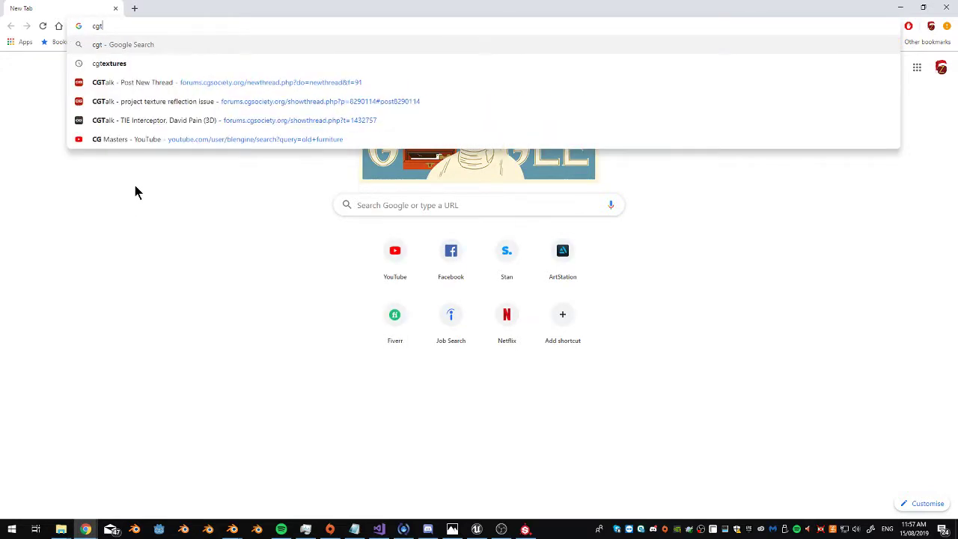
{"action": "type", "text": "exture"}
{"action": "key", "text": "Return"}
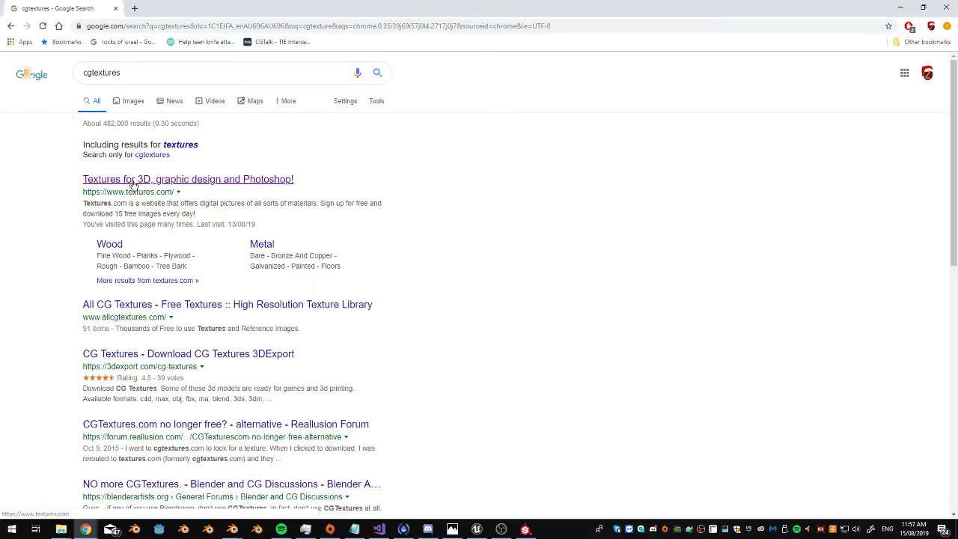
{"action": "left_click", "coordinate": [132, 184]}
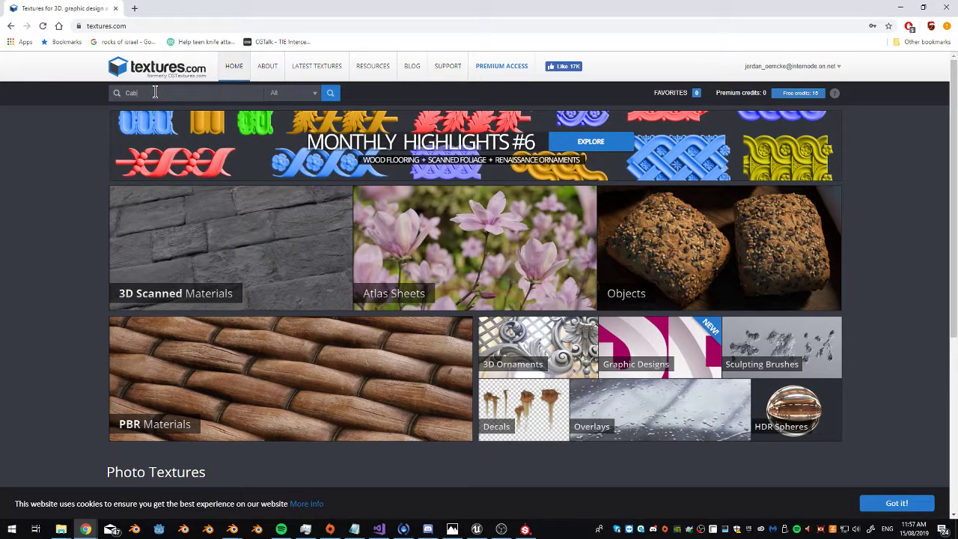
Search Textures.com for "Cable" and look through the results for a suitable cable texture
{"action": "type", "text": "e"}
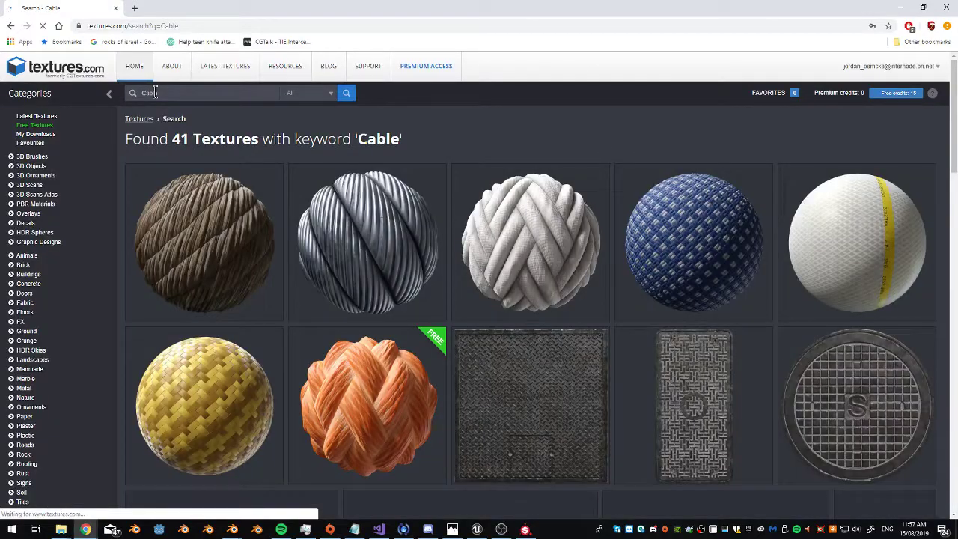
{"action": "scroll", "coordinate": [637, 179], "scroll_direction": "down", "scroll_amount": 5}
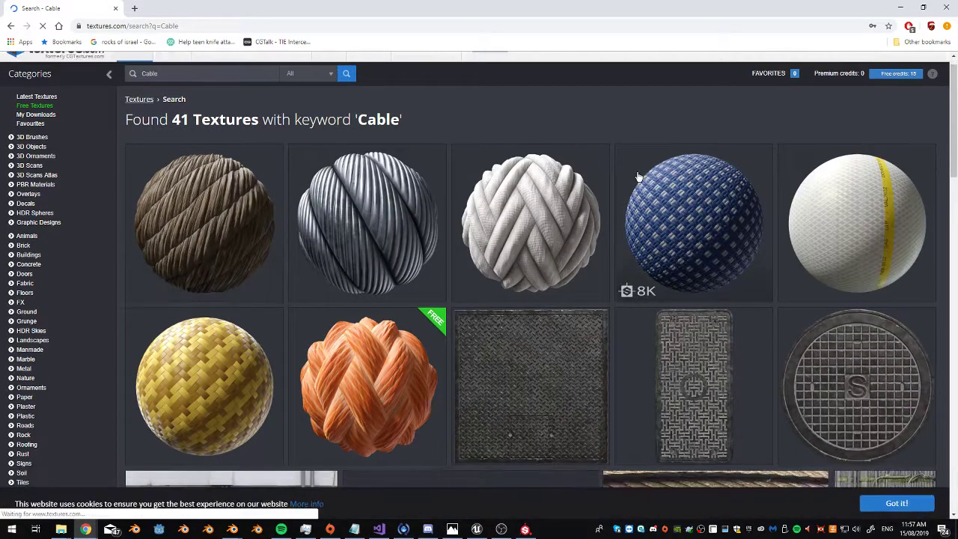
{"action": "scroll", "coordinate": [637, 177], "scroll_direction": "down", "scroll_amount": 3}
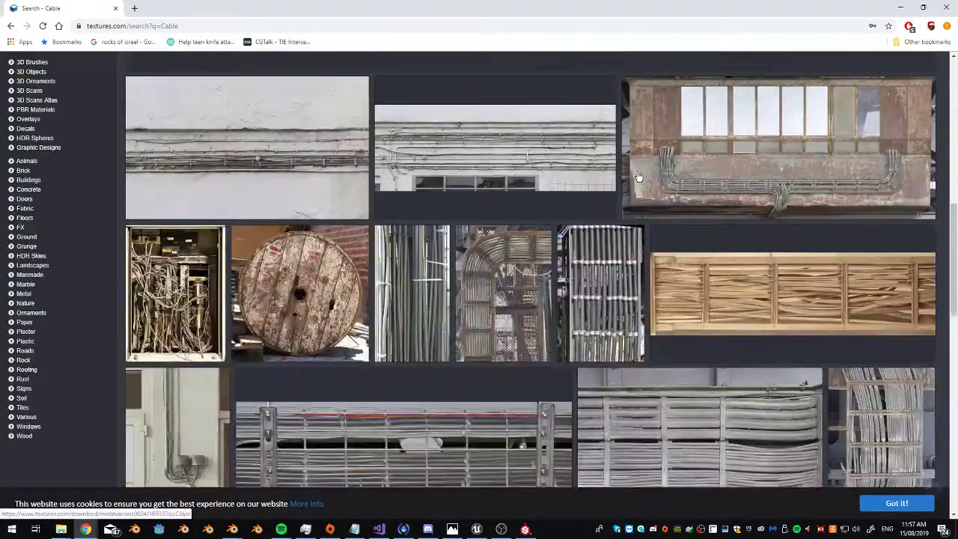
{"action": "scroll", "coordinate": [629, 172], "scroll_direction": "up", "scroll_amount": 8}
Refine the texture search to "Cable wire" and open the Industrial Steel Cable material
{"action": "left_click", "coordinate": [161, 96]}
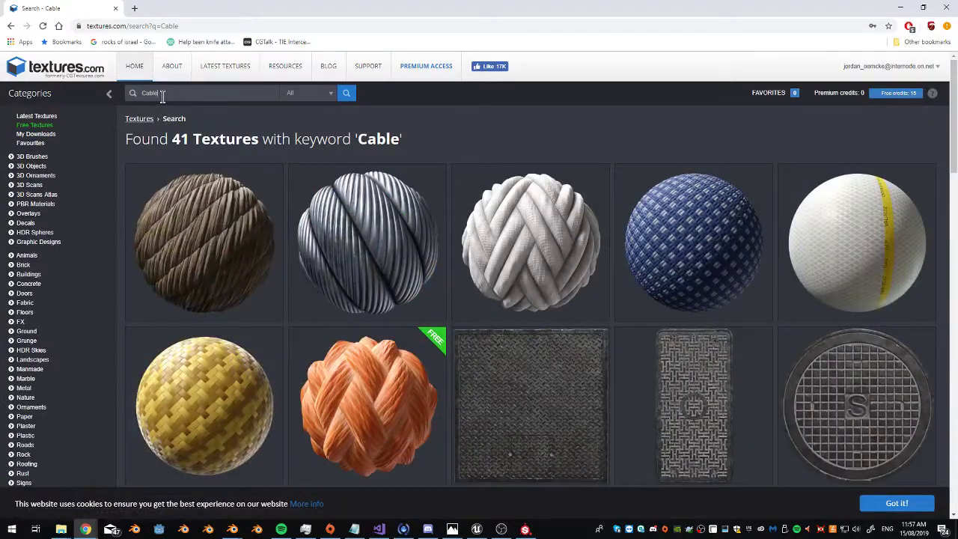
{"action": "type", "text": "re"}
{"action": "key", "text": "Return"}
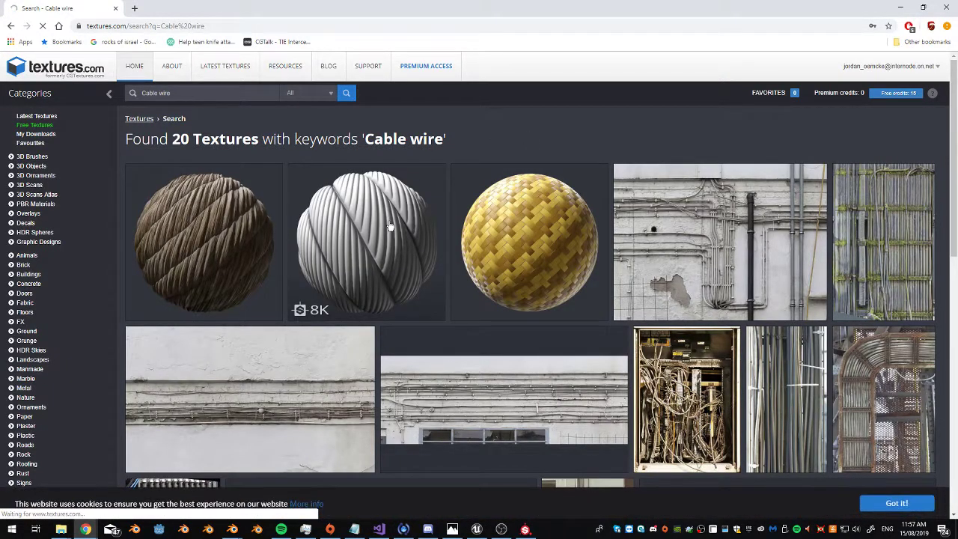
{"action": "left_click", "coordinate": [366, 291]}
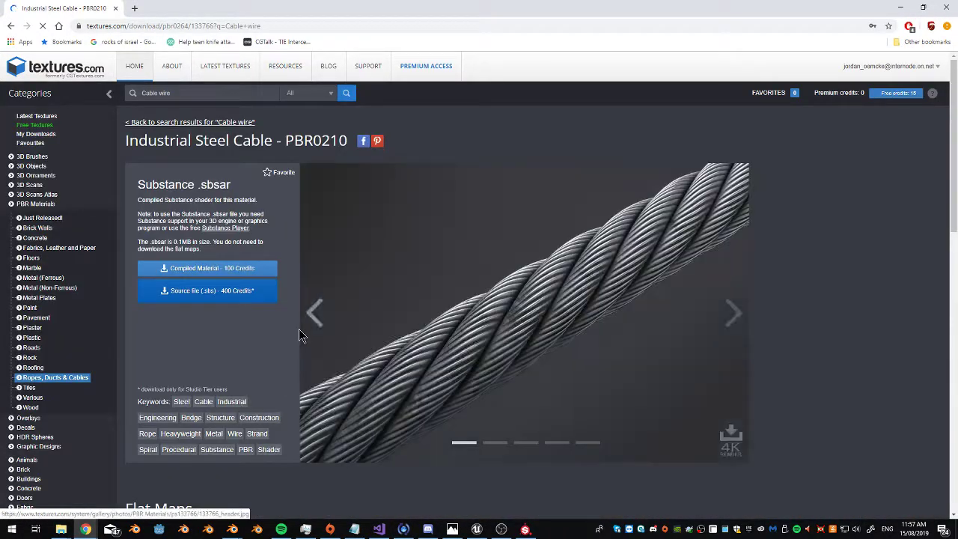
Download the small 256x512 albedo, height and normal flat maps of the Industrial Steel Cable material
{"action": "scroll", "coordinate": [284, 337], "scroll_direction": "down", "scroll_amount": 3}
{"action": "scroll", "coordinate": [342, 379], "scroll_direction": "down", "scroll_amount": 3}
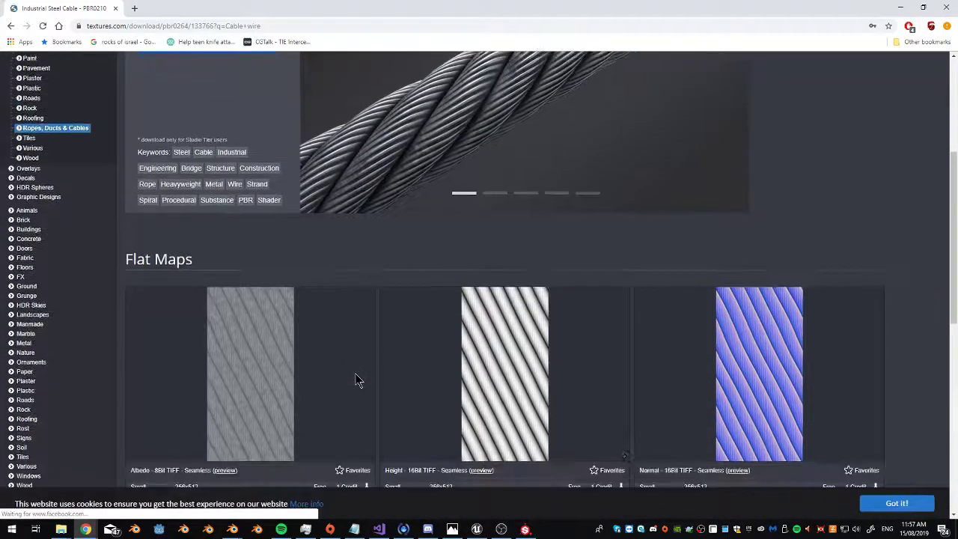
{"action": "scroll", "coordinate": [241, 341], "scroll_direction": "down", "scroll_amount": 1}
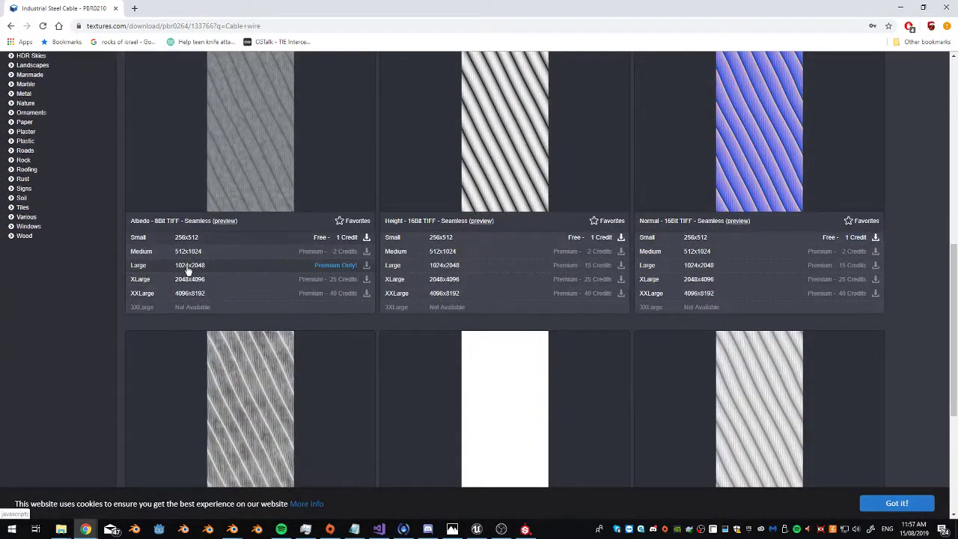
{"action": "scroll", "coordinate": [423, 263], "scroll_direction": "up", "scroll_amount": 6}
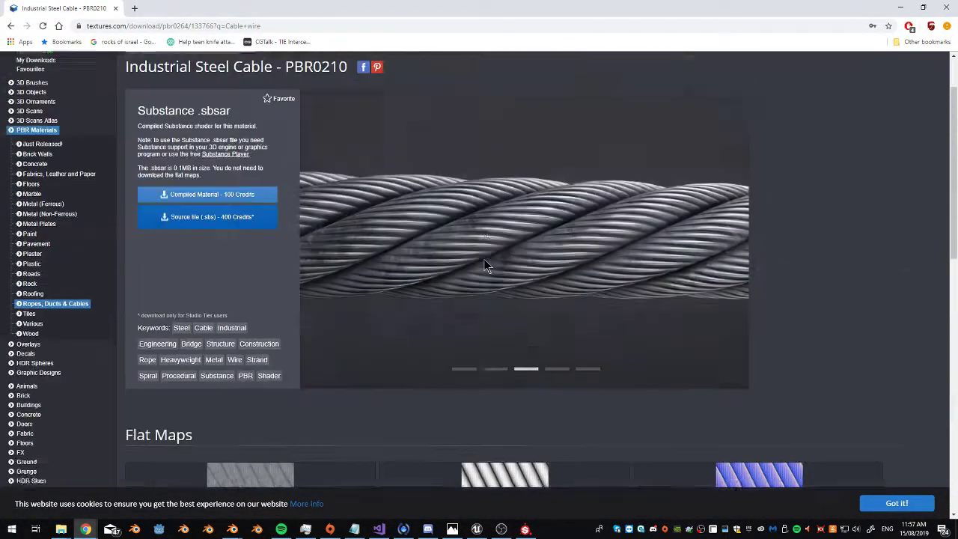
{"action": "scroll", "coordinate": [485, 265], "scroll_direction": "down", "scroll_amount": 3}
{"action": "scroll", "coordinate": [337, 304], "scroll_direction": "down", "scroll_amount": 3}
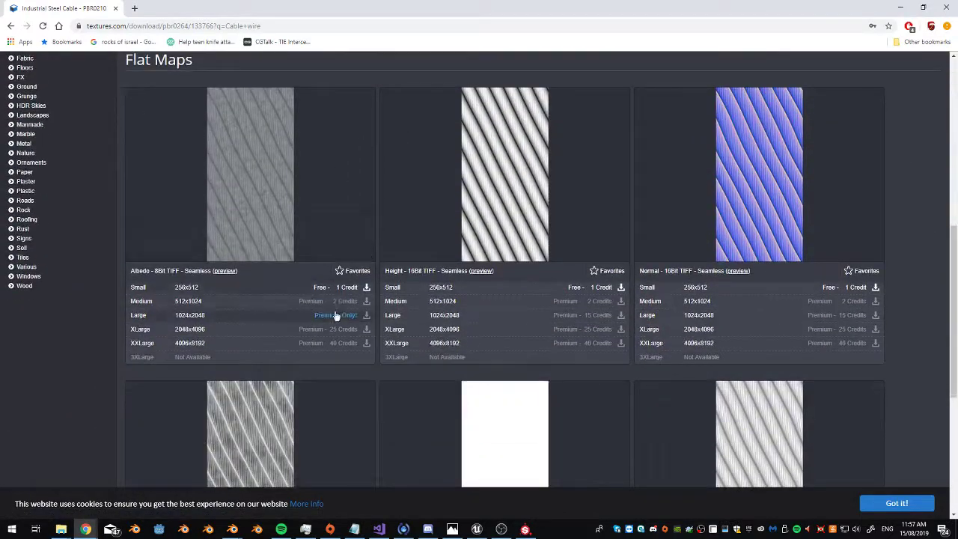
{"action": "left_click", "coordinate": [330, 289]}
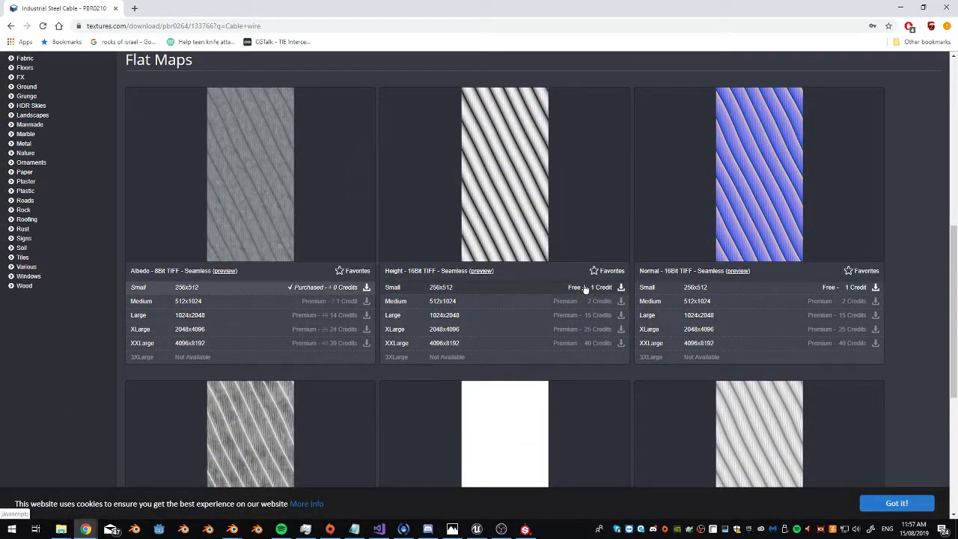
{"action": "left_click", "coordinate": [596, 288]}
{"action": "left_click", "coordinate": [834, 289]}
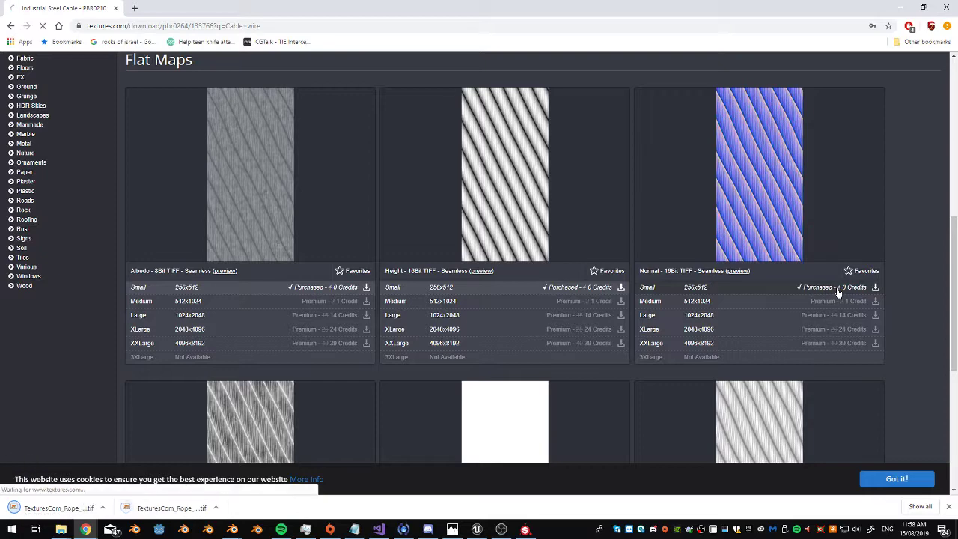
Show the latest download in its folder and preview the SteelCable albedo texture in the photo viewer
{"action": "scroll", "coordinate": [285, 347], "scroll_direction": "down", "scroll_amount": 2}
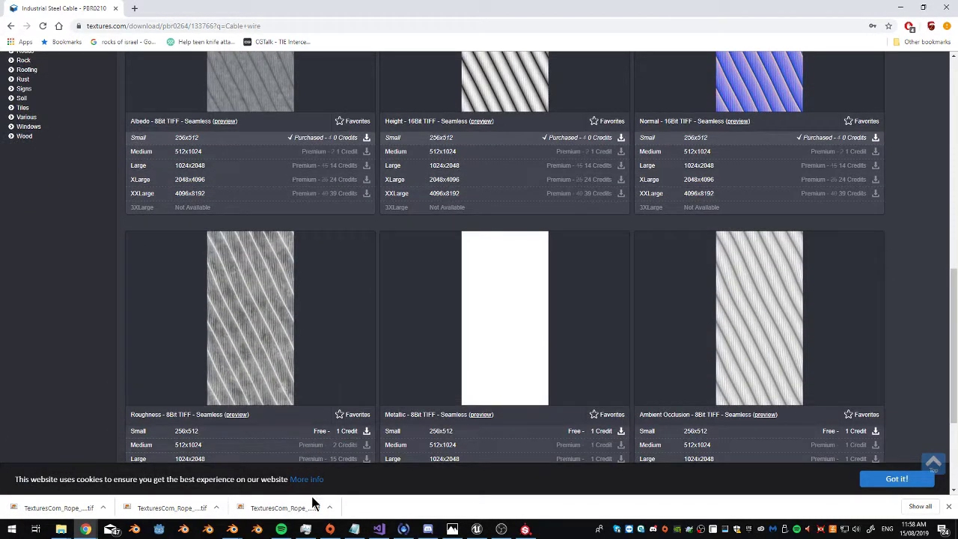
{"action": "left_click", "coordinate": [330, 509]}
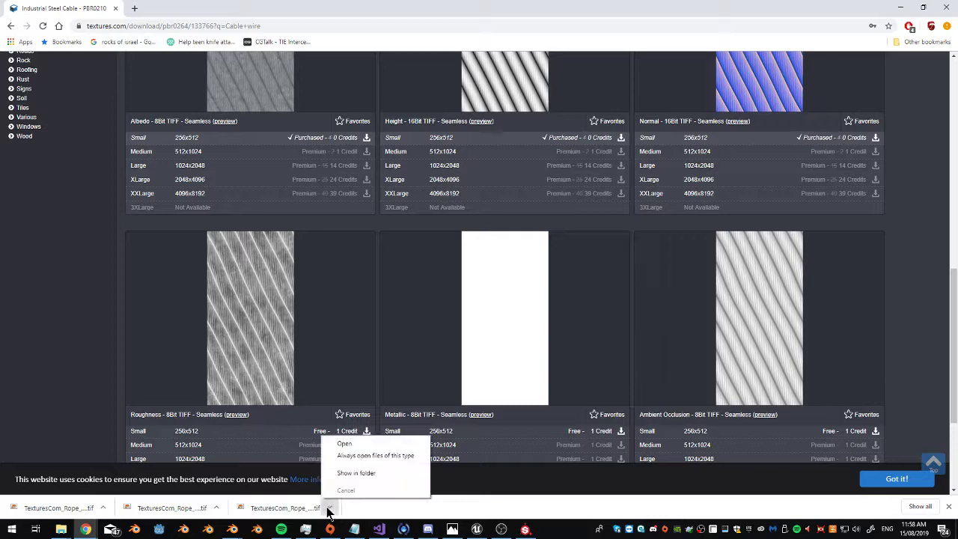
{"action": "left_click", "coordinate": [347, 475]}
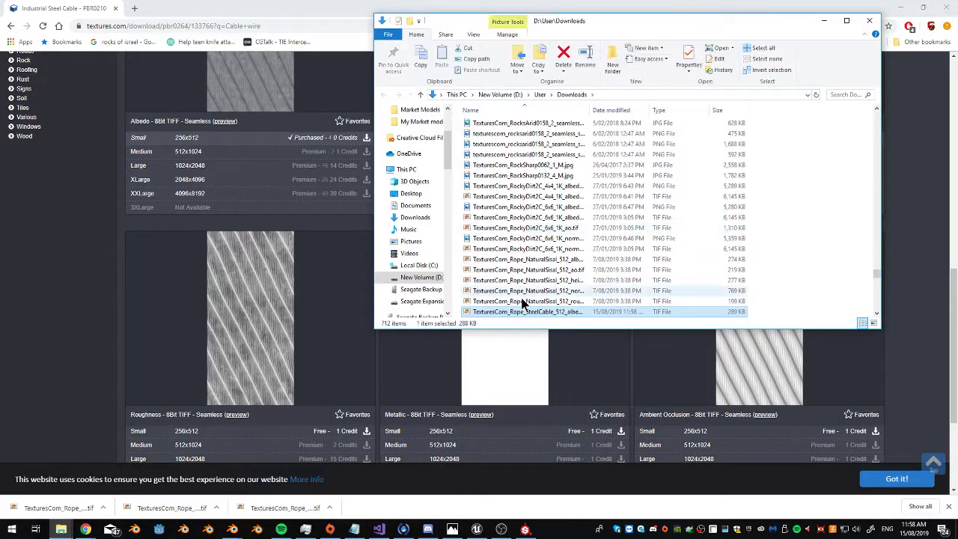
{"action": "double_click", "coordinate": [530, 313]}
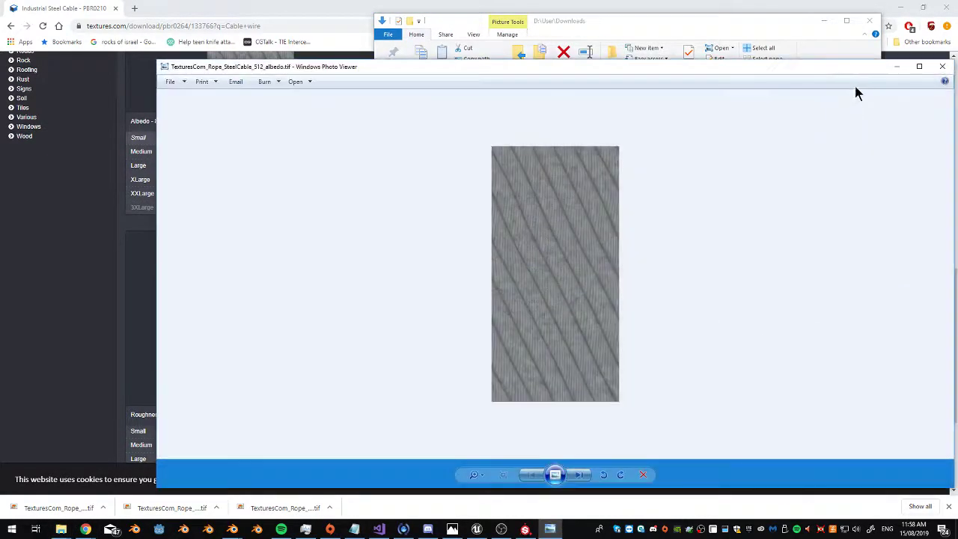
{"action": "left_click", "coordinate": [942, 67]}
{"action": "left_click", "coordinate": [901, 126]}
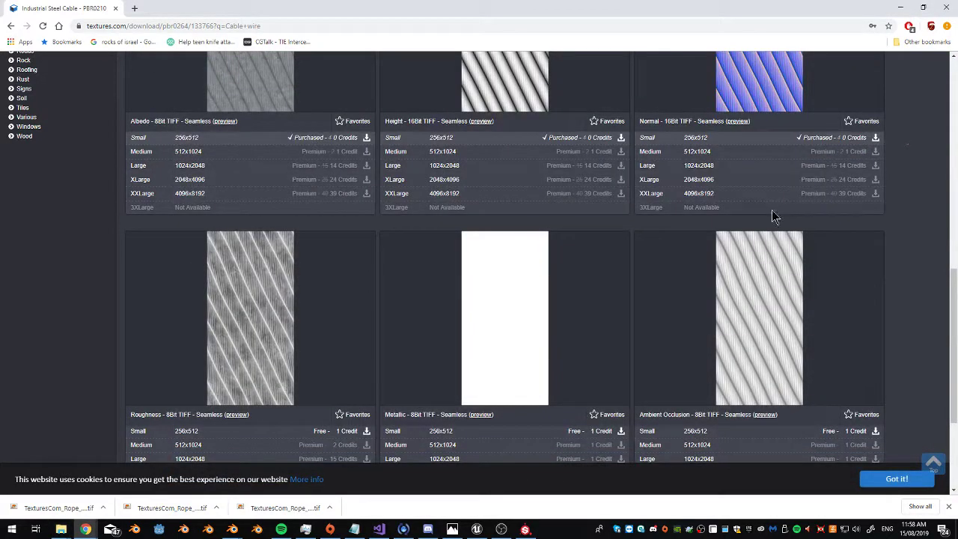
Reopen the Downloads folder from the browser and select the SteelCable albedo, height and normal TIF files
{"action": "scroll", "coordinate": [479, 337], "scroll_direction": "down", "scroll_amount": 1}
{"action": "scroll", "coordinate": [477, 335], "scroll_direction": "up", "scroll_amount": 3}
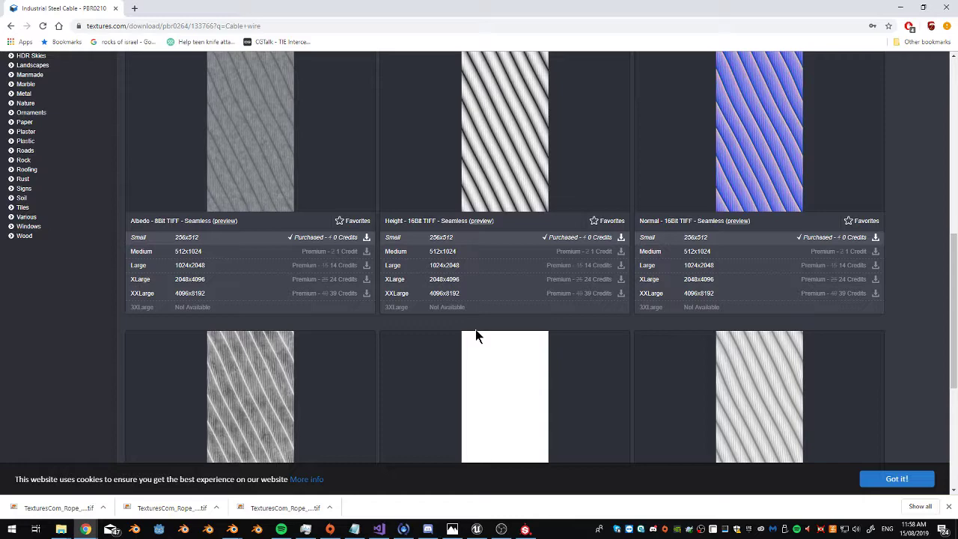
{"action": "scroll", "coordinate": [475, 333], "scroll_direction": "up", "scroll_amount": 2}
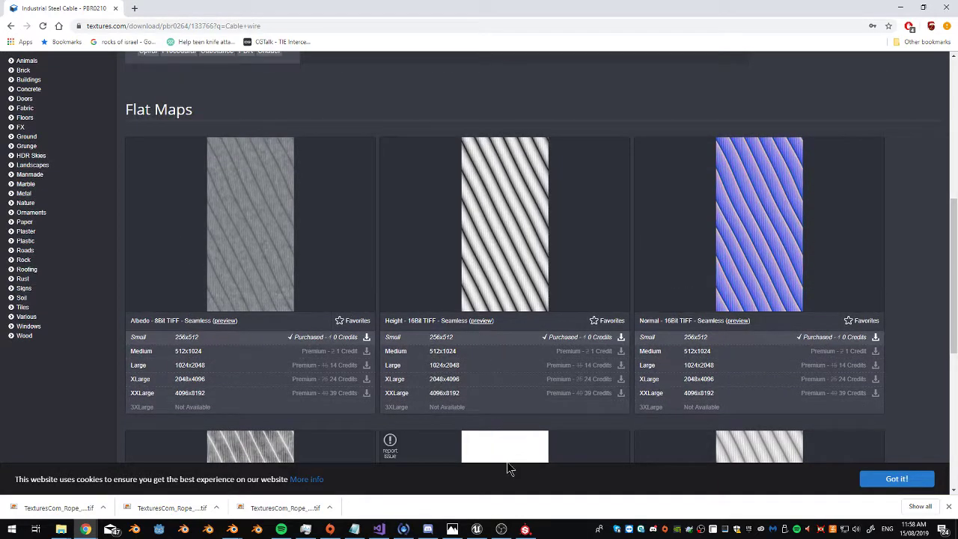
{"action": "left_click", "coordinate": [330, 507]}
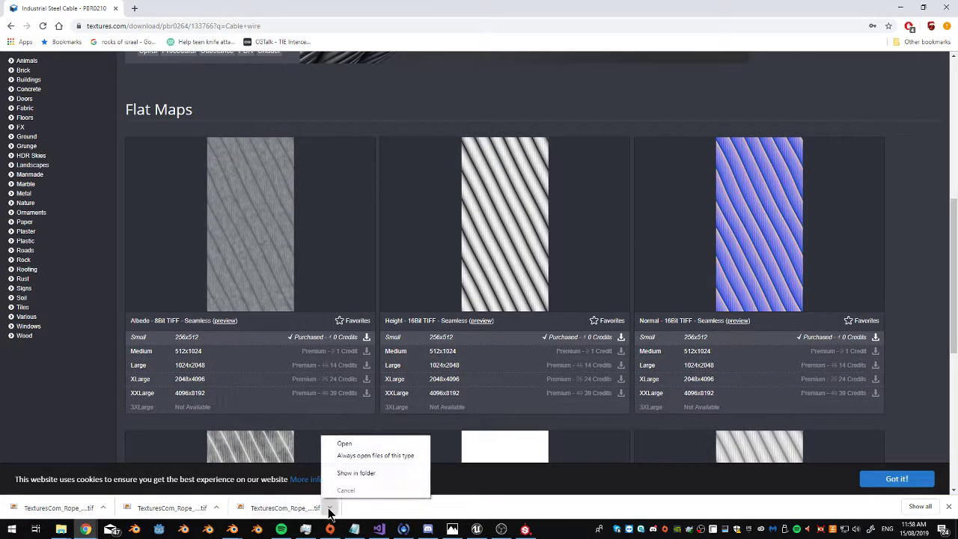
{"action": "left_click", "coordinate": [346, 476]}
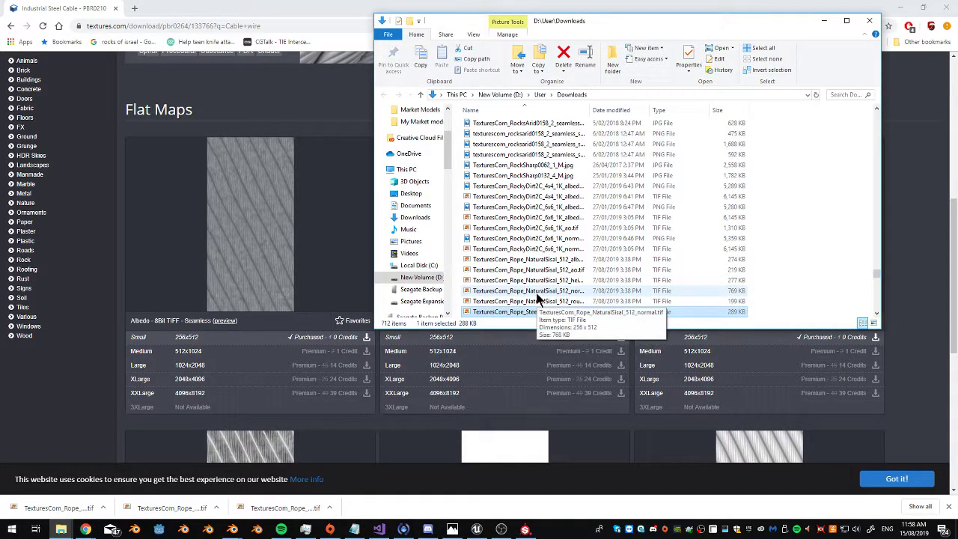
{"action": "scroll", "coordinate": [542, 314], "scroll_direction": "down", "scroll_amount": 2}
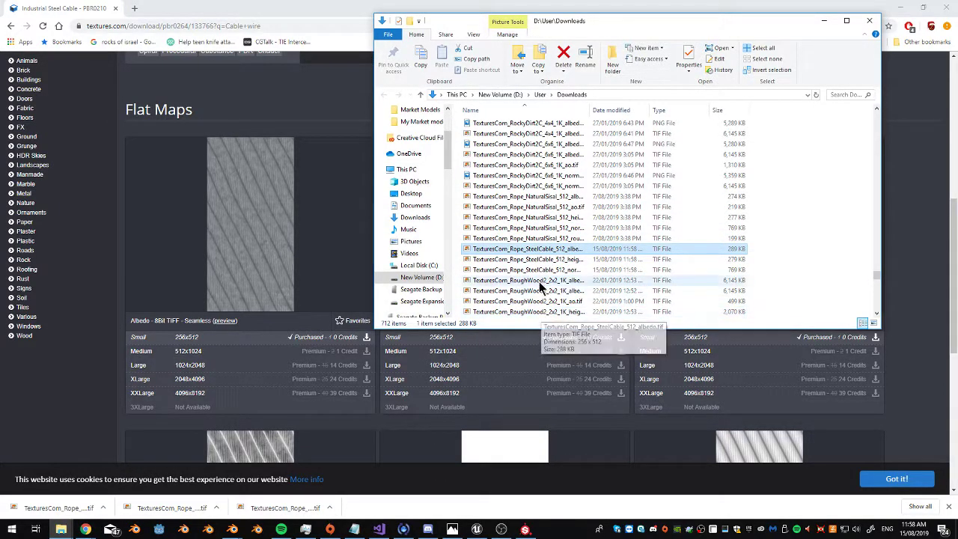
{"action": "left_click", "coordinate": [544, 270], "text": "shift"}
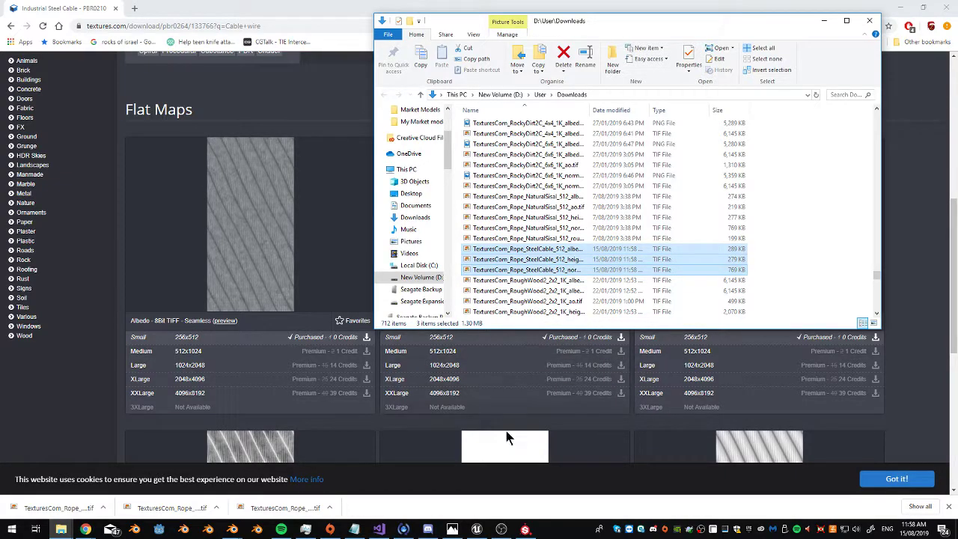
Bring the three selected SteelCable maps from the Downloads folder into Substance Painter's shelf for import
{"action": "left_click", "coordinate": [526, 530]}
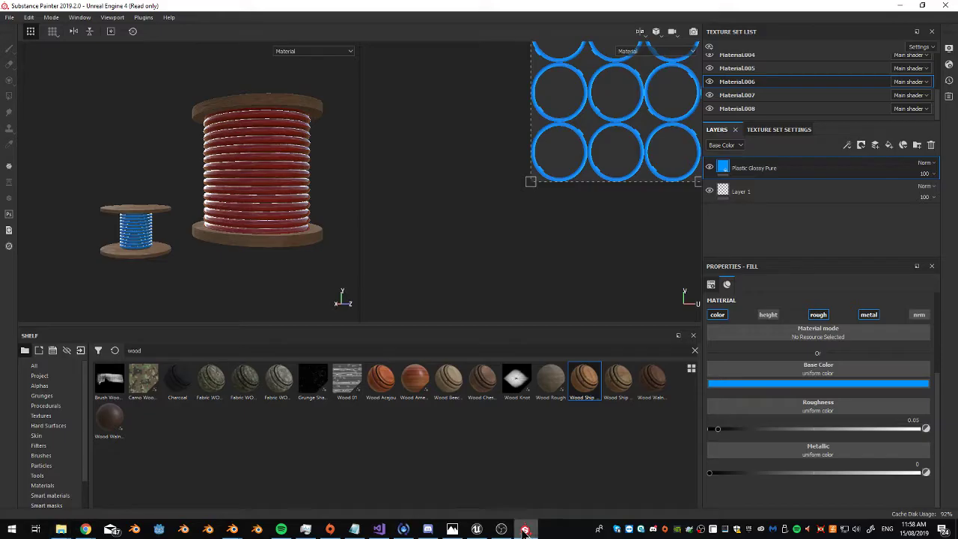
{"action": "left_click", "coordinate": [9, 530]}
{"action": "mouse_move", "coordinate": [65, 530]}
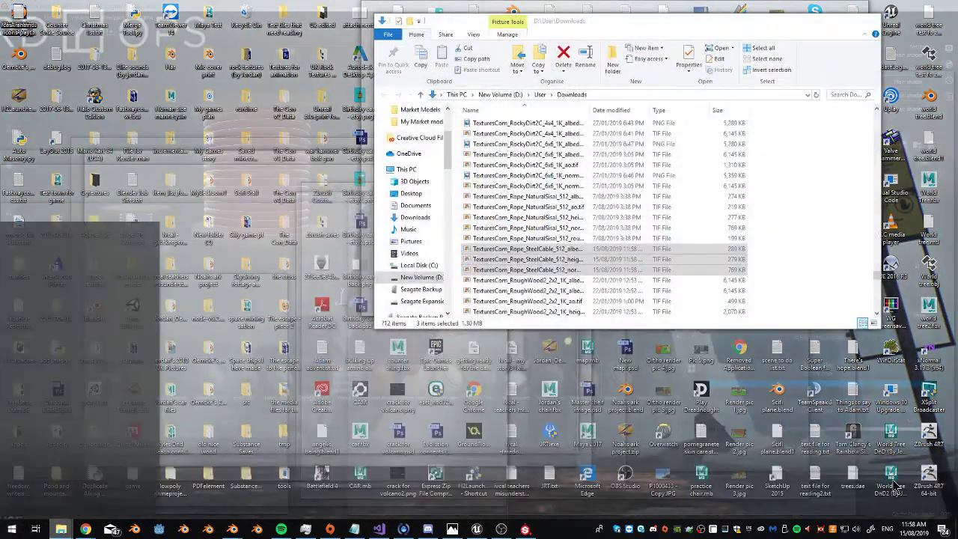
{"action": "left_click", "coordinate": [916, 490]}
{"action": "left_click_drag", "start_coordinate": [530, 255], "coordinate": [512, 458]}
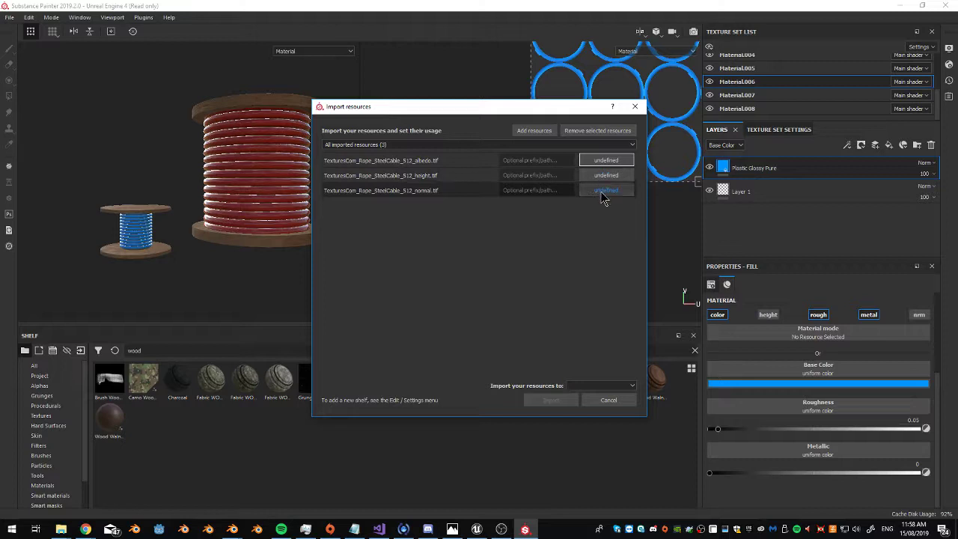
Set the import usage to alpha for the SteelCable normal map and to texture for the albedo and height maps
{"action": "left_click", "coordinate": [603, 192]}
{"action": "left_click", "coordinate": [618, 198]}
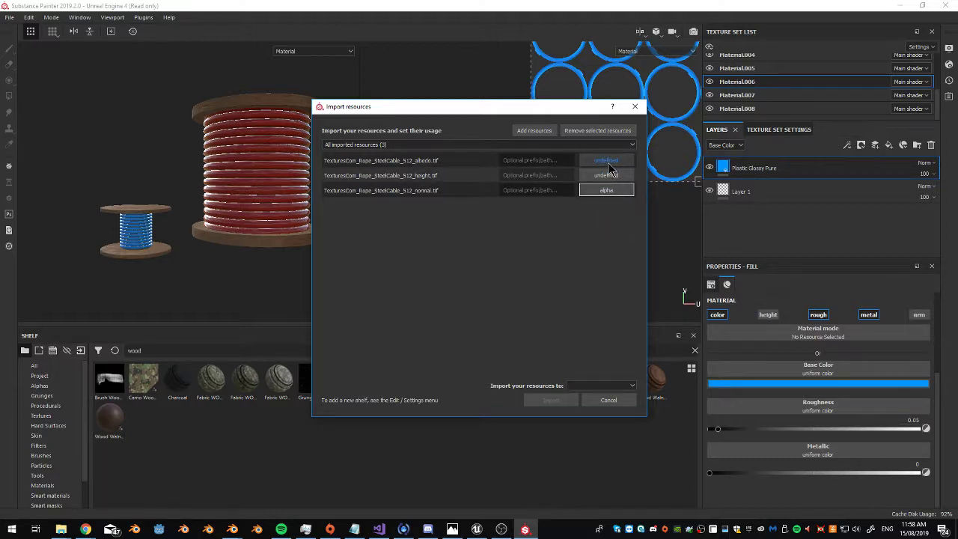
{"action": "left_click", "coordinate": [610, 162]}
{"action": "left_click", "coordinate": [627, 200]}
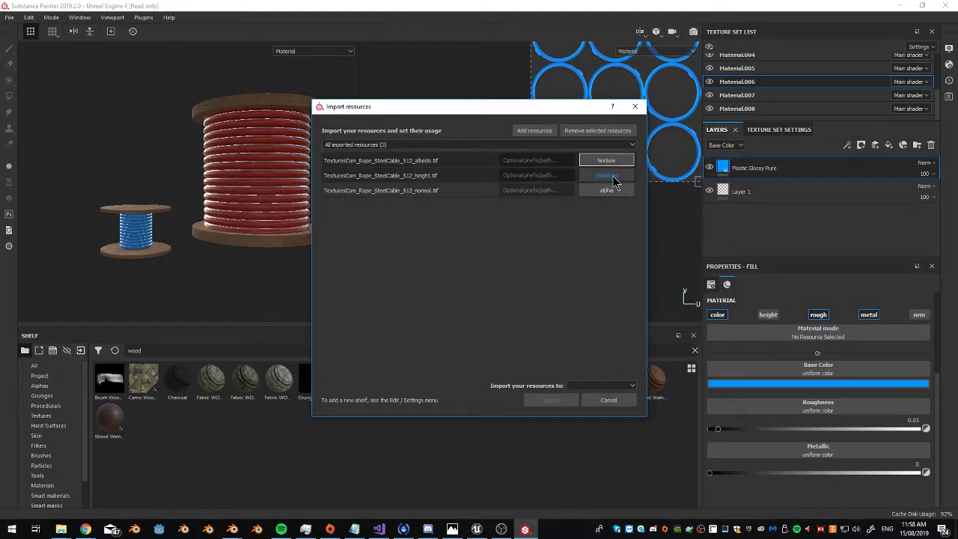
{"action": "left_click", "coordinate": [621, 177]}
{"action": "left_click", "coordinate": [631, 211]}
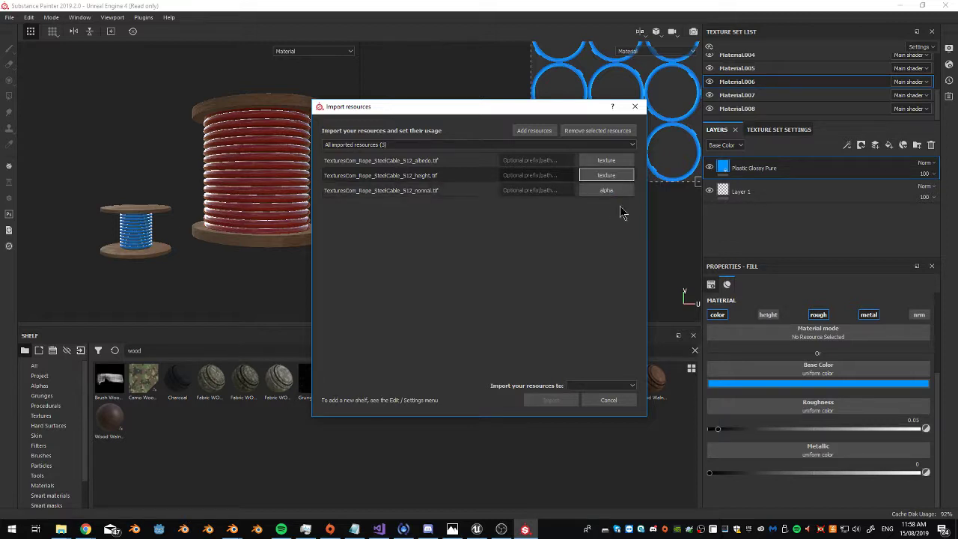
Import the three SteelCable maps into the project 'Unreal Engine 4'
{"action": "left_click", "coordinate": [595, 386]}
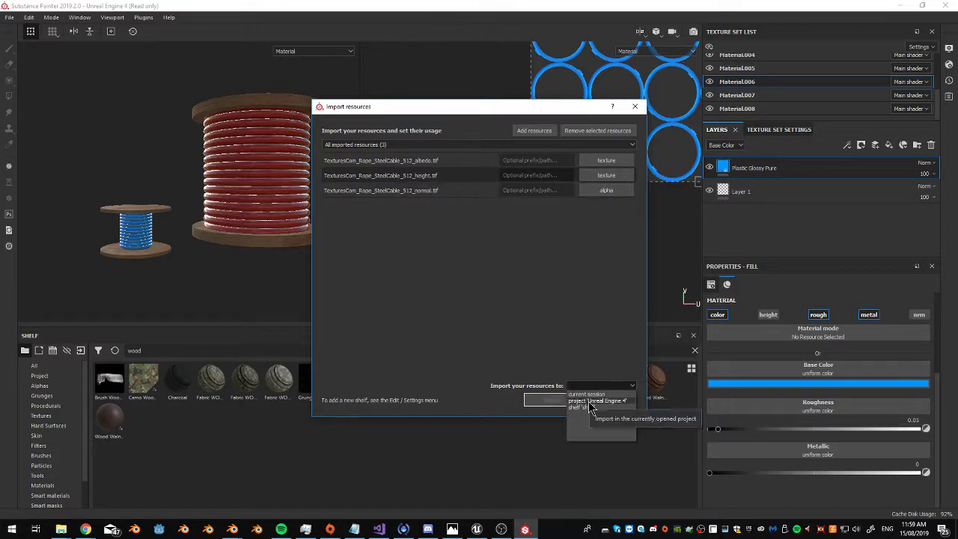
{"action": "left_click", "coordinate": [586, 407]}
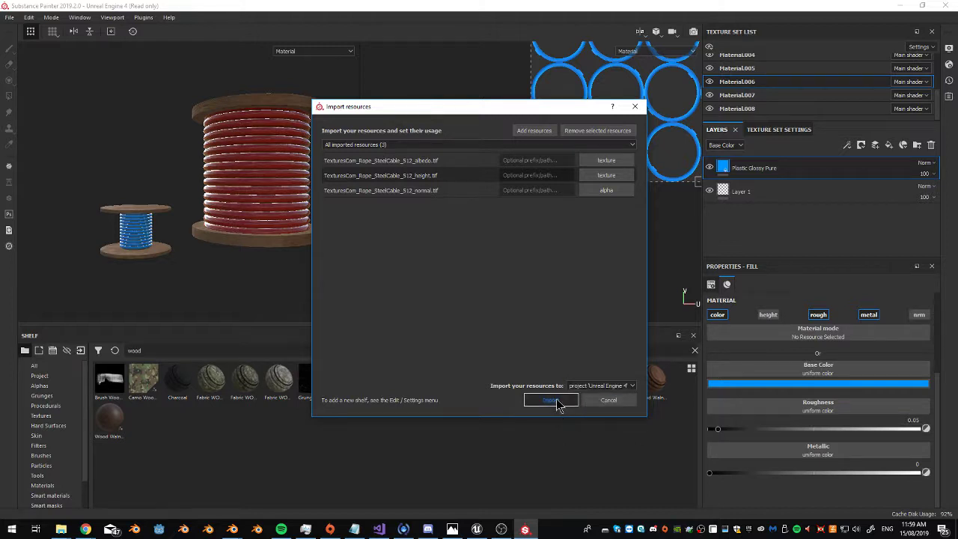
{"action": "left_click", "coordinate": [561, 400]}
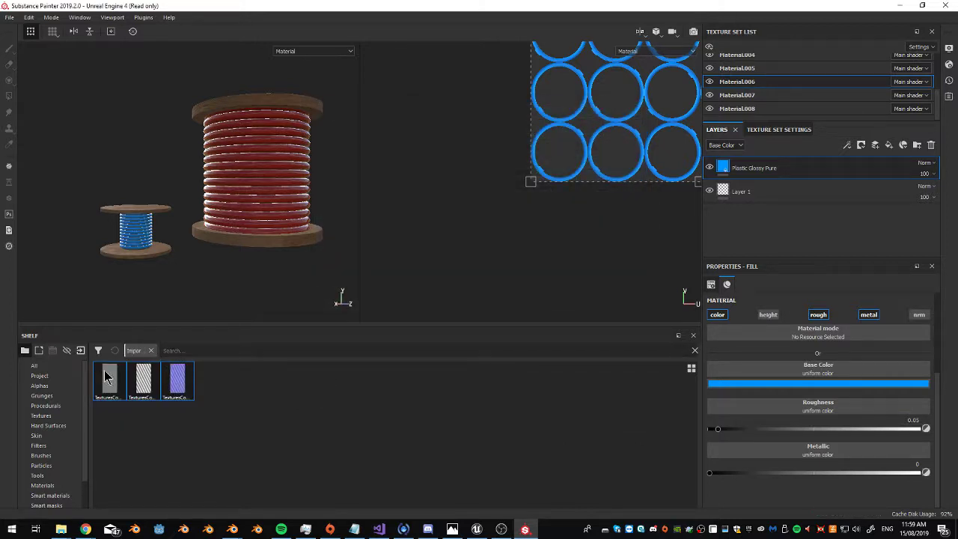
{"action": "mouse_move", "coordinate": [111, 375]}
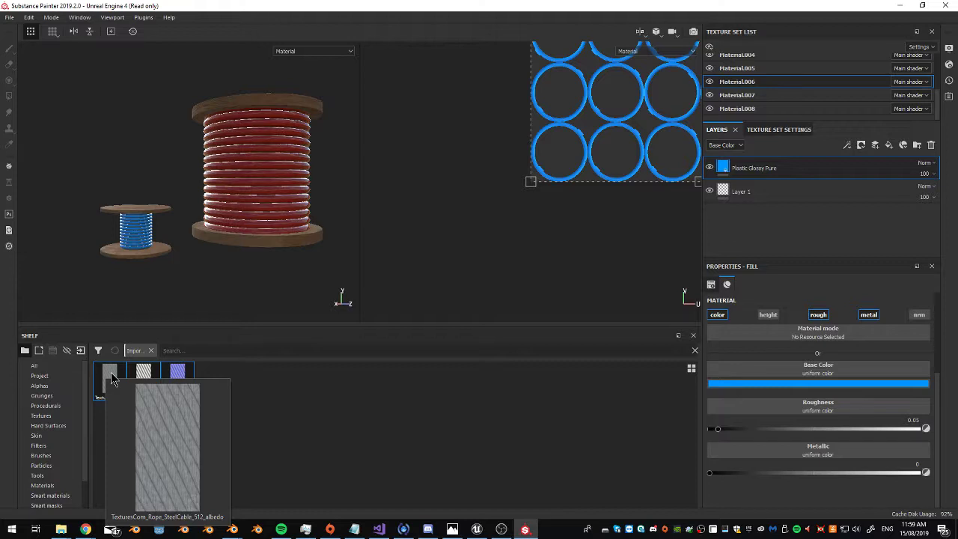
Add a fill layer to Material.006 above Plastic Glossy Pure and assign the SteelCable albedo map as its base color
{"action": "left_click", "coordinate": [710, 83]}
{"action": "left_click", "coordinate": [709, 83]}
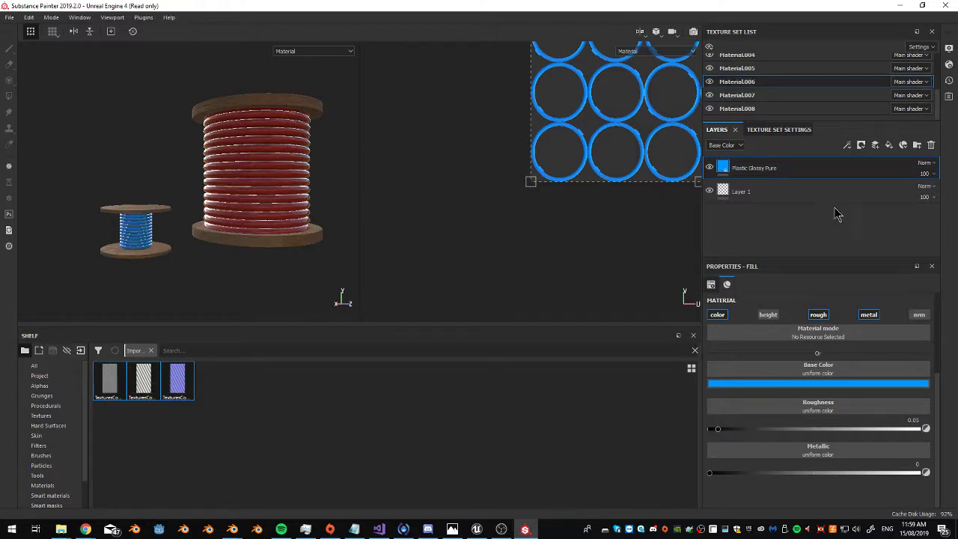
{"action": "left_click", "coordinate": [889, 146]}
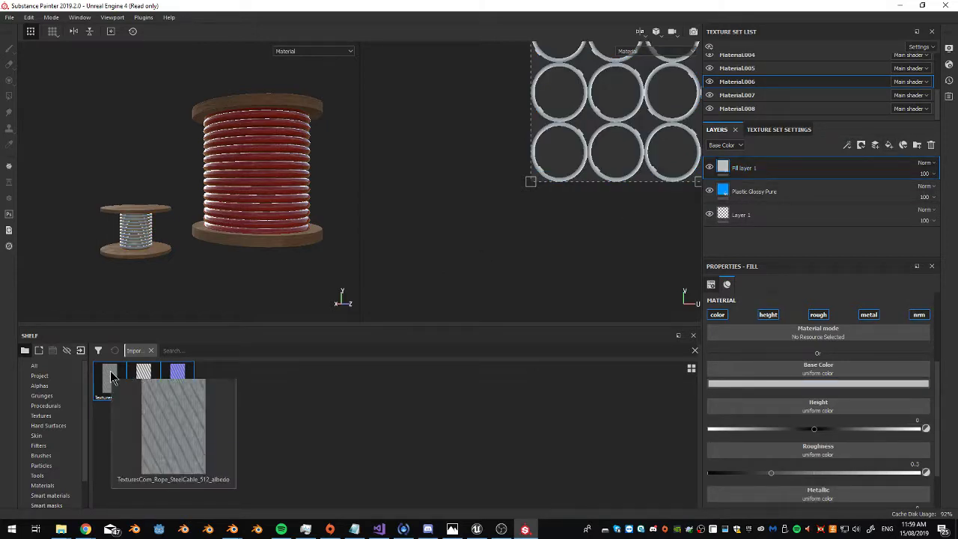
{"action": "left_click_drag", "start_coordinate": [110, 377], "coordinate": [785, 367]}
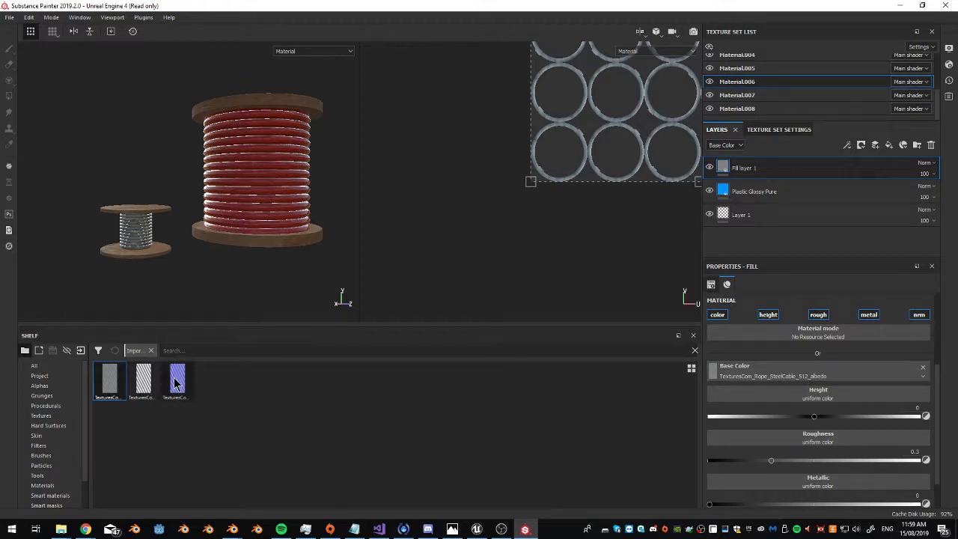
Assign the SteelCable normal and height maps to the matching channels of the new fill layer
{"action": "left_click_drag", "start_coordinate": [178, 379], "coordinate": [770, 491]}
{"action": "scroll", "coordinate": [827, 425], "scroll_direction": "down", "scroll_amount": 1}
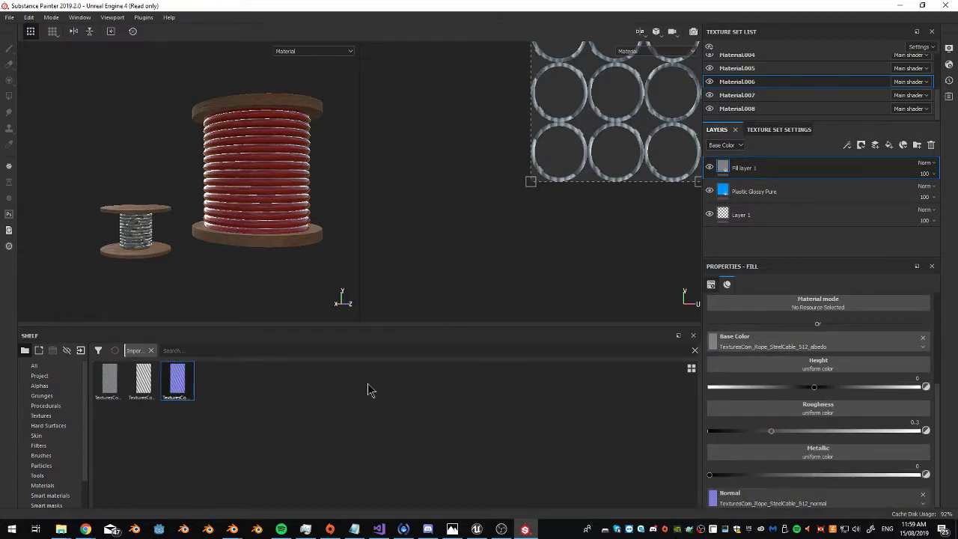
{"action": "scroll", "coordinate": [148, 250], "scroll_direction": "up", "scroll_amount": 10}
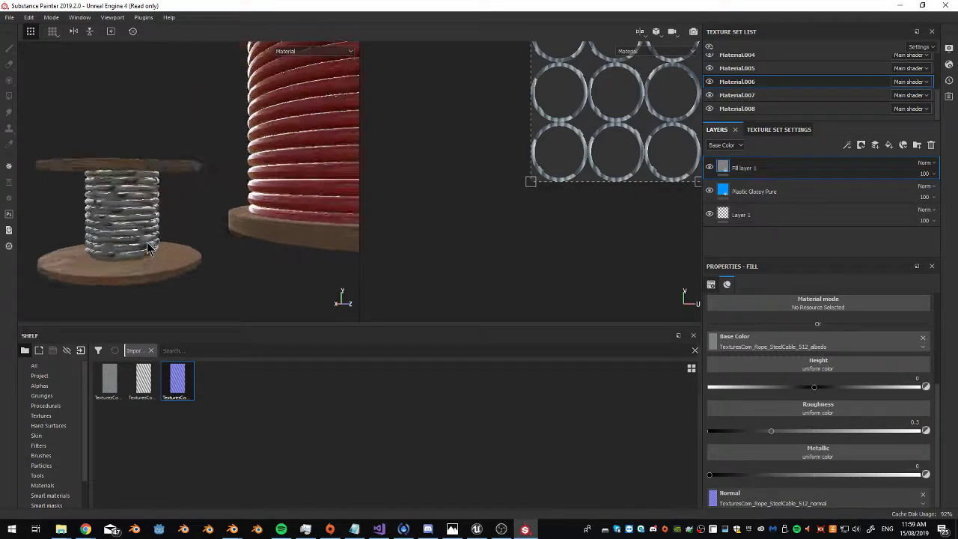
{"action": "middle_click_drag", "start_coordinate": [147, 249], "coordinate": [262, 254]}
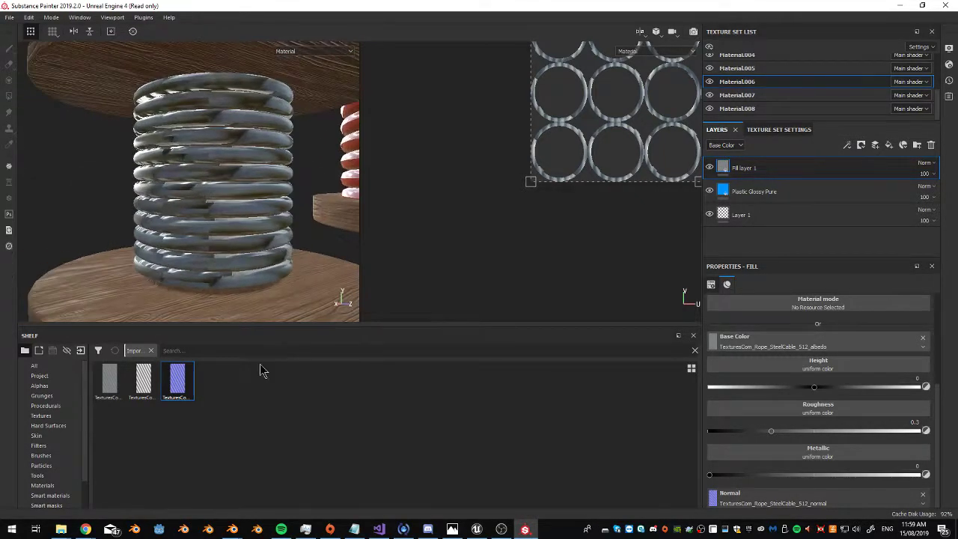
{"action": "mouse_move", "coordinate": [146, 381]}
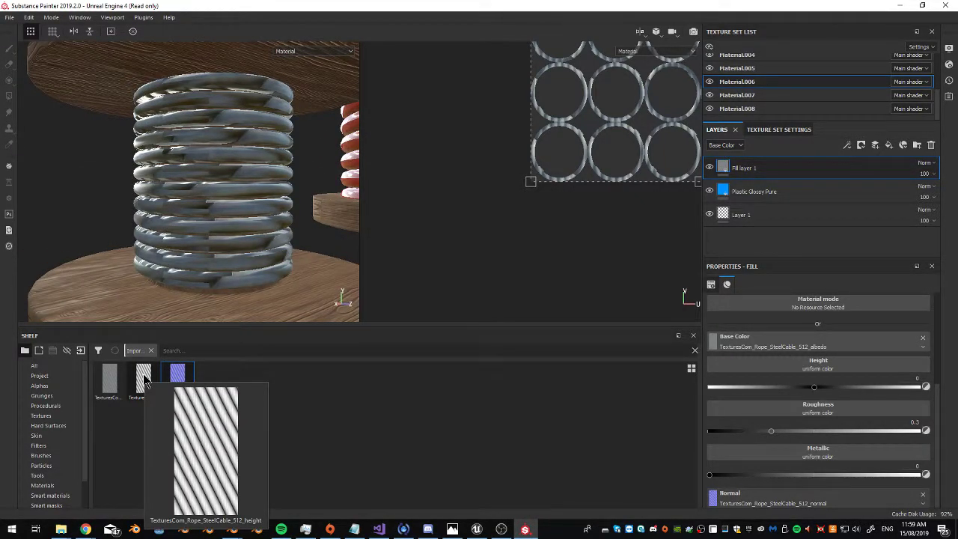
{"action": "left_click_drag", "start_coordinate": [146, 381], "coordinate": [809, 366]}
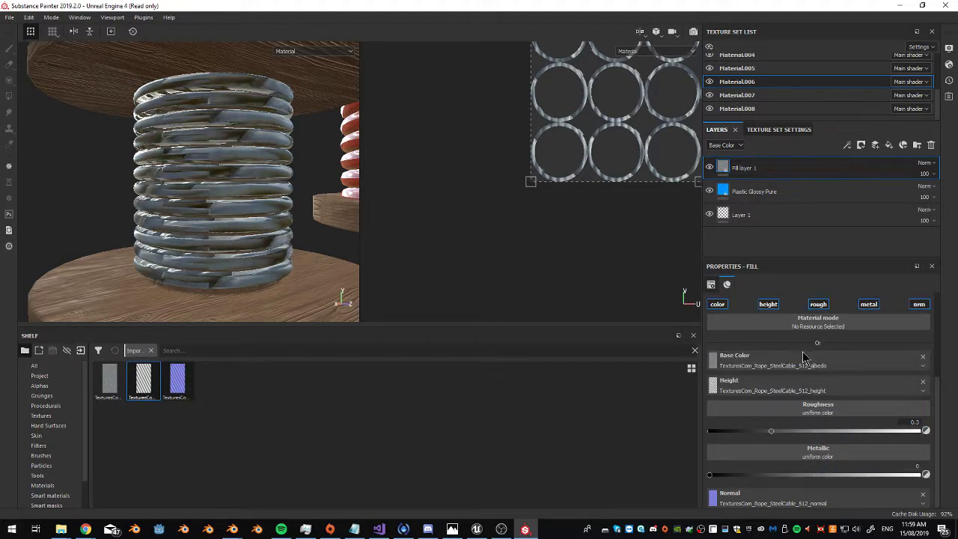
Set the steel cable fill layer's UV scale to 60.86 and inspect the twist pattern on the small spool
{"action": "scroll", "coordinate": [797, 361], "scroll_direction": "up", "scroll_amount": 4}
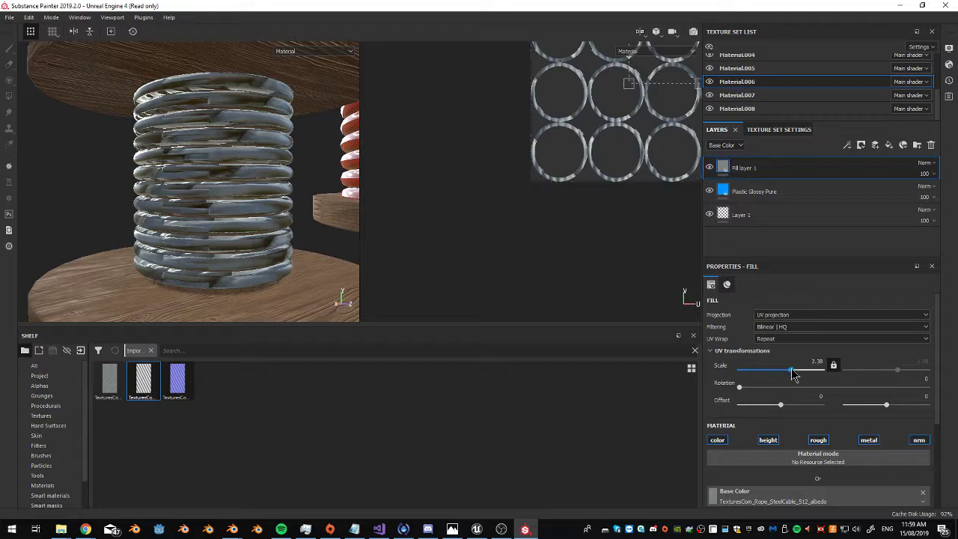
{"action": "left_click_drag", "start_coordinate": [793, 371], "coordinate": [815, 374]}
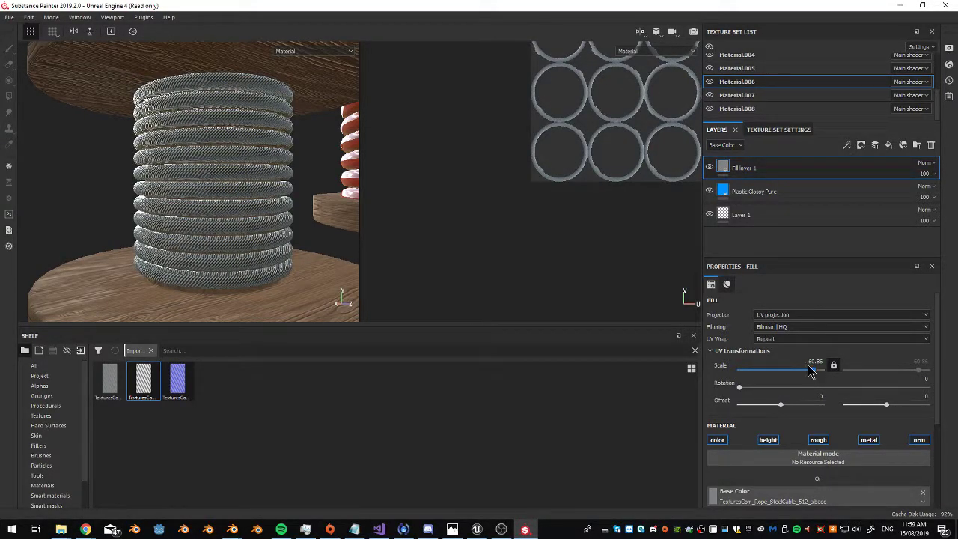
{"action": "left_click_drag", "start_coordinate": [232, 178], "coordinate": [208, 169], "text": "alt"}
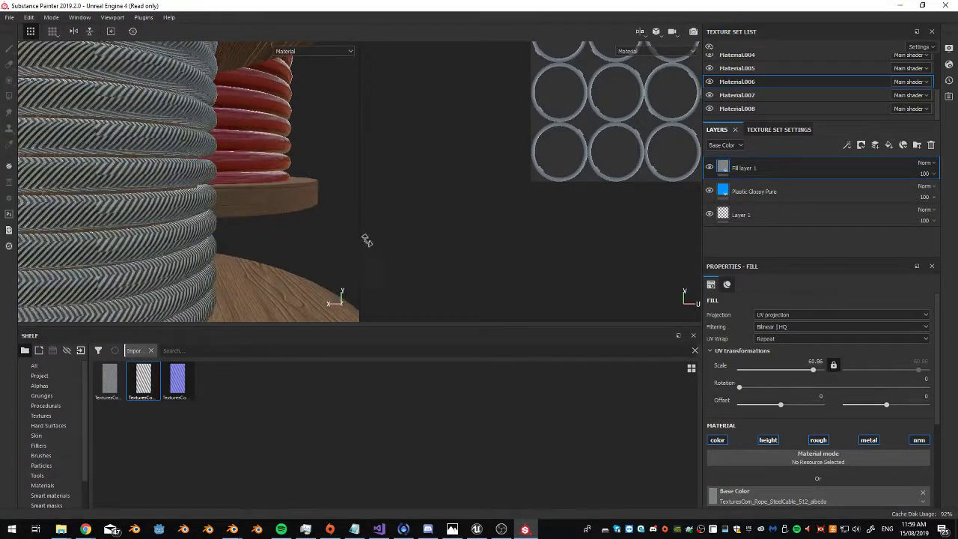
{"action": "left_click_drag", "start_coordinate": [367, 240], "coordinate": [308, 236], "text": "alt"}
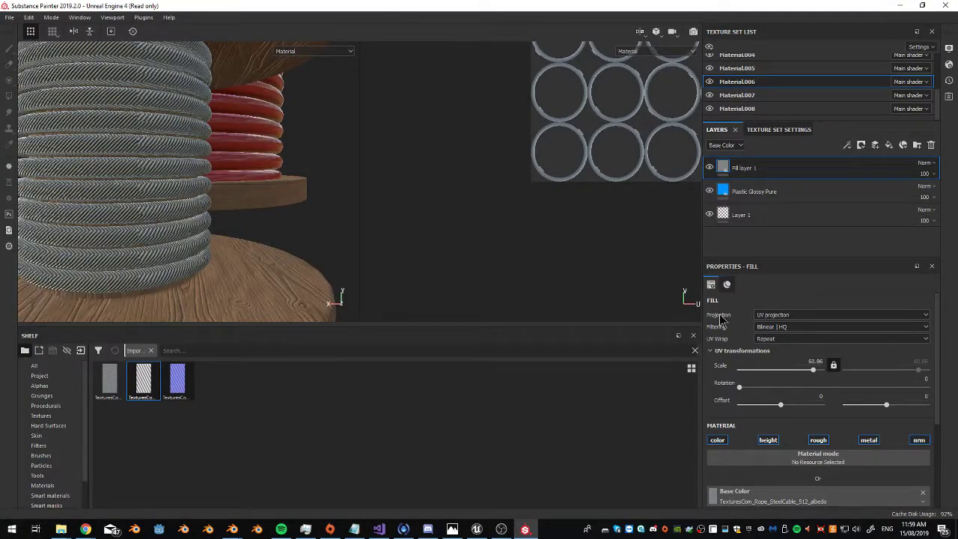
Try a UV scale of 101.91 on the steel cable fill layer and check the coils from several angles
{"action": "mouse_move", "coordinate": [815, 377]}
{"action": "left_mouse_down"}
{"action": "mouse_move", "coordinate": [796, 382]}
{"action": "mouse_move", "coordinate": [820, 379]}
{"action": "left_mouse_up"}
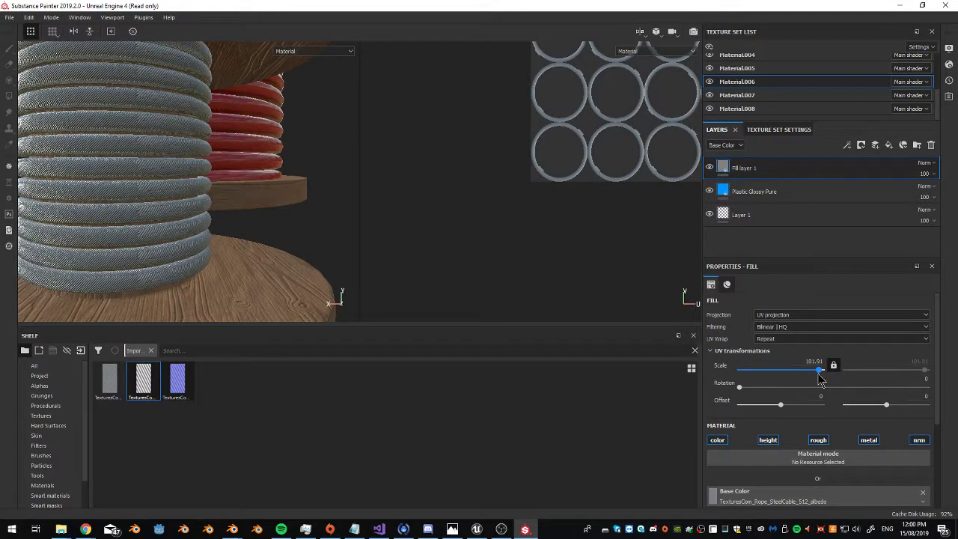
{"action": "scroll", "coordinate": [183, 267], "scroll_direction": "down", "scroll_amount": 8}
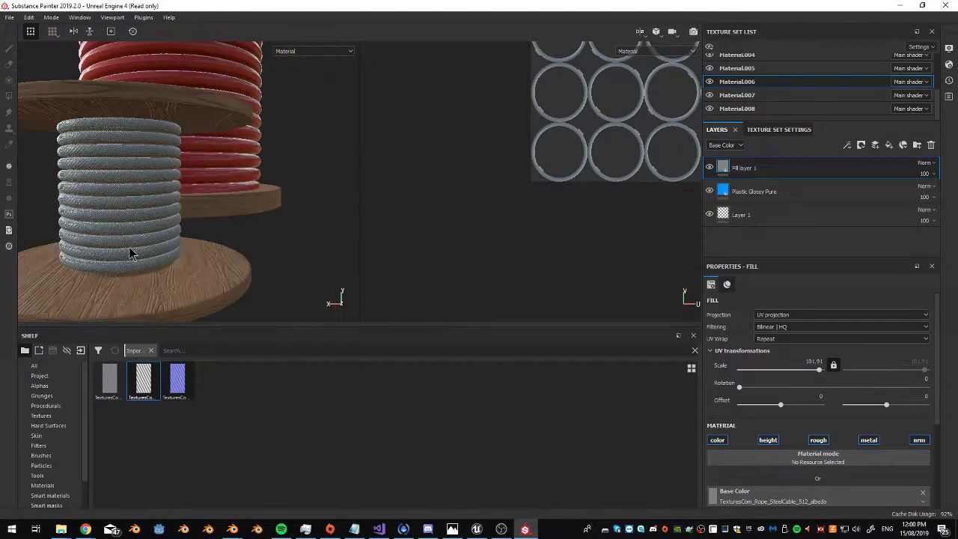
{"action": "scroll", "coordinate": [276, 188], "scroll_direction": "up", "scroll_amount": 10}
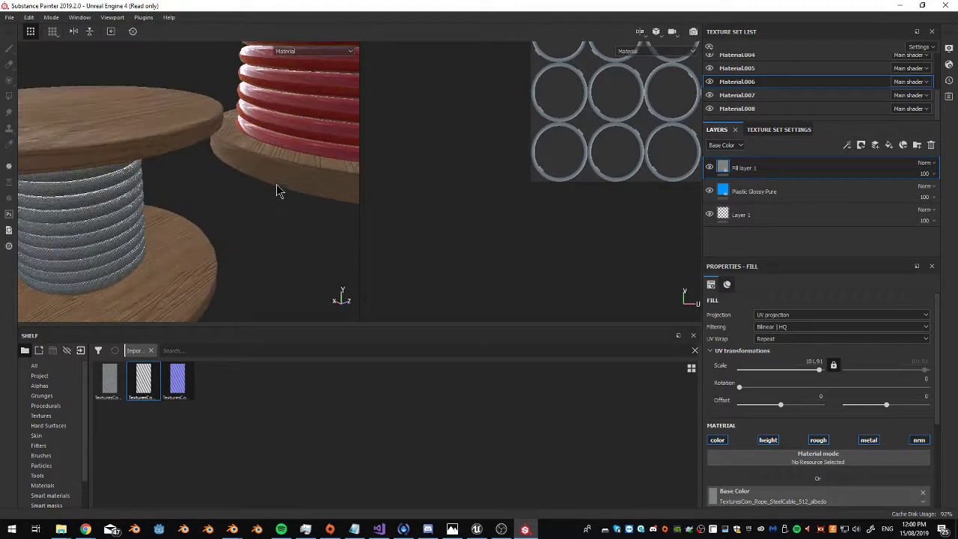
{"action": "left_click_drag", "start_coordinate": [276, 188], "coordinate": [229, 166], "text": "alt"}
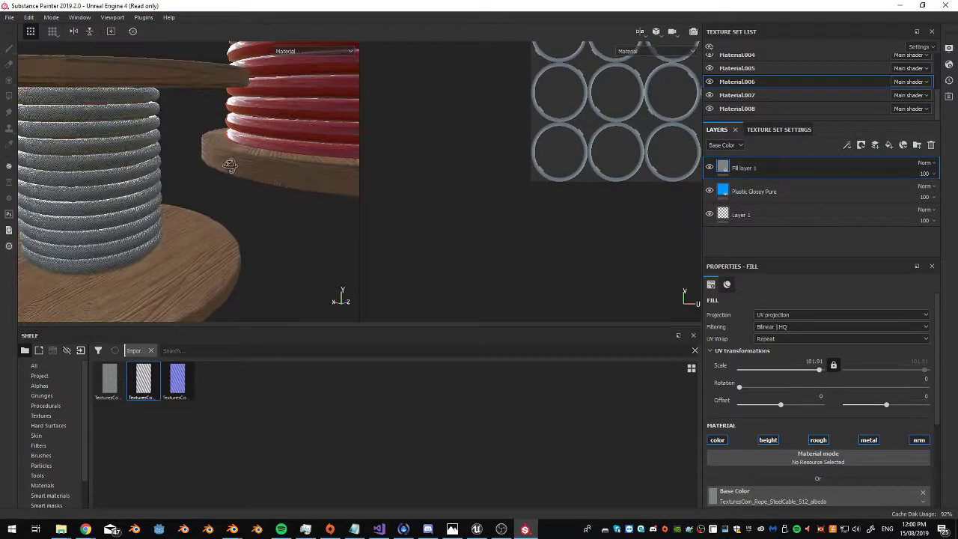
Set the steel cable fill layer's UV scale to 40.77
{"action": "left_click_drag", "start_coordinate": [818, 378], "coordinate": [809, 377]}
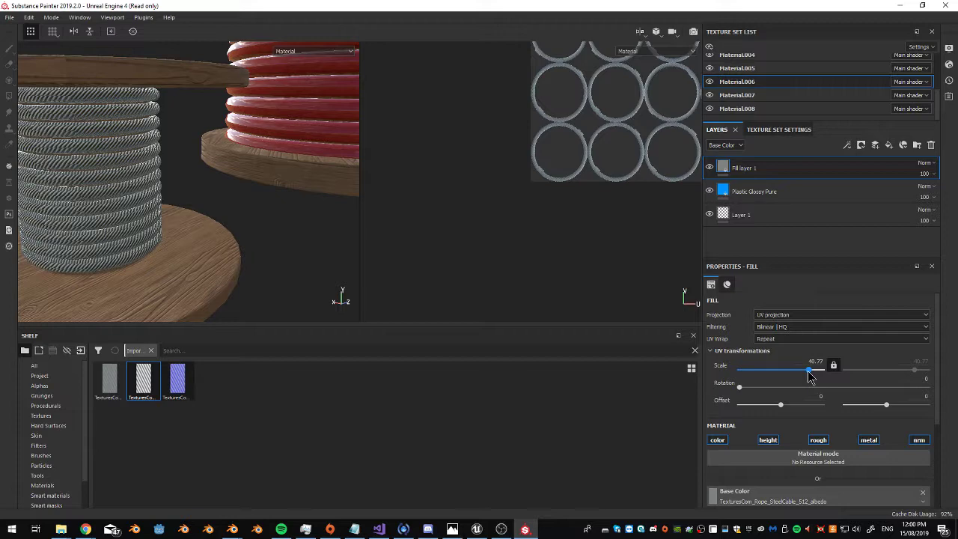
{"action": "scroll", "coordinate": [175, 189], "scroll_direction": "down", "scroll_amount": 6}
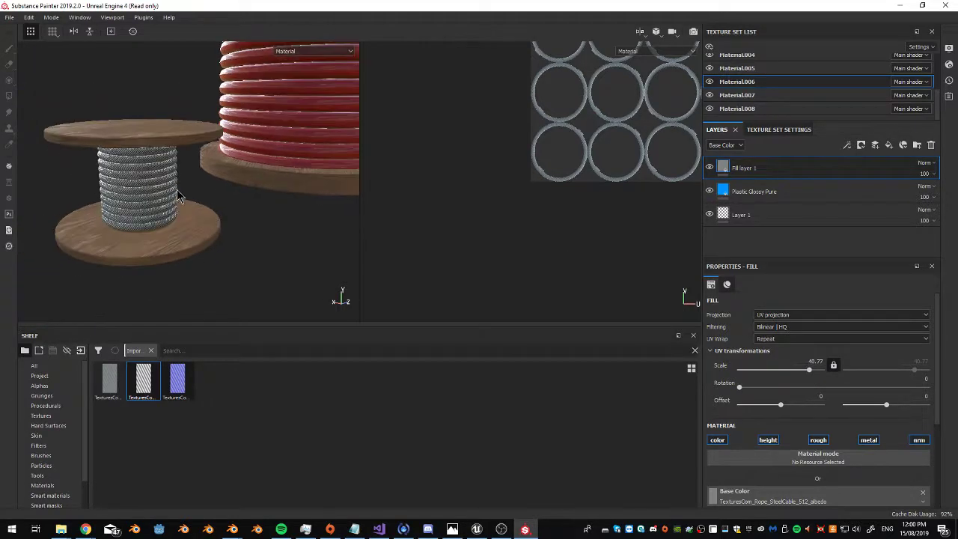
{"action": "middle_click_drag", "start_coordinate": [201, 184], "coordinate": [180, 167], "text": "alt"}
{"action": "scroll", "coordinate": [262, 188], "scroll_direction": "down", "scroll_amount": 3}
{"action": "scroll", "coordinate": [321, 186], "scroll_direction": "down", "scroll_amount": 2}
Compare the red plastic coil on the large spool with the steel cable coil on the small spool
{"action": "scroll", "coordinate": [179, 167], "scroll_direction": "up", "scroll_amount": 4}
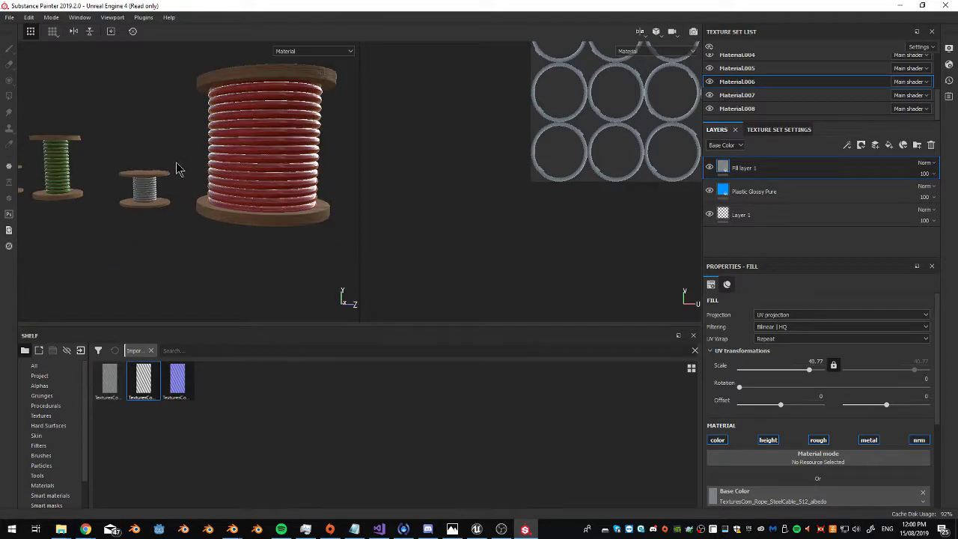
{"action": "scroll", "coordinate": [241, 152], "scroll_direction": "up", "scroll_amount": 1}
{"action": "scroll", "coordinate": [220, 157], "scroll_direction": "up", "scroll_amount": 5}
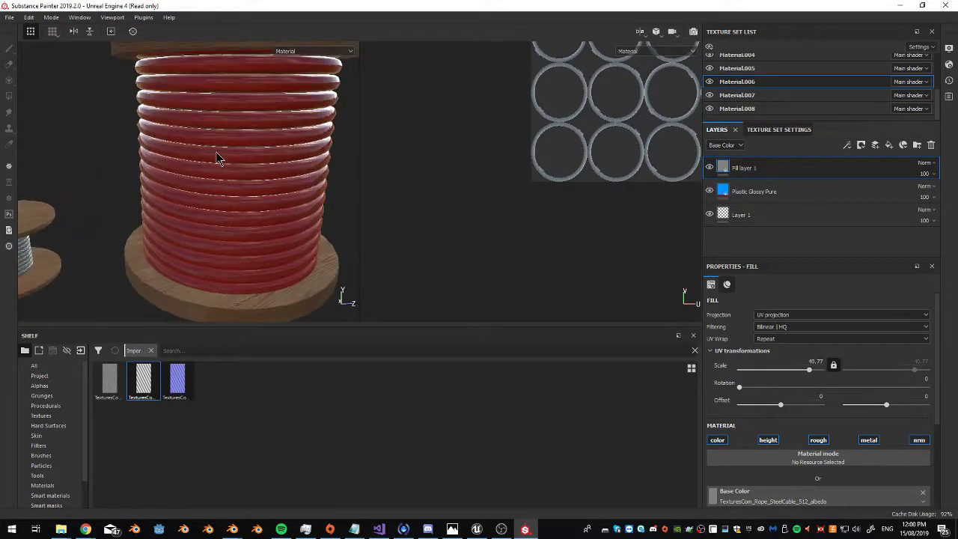
{"action": "left_click_drag", "start_coordinate": [227, 137], "coordinate": [246, 132], "text": "alt"}
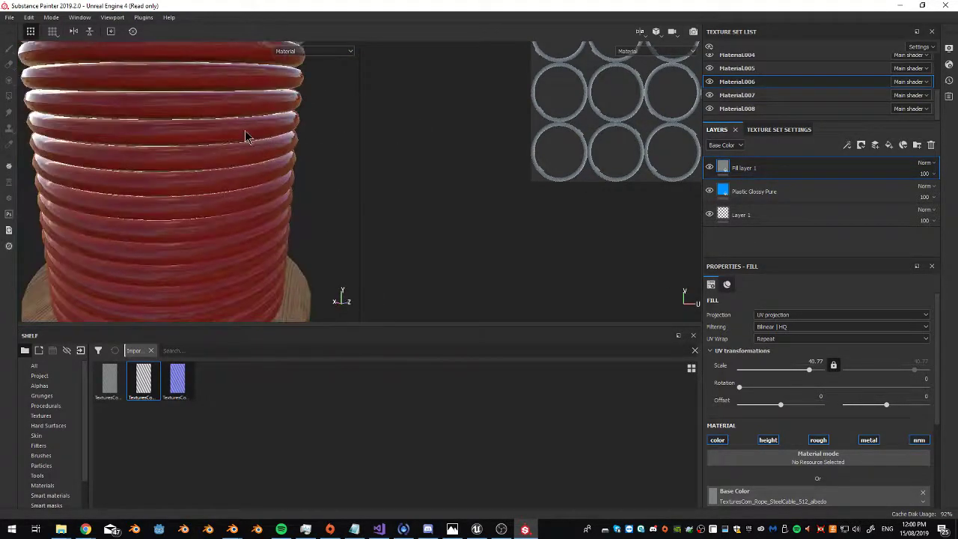
{"action": "scroll", "coordinate": [97, 187], "scroll_direction": "down", "scroll_amount": 3}
{"action": "middle_click_drag", "start_coordinate": [97, 188], "coordinate": [299, 66], "text": "alt"}
{"action": "scroll", "coordinate": [238, 185], "scroll_direction": "up", "scroll_amount": 4}
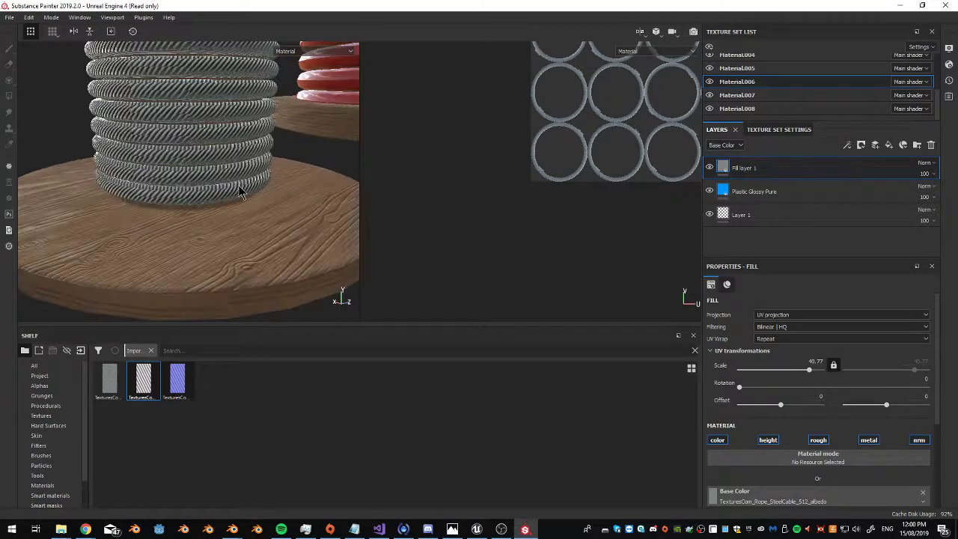
{"action": "left_click_drag", "start_coordinate": [261, 175], "coordinate": [267, 147], "text": "alt"}
{"action": "scroll", "coordinate": [229, 167], "scroll_direction": "down", "scroll_amount": 3}
{"action": "scroll", "coordinate": [229, 167], "scroll_direction": "down", "scroll_amount": 4}
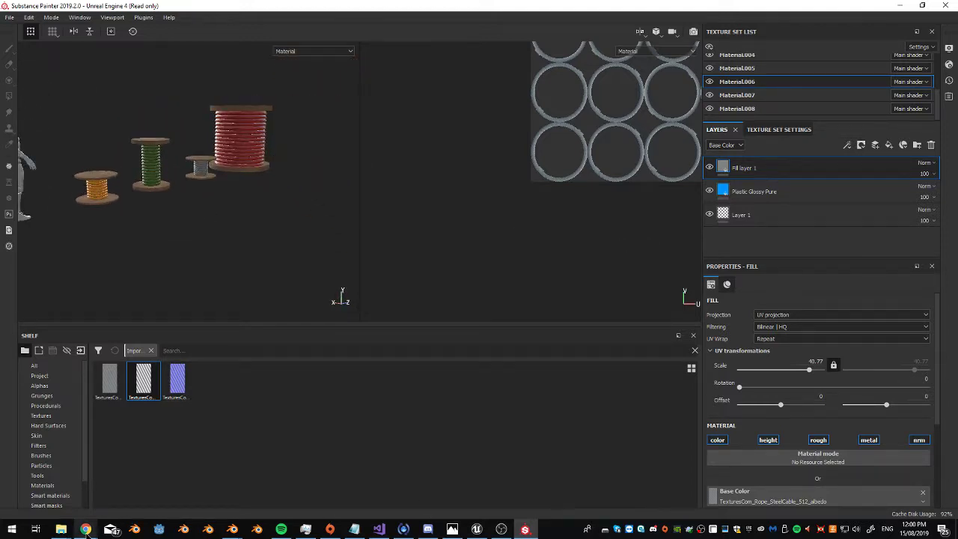
Switch to textures.com in Chrome, search for "hose" and look through the resulting textures
{"action": "mouse_move", "coordinate": [86, 530]}
{"action": "left_click", "coordinate": [370, 485]}
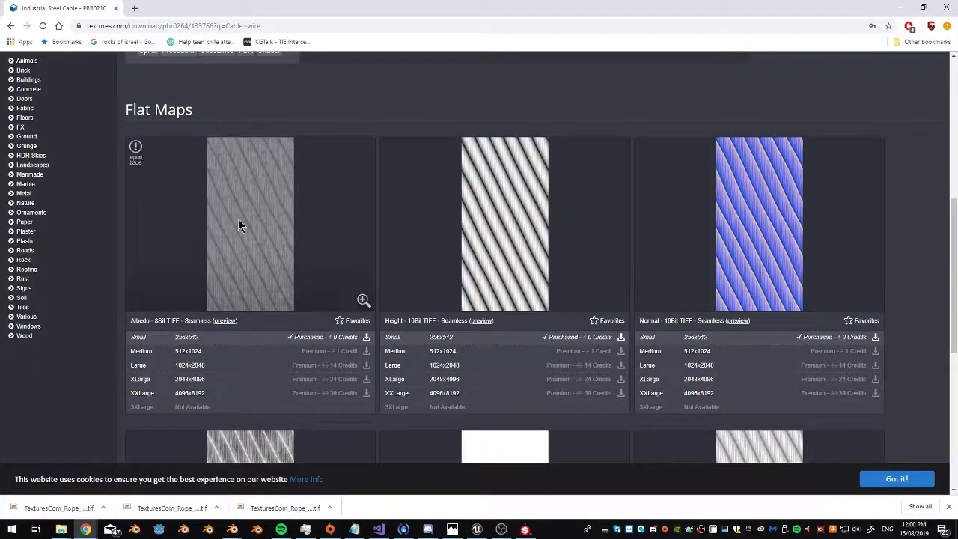
{"action": "scroll", "coordinate": [238, 219], "scroll_direction": "up", "scroll_amount": 5}
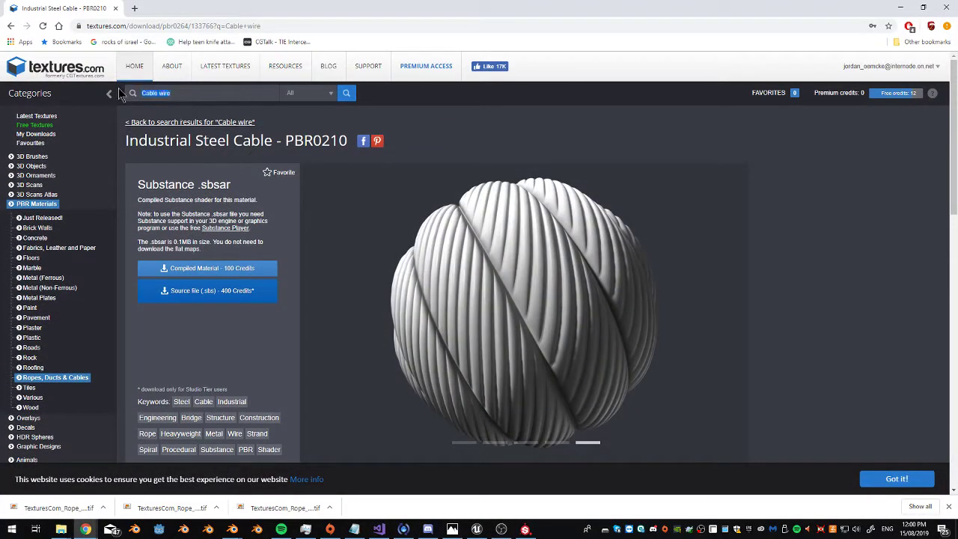
{"action": "type", "text": "hose"}
{"action": "key", "text": "Return"}
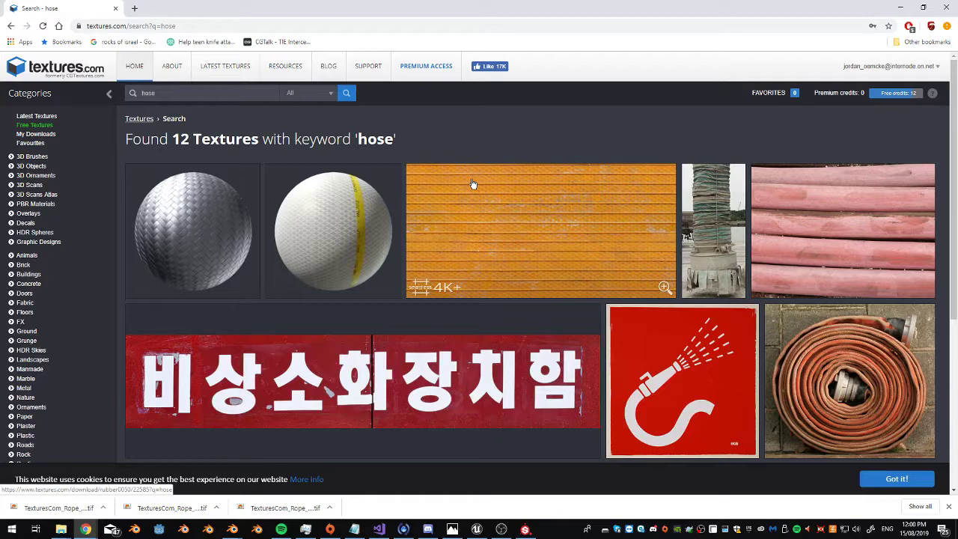
{"action": "scroll", "coordinate": [471, 183], "scroll_direction": "down", "scroll_amount": 3}
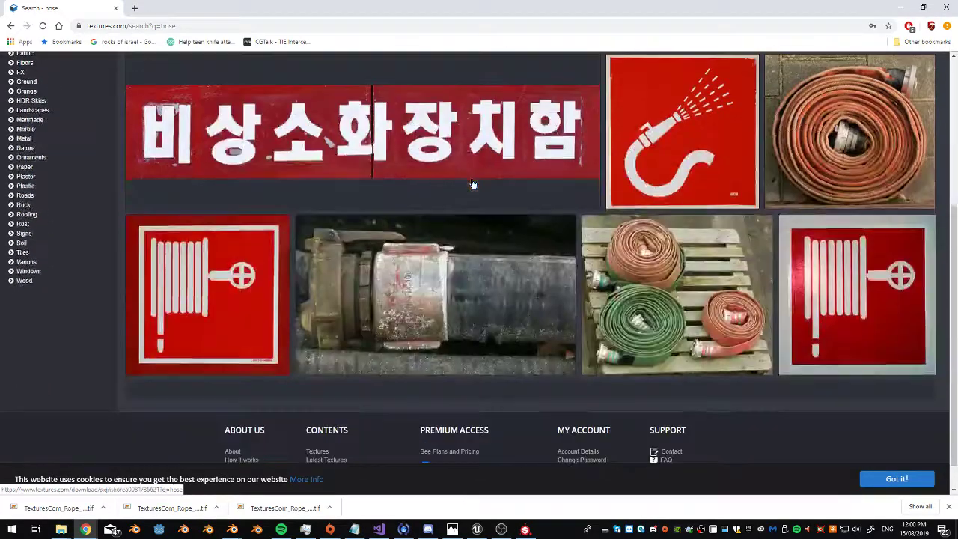
{"action": "scroll", "coordinate": [471, 183], "scroll_direction": "up", "scroll_amount": 3}
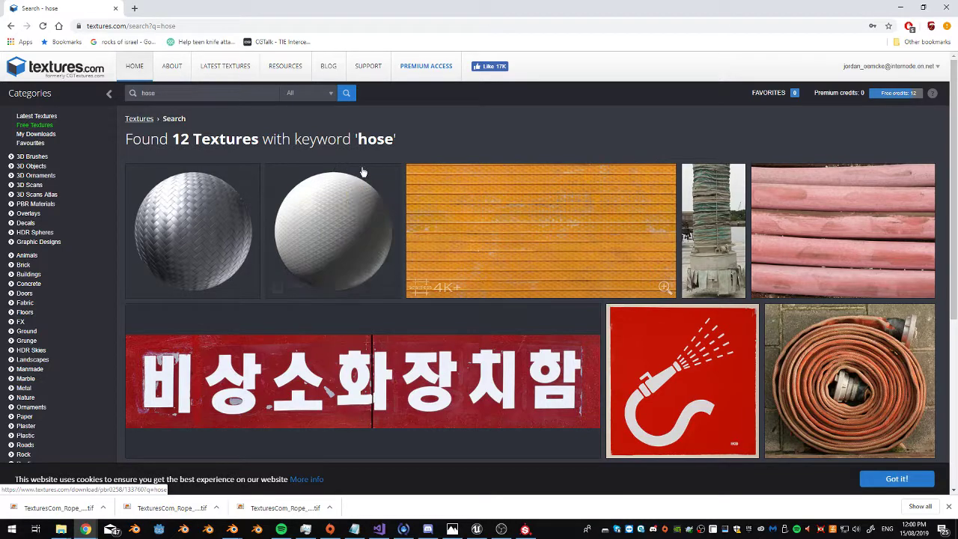
Look through the hose texture results, view the Kitchen Gas Hose material page and return to the results
{"action": "scroll", "coordinate": [347, 205], "scroll_direction": "down", "scroll_amount": 3}
{"action": "scroll", "coordinate": [347, 205], "scroll_direction": "down", "scroll_amount": 1}
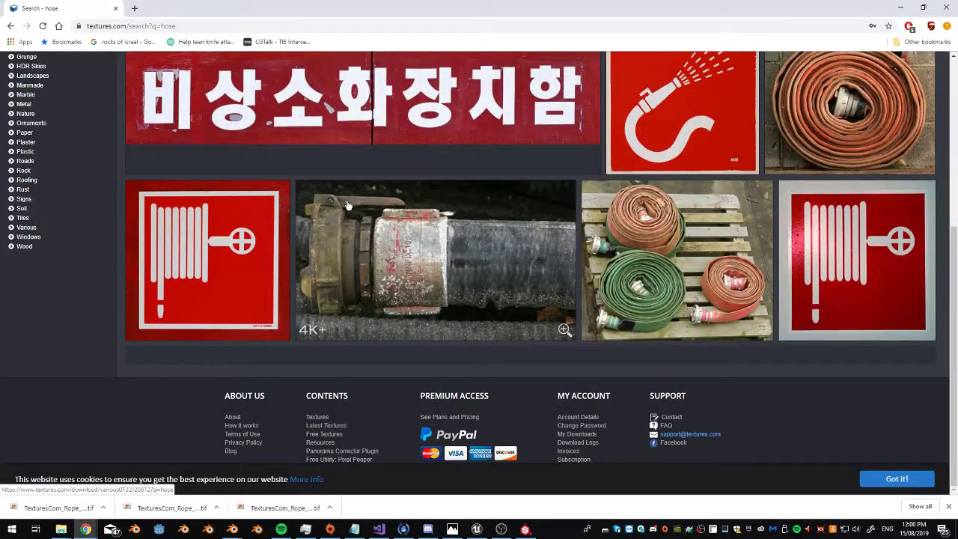
{"action": "scroll", "coordinate": [347, 205], "scroll_direction": "up", "scroll_amount": 4}
{"action": "left_click", "coordinate": [325, 205]}
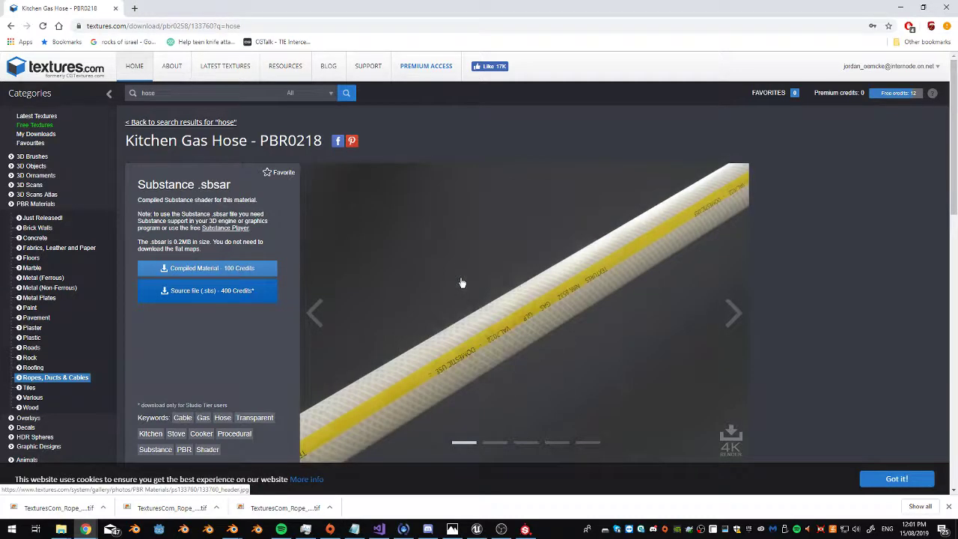
{"action": "scroll", "coordinate": [461, 284], "scroll_direction": "down", "scroll_amount": 1}
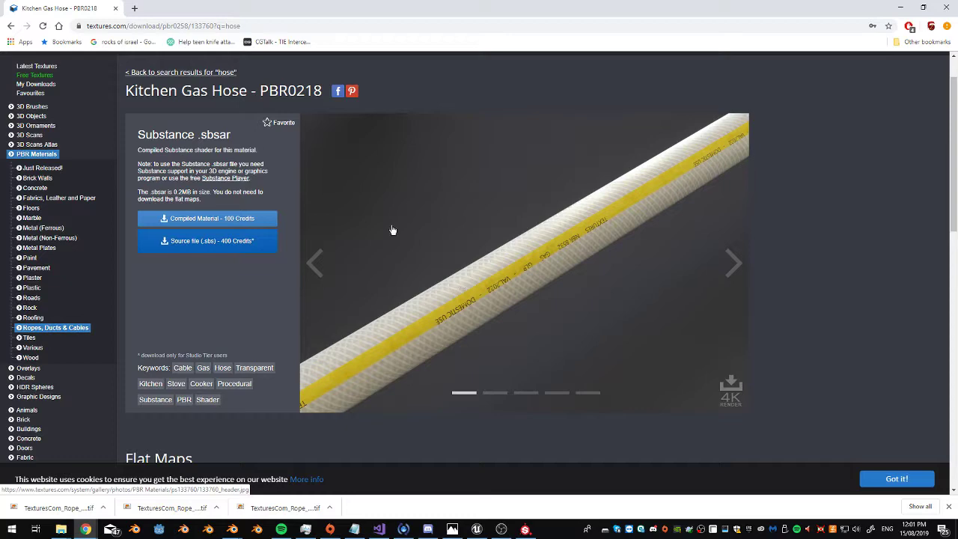
{"action": "left_click", "coordinate": [9, 27]}
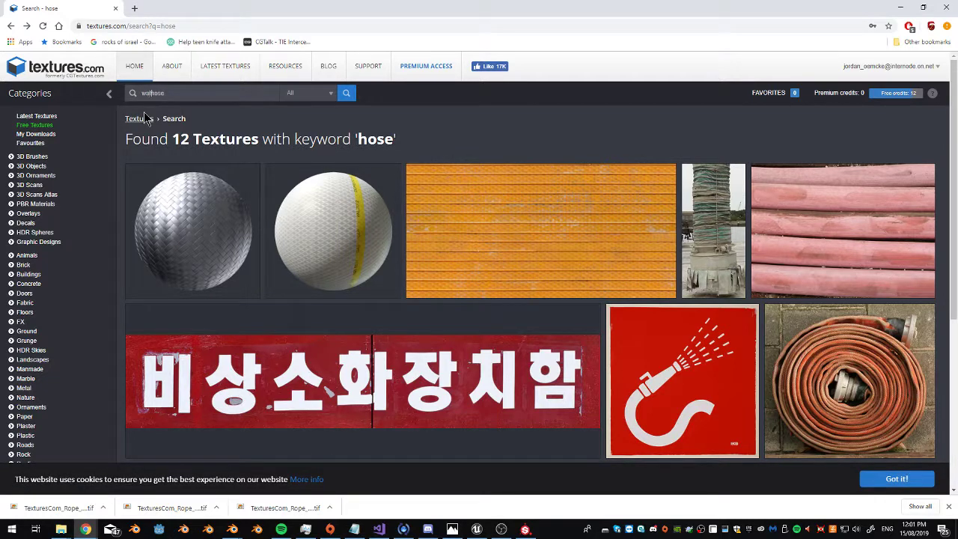
Search for "water hose", go back to the "hose" results, and check the Pneumatic Hose material before returning to the results
{"action": "key", "text": "Return"}
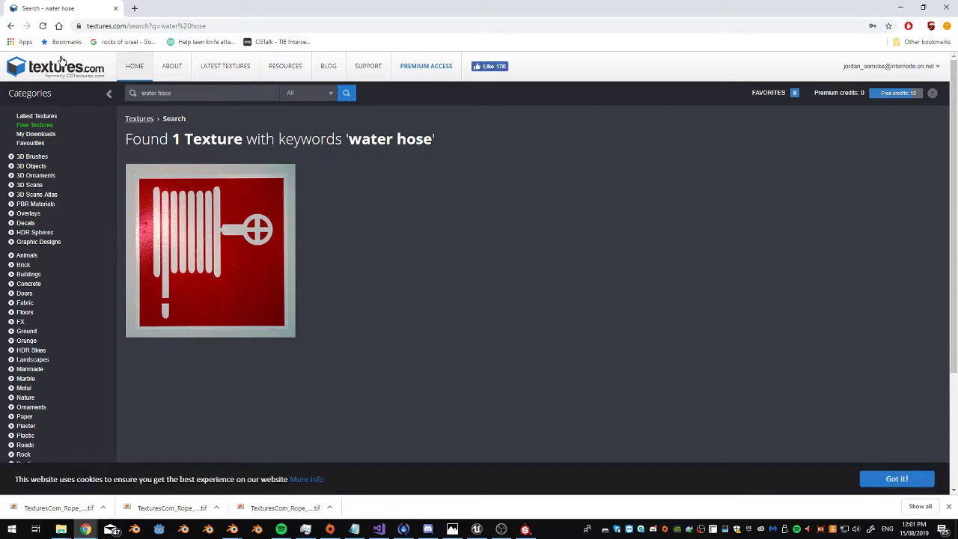
{"action": "left_click", "coordinate": [10, 29]}
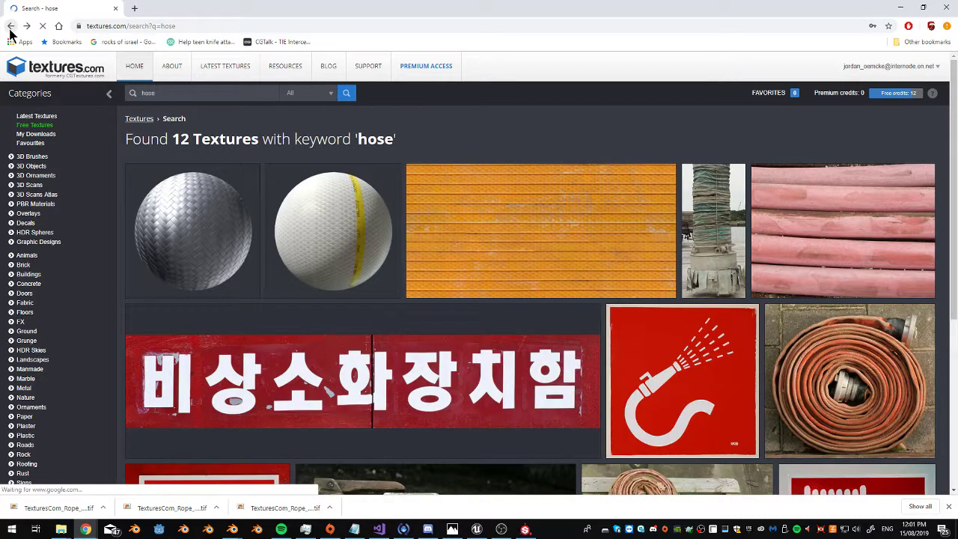
{"action": "scroll", "coordinate": [278, 204], "scroll_direction": "down", "scroll_amount": 4}
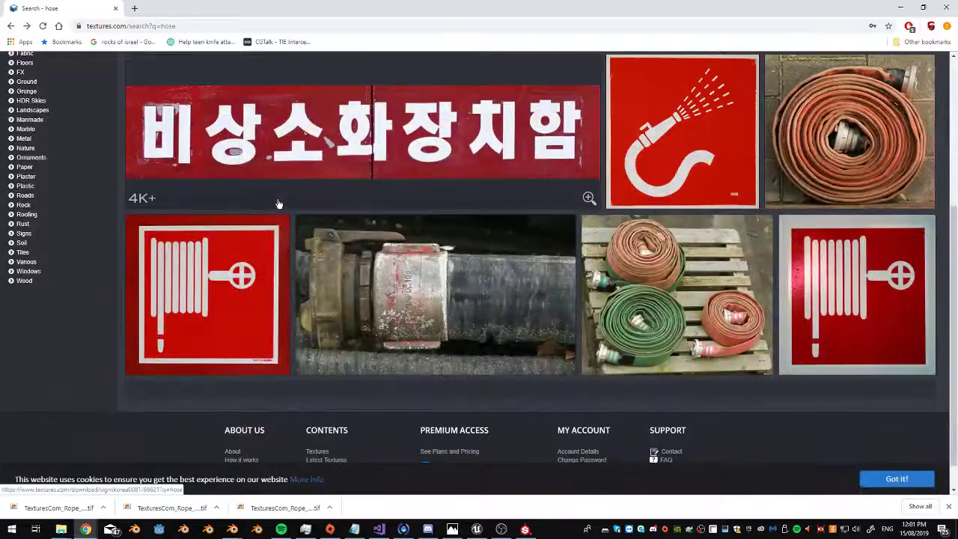
{"action": "scroll", "coordinate": [278, 204], "scroll_direction": "up", "scroll_amount": 4}
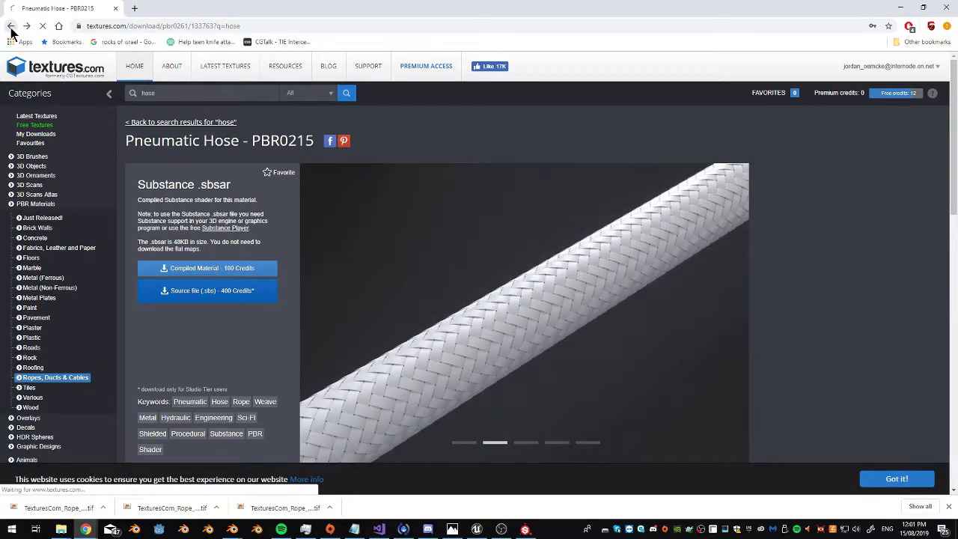
{"action": "left_click", "coordinate": [10, 26]}
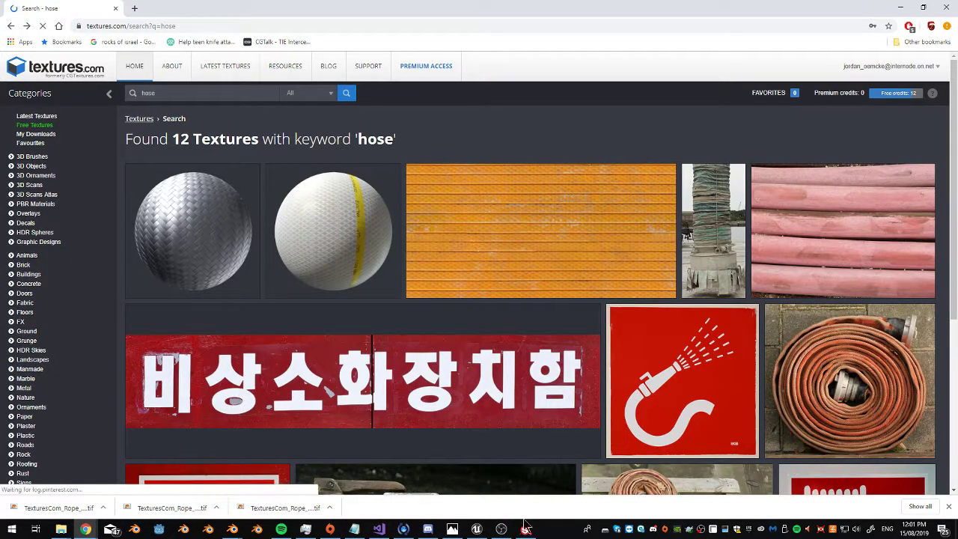
Switch to Substance Painter and examine the spools' wood discs and coils from above and from the side
{"action": "mouse_move", "coordinate": [477, 530]}
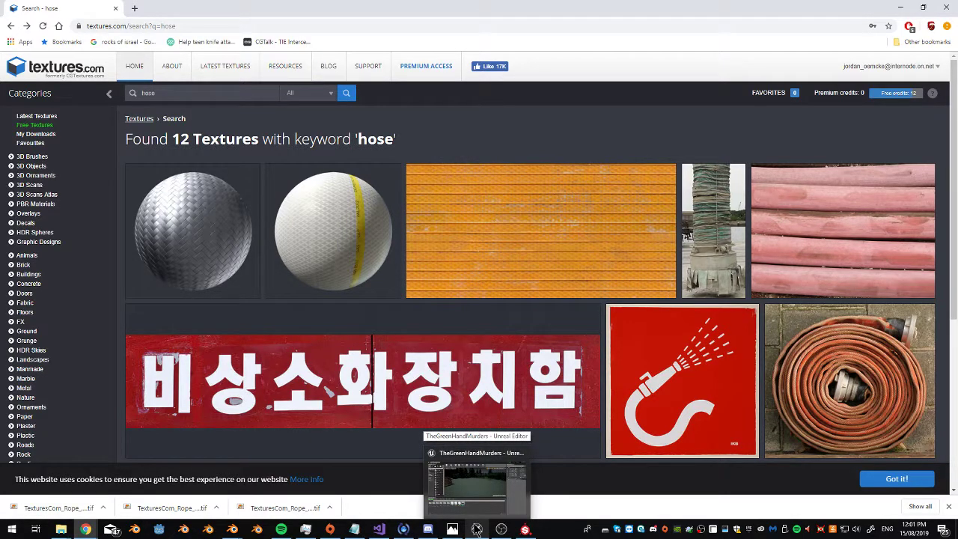
{"action": "mouse_move", "coordinate": [524, 530]}
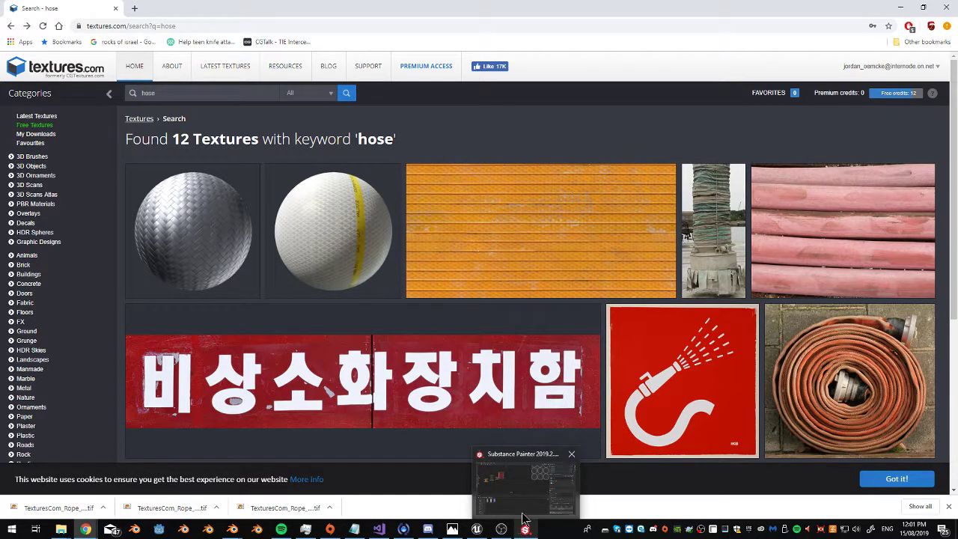
{"action": "left_click", "coordinate": [517, 500]}
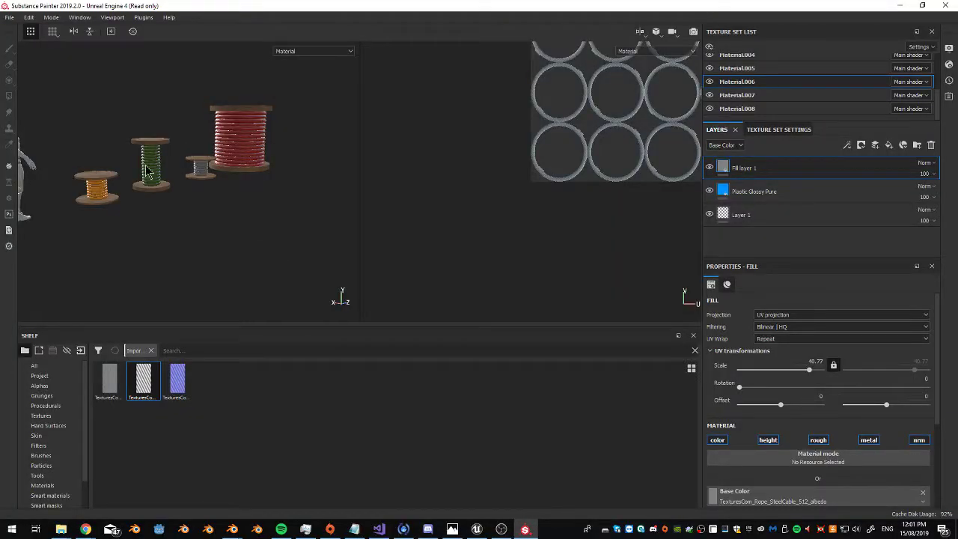
{"action": "left_click_drag", "start_coordinate": [148, 171], "coordinate": [126, 221], "text": "alt"}
{"action": "scroll", "coordinate": [235, 198], "scroll_direction": "up", "scroll_amount": 10}
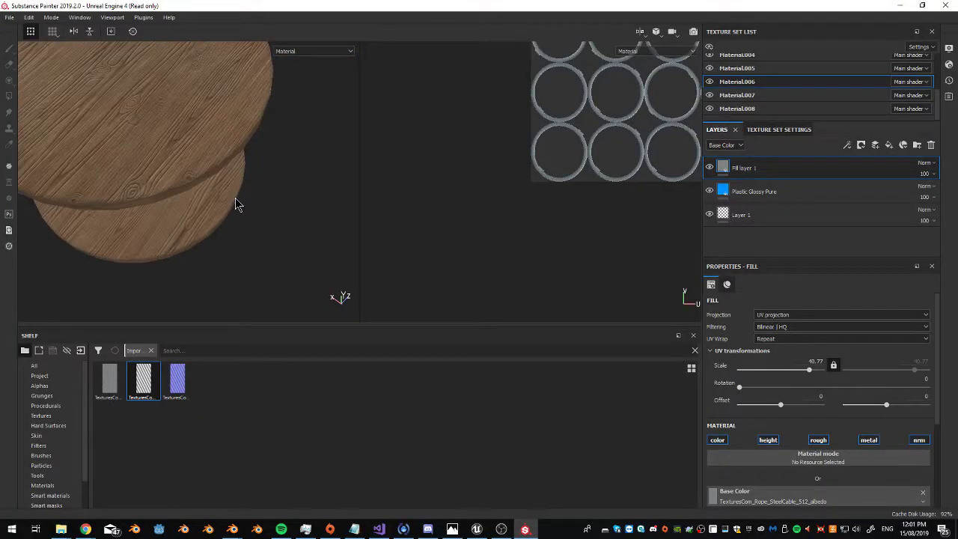
{"action": "scroll", "coordinate": [235, 198], "scroll_direction": "down", "scroll_amount": 8}
{"action": "left_click_drag", "start_coordinate": [231, 141], "coordinate": [186, 179], "text": "alt"}
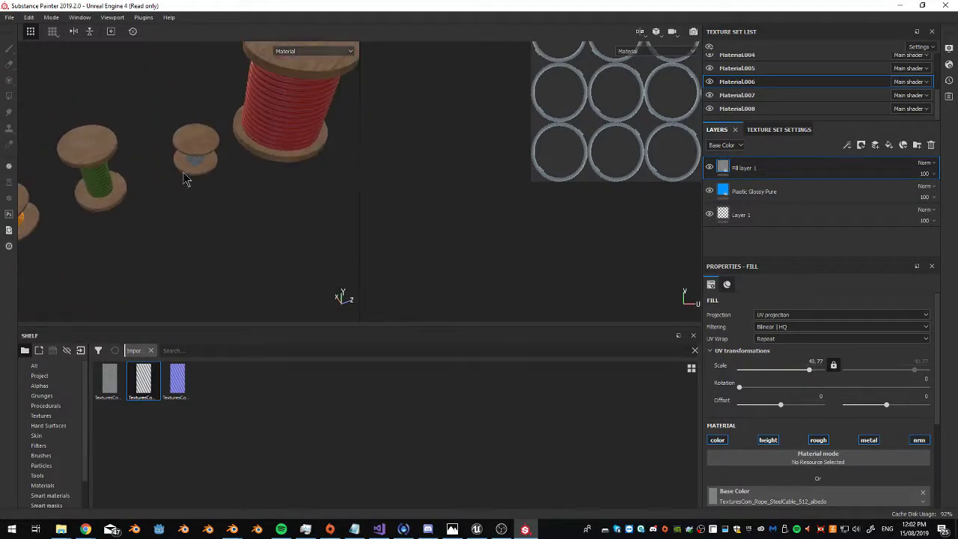
{"action": "left_click_drag", "start_coordinate": [185, 142], "coordinate": [276, 122], "text": "alt"}
{"action": "left_click_drag", "start_coordinate": [152, 178], "coordinate": [229, 205], "text": "alt"}
{"action": "middle_click_drag", "start_coordinate": [229, 205], "coordinate": [254, 203], "text": "alt"}
{"action": "mouse_move", "coordinate": [254, 203]}
{"action": "left_mouse_down", "text": "alt"}
{"action": "mouse_move", "coordinate": [263, 166]}
{"action": "mouse_move", "coordinate": [268, 190]}
{"action": "left_mouse_up", "text": "alt"}
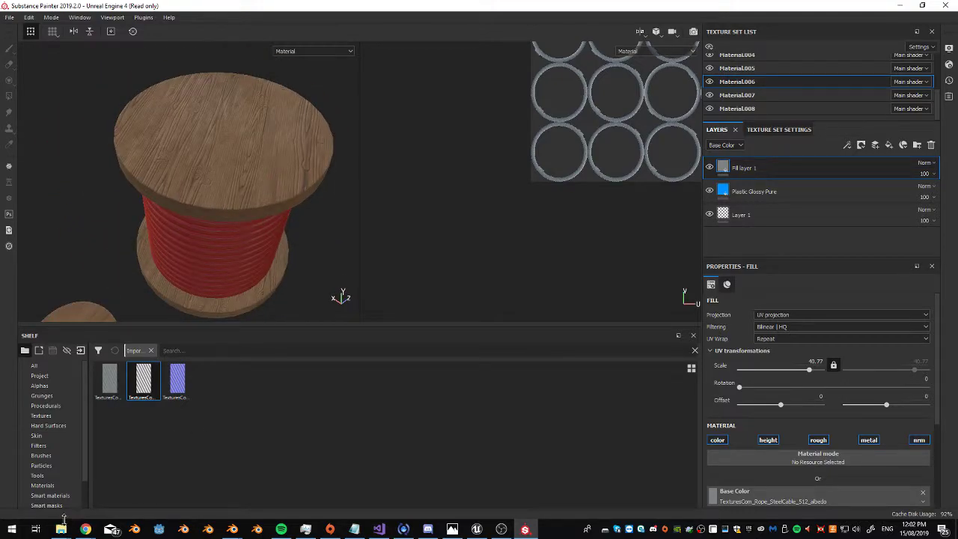
Switch to File Explorer and search the Downloads folder for "planks"
{"action": "mouse_move", "coordinate": [63, 522]}
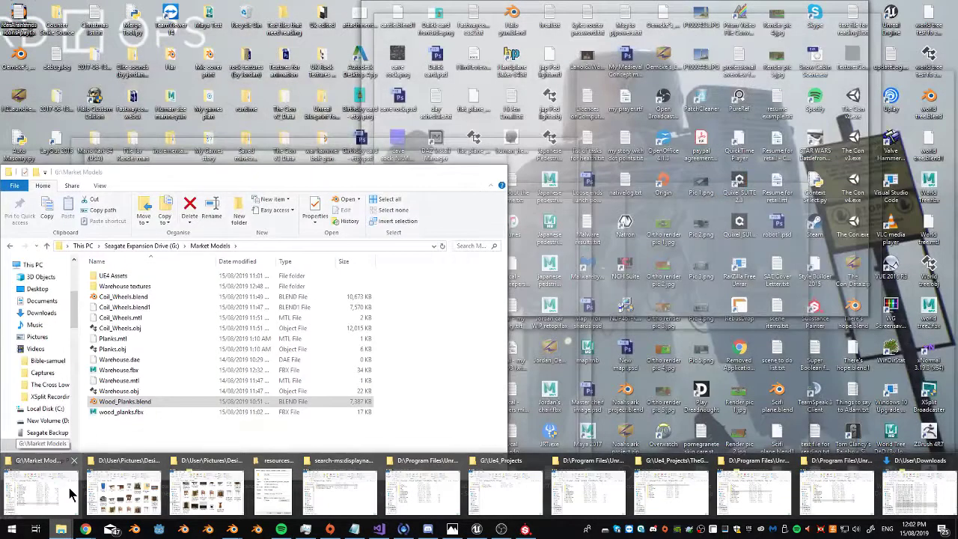
{"action": "left_click", "coordinate": [70, 493]}
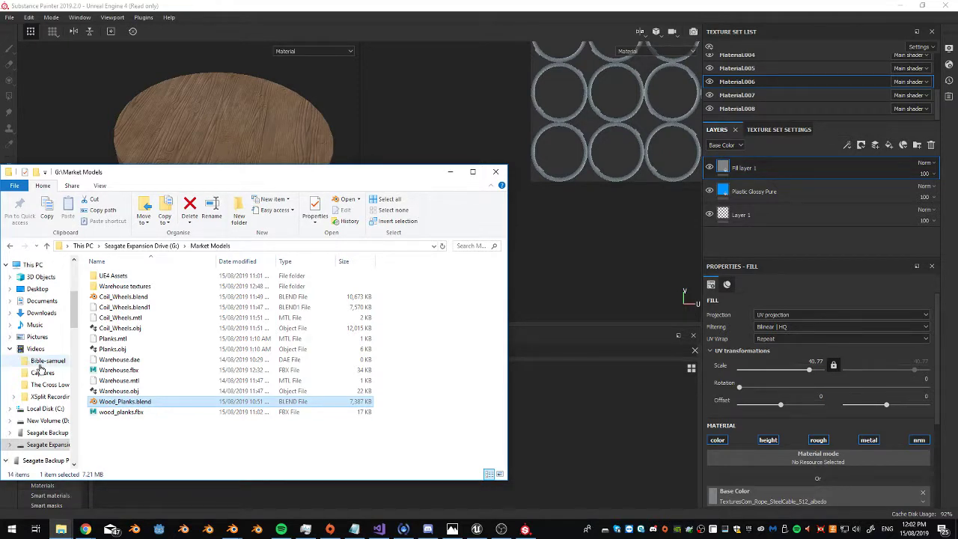
{"action": "left_click", "coordinate": [42, 313]}
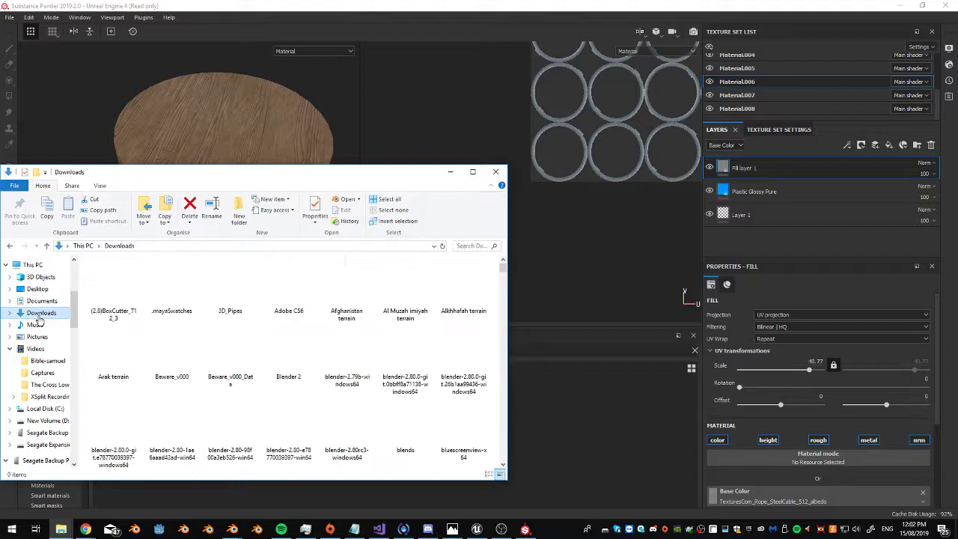
{"action": "left_click", "coordinate": [485, 245]}
{"action": "type", "text": "planks"}
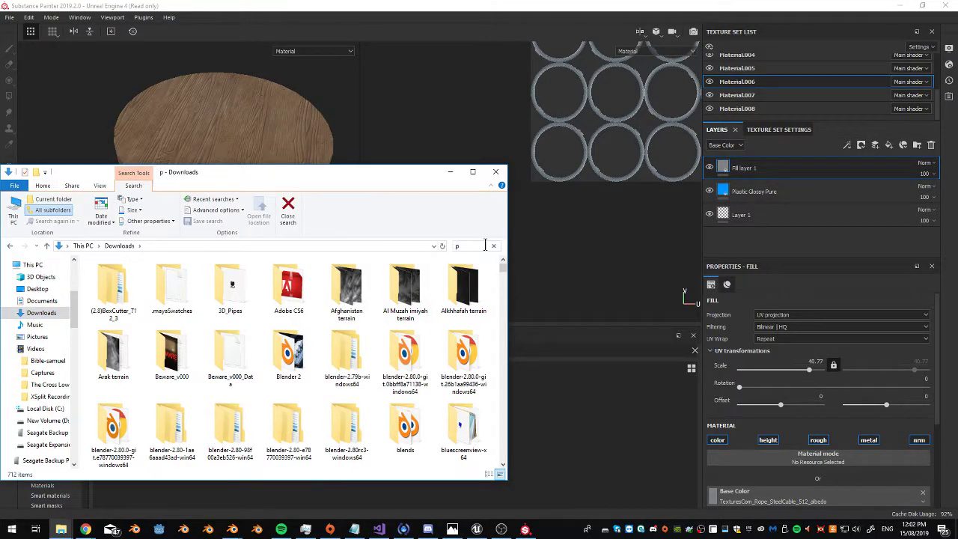